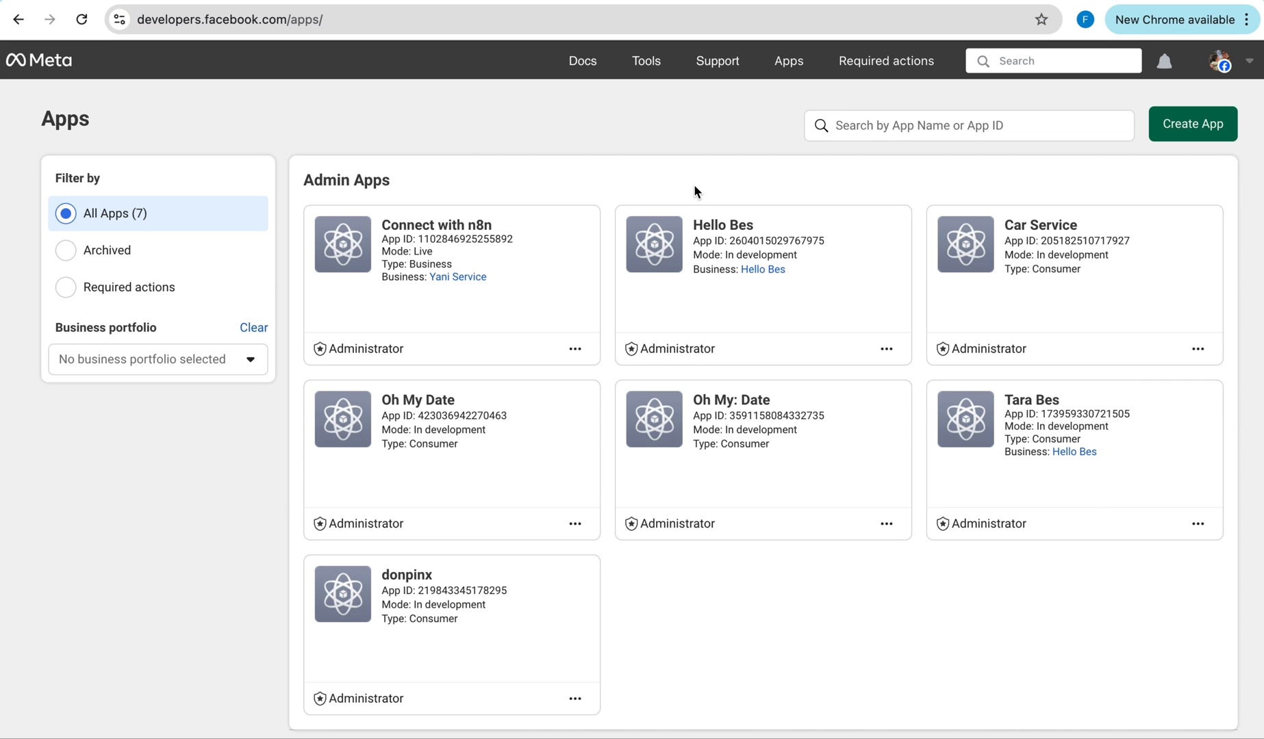
Start a new app from the Apps page in Meta for Developers.
click(1204, 127)
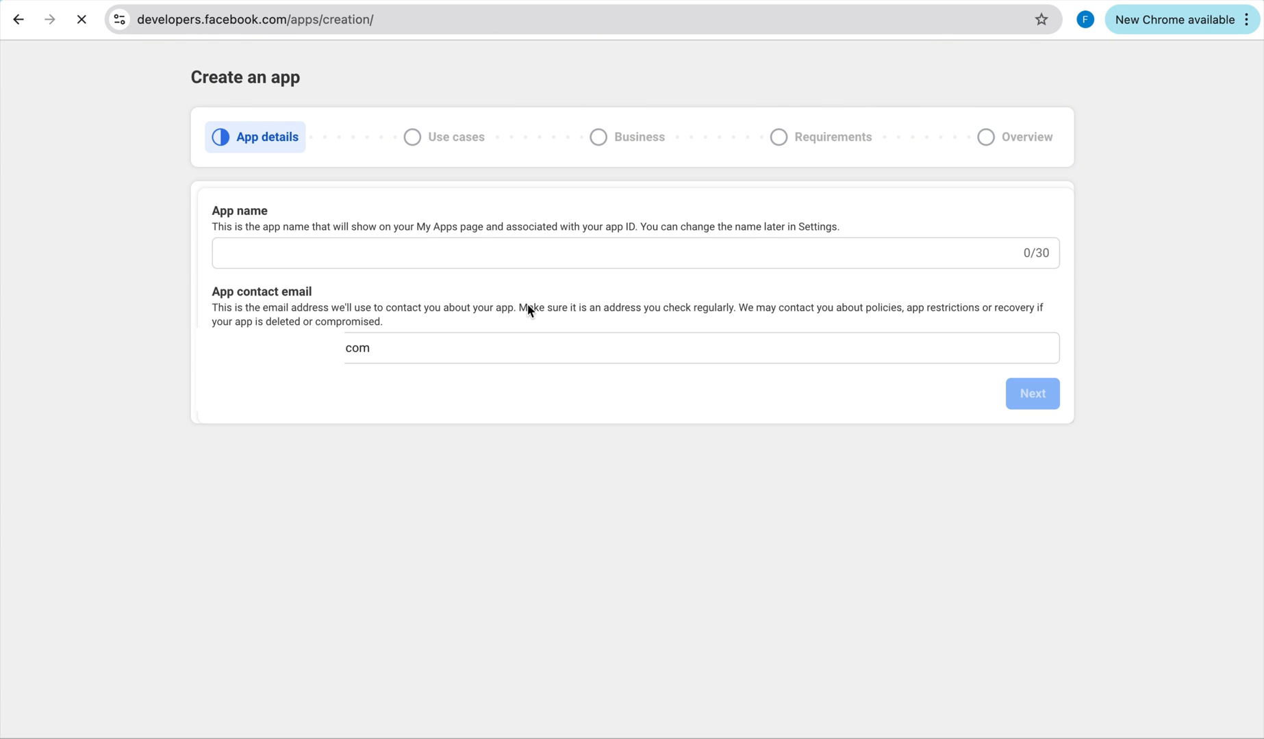
Name the new app 'N8n Tutorial'.
click(512, 262)
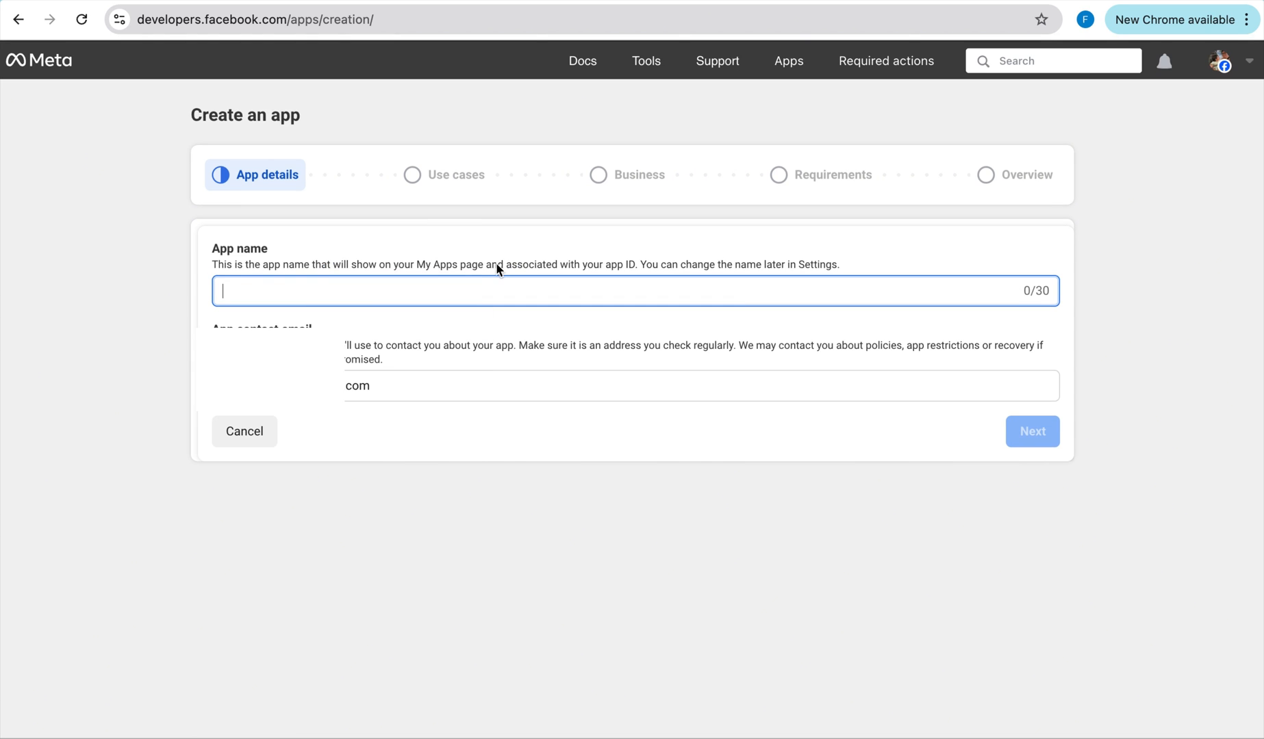
text(N8n Tutorial)
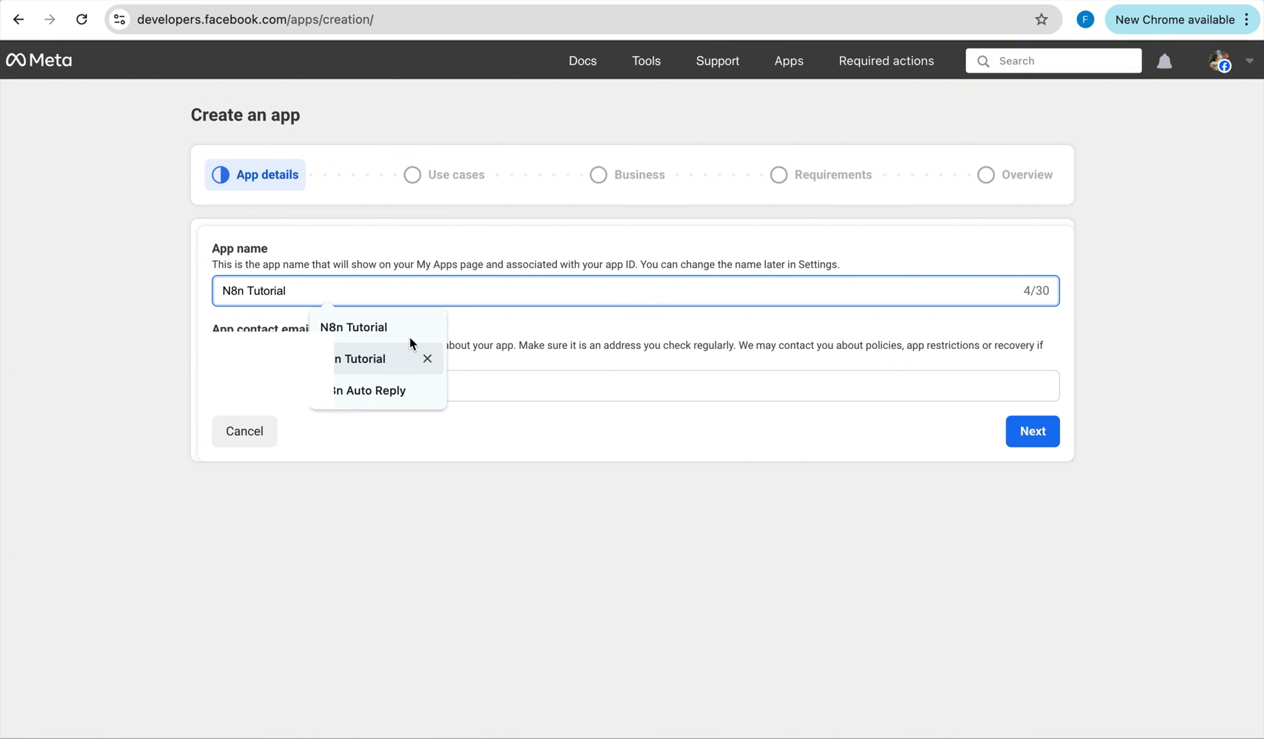
click(409, 338)
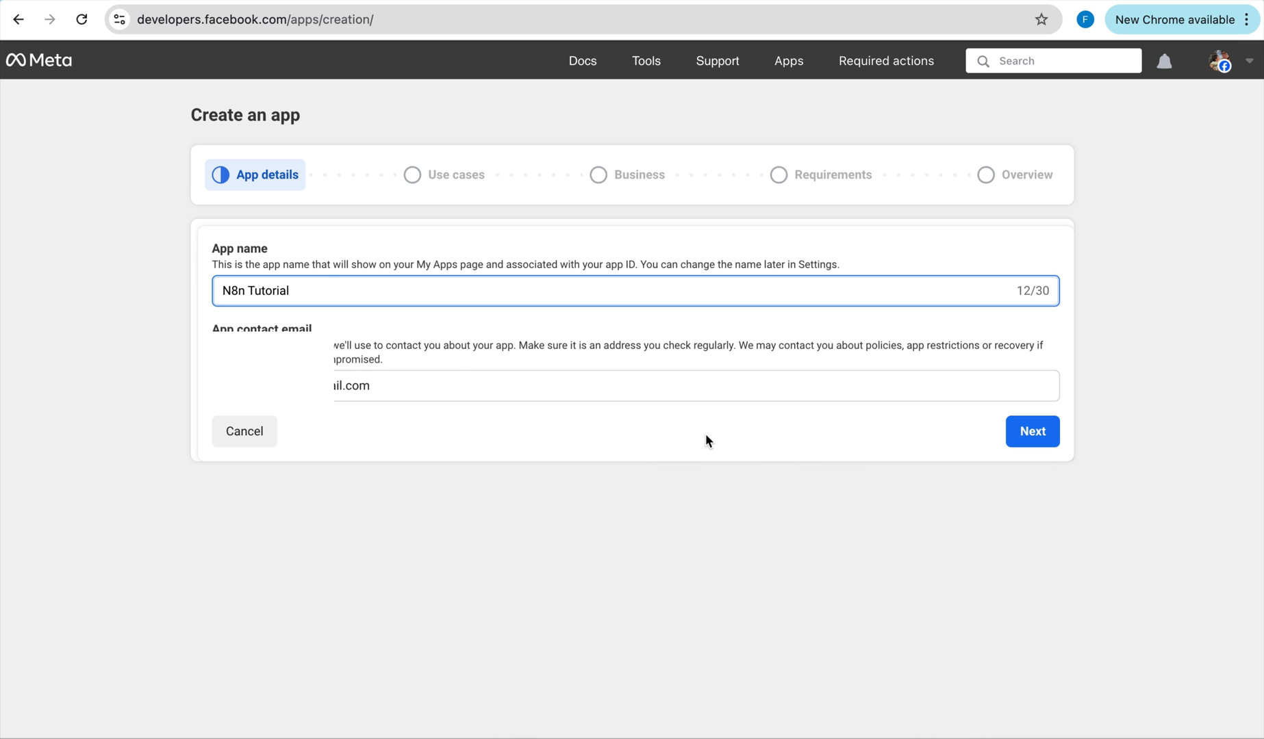
click(1020, 430)
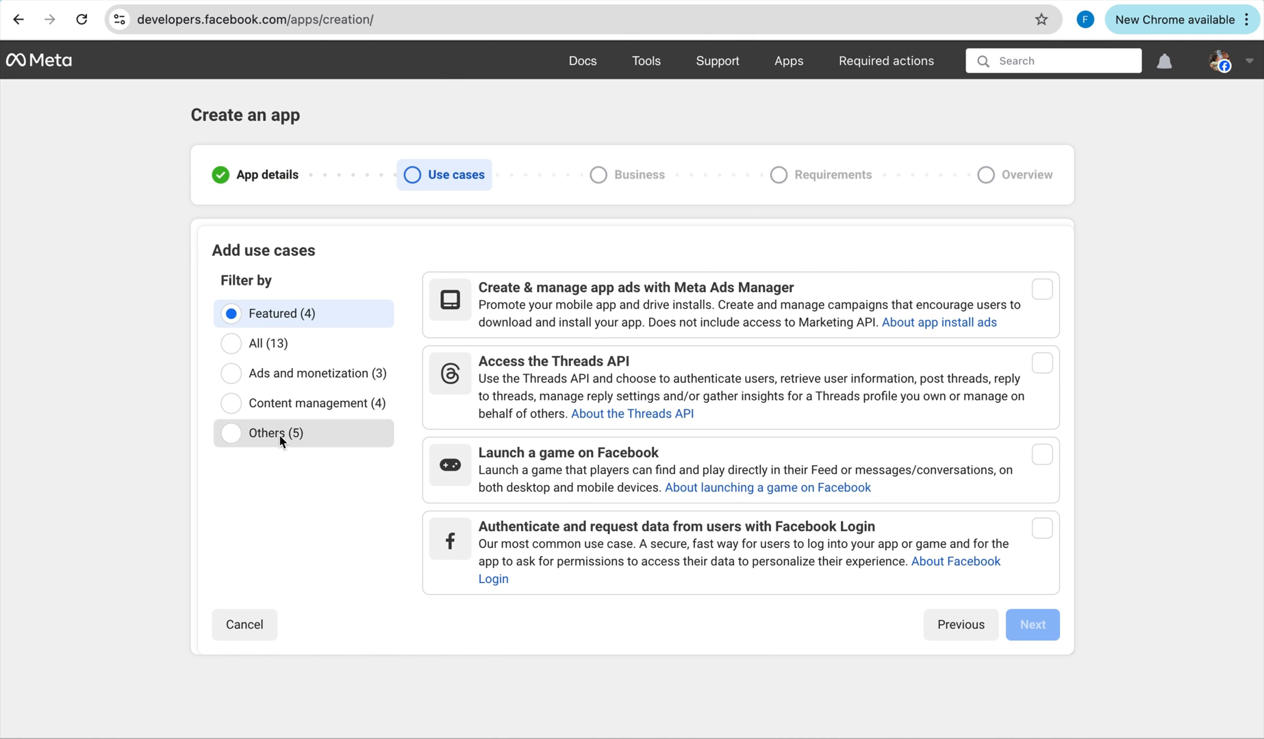
Choose the Other use case and the Business app type, then create the app.
click(277, 435)
scroll(565, 591, down, 3)
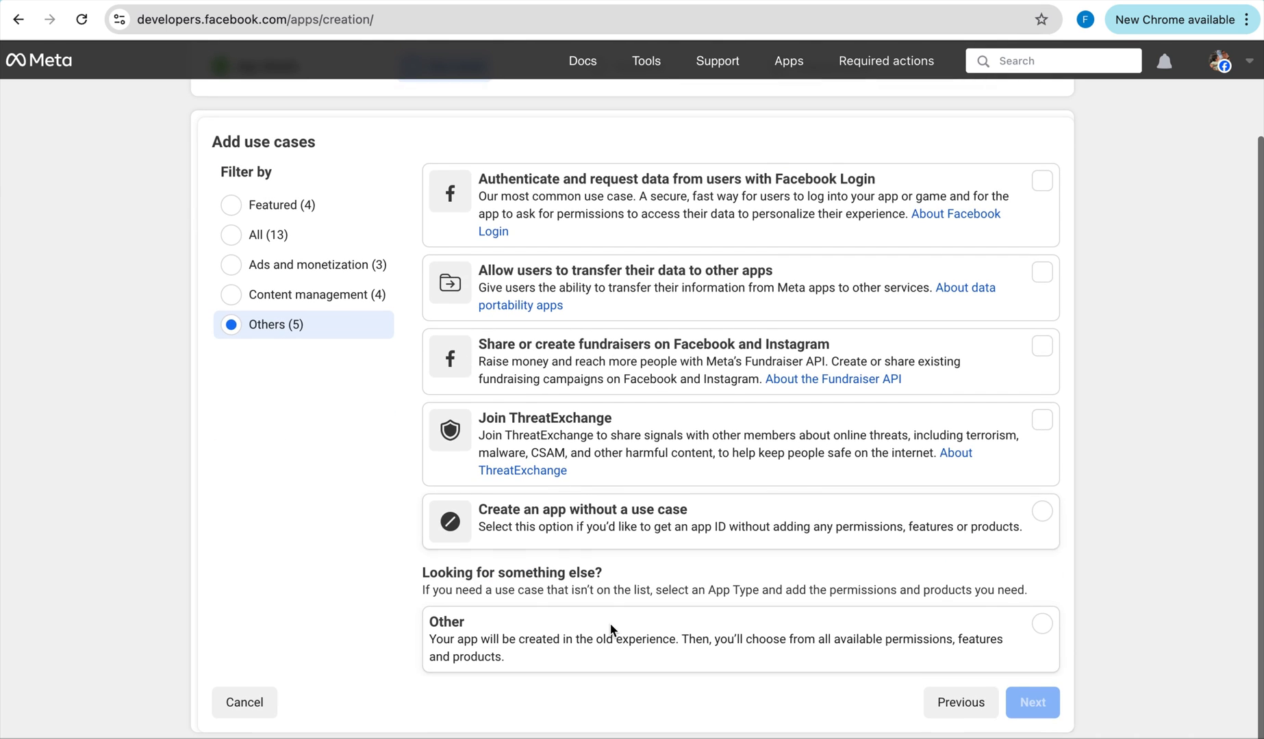
click(609, 629)
click(1029, 709)
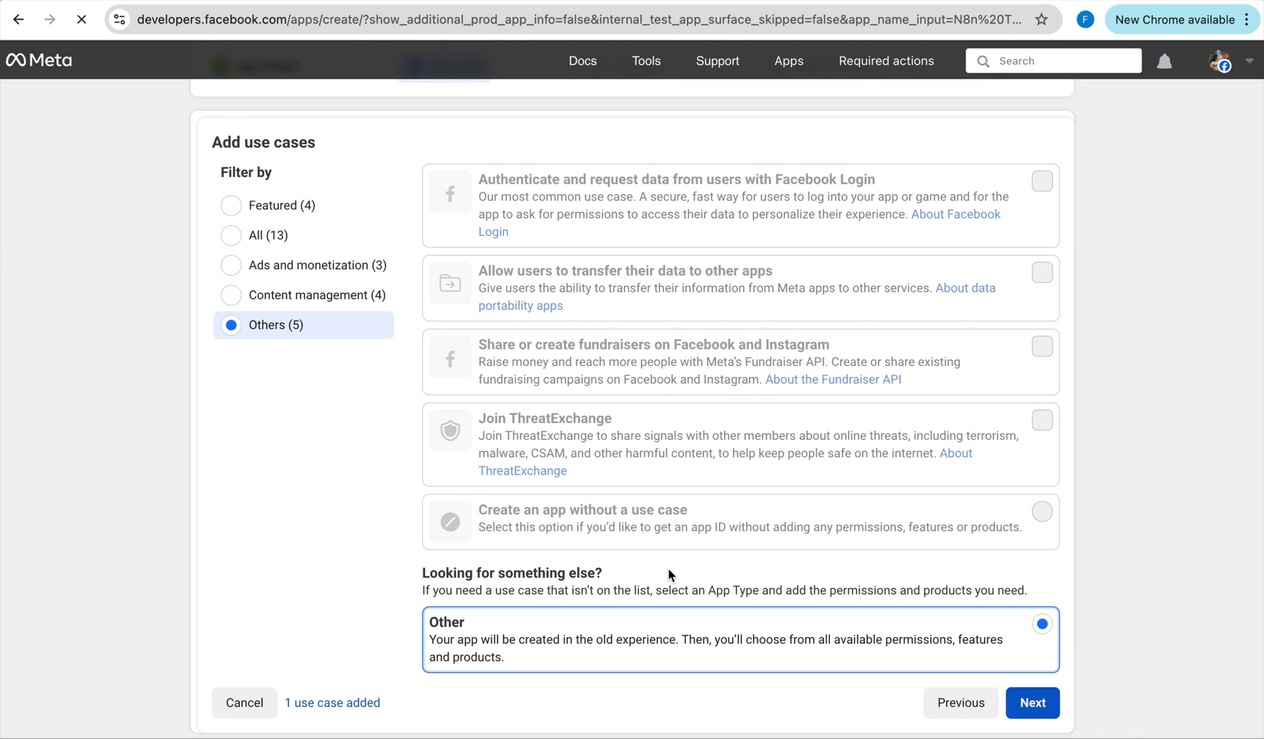
click(1036, 707)
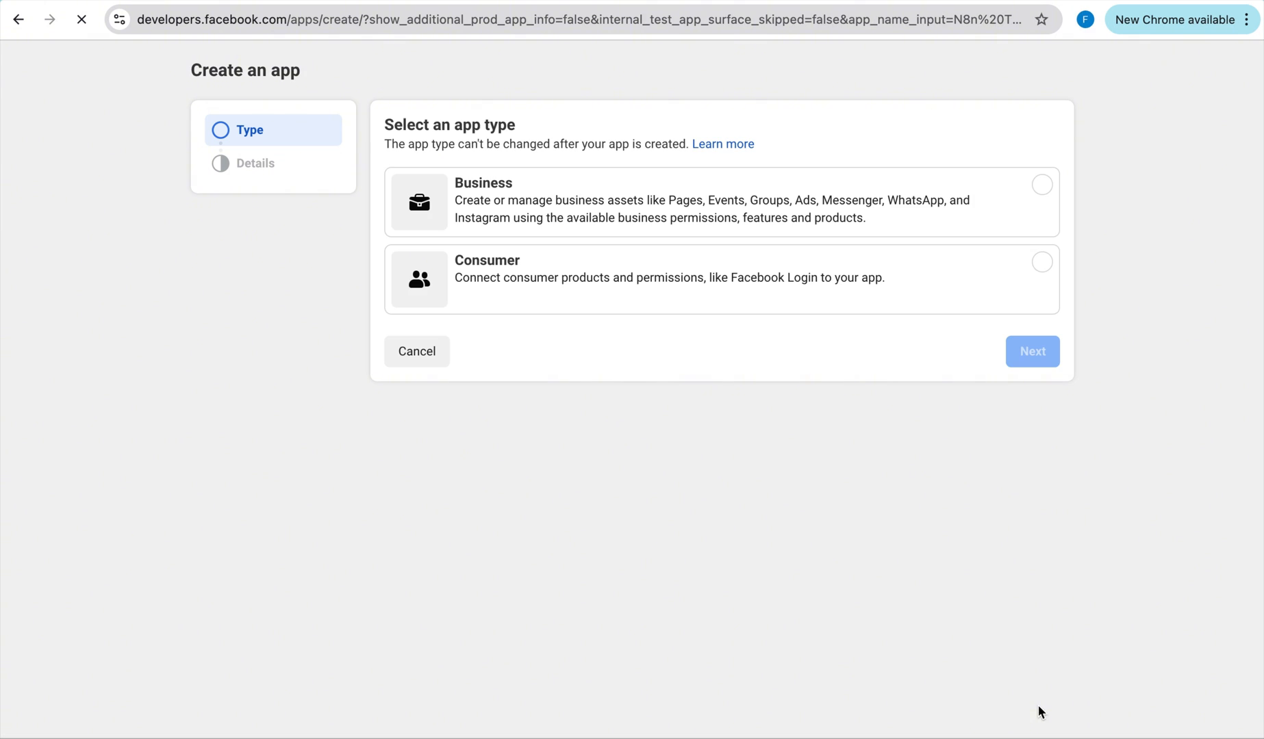
click(625, 218)
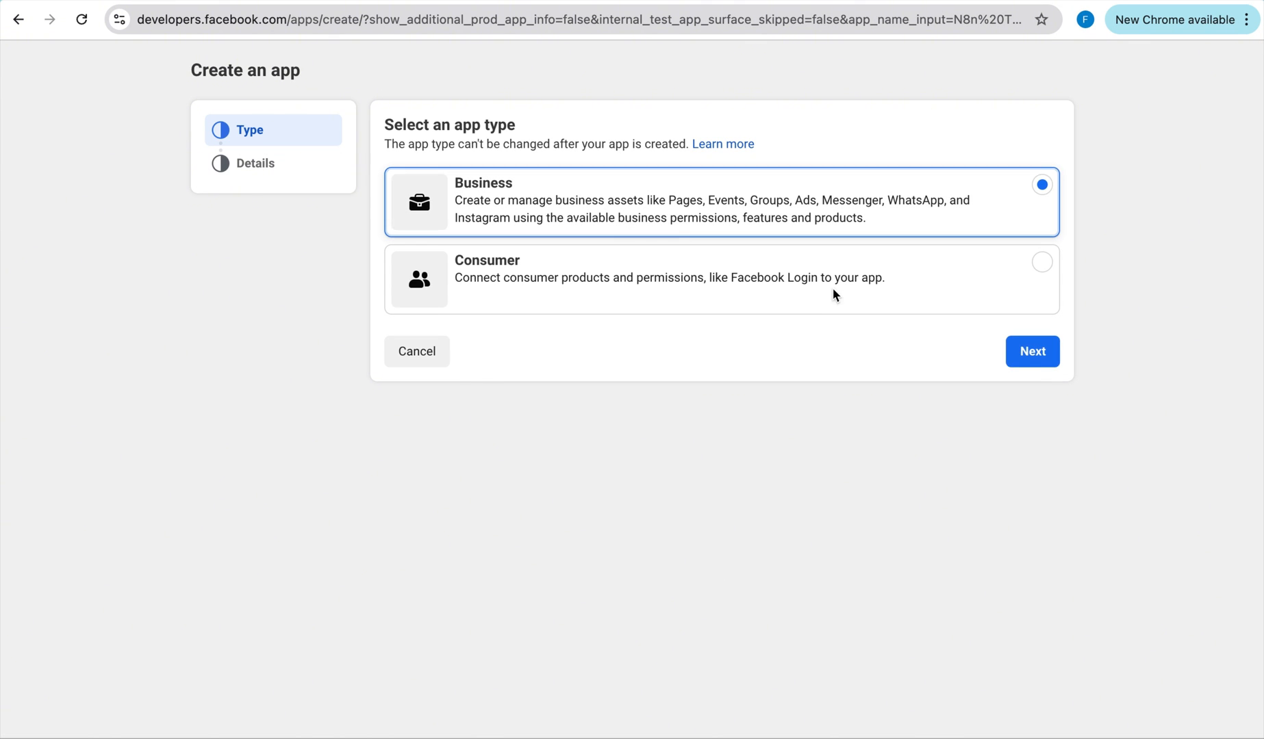
click(1032, 351)
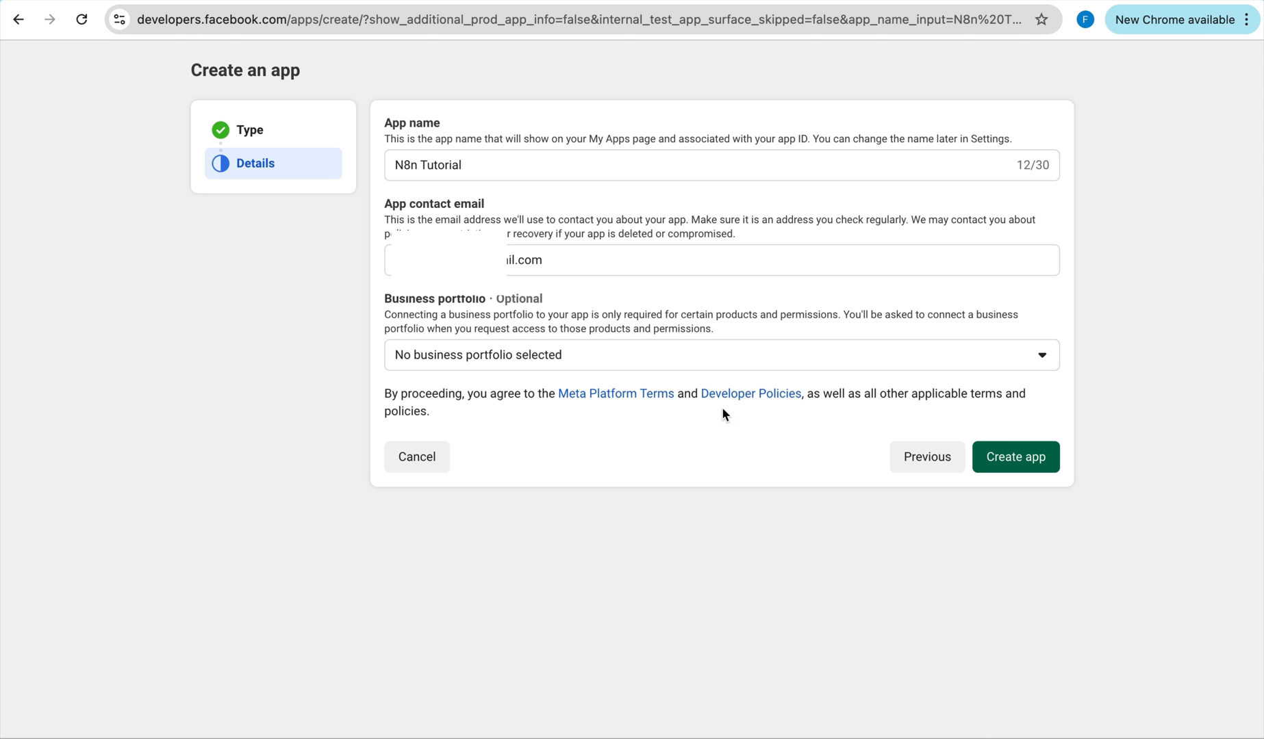
click(1040, 461)
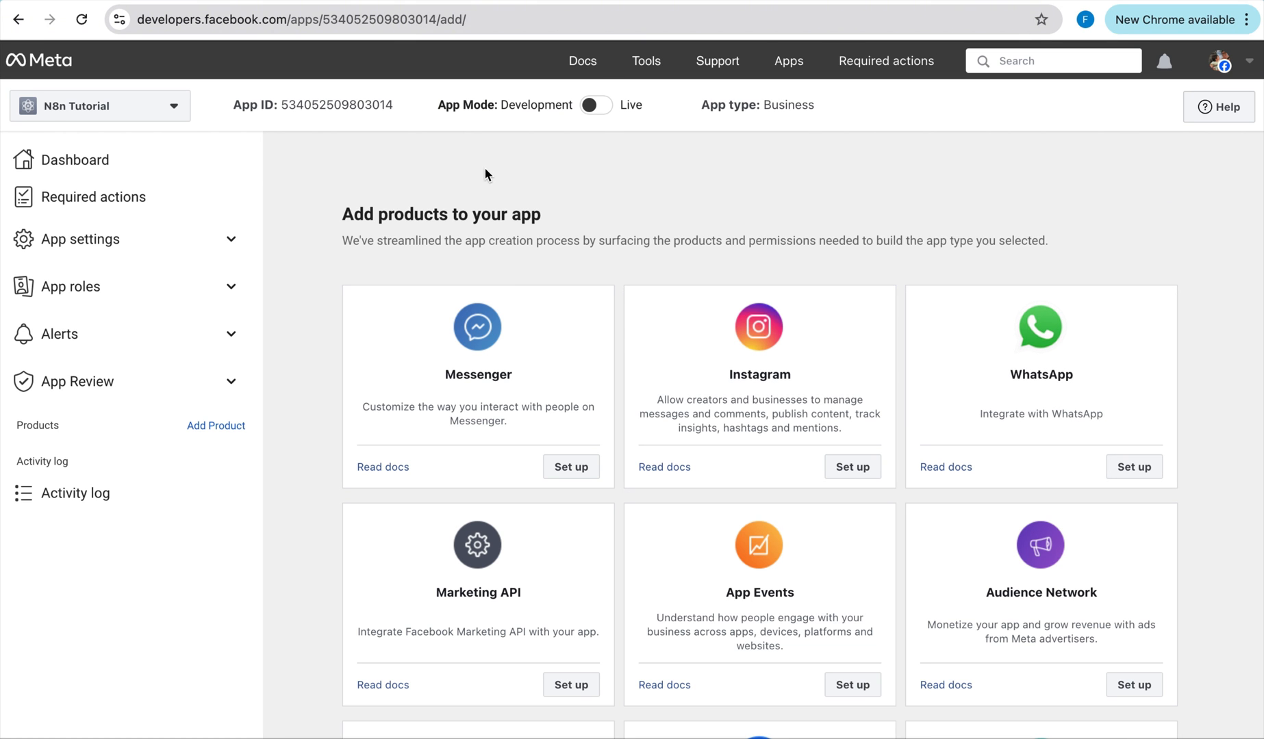
Enter the saved privacy policy URL in the app's Basic settings.
click(114, 240)
click(91, 275)
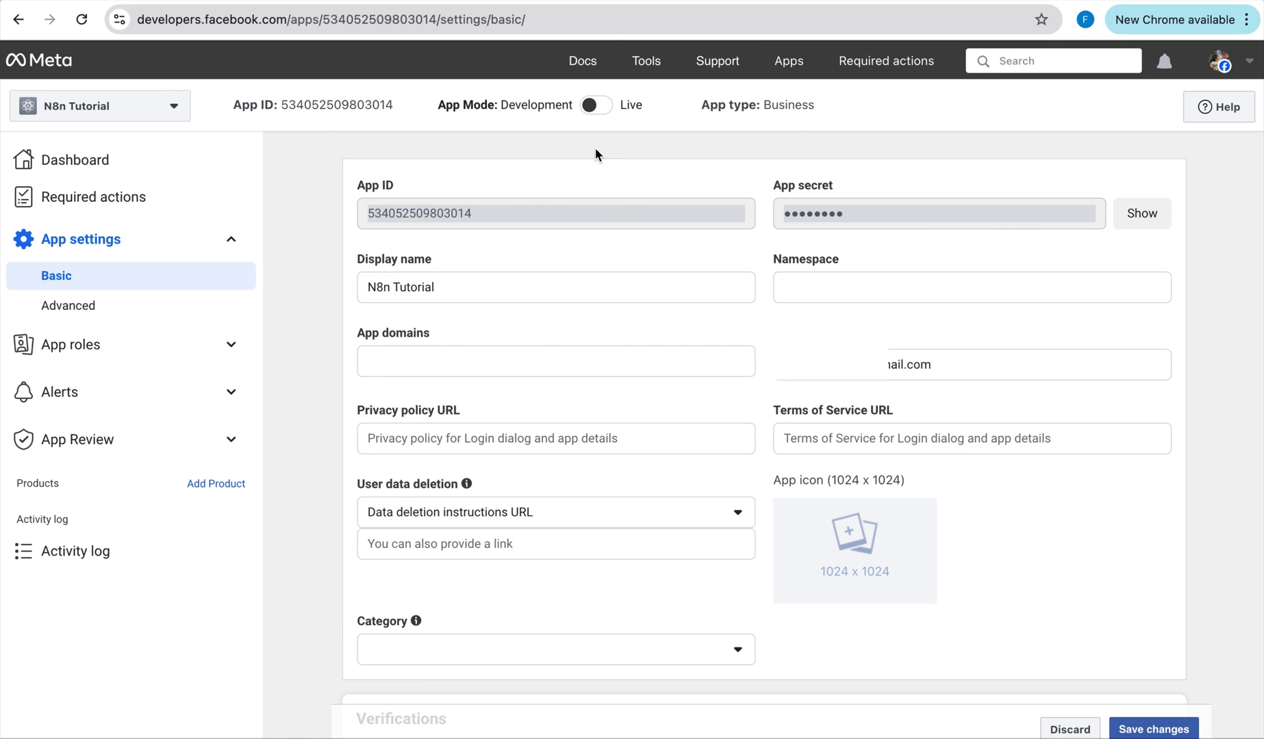
mouse_move(612, 114)
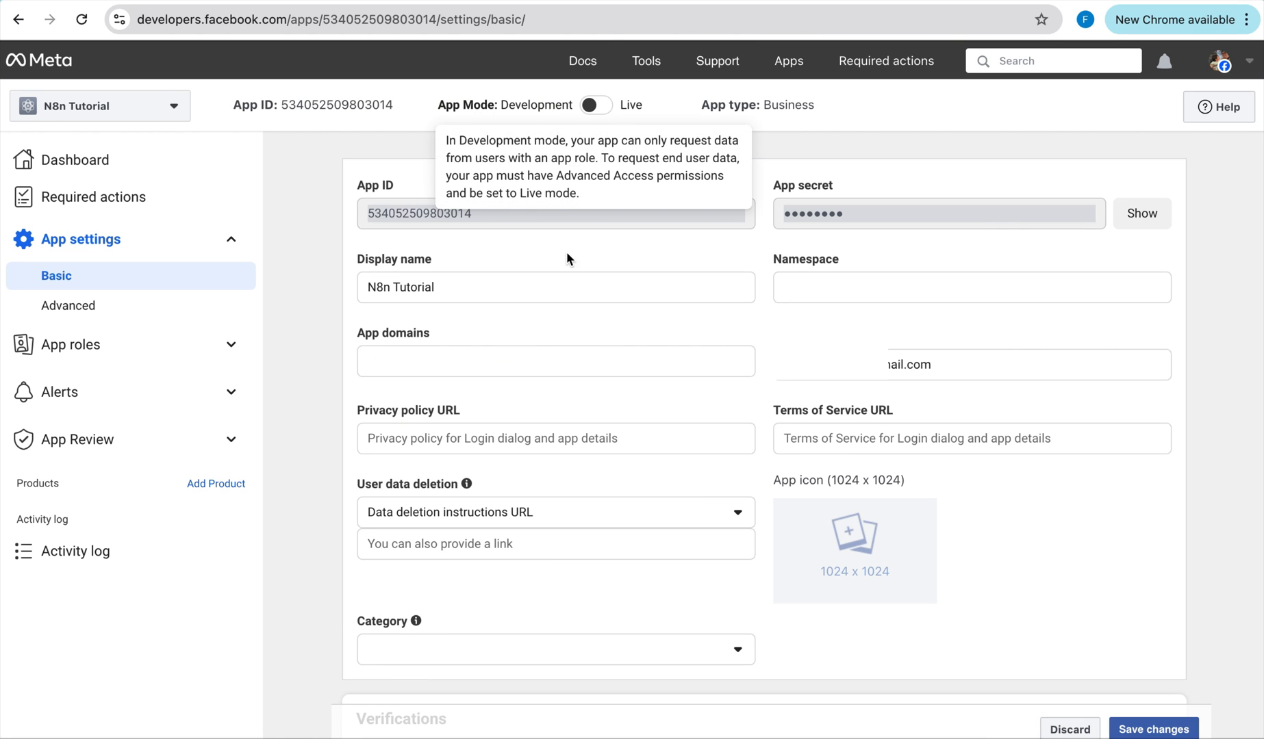
click(508, 445)
click(518, 474)
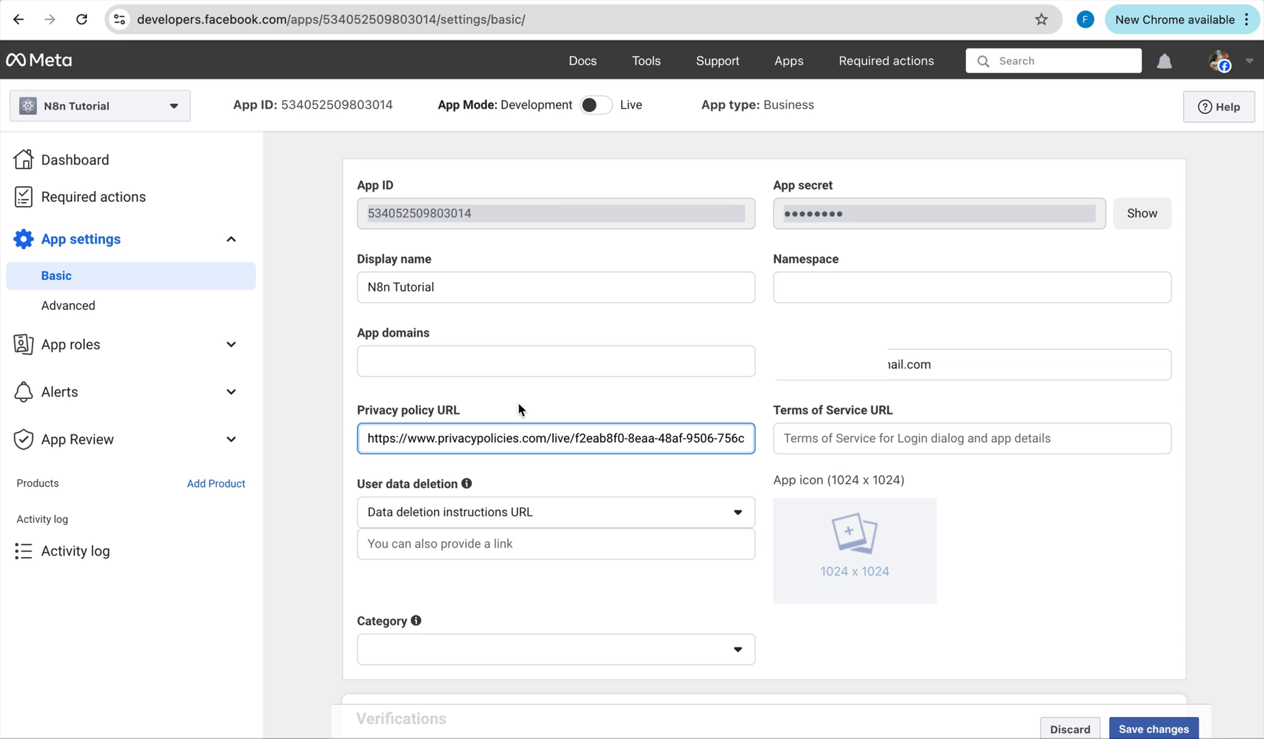
Save the settings, switch the app to Live mode, and return to the products list.
click(1158, 730)
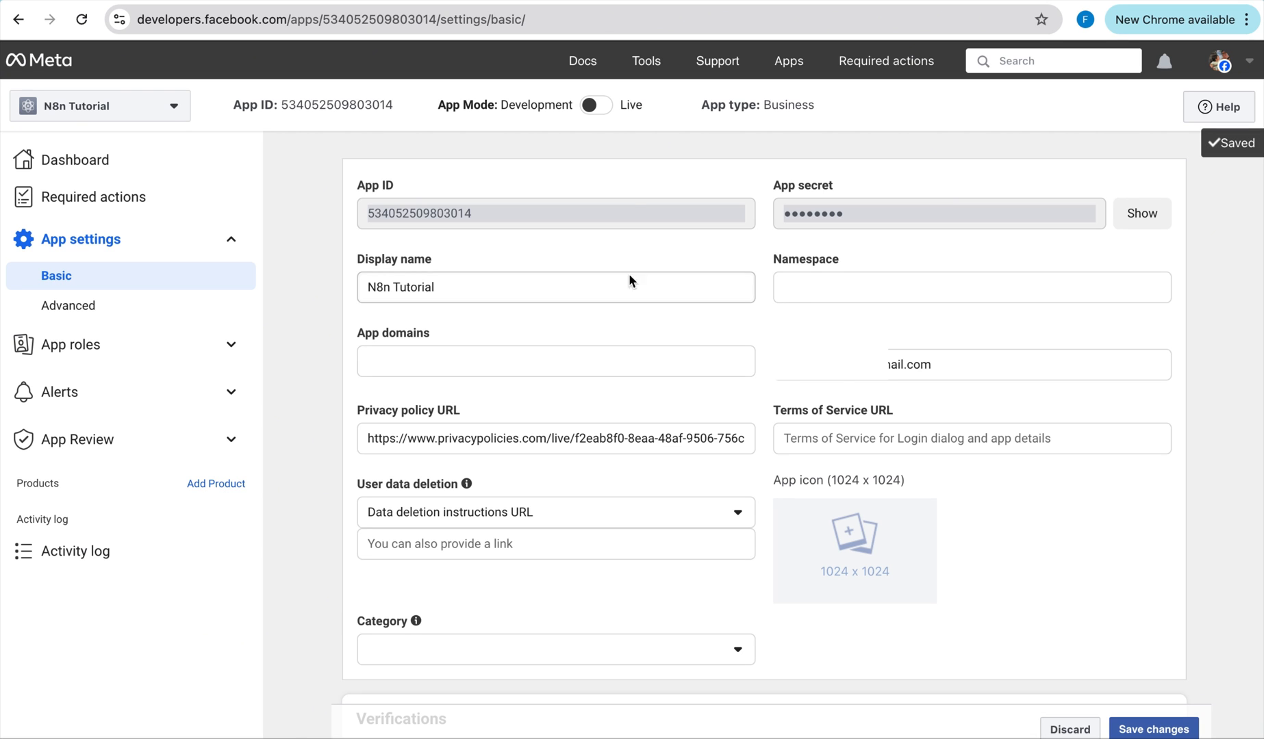
click(603, 109)
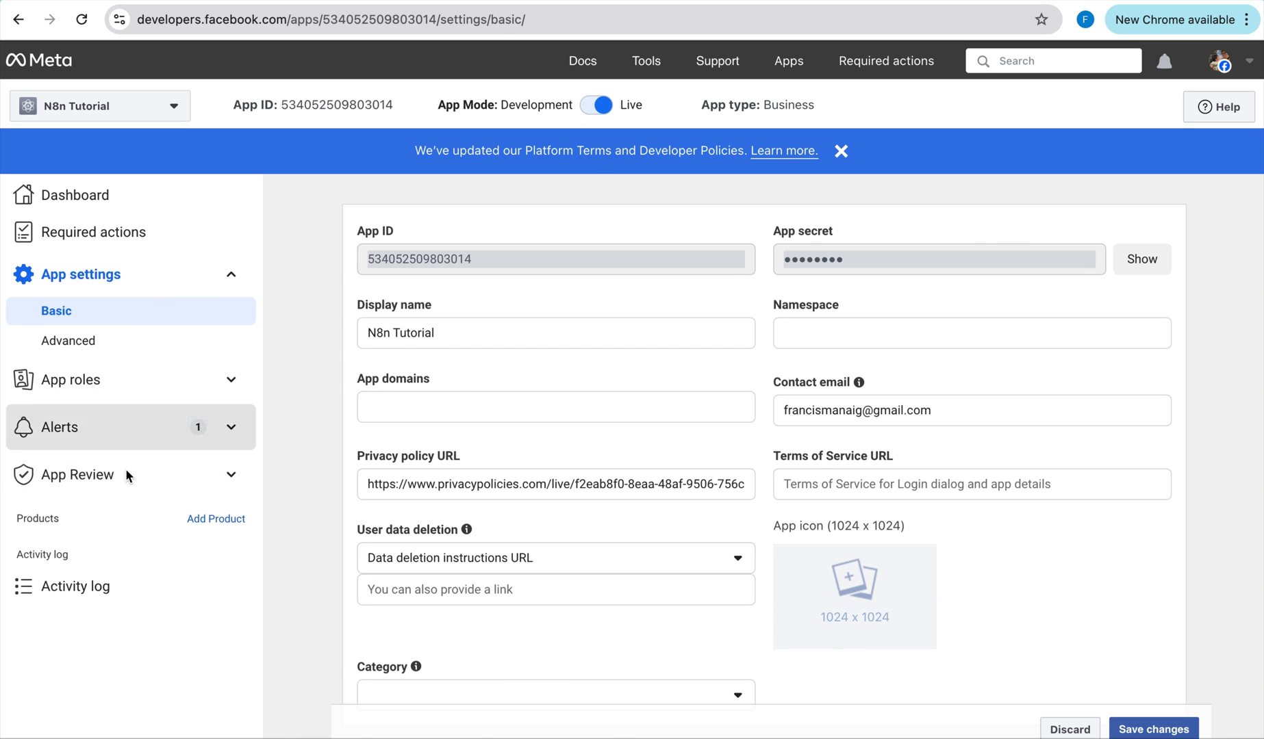
click(206, 519)
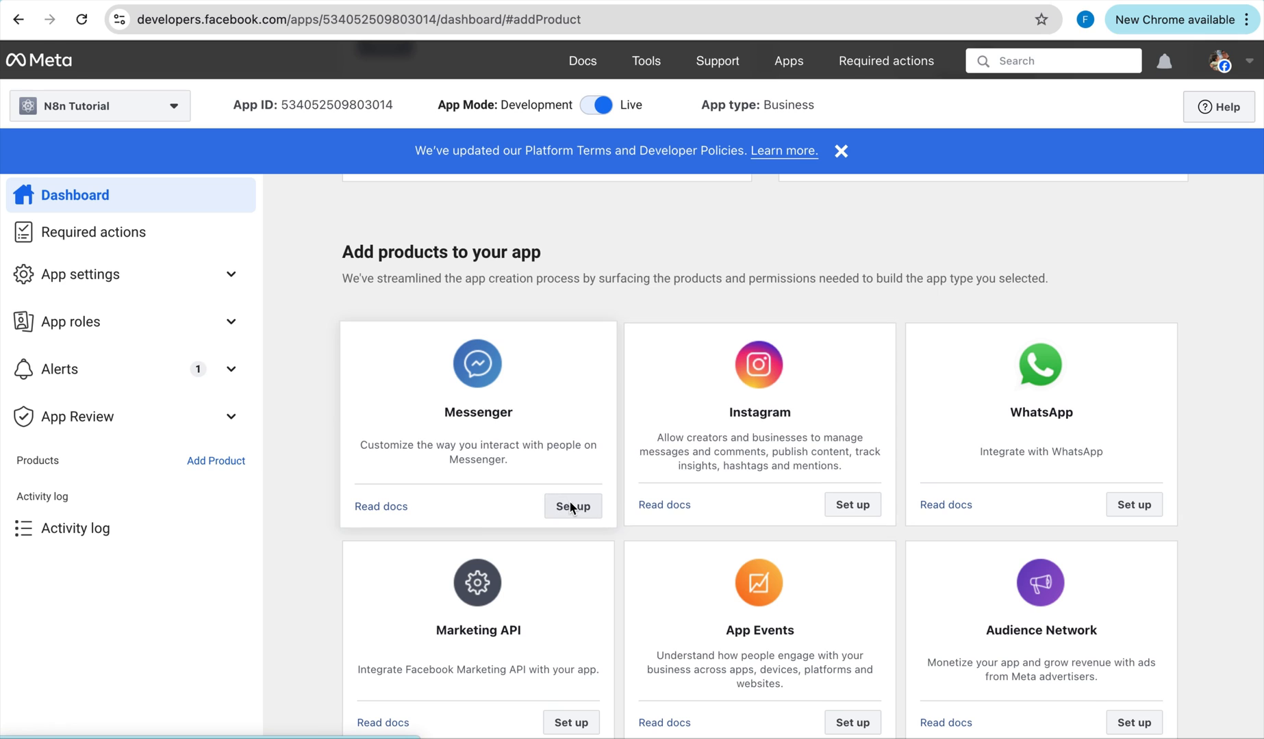
Set the Messenger webhook callback URL to the n8n Webhook node's test URL.
click(573, 508)
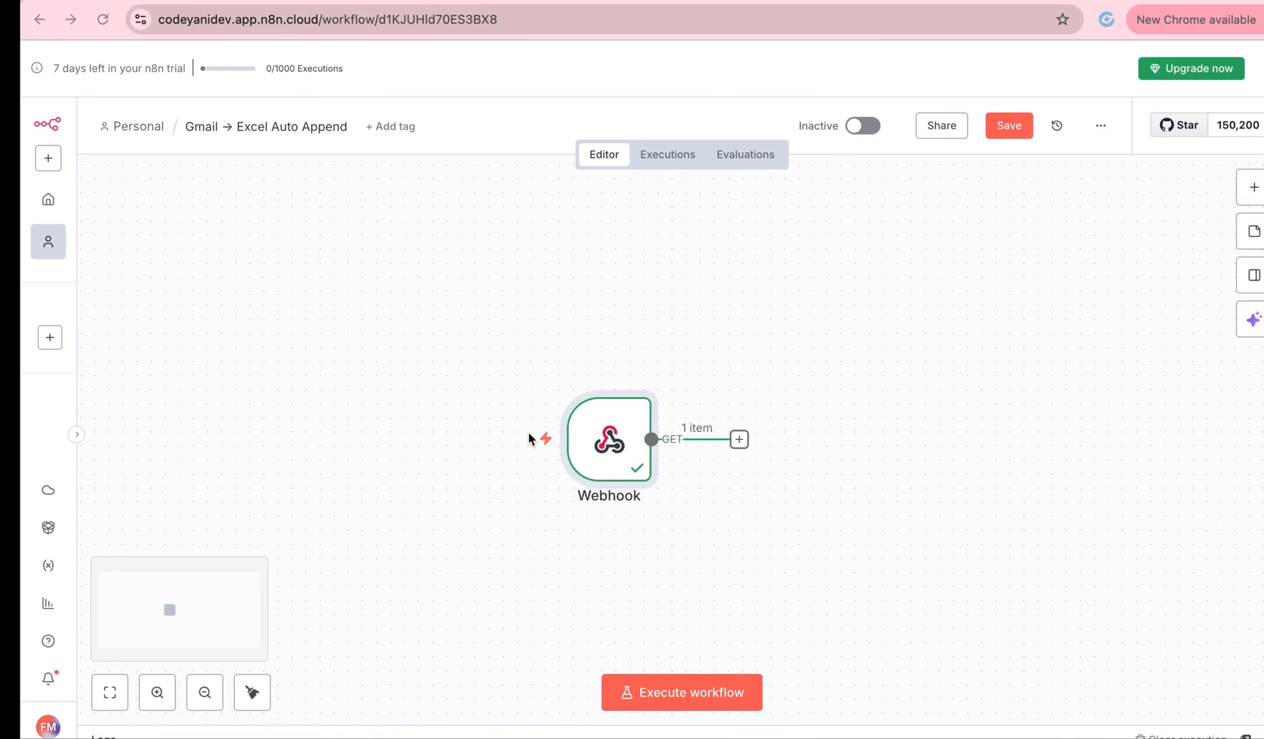
double_click(578, 446)
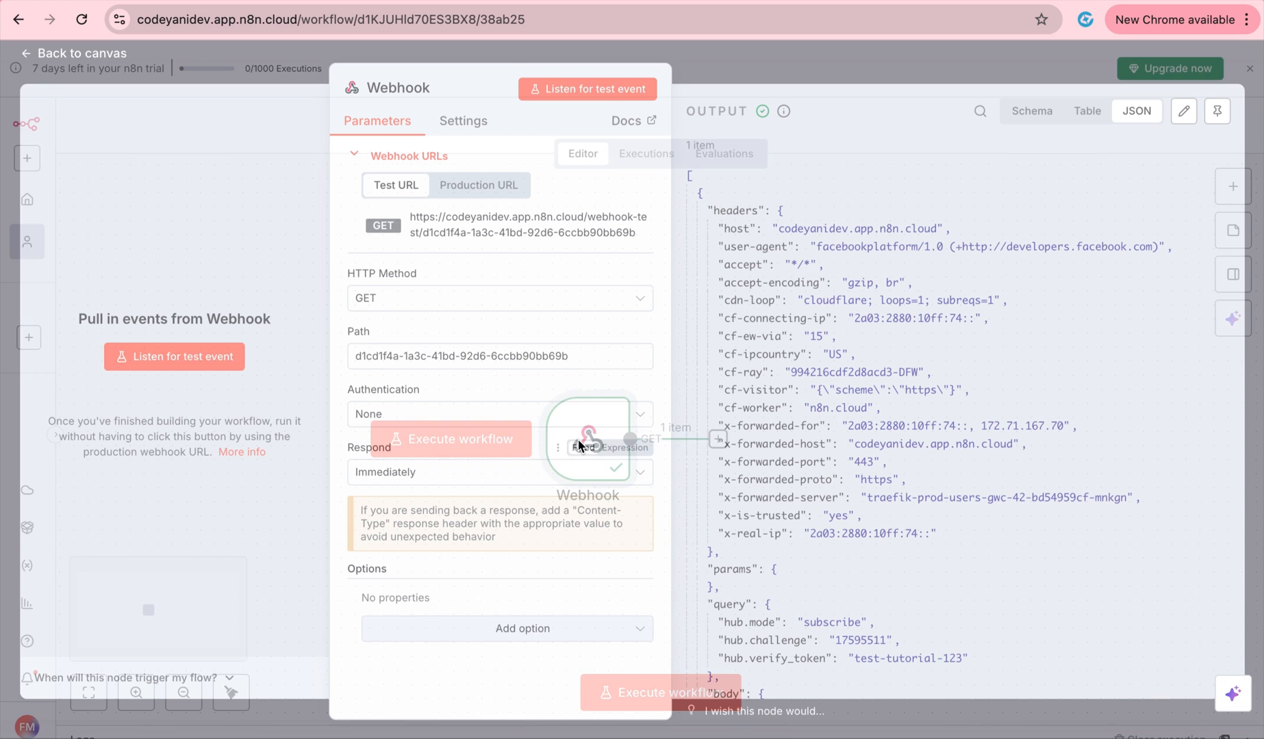
drag(640, 235, 414, 231)
key(super+c)
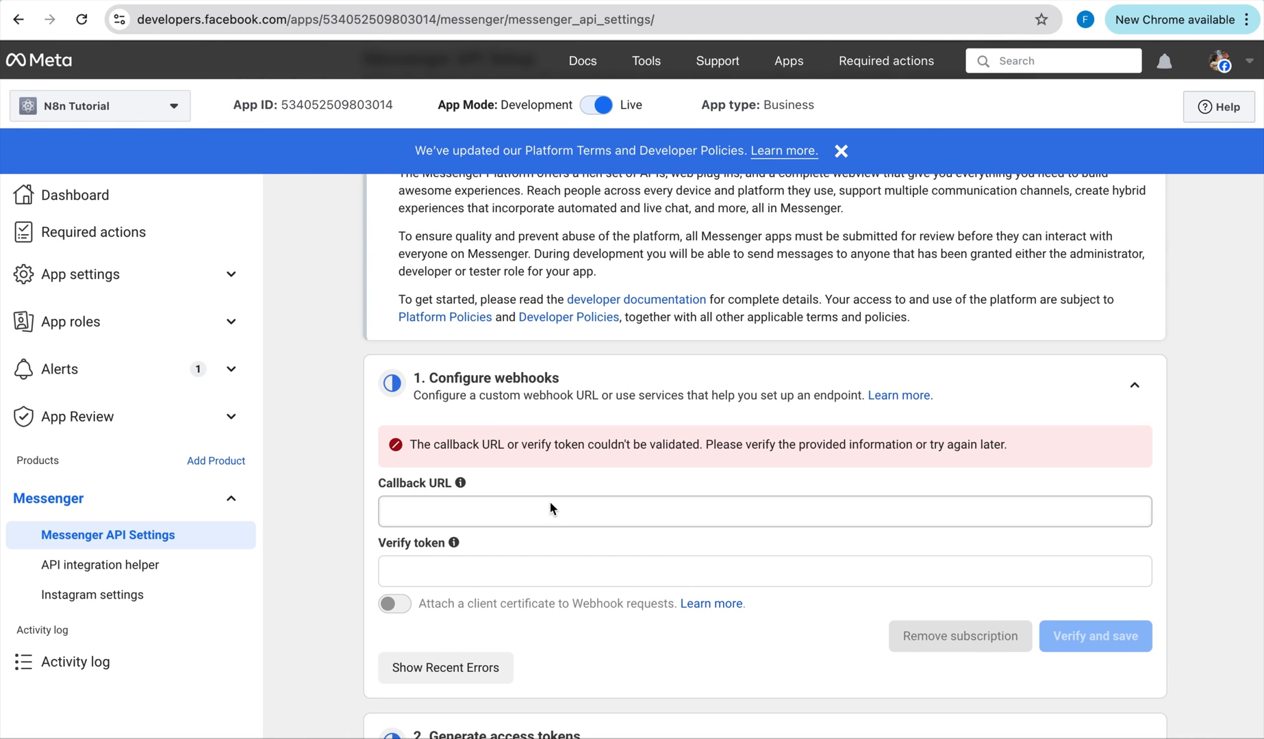
click(542, 509)
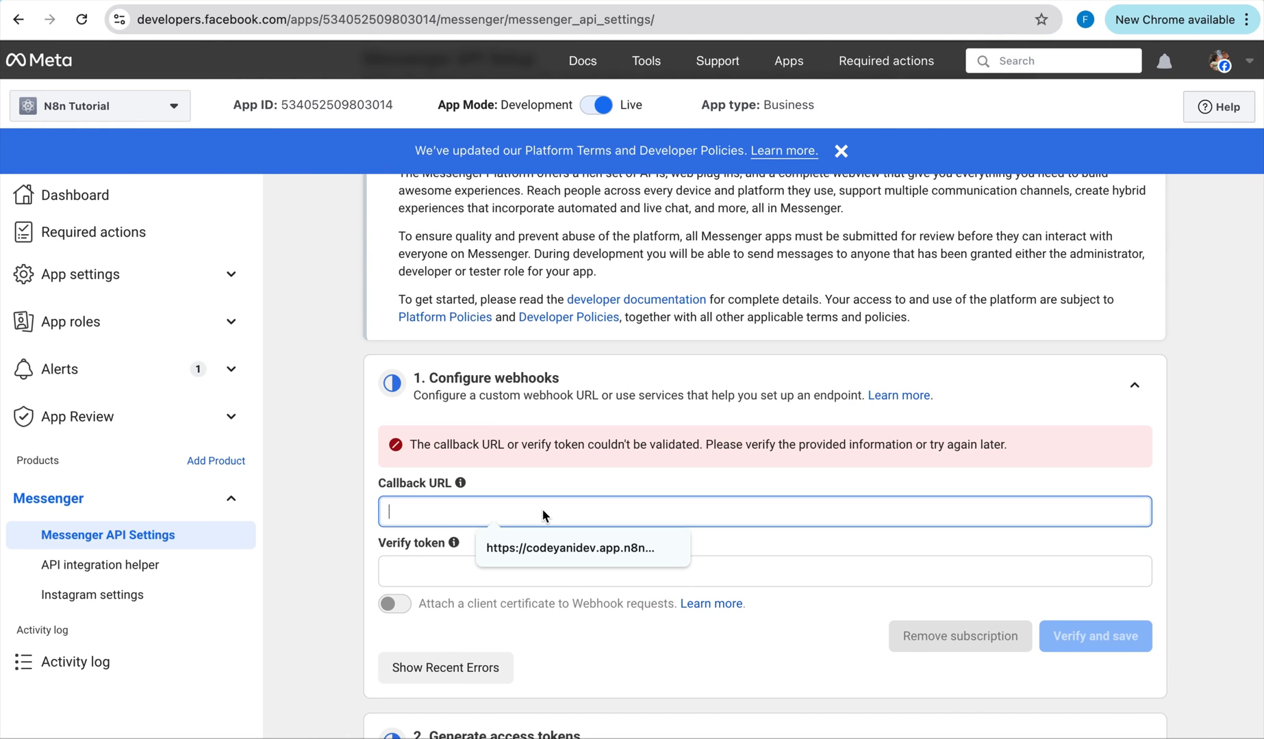
key(super+v)
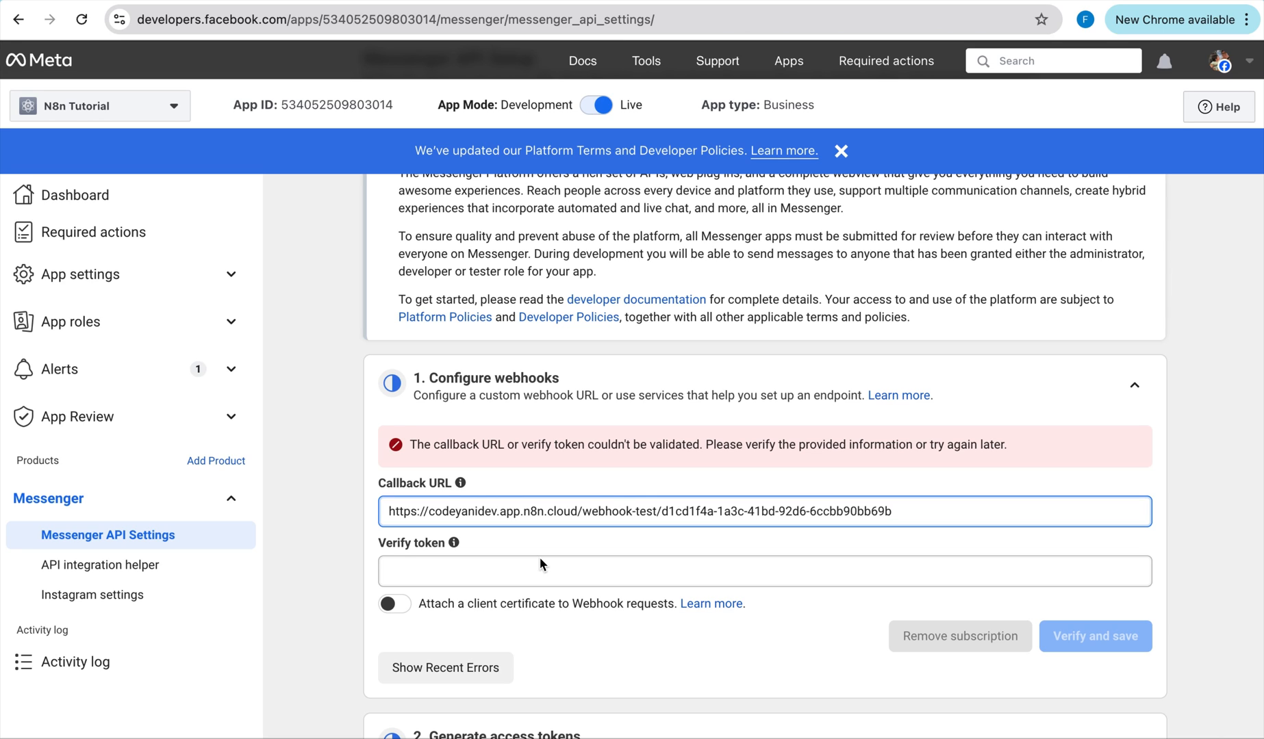
click(529, 580)
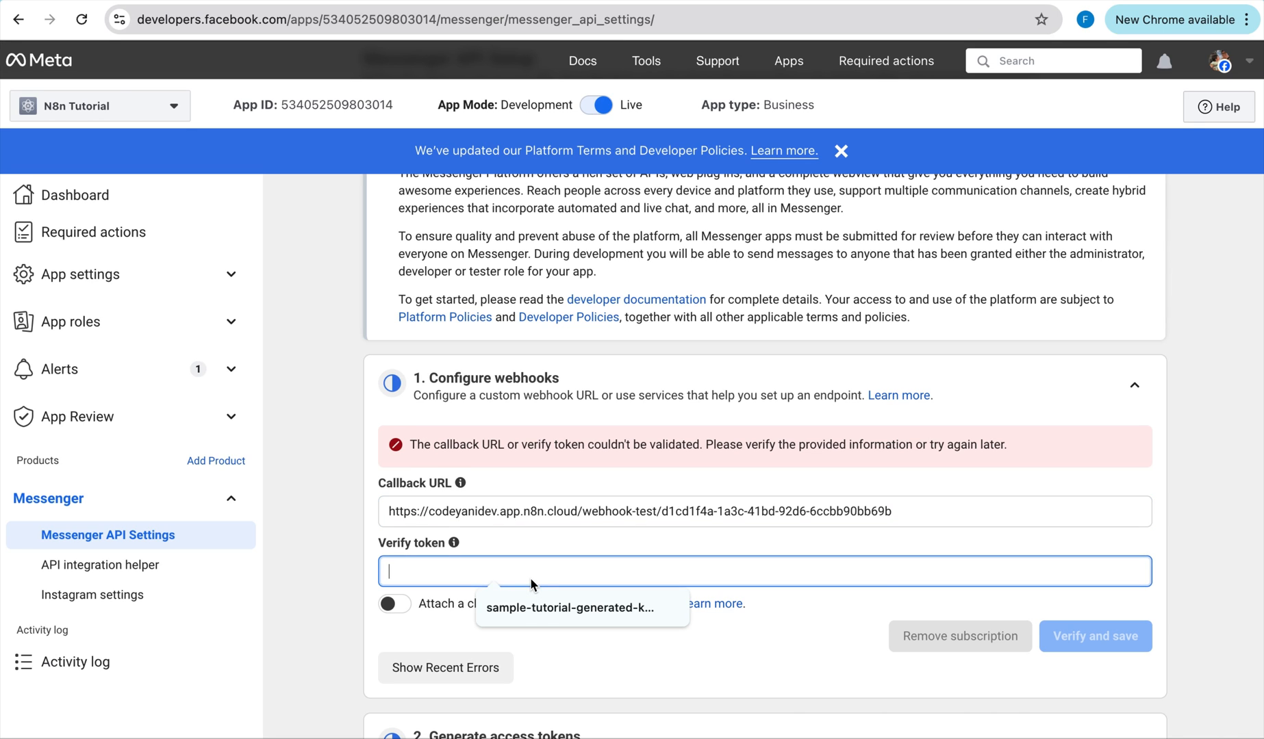
text(test)
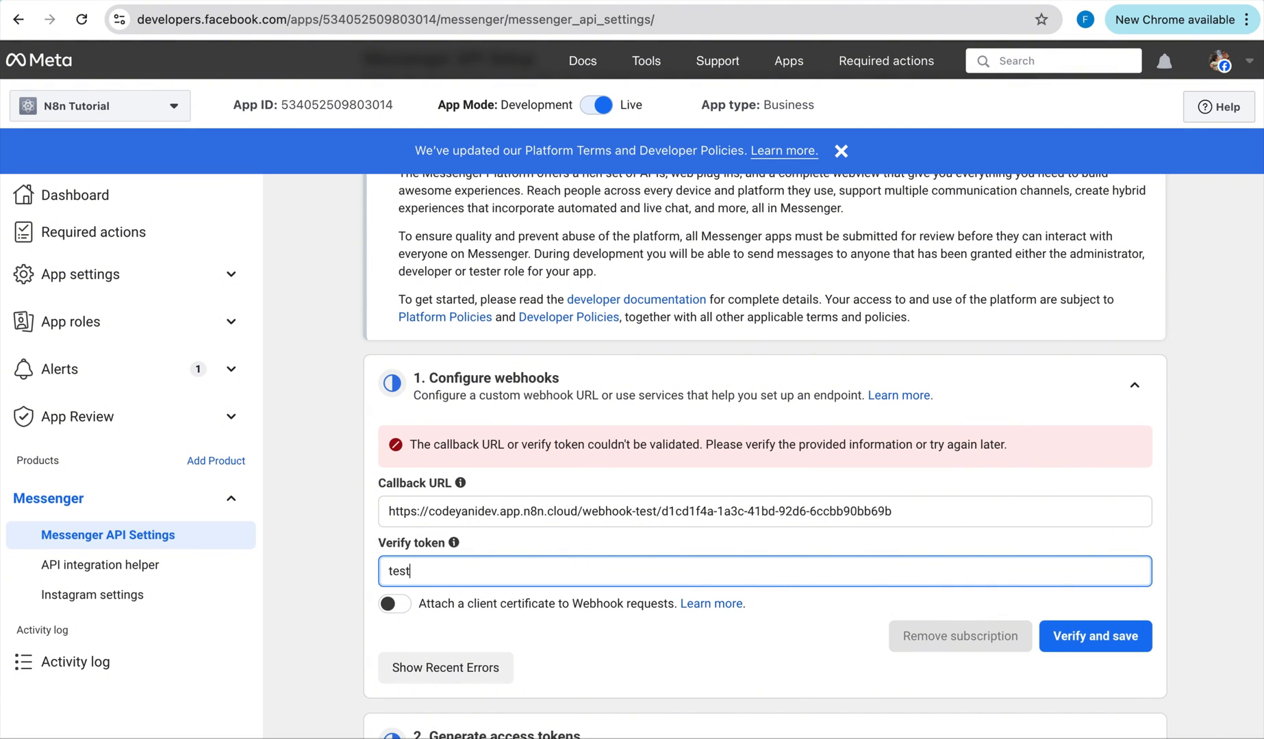
text(-132)
key(BackSpace)
key(BackSpace)
text(23)
key(super+a)
key(super+c)
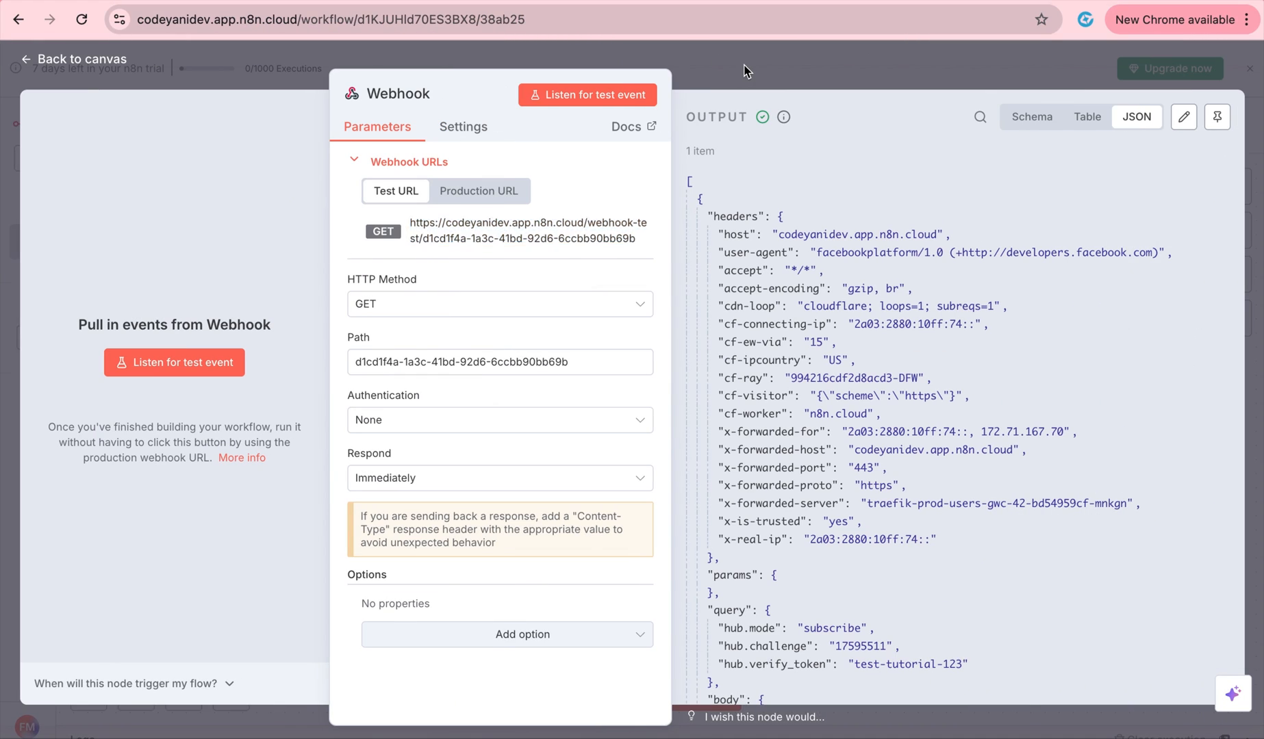
Run the n8n workflow and verify and save the Messenger webhook in Meta.
click(743, 70)
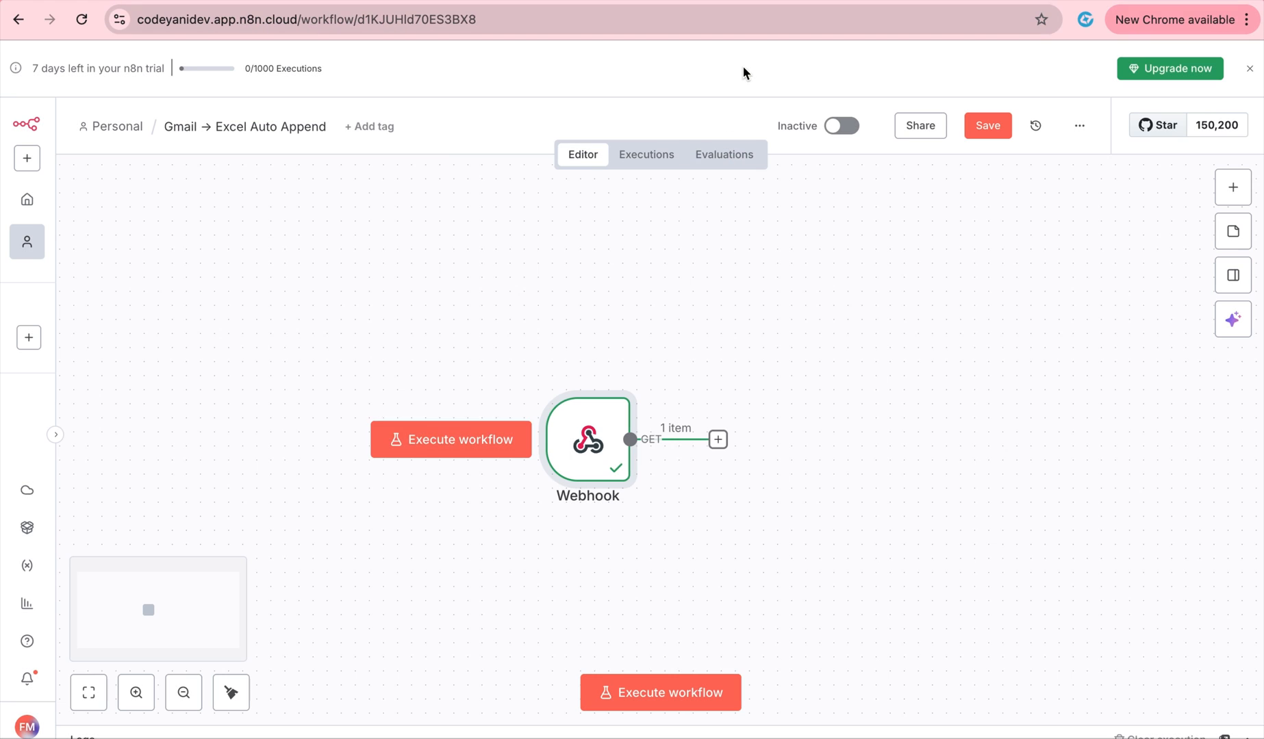
double_click(597, 448)
click(803, 56)
click(704, 698)
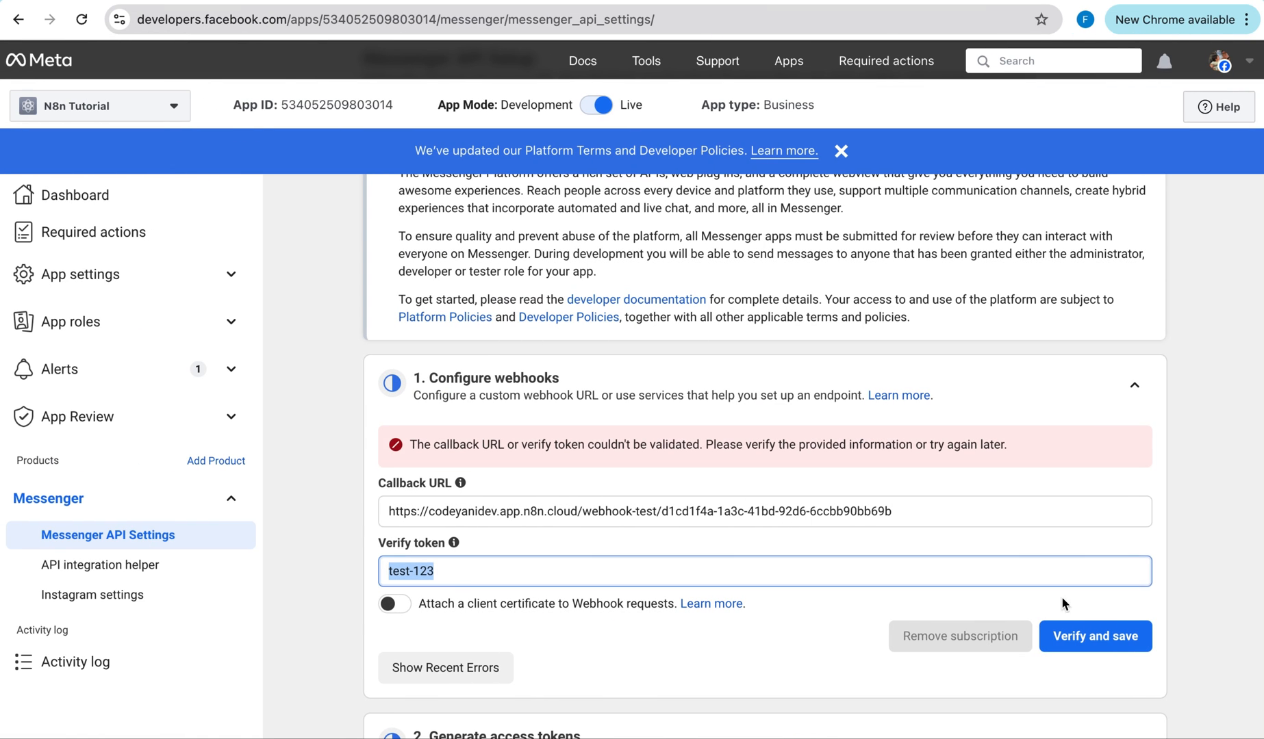
click(1079, 636)
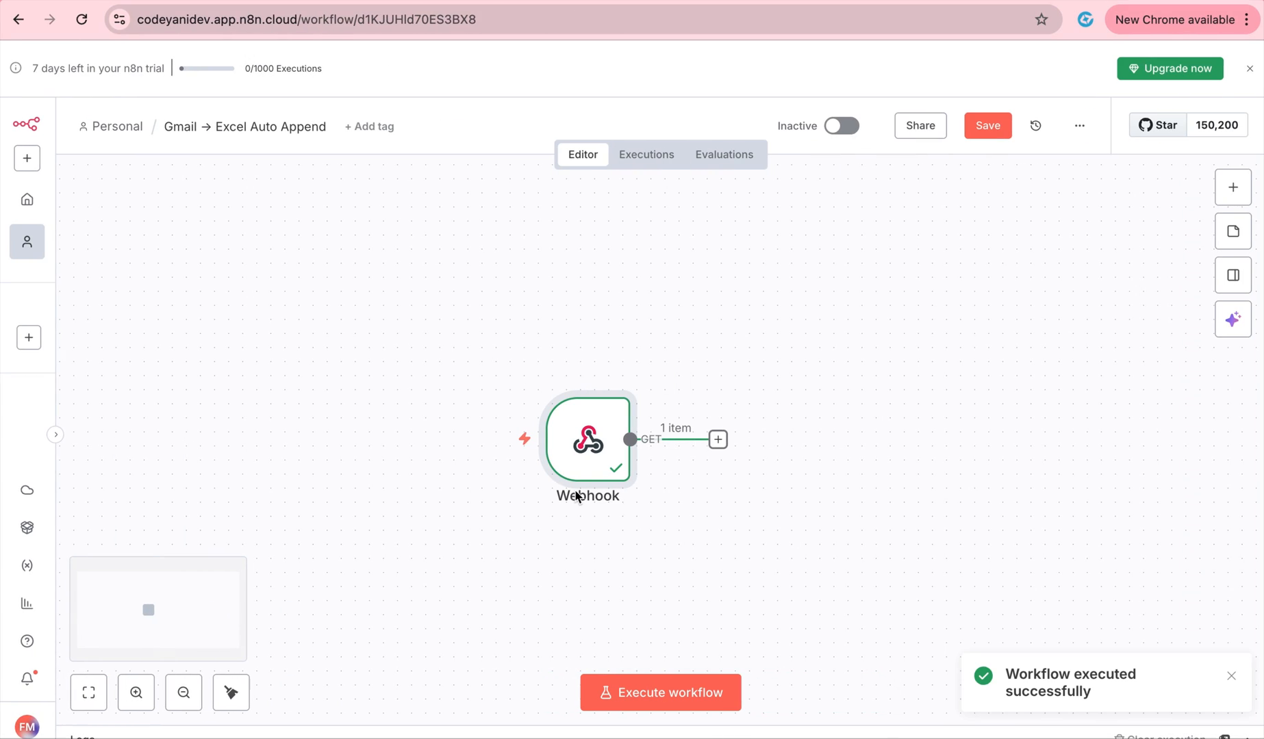
Inspect the Webhook node's output to find the received query with the verify token.
double_click(605, 445)
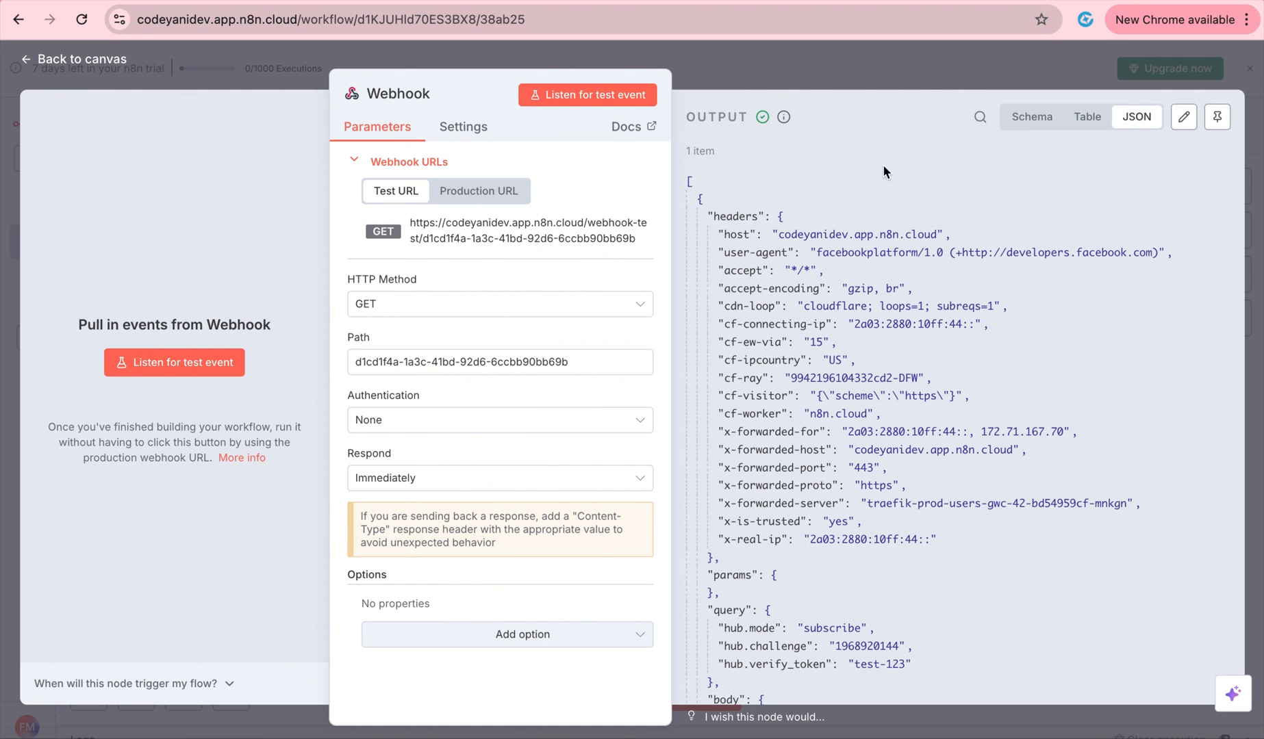
scroll(913, 365, down, 5)
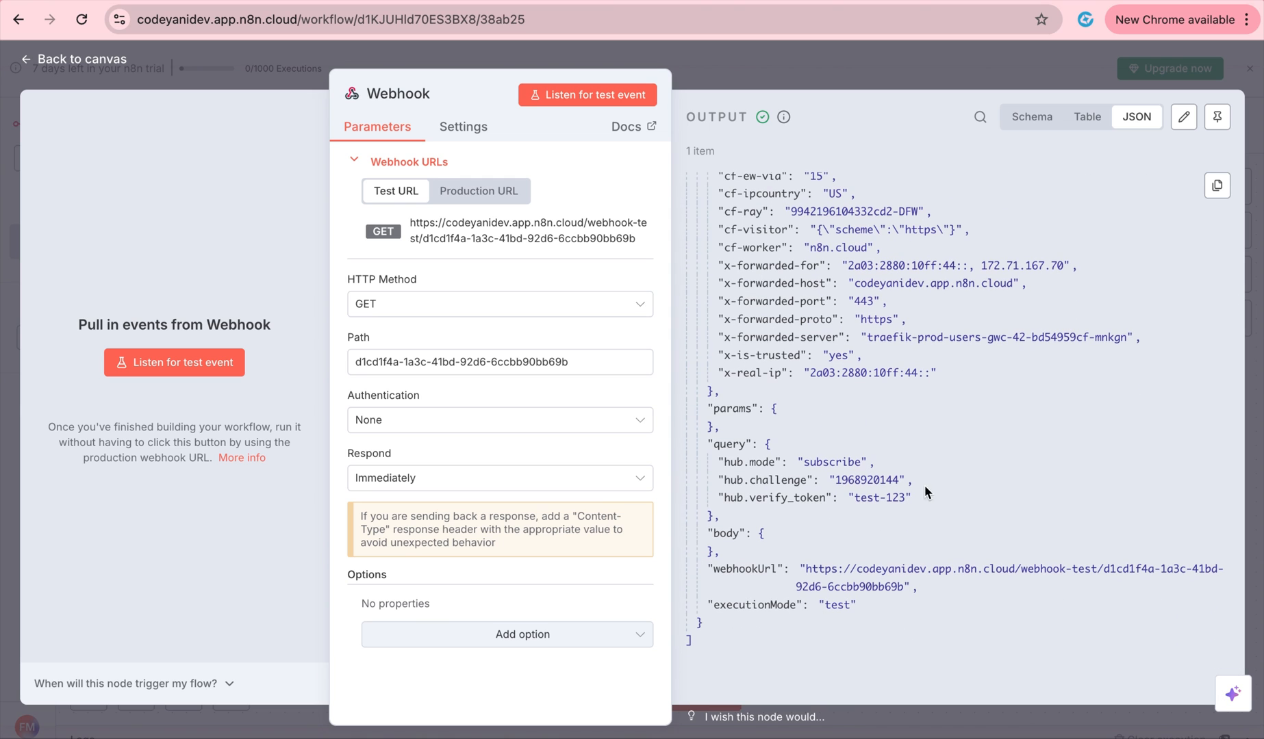
drag(913, 498, 693, 450)
Add an If node after the Webhook node.
click(807, 83)
click(718, 440)
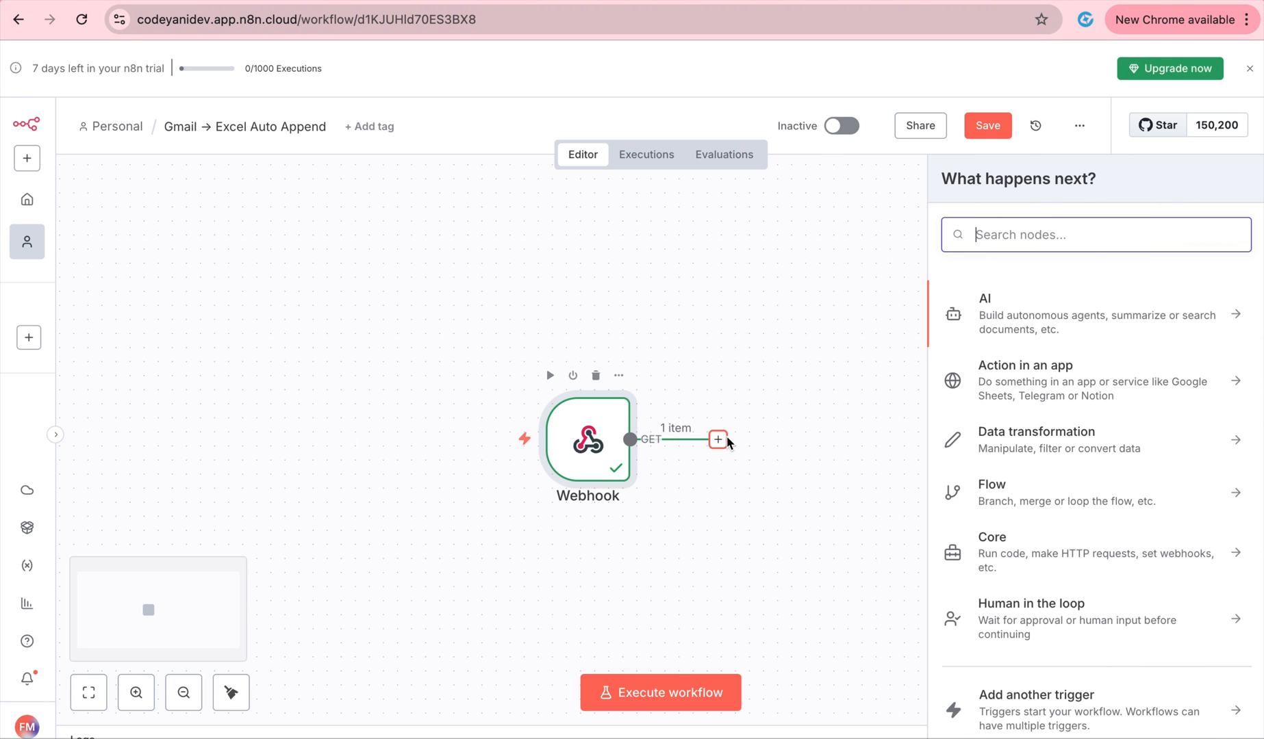
text(If)
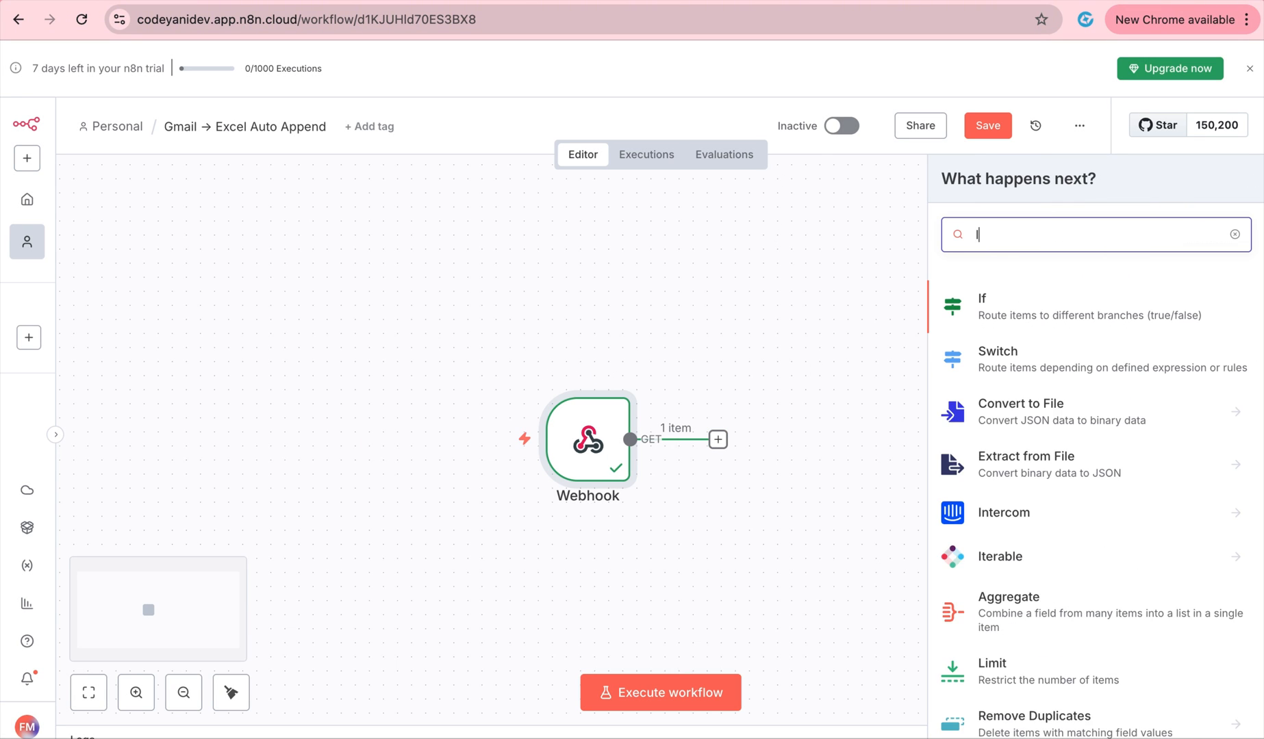
click(1100, 314)
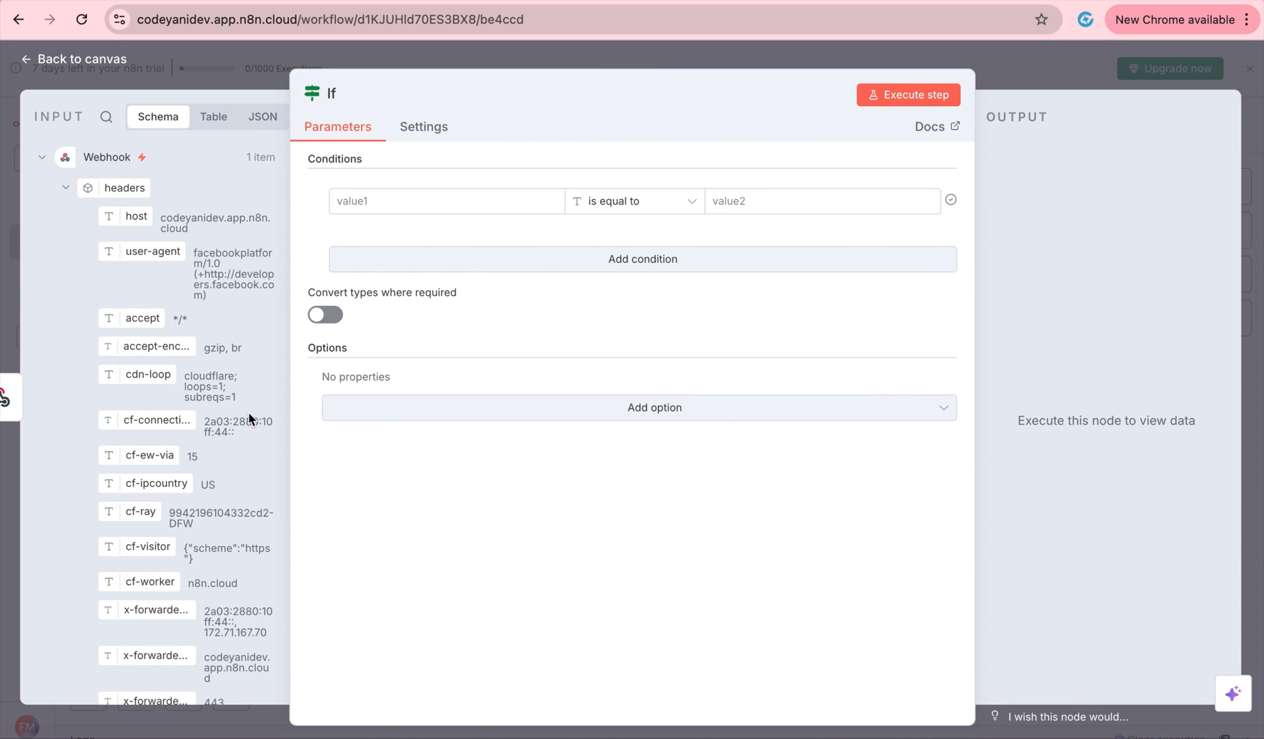
scroll(238, 461, down, 8)
scroll(223, 367, up, 2)
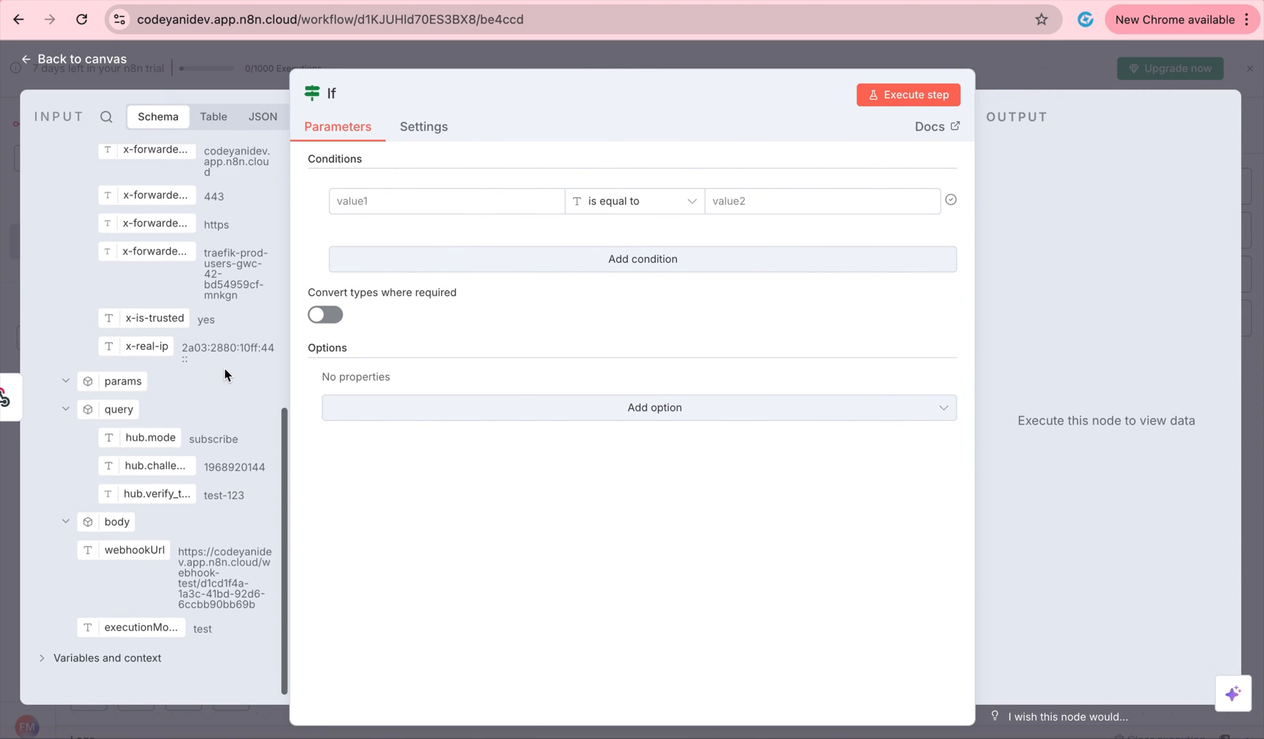
scroll(224, 367, up, 2)
scroll(224, 367, down, 3)
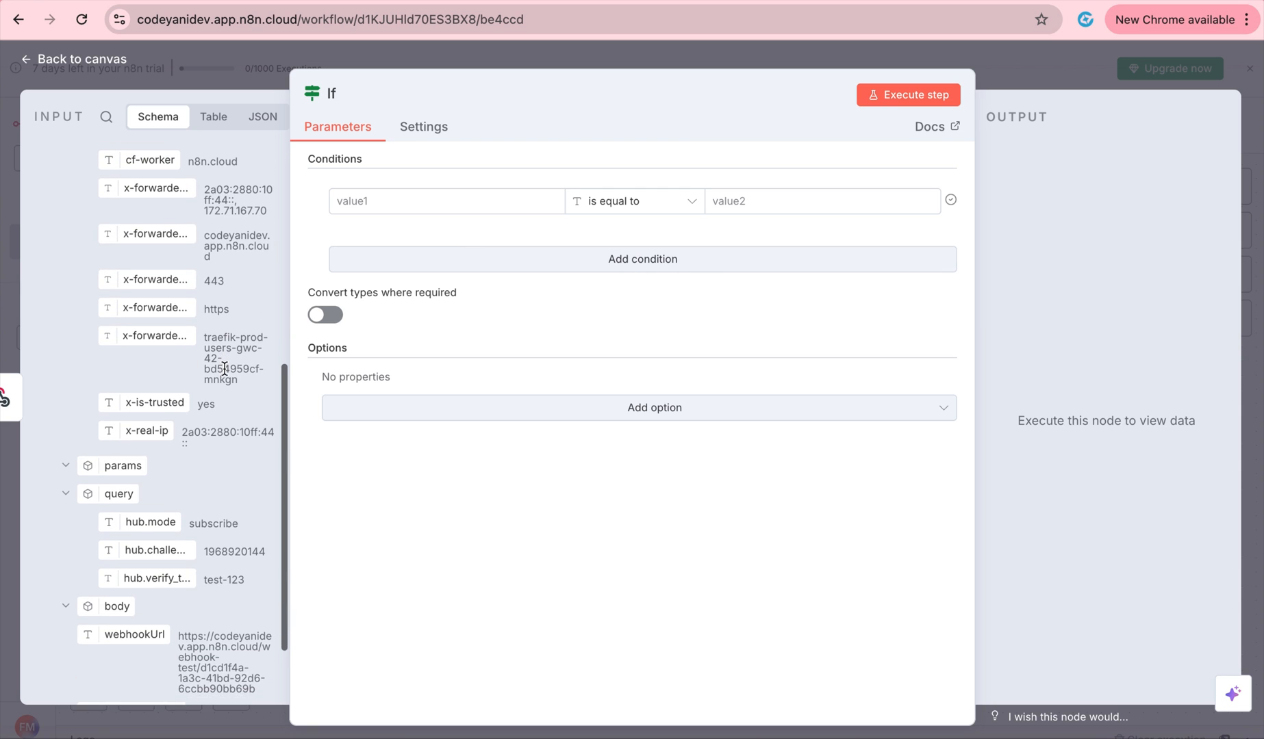
drag(159, 516, 415, 203)
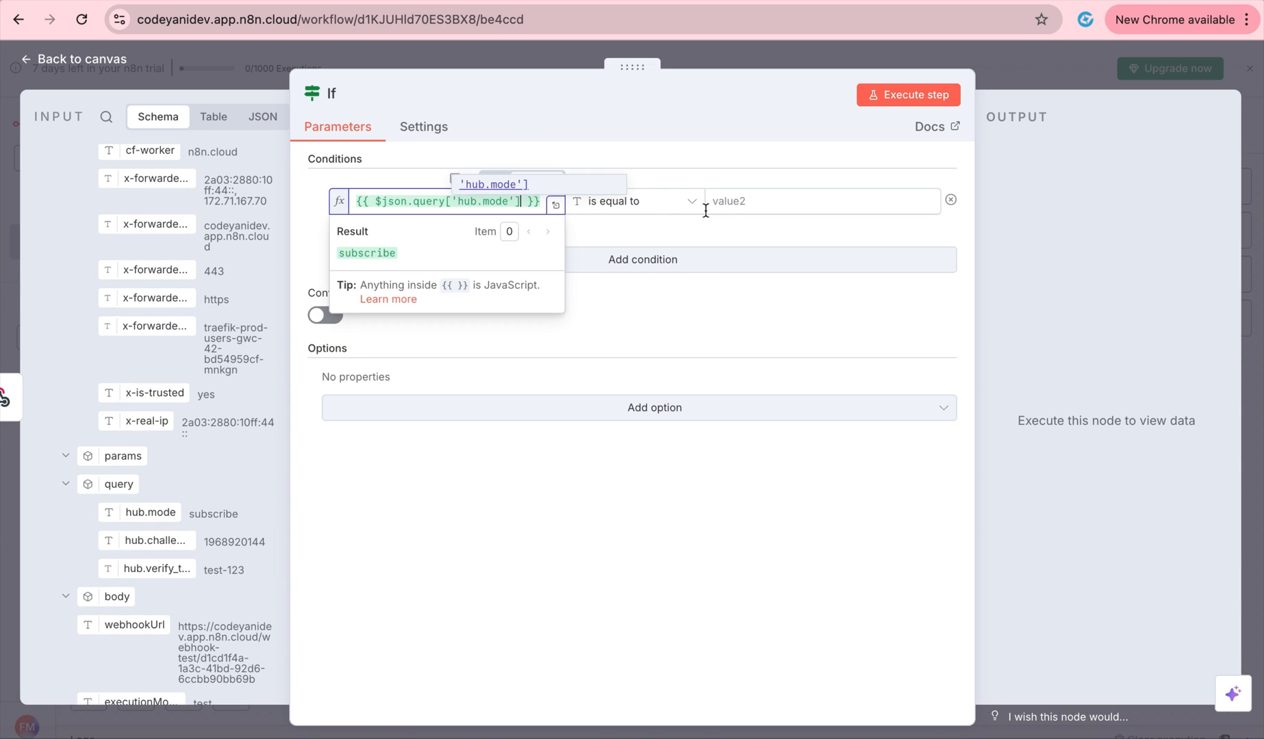
click(747, 202)
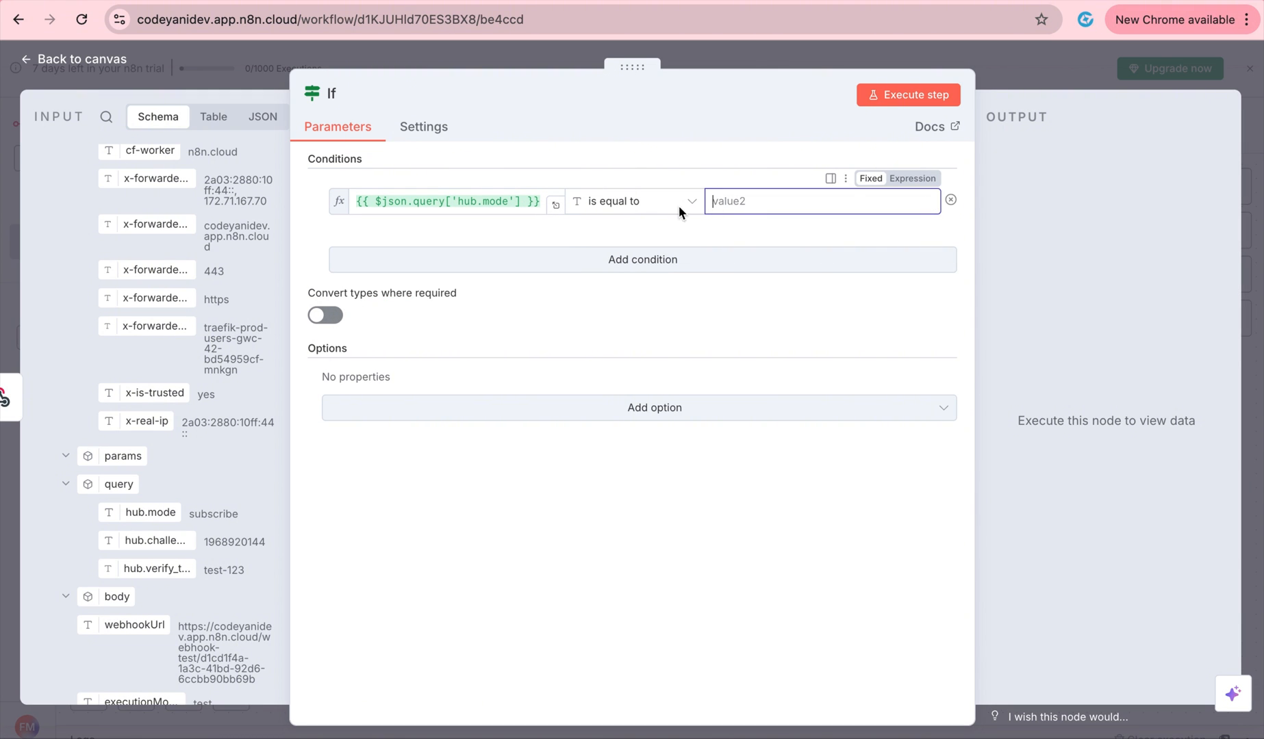
text(subscribe)
click(667, 263)
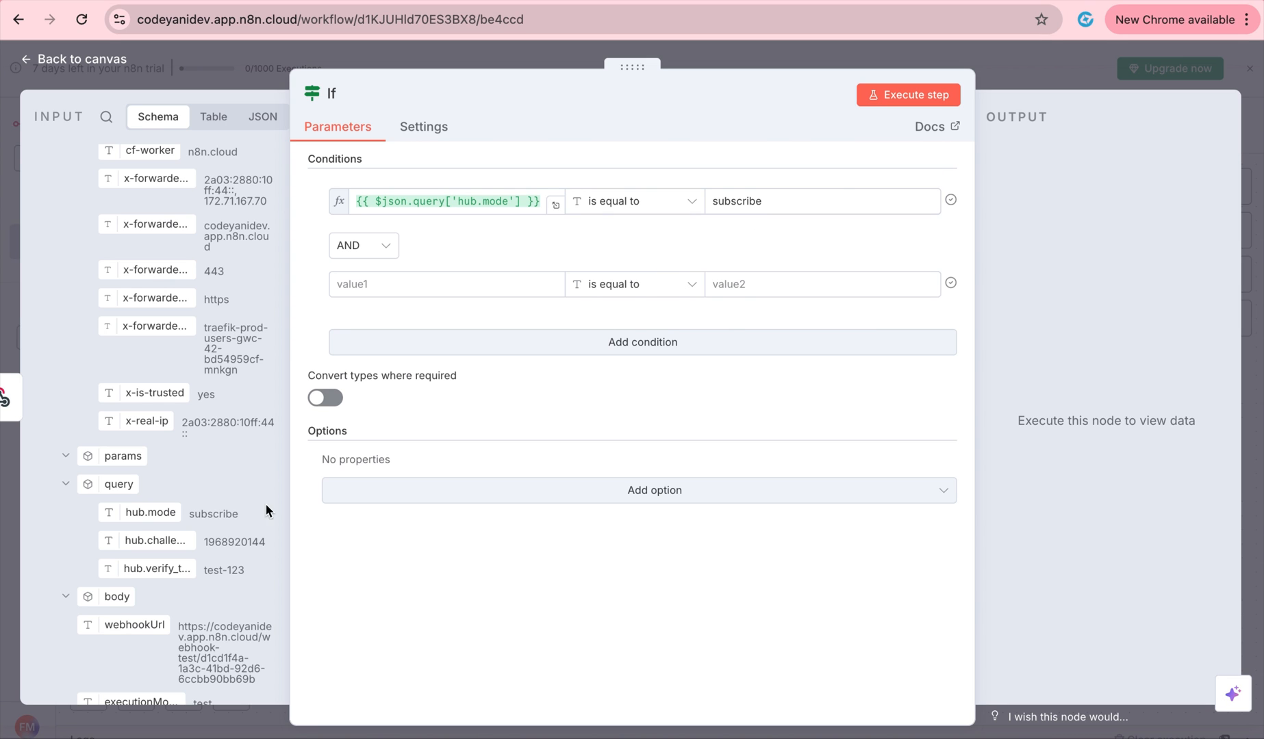
drag(158, 569, 432, 291)
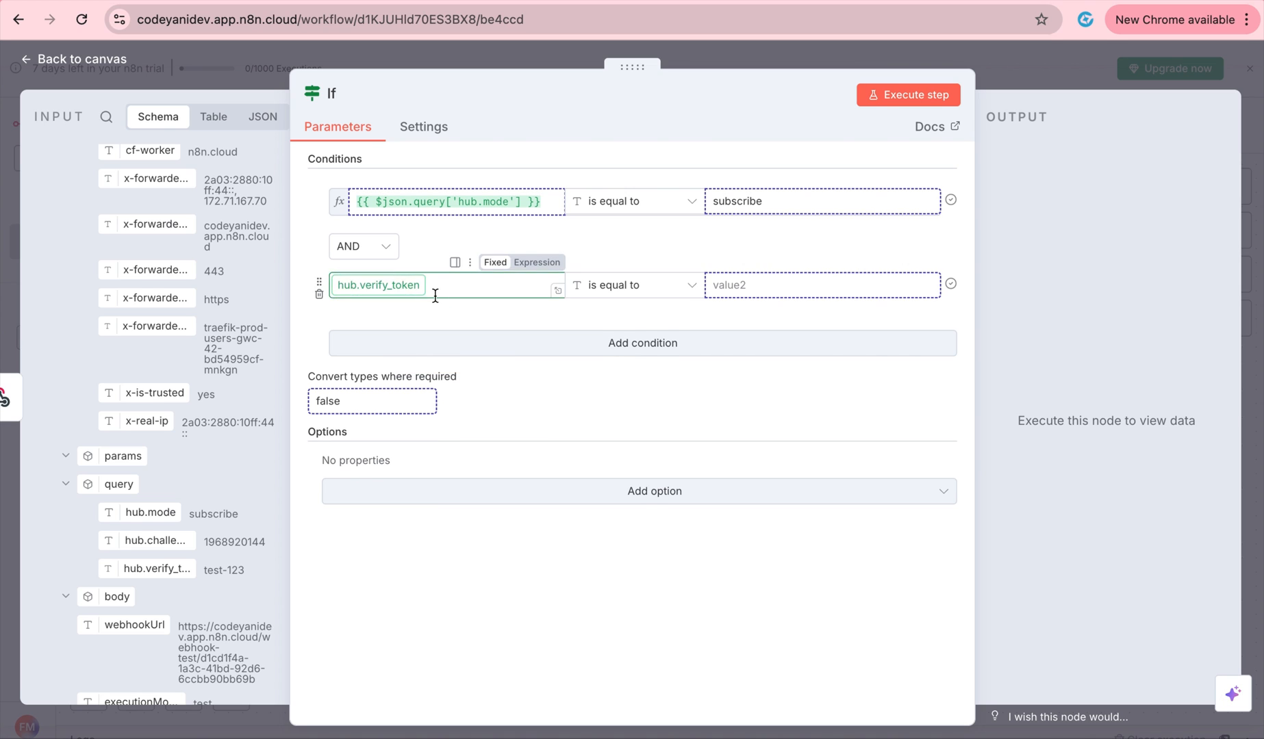
click(765, 285)
key(super+v)
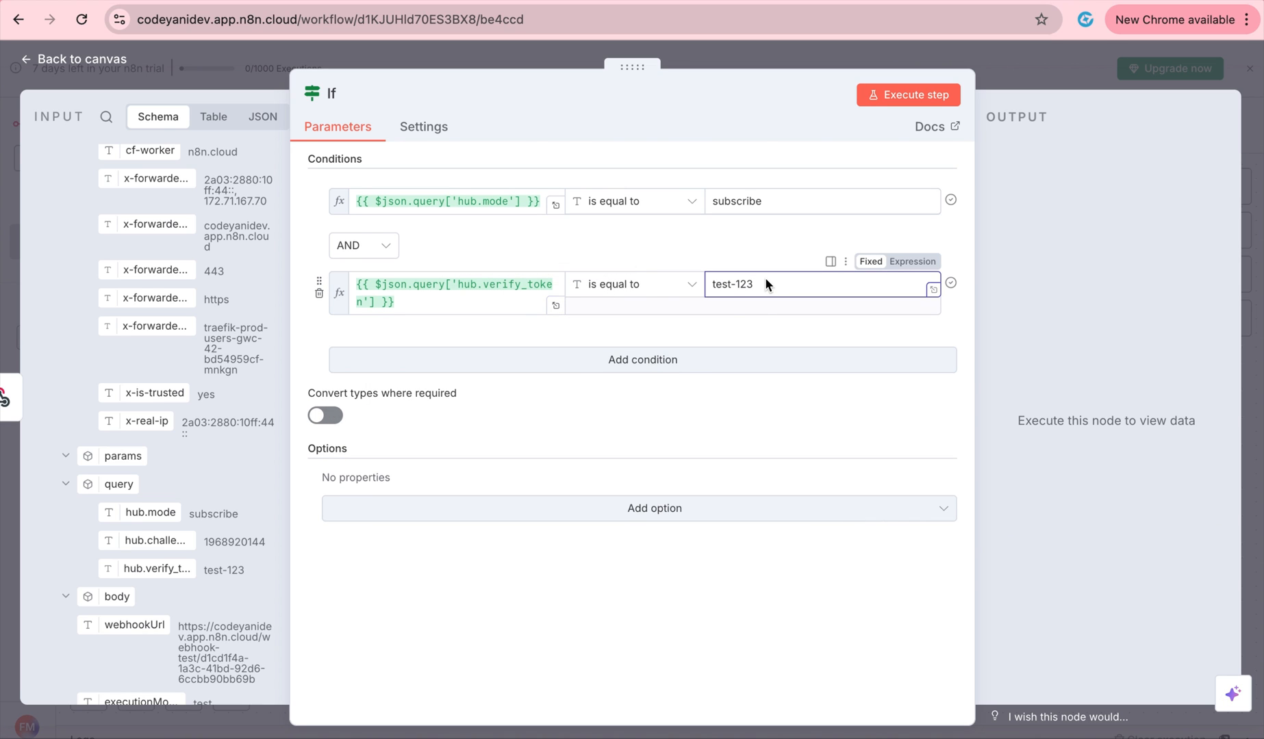
click(741, 258)
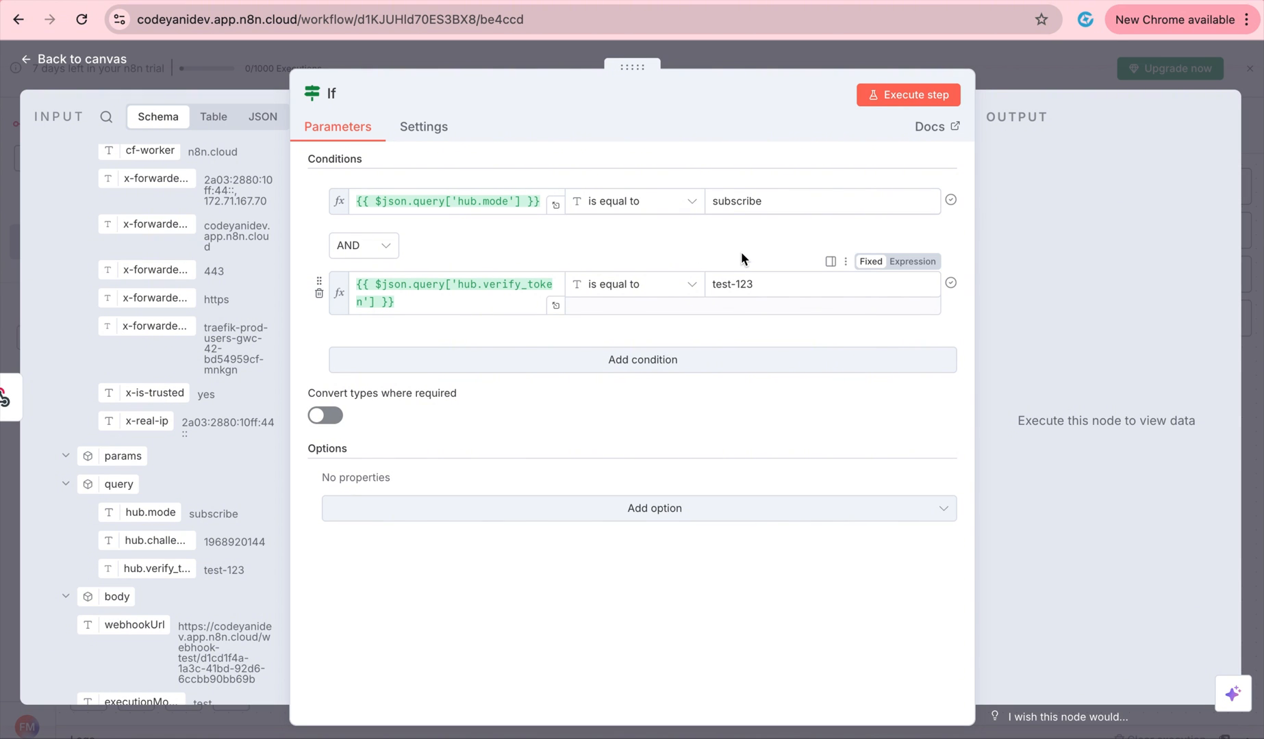
Add a Respond to Webhook node on the If true branch, set to respond with Text.
click(818, 58)
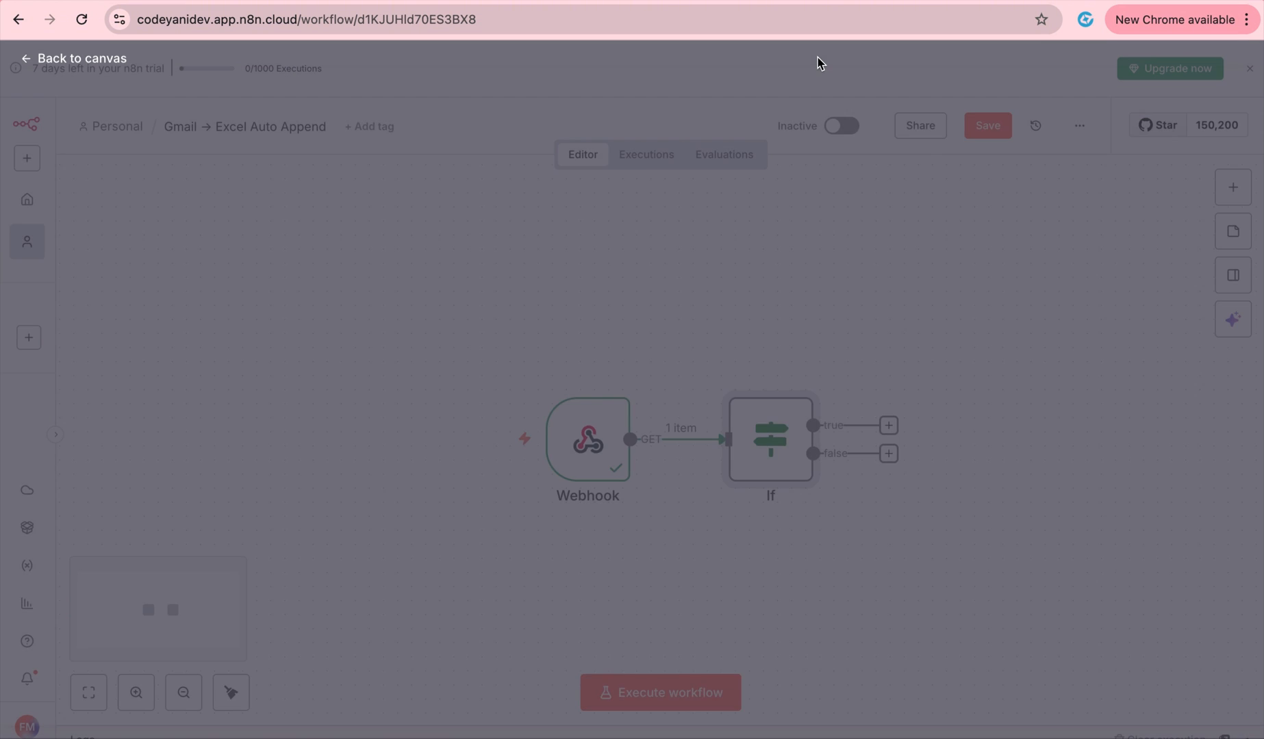
click(889, 424)
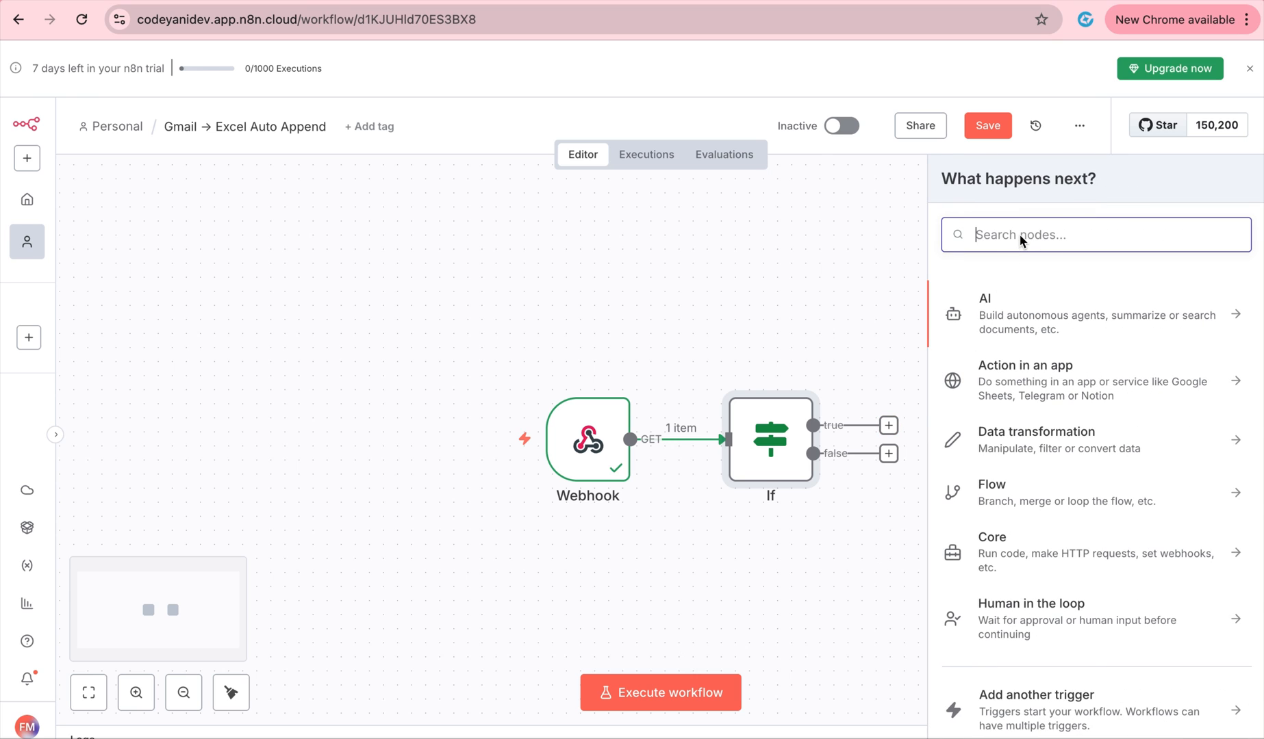
text(we)
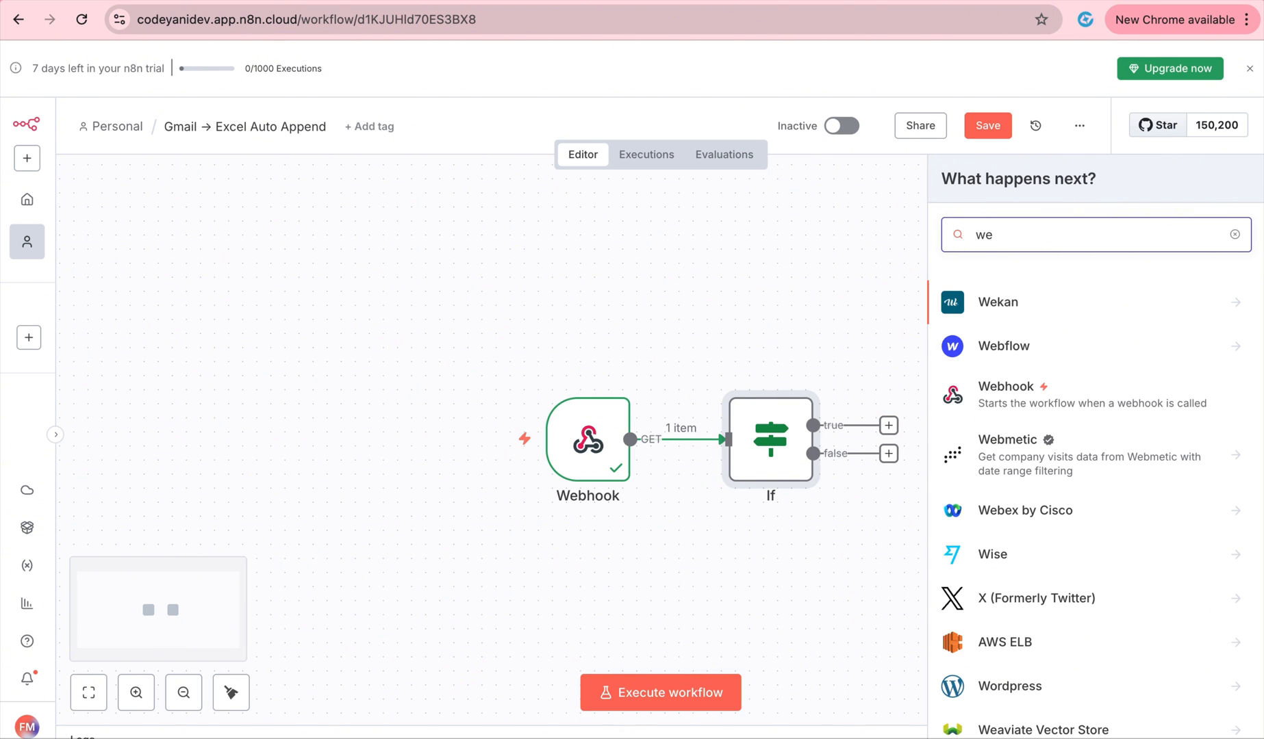
key(BackSpace)
key(BackSpace)
text(respon)
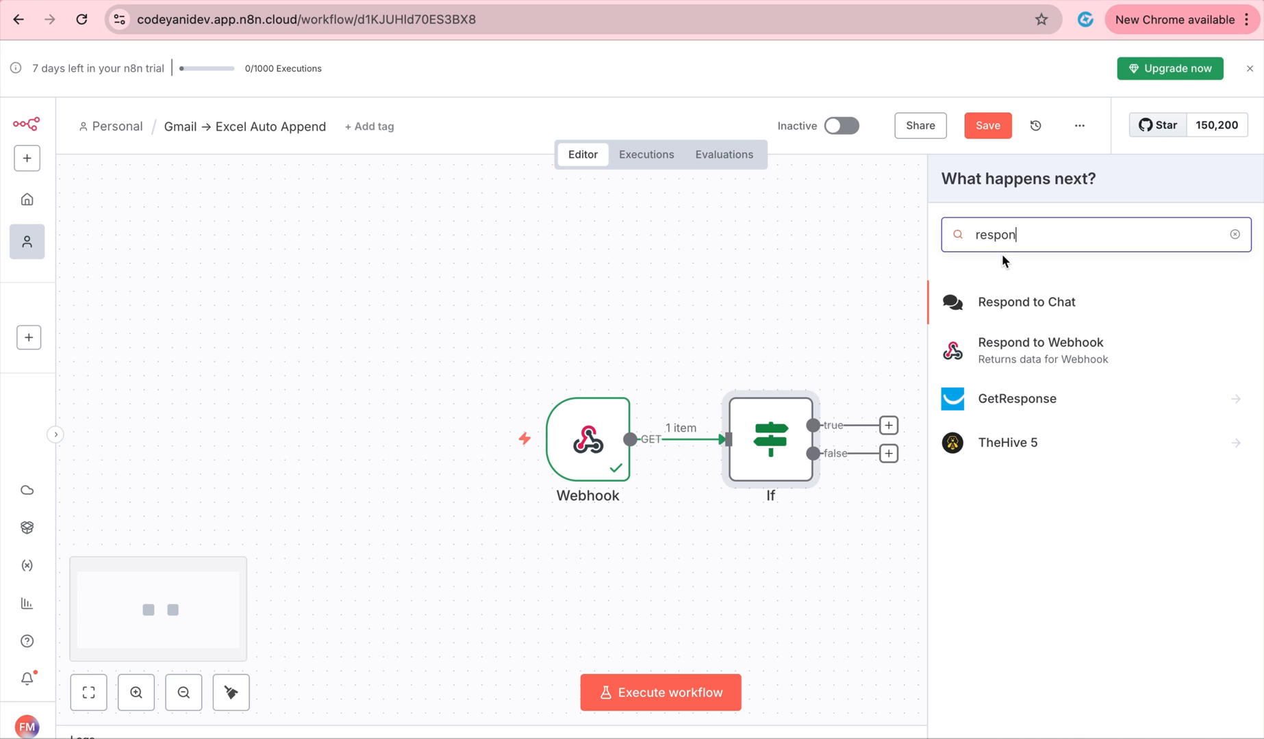
click(1032, 349)
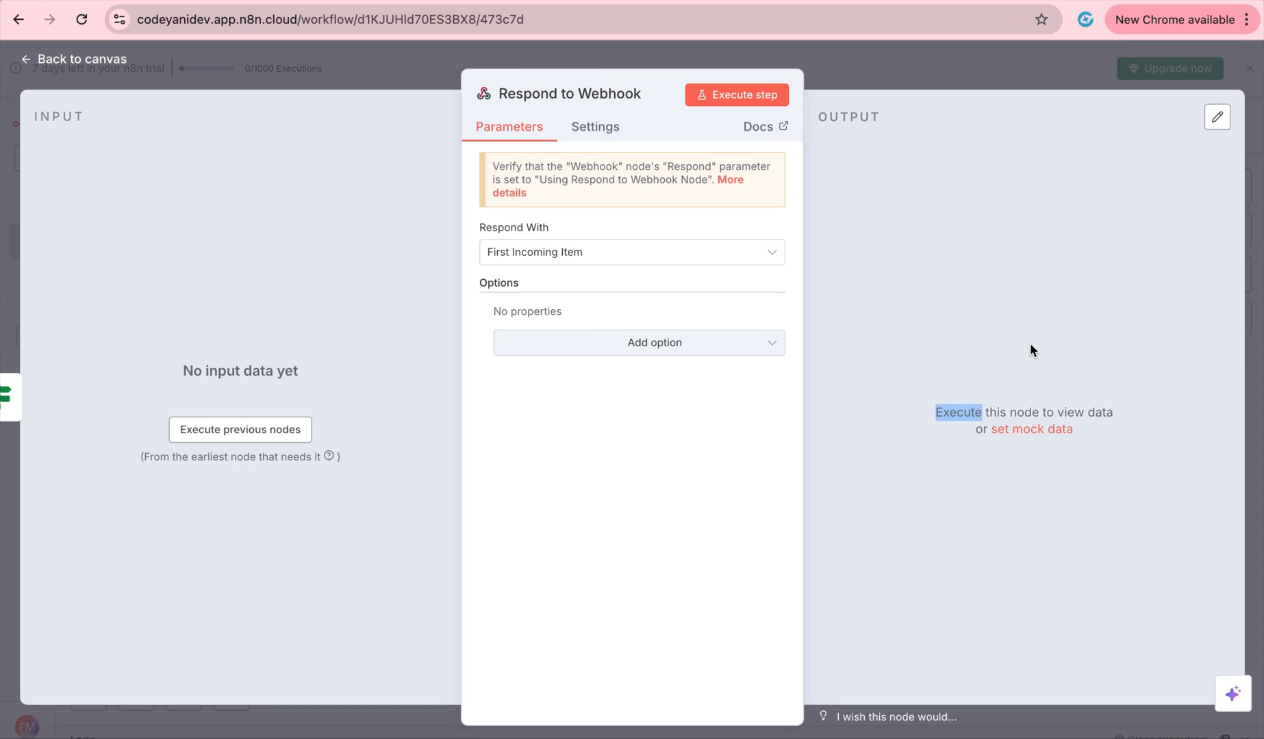
click(725, 255)
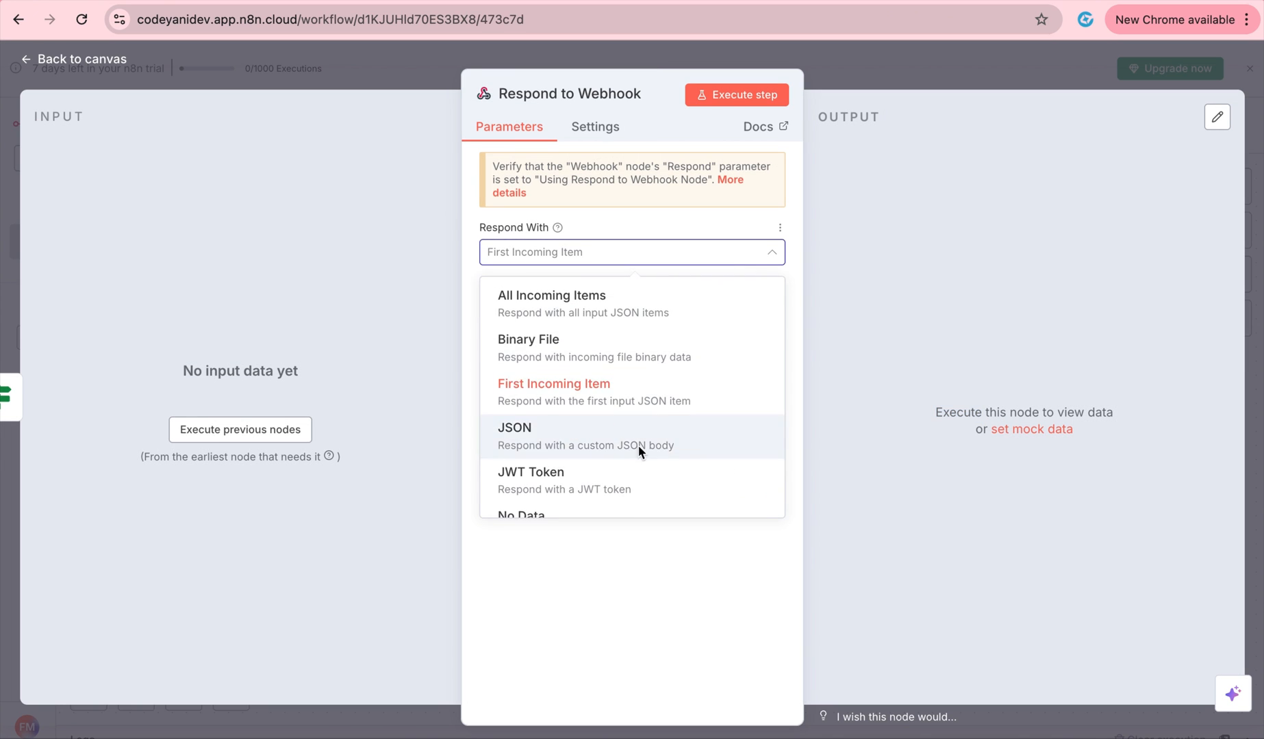
scroll(635, 466, down, 2)
click(623, 485)
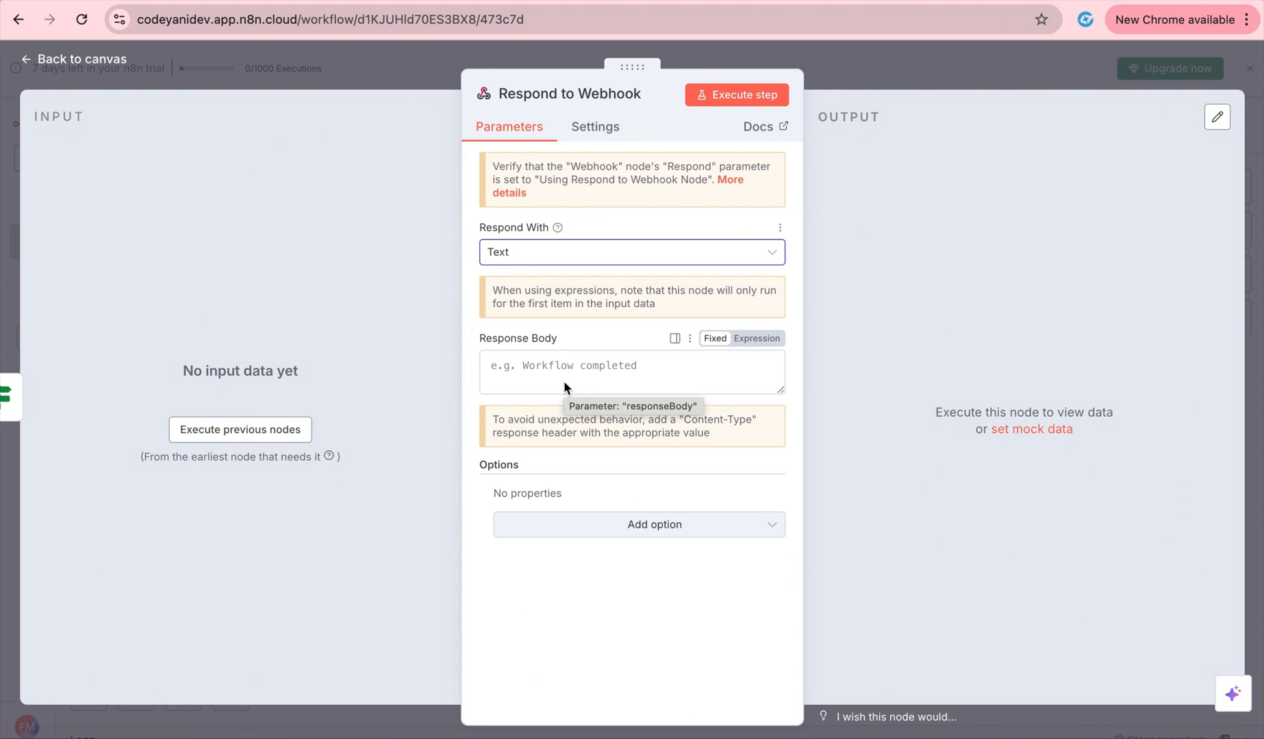
click(724, 51)
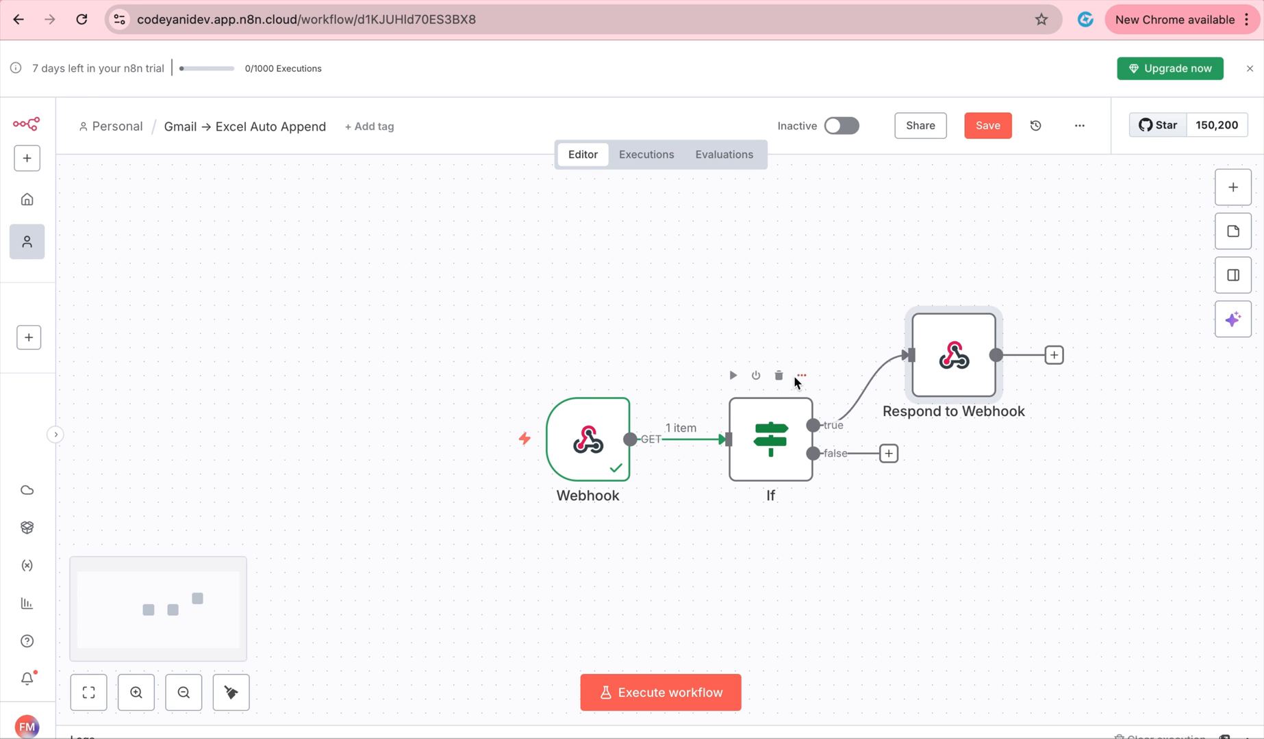
Execute the If node so one item passes down its true branch.
double_click(775, 429)
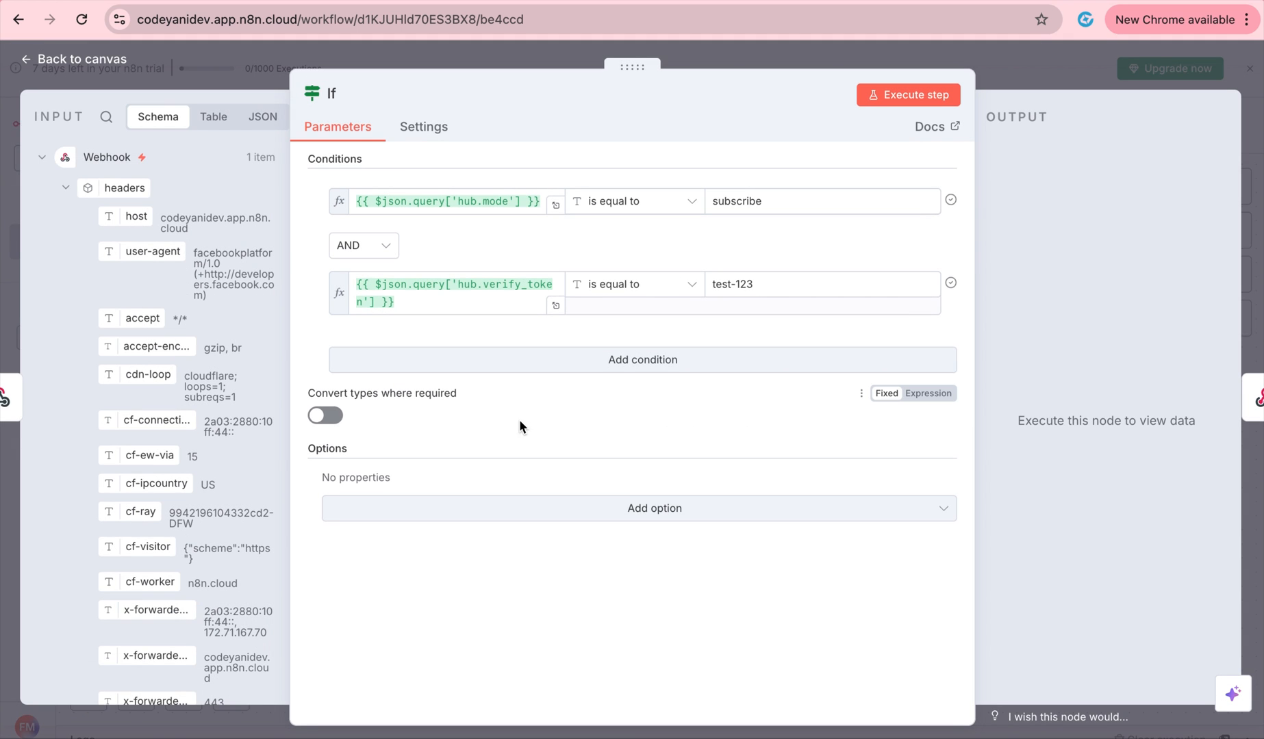
click(936, 96)
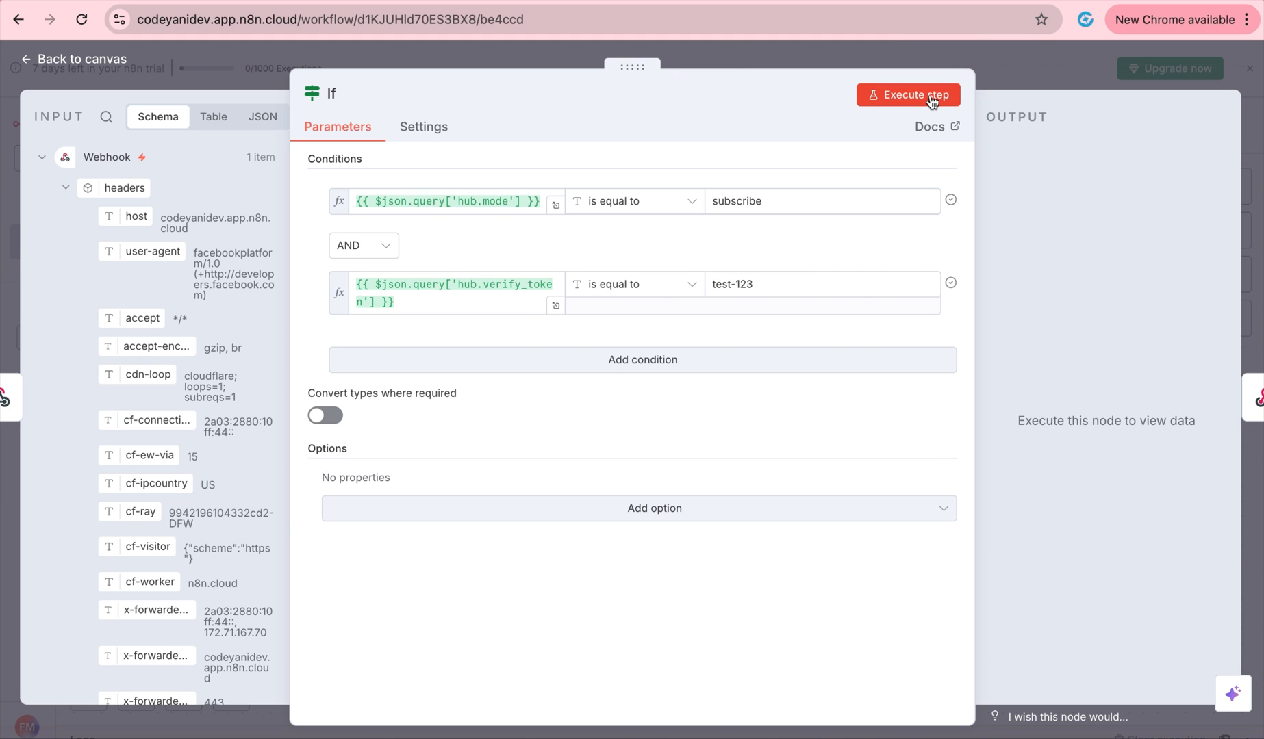
click(1001, 63)
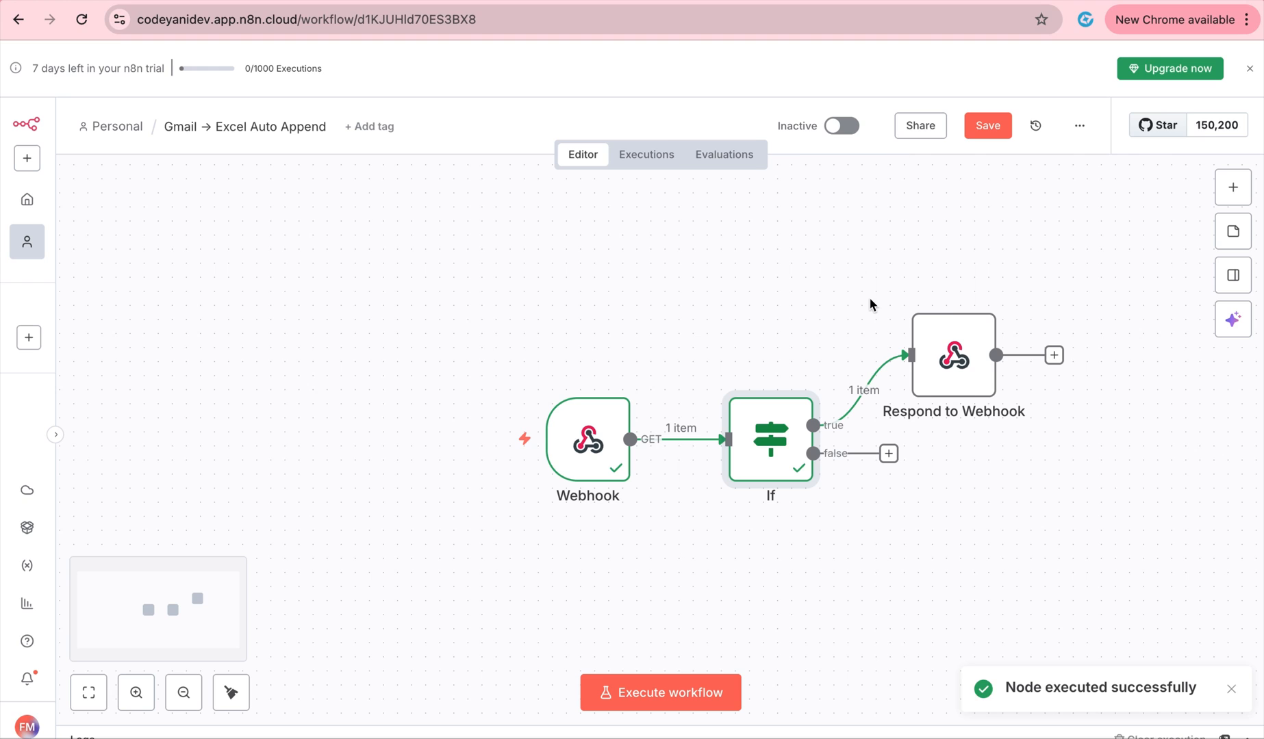
double_click(958, 374)
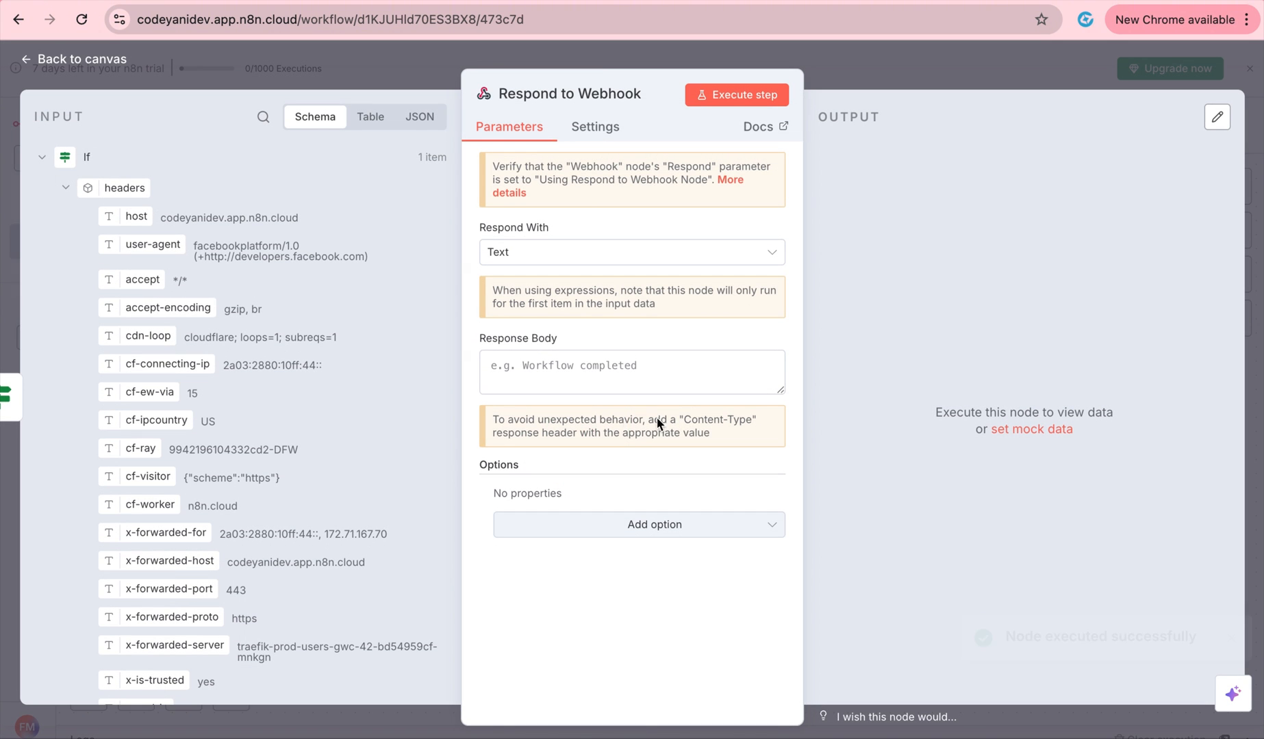
Set the Respond to Webhook body to {{ $json.query['hub.challenge'] }}.
scroll(331, 362, down, 10)
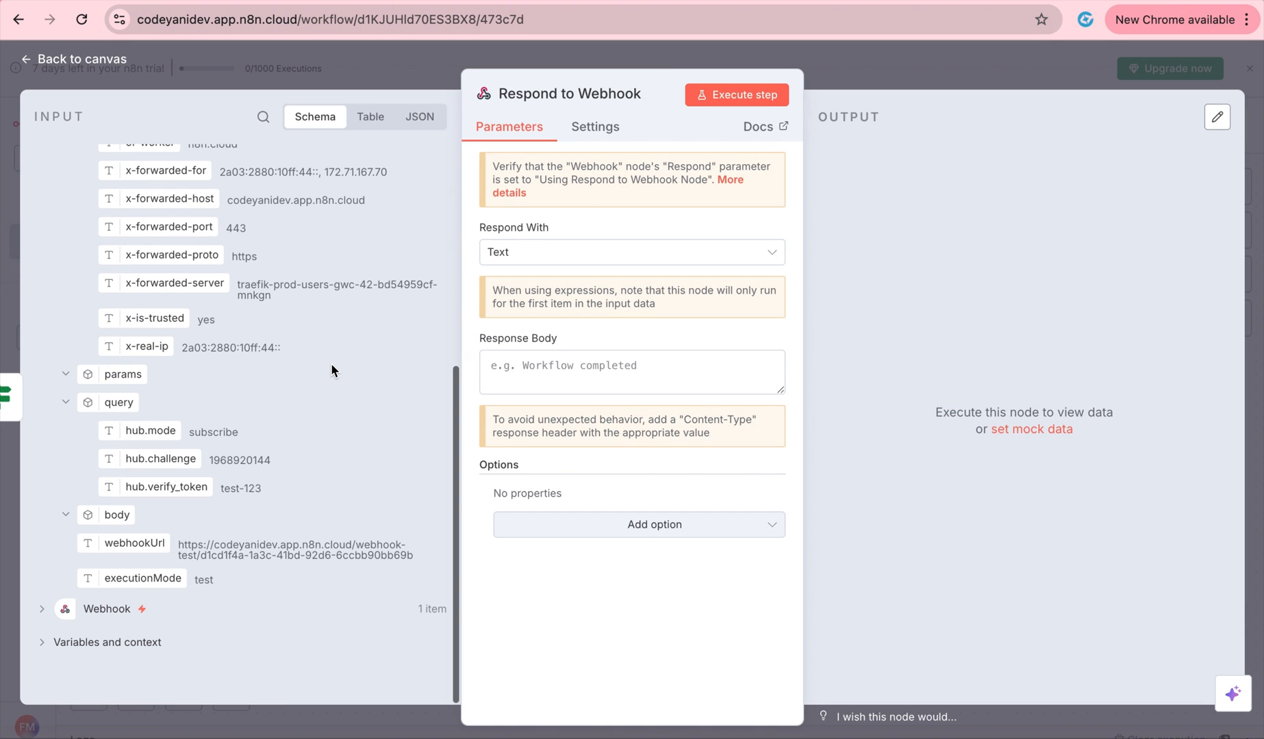
drag(170, 459, 572, 362)
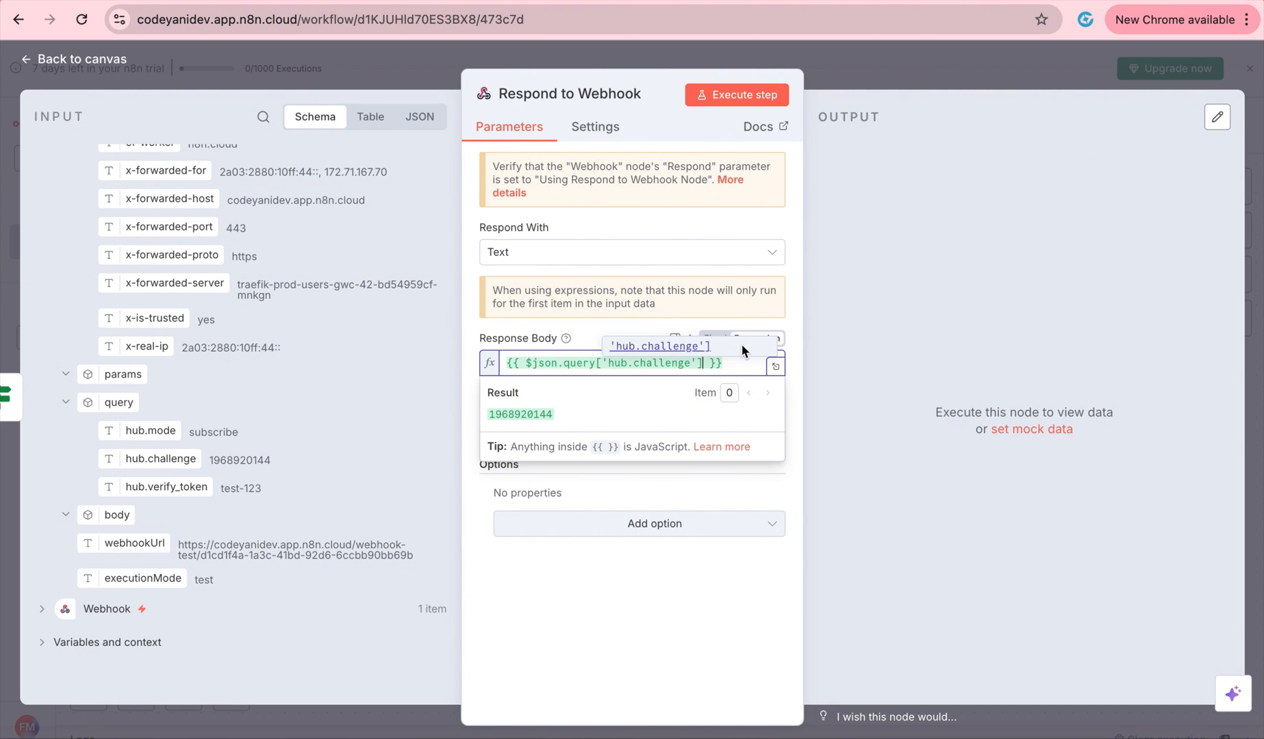
click(871, 70)
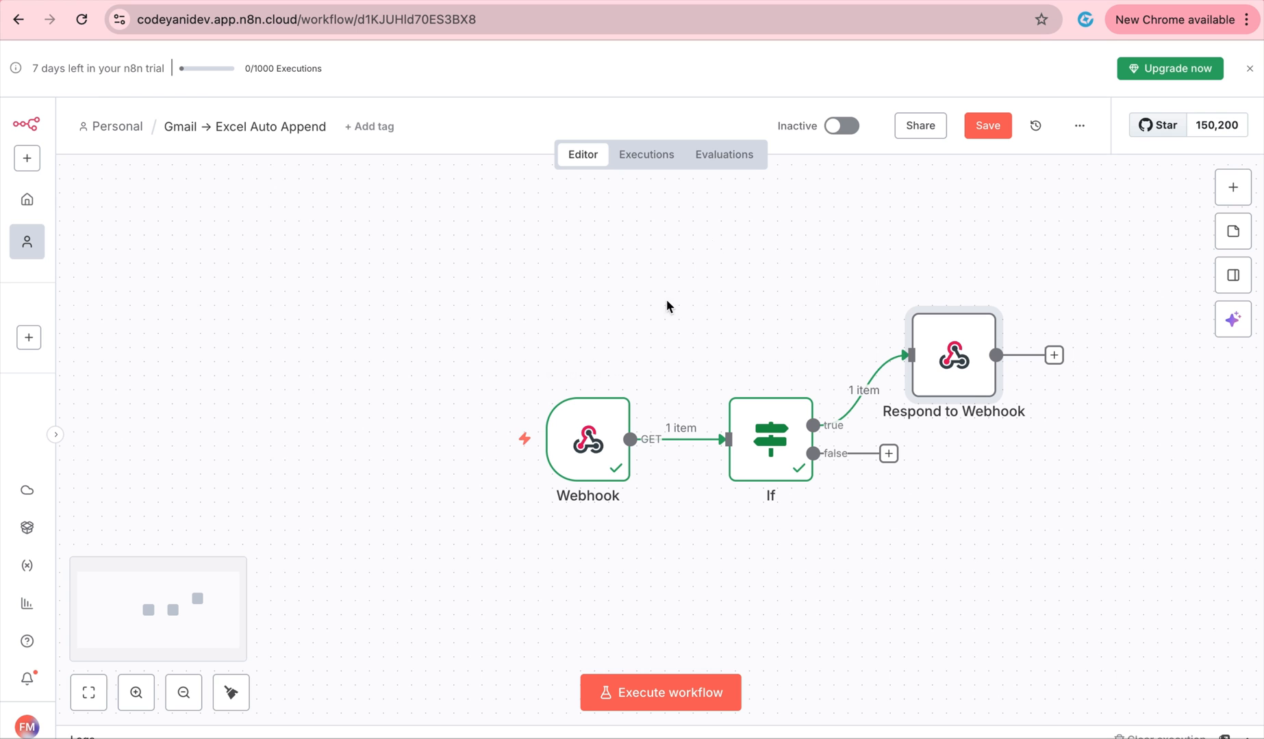
Set the Webhook node's Respond option to Using 'Respond to Webhook' Node.
double_click(593, 449)
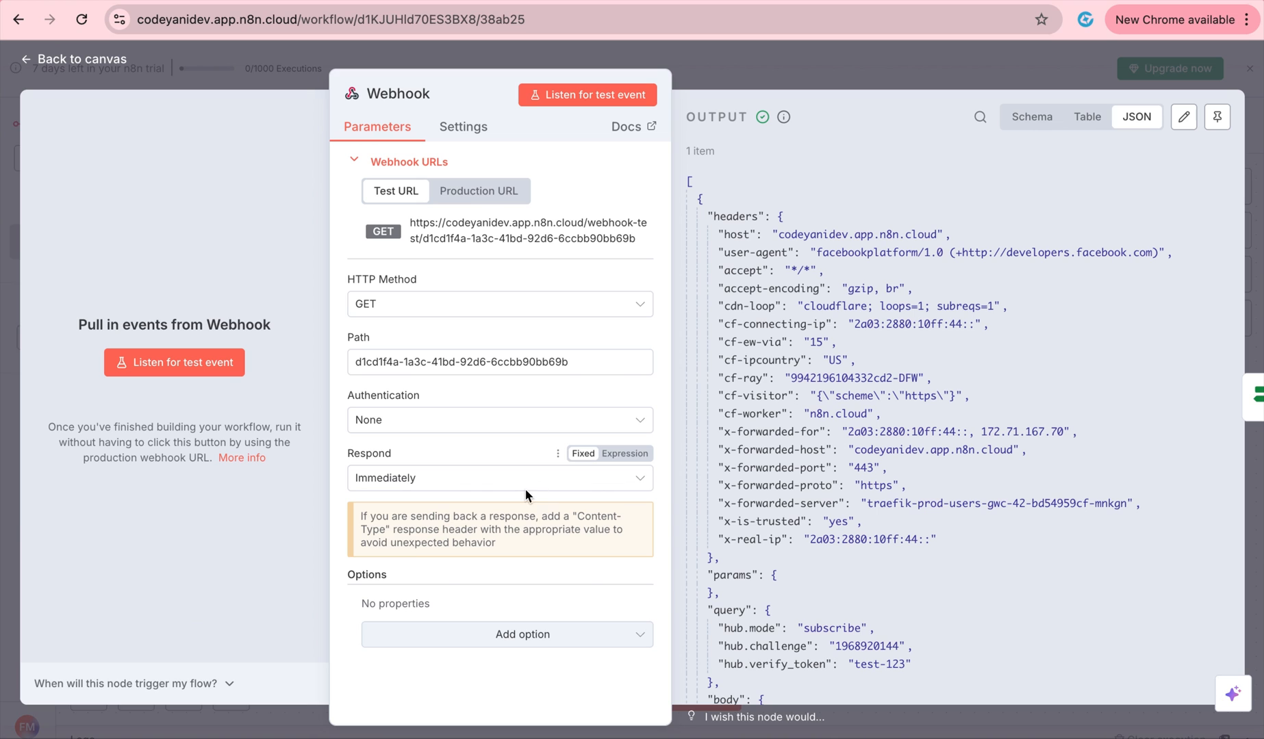
click(445, 480)
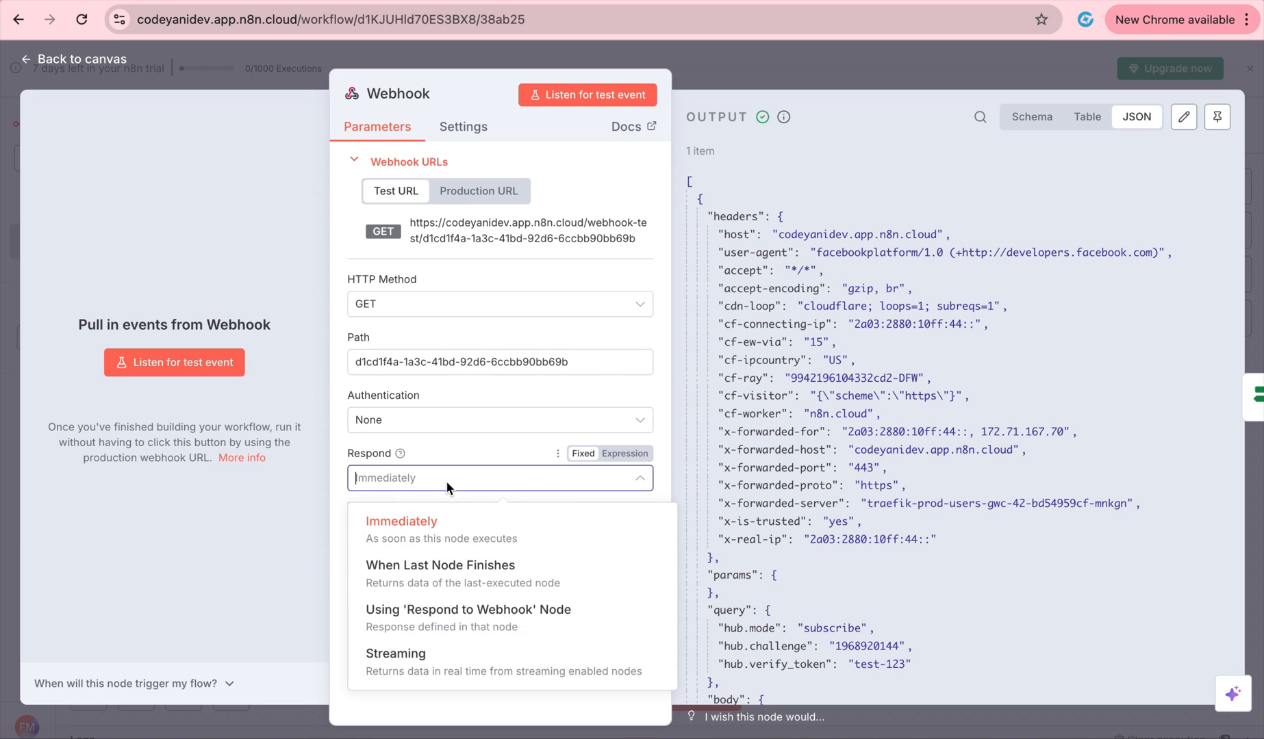
click(470, 616)
click(726, 82)
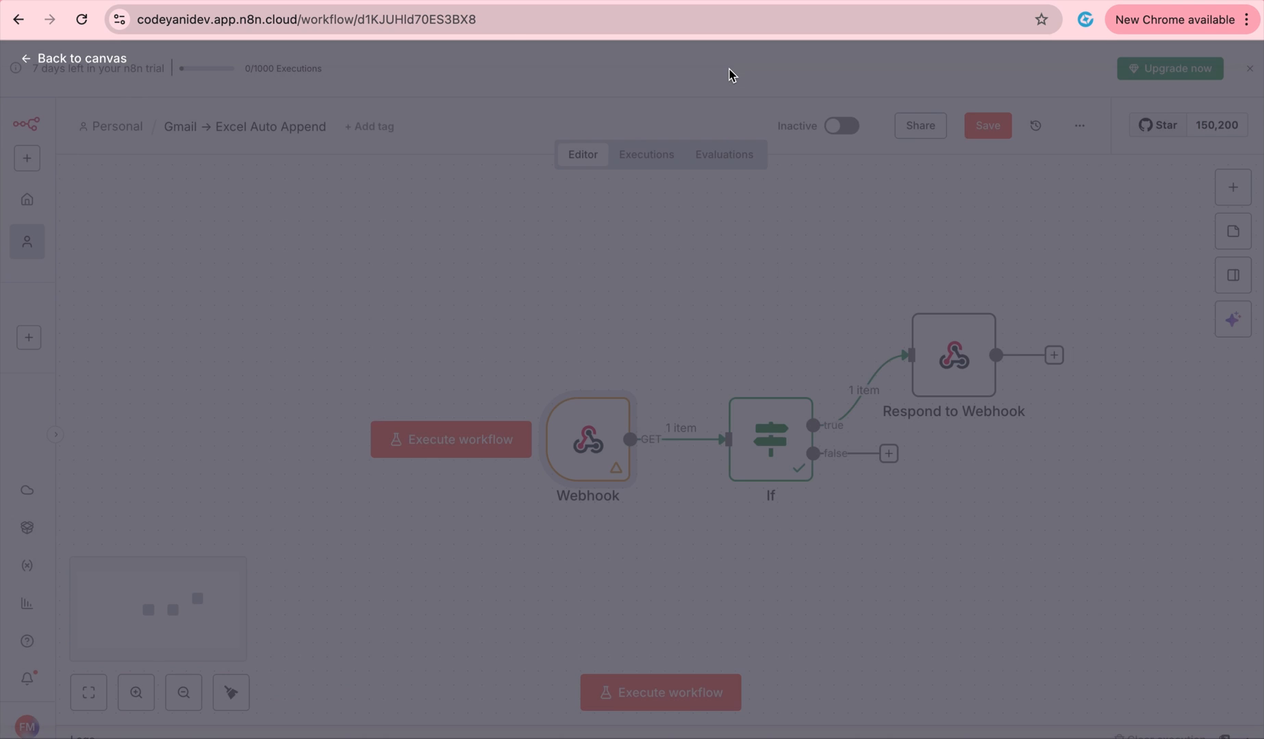
Start the n8n workflow listening, then submit Meta's Messenger callback URL and verify token for validation.
click(701, 695)
key(super+grave)
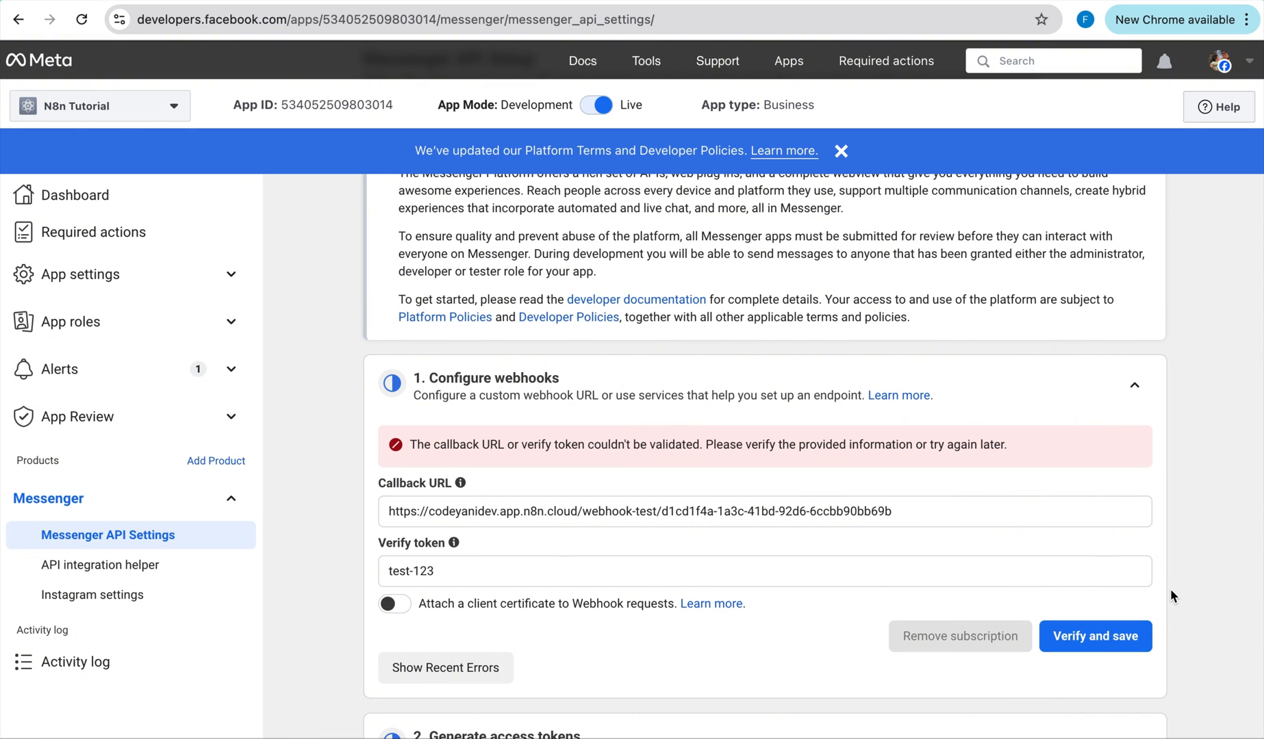
click(1111, 635)
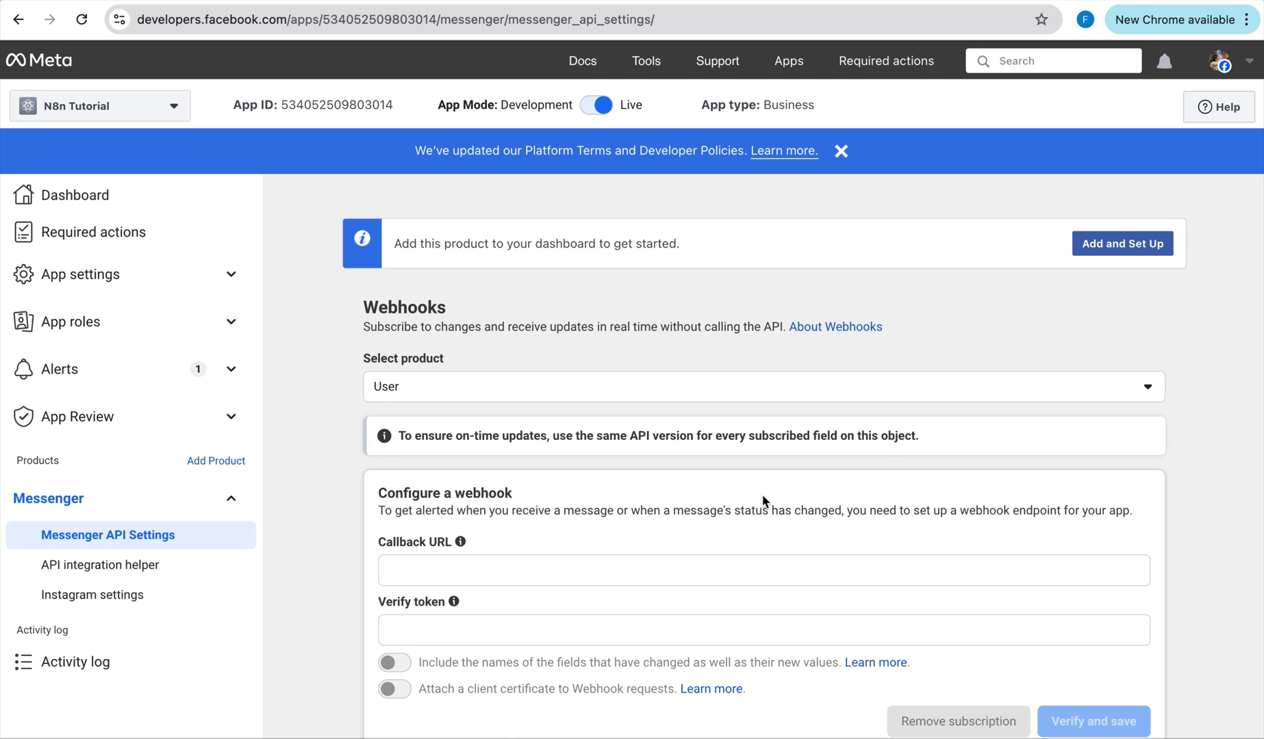
scroll(762, 495, down, 2)
key(ctrl+Right)
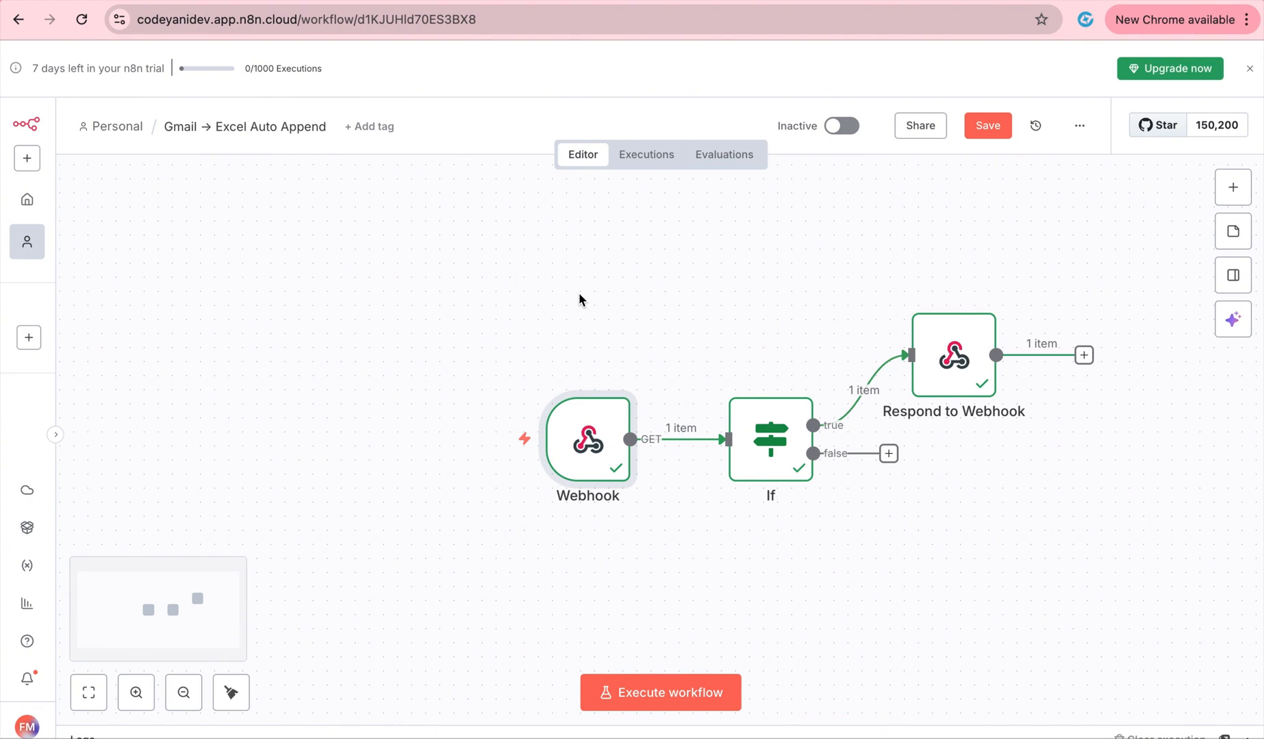
key(ctrl+Left)
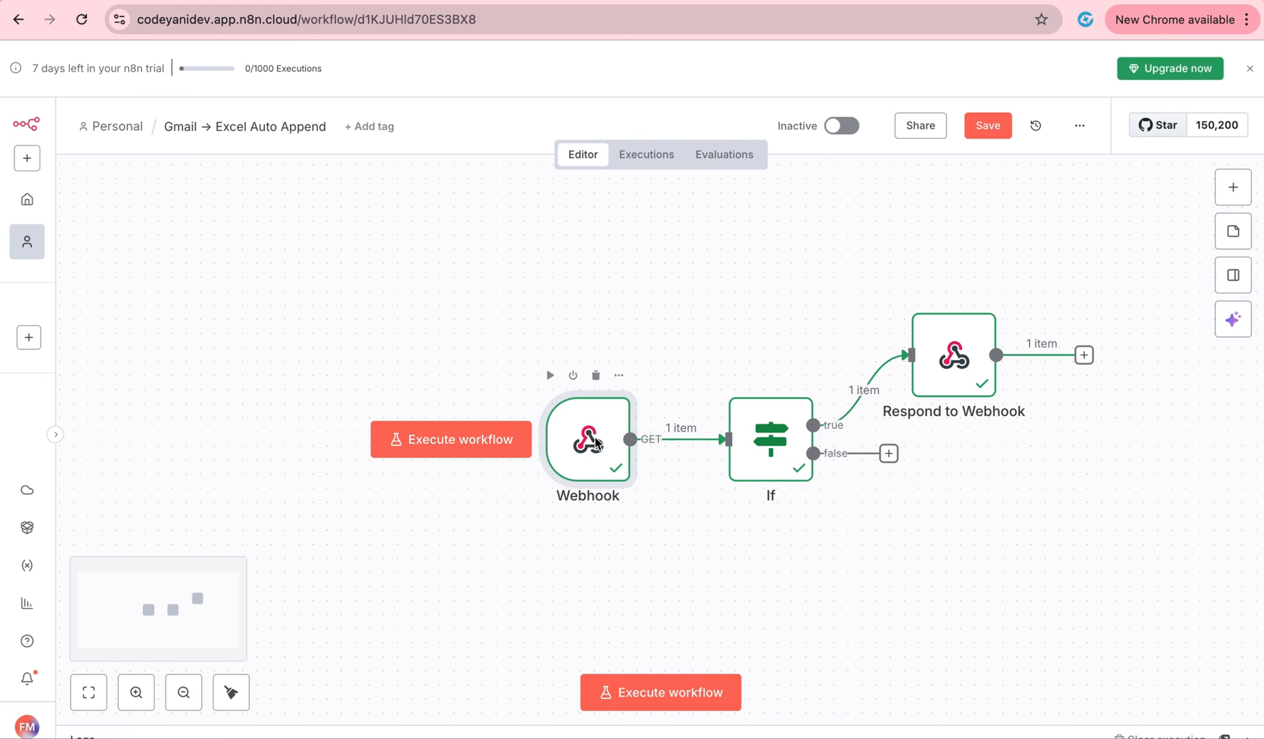
Copy the n8n Webhook node's path into Meta's Messenger Callback URL field.
double_click(596, 444)
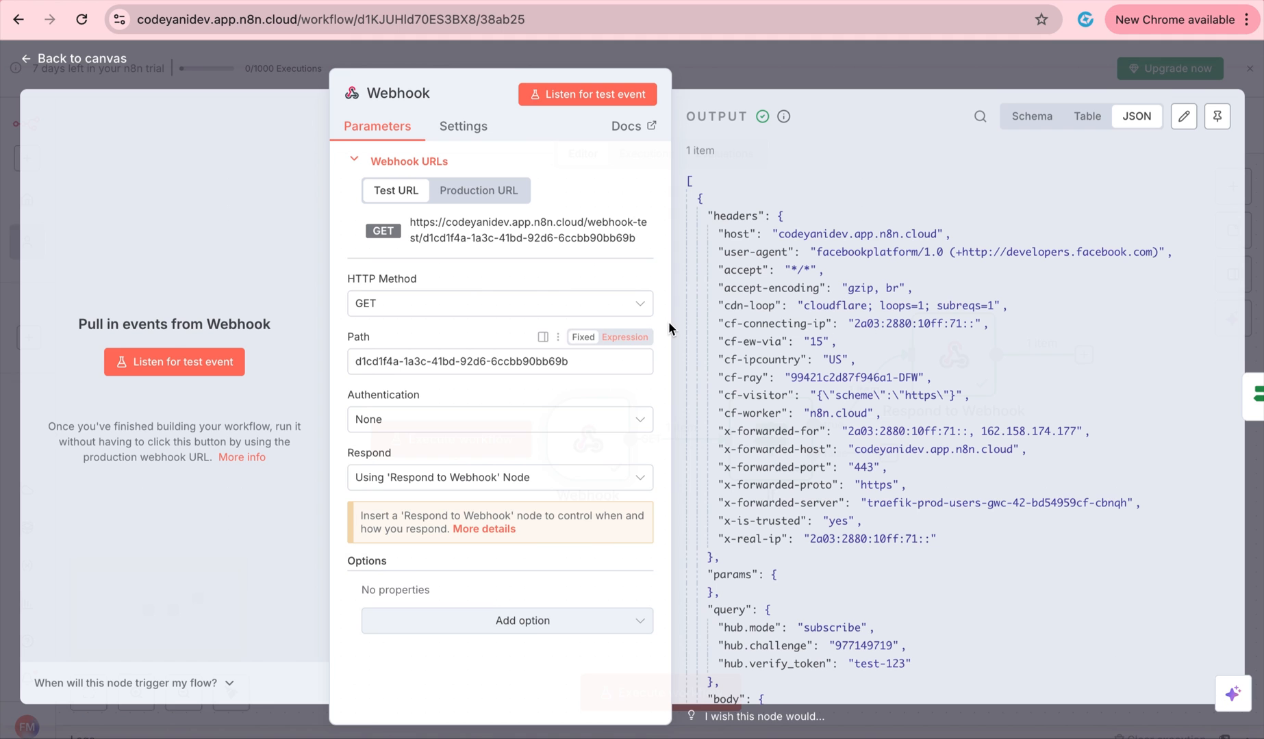
drag(586, 363, 287, 359)
key(ctrl+c)
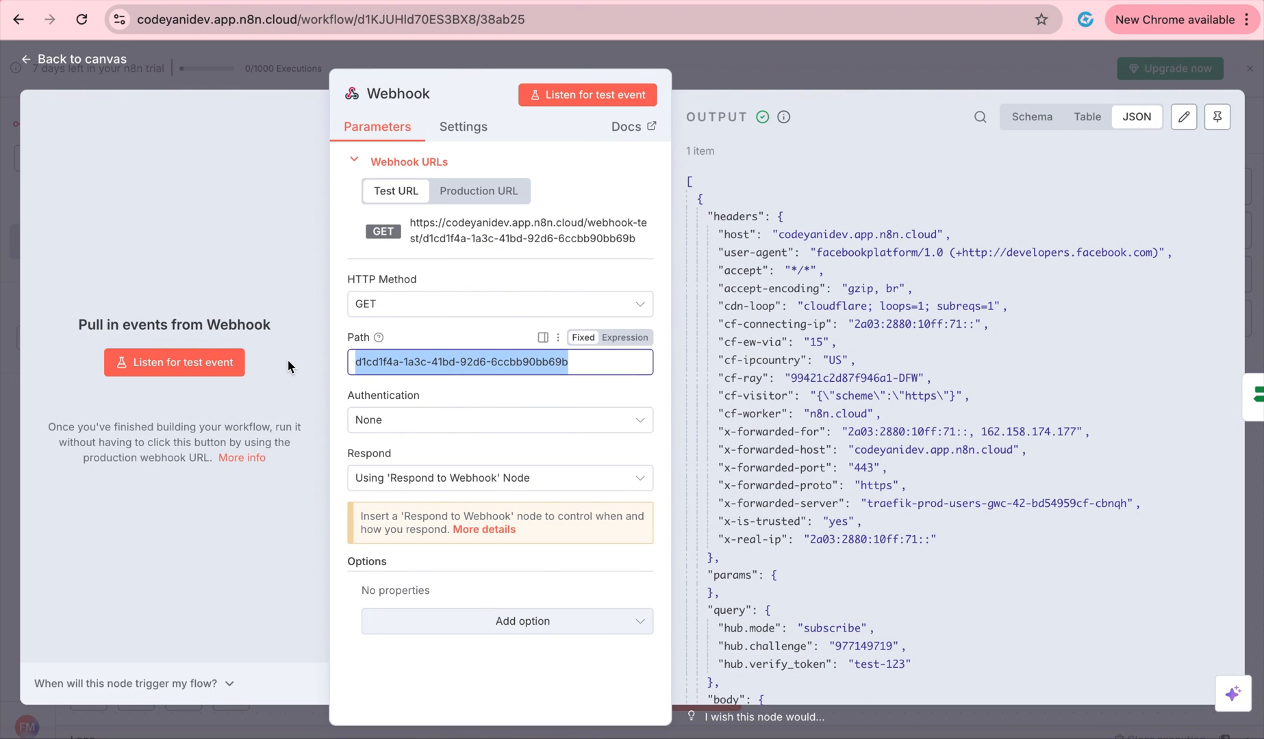
key(ctrl+Left)
click(537, 504)
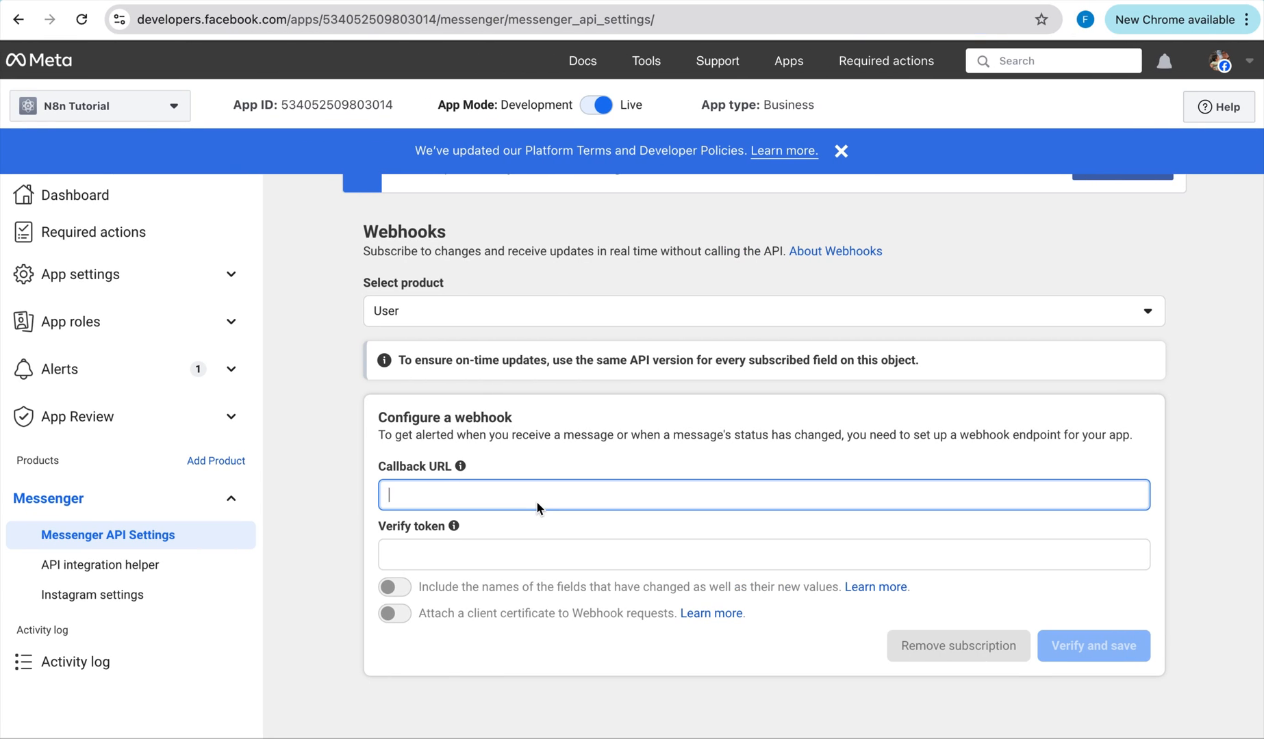
key(ctrl+v)
key(ctrl+Right)
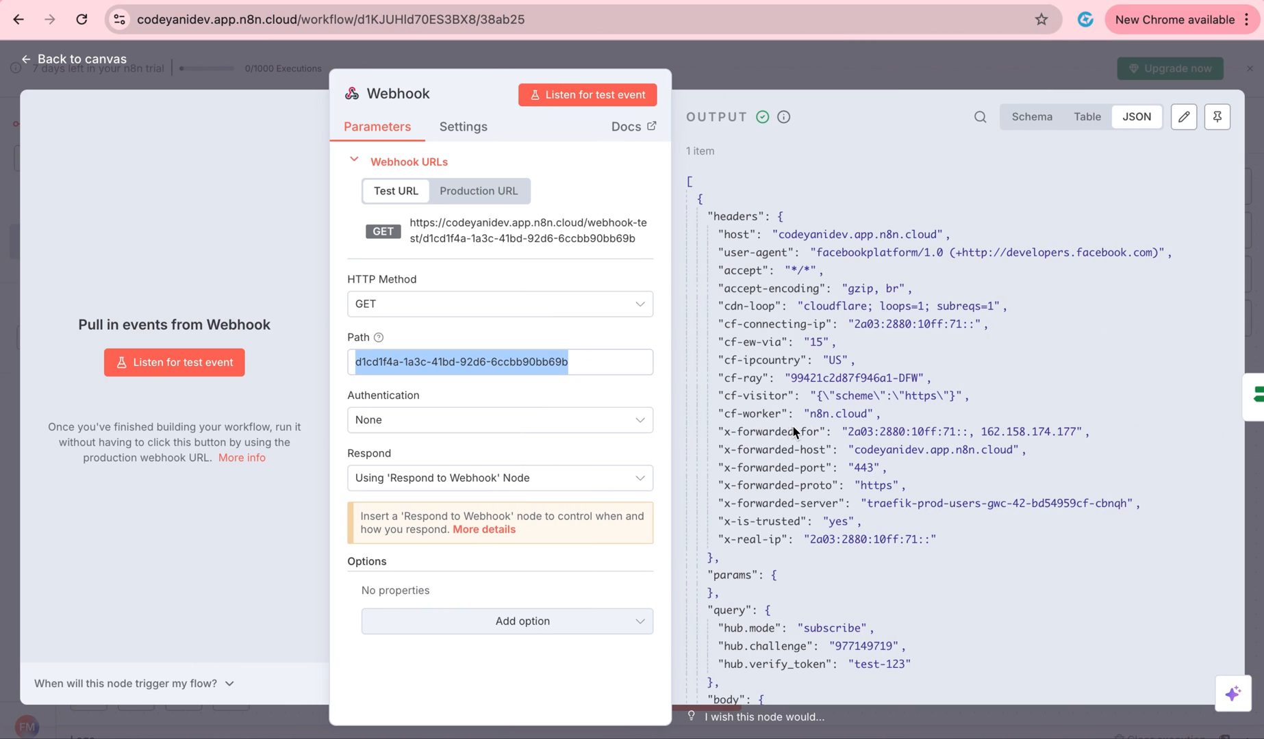
click(798, 62)
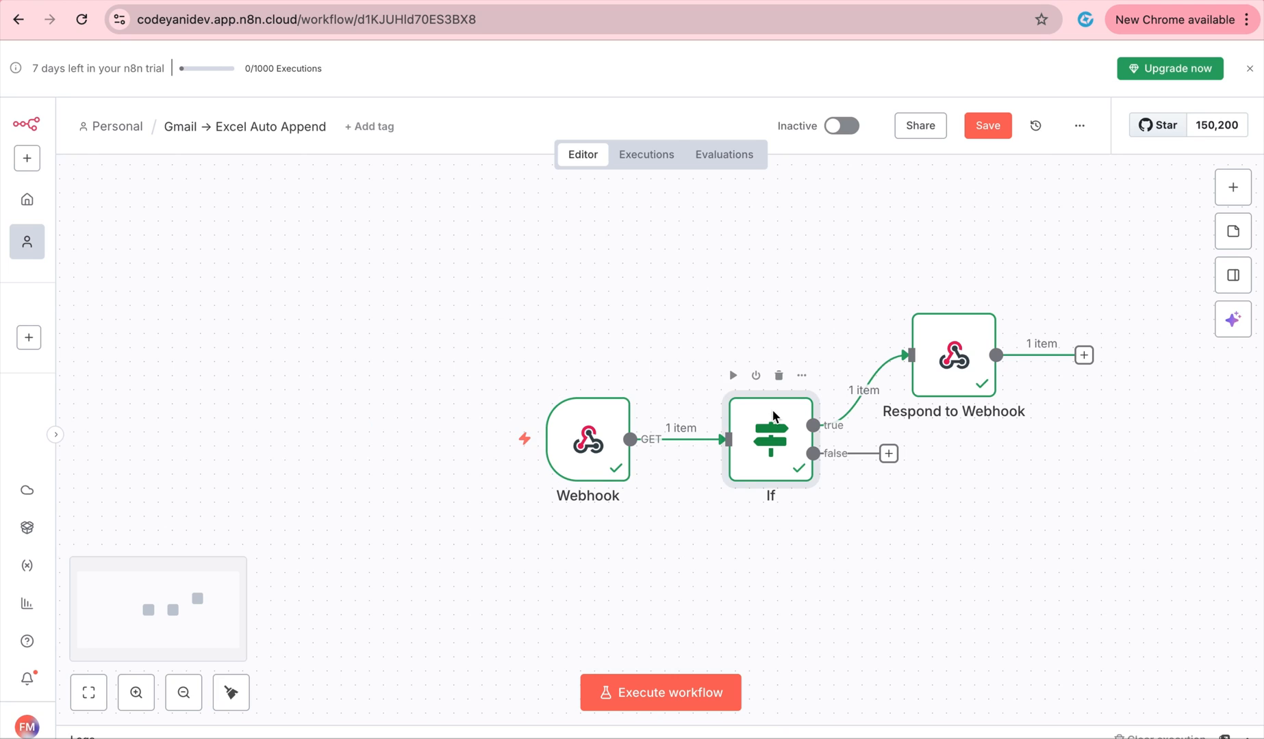
double_click(774, 416)
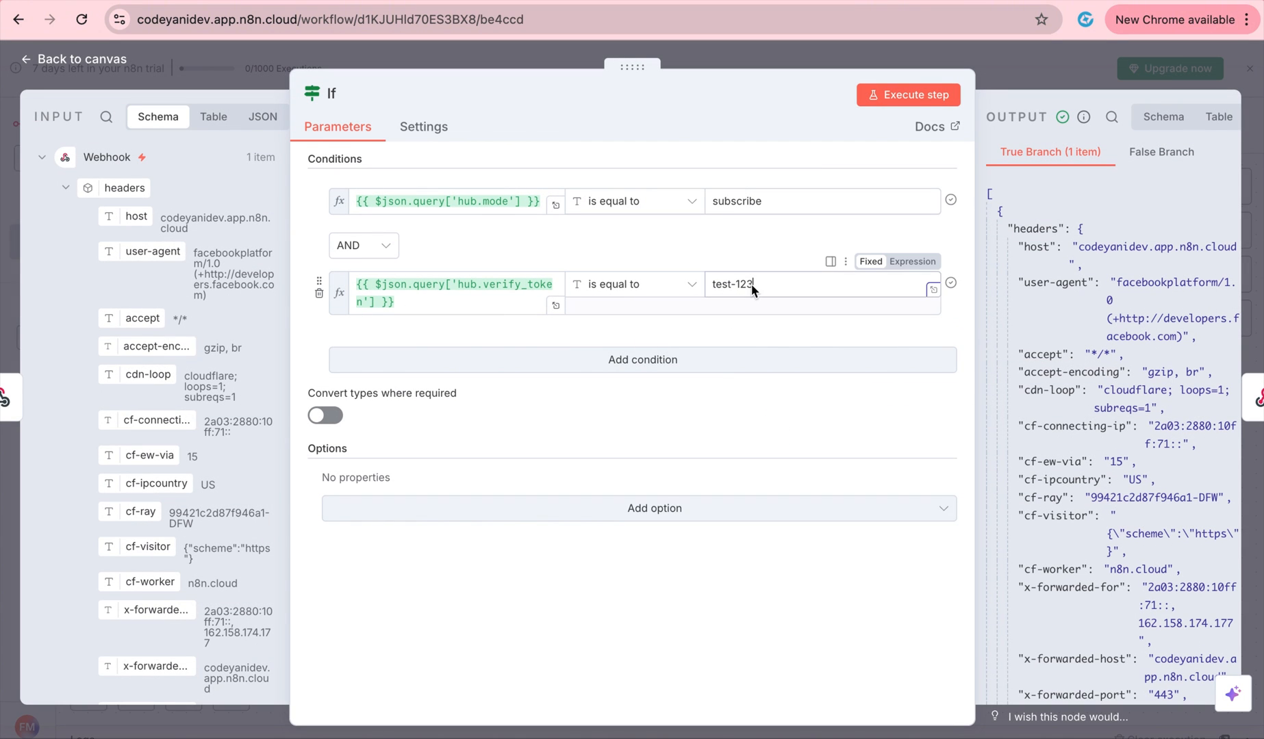
drag(752, 284, 679, 288)
key(ctrl+c)
key(ctrl+Left)
click(546, 554)
key(ctrl+v)
click(1069, 637)
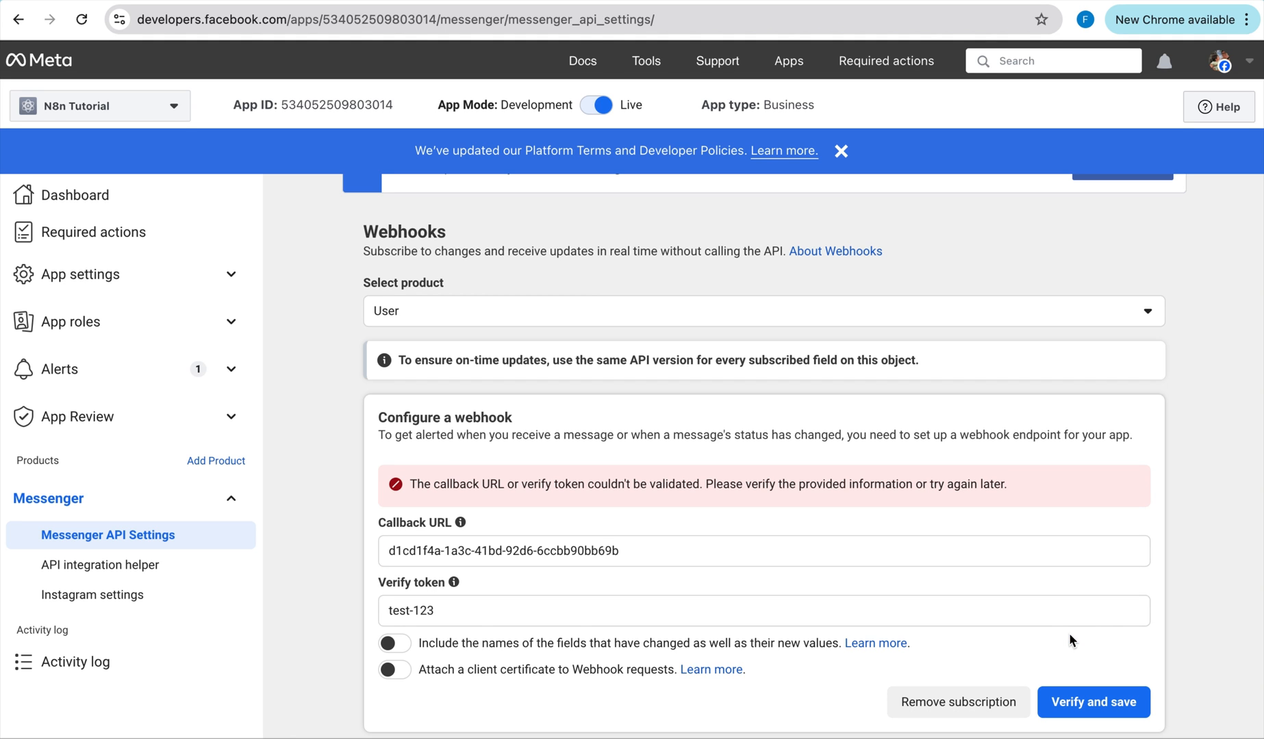
Start the n8n workflow listening and retry Meta's webhook verification.
key(ctrl+Right)
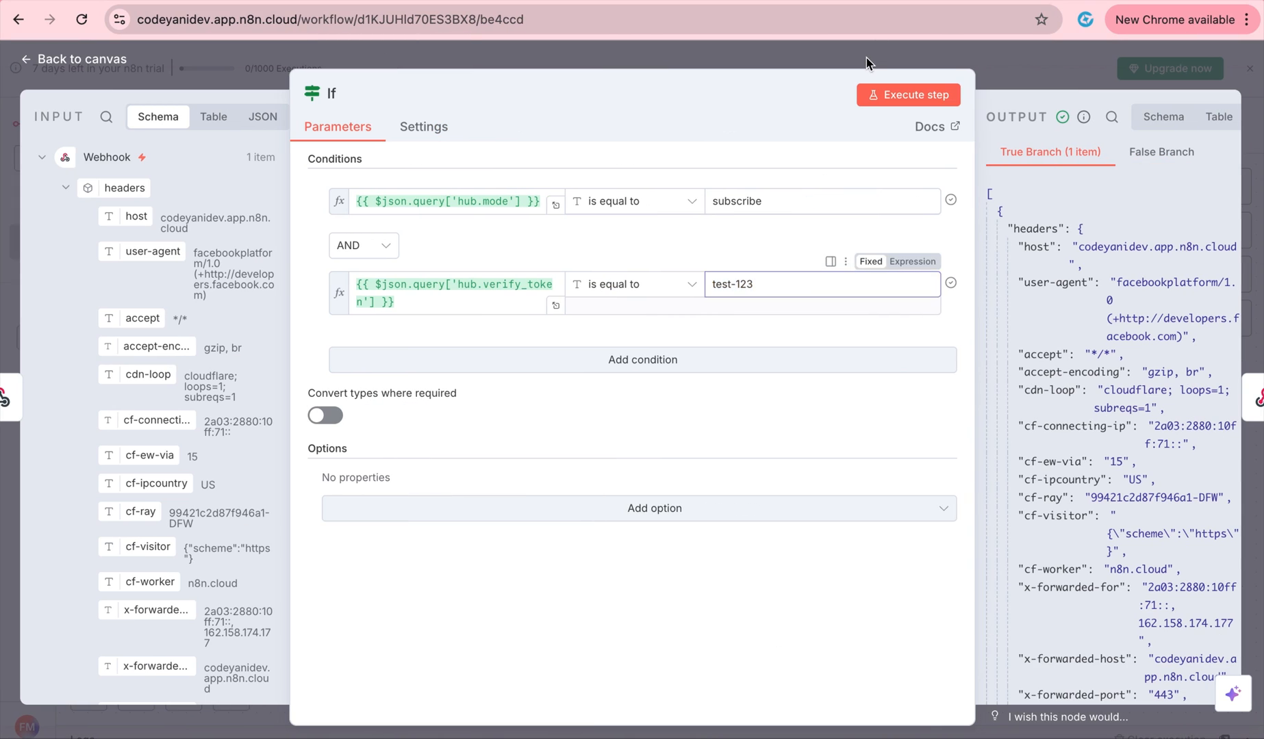
click(866, 57)
click(690, 693)
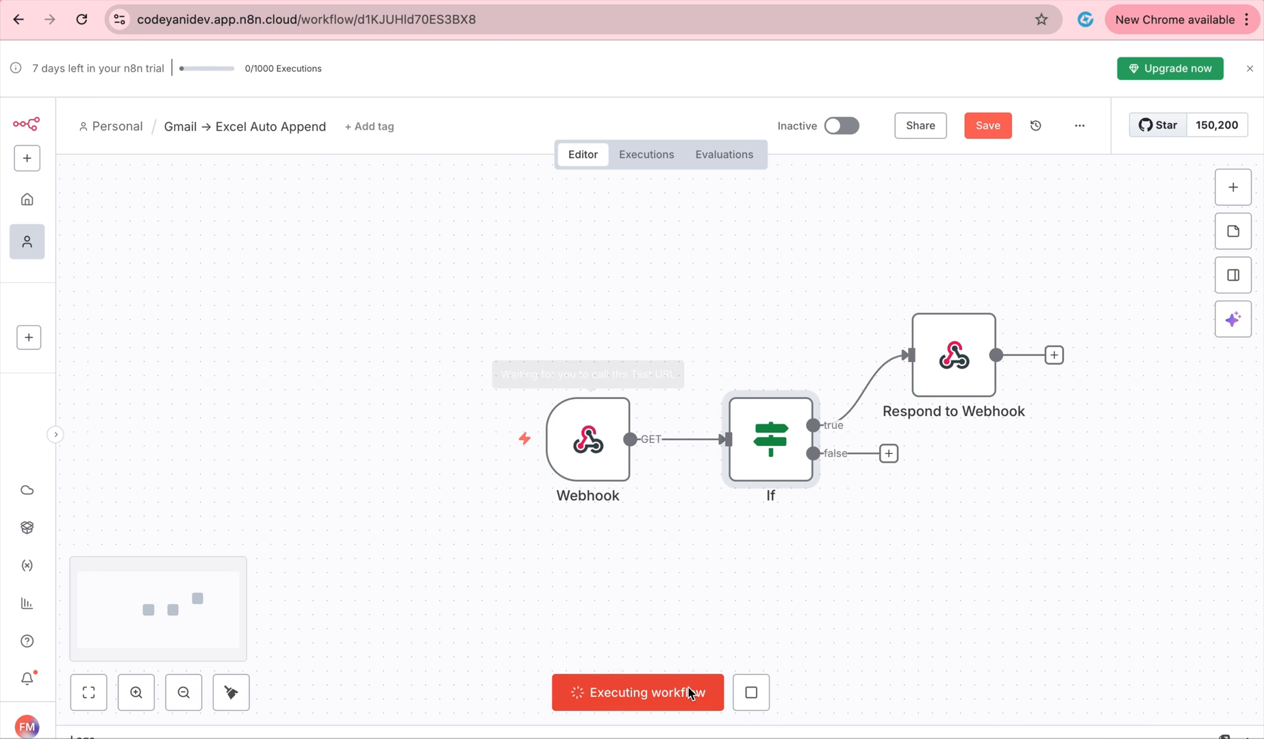
key(ctrl+Left)
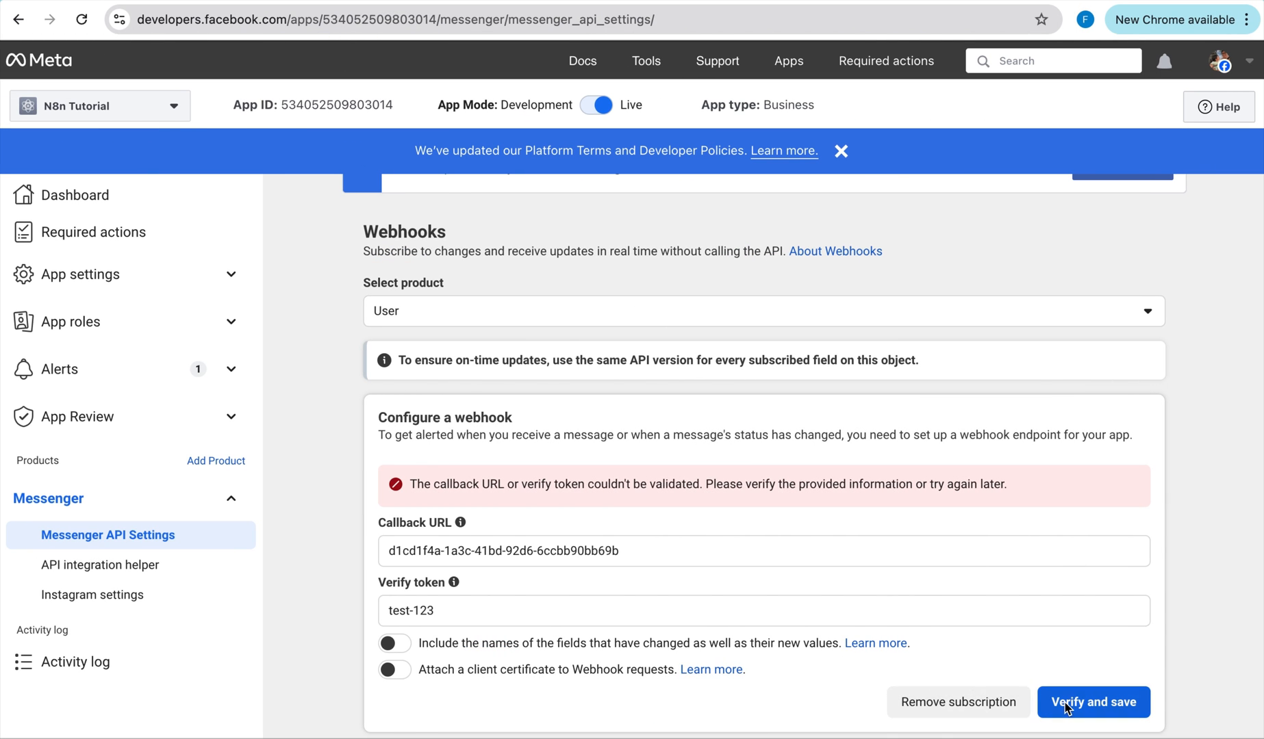
click(1066, 706)
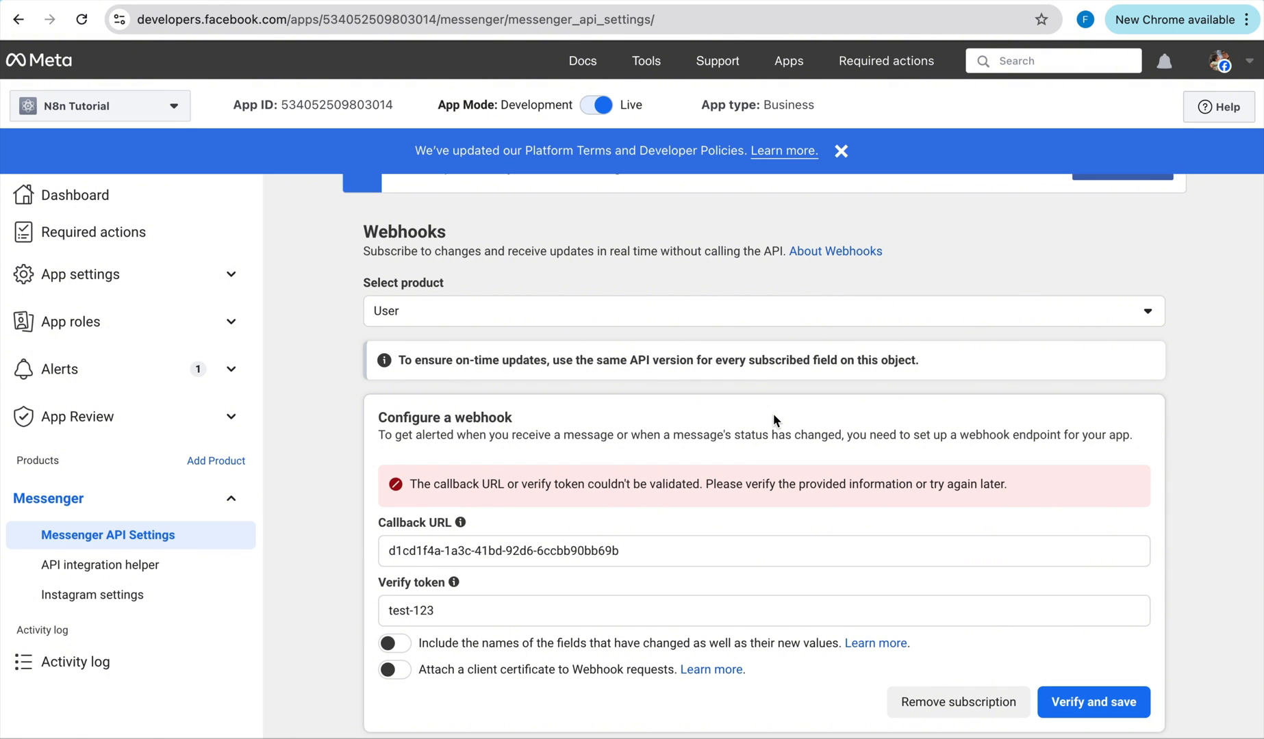
key(ctrl+Right)
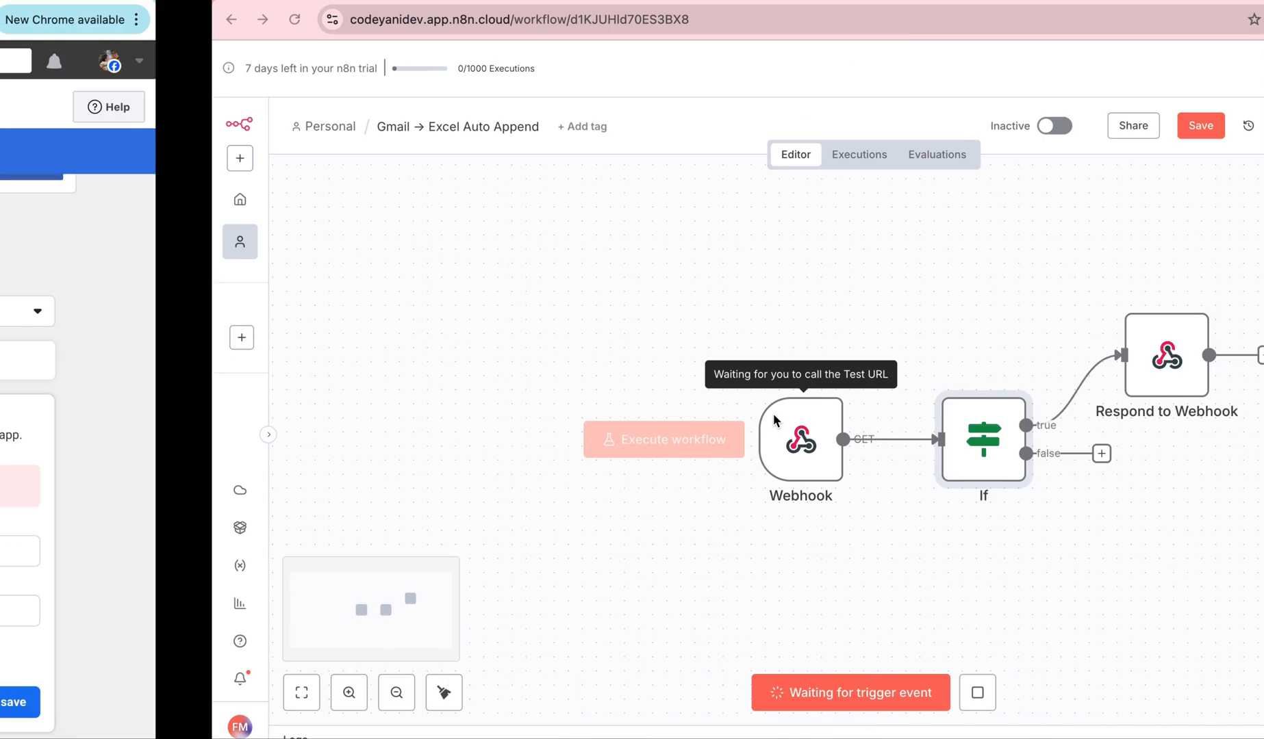
Stop the n8n test wait and copy the Webhook node's full test URL.
double_click(587, 439)
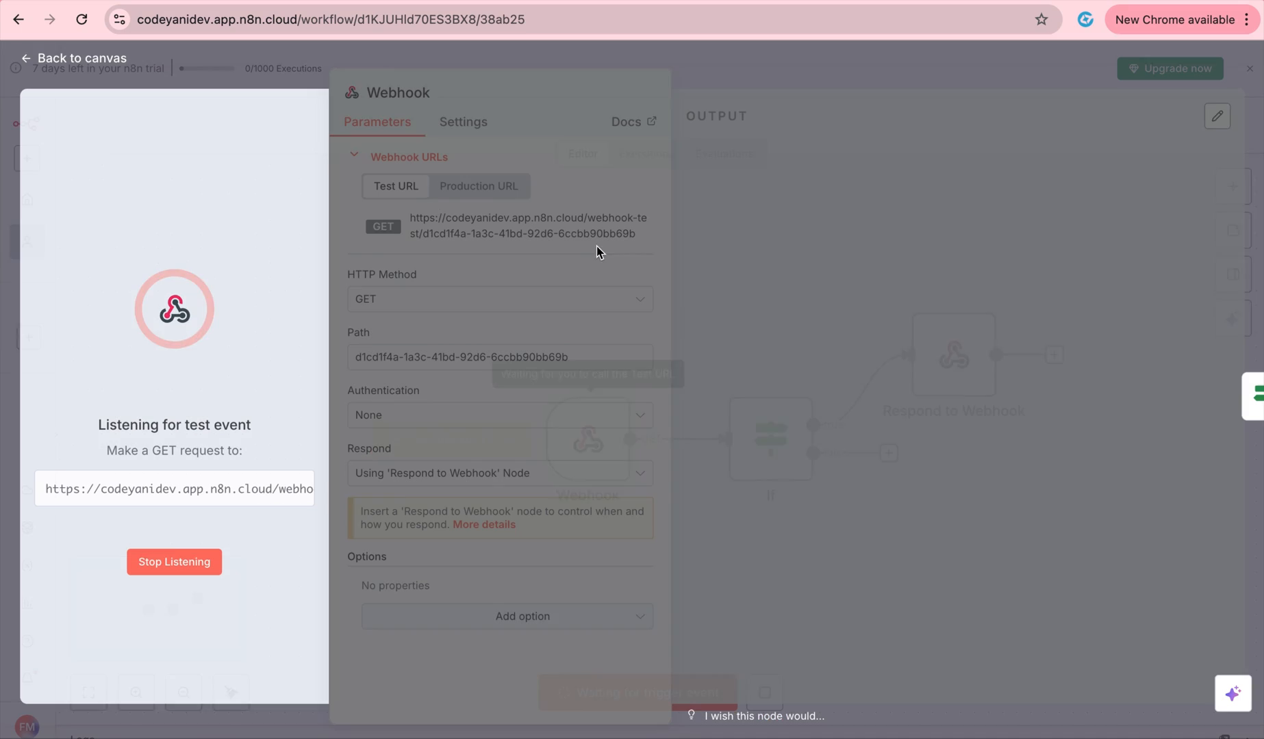
click(663, 51)
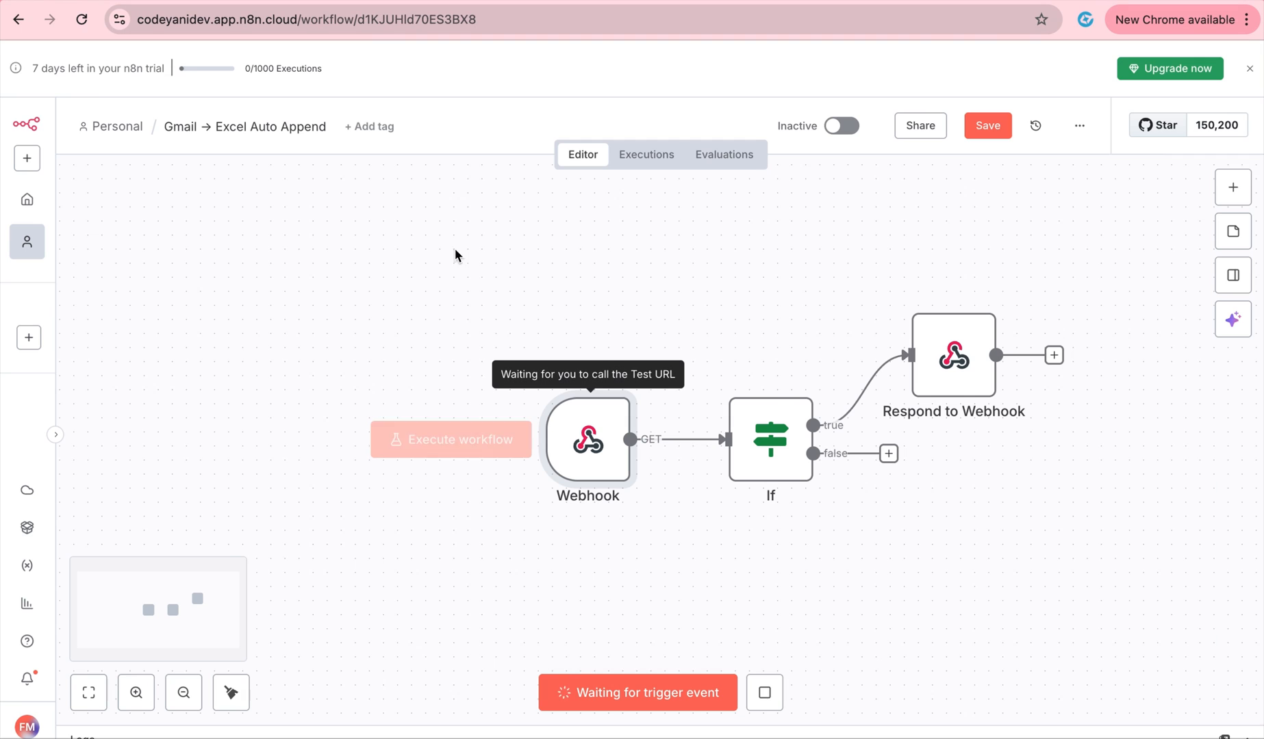
click(767, 697)
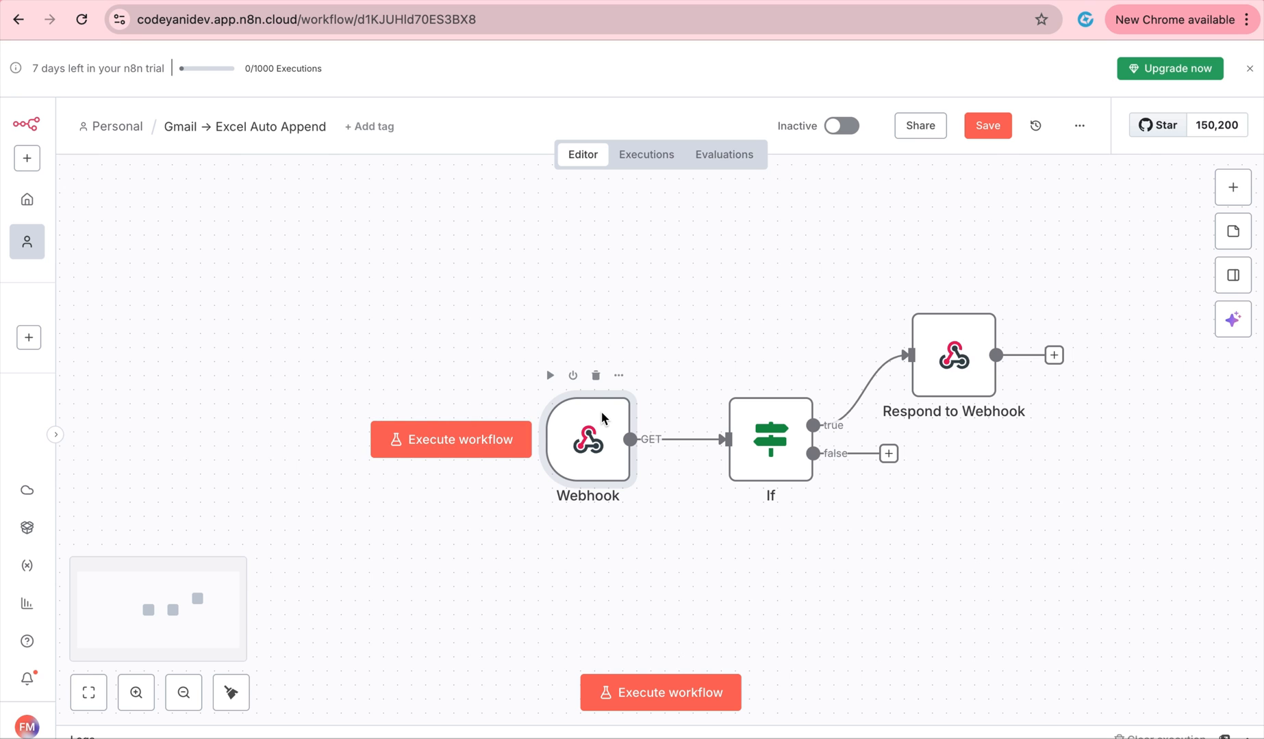
double_click(602, 418)
drag(634, 240, 396, 228)
key(ctrl+c)
key(ctrl+Left)
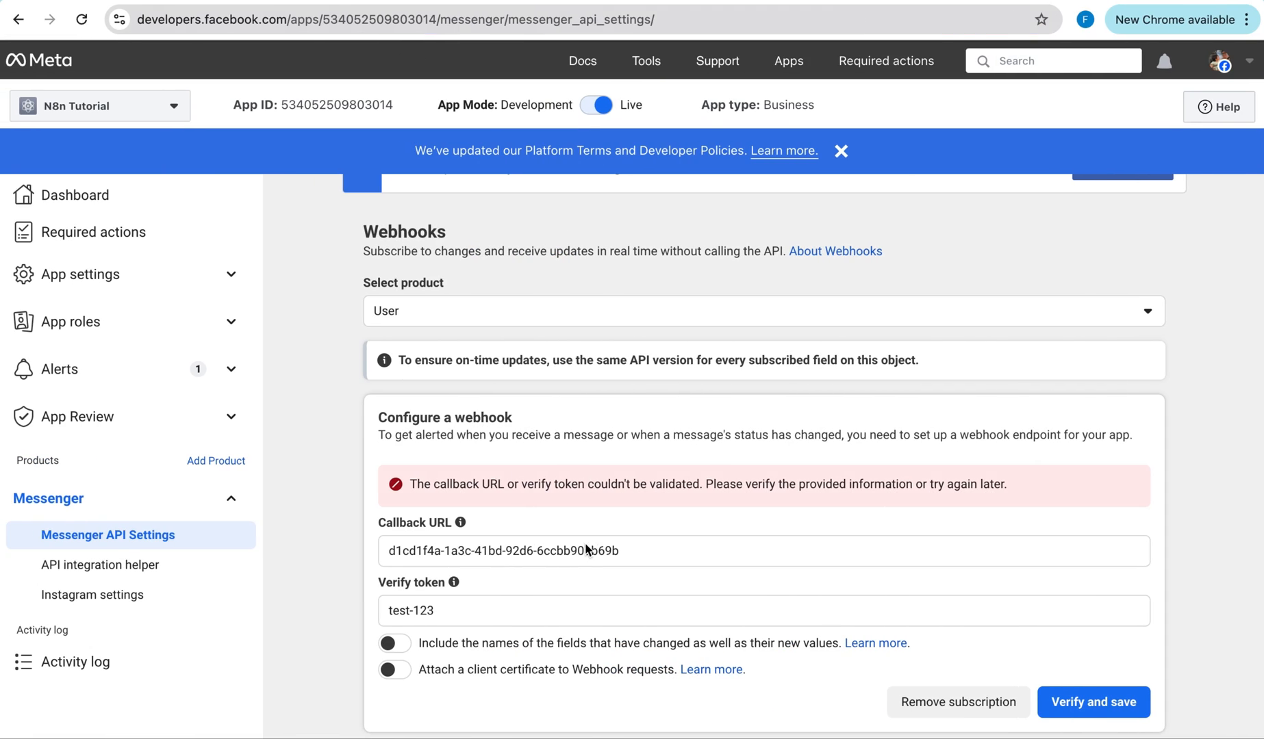
Replace Meta's Callback URL with the full n8n test URL and verify it while n8n listens.
triple_click(579, 557)
key(ctrl+v)
click(1099, 621)
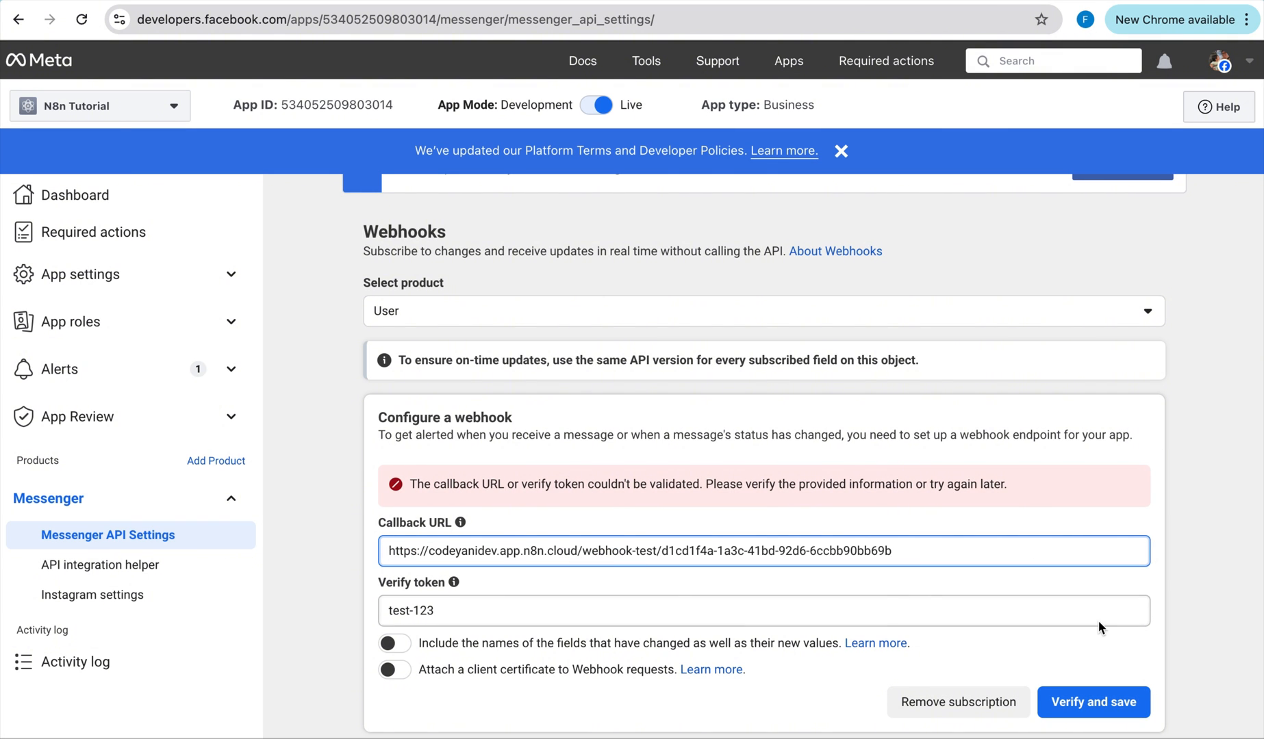
key(ctrl+Right)
click(906, 65)
click(685, 692)
key(ctrl+Left)
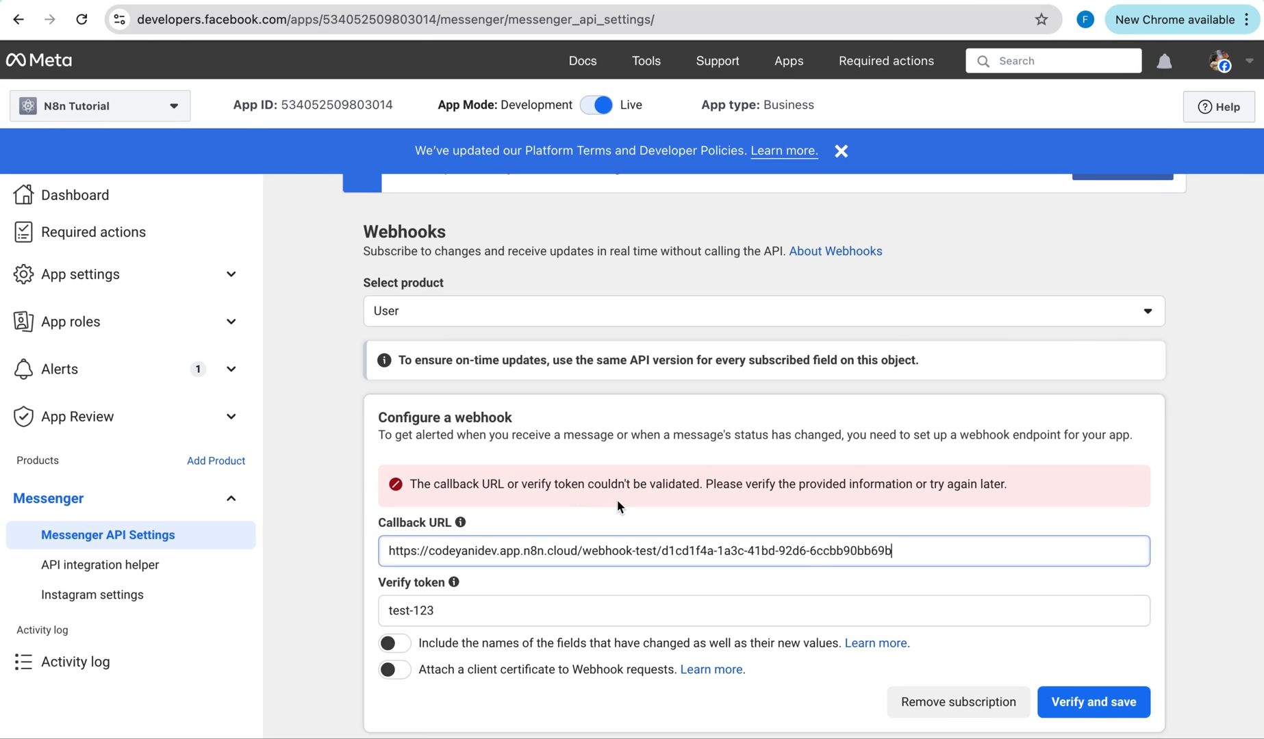
click(1095, 699)
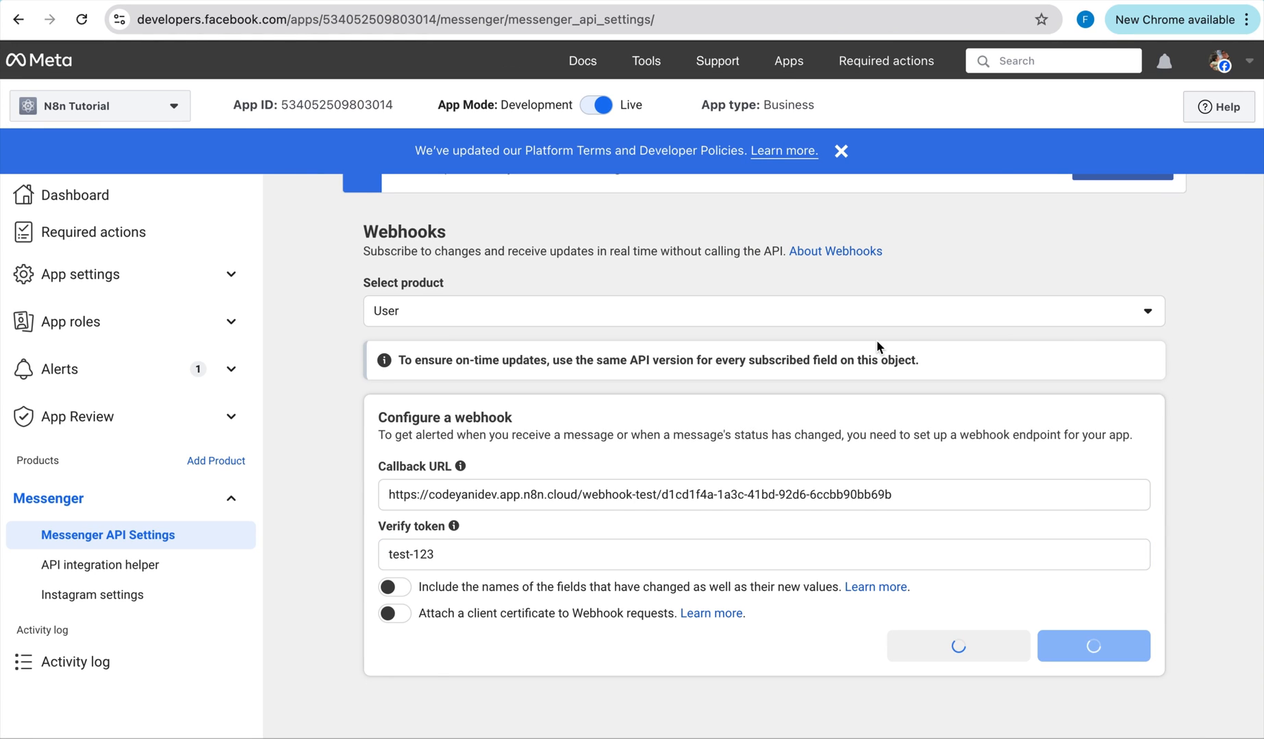
key(ctrl+f)
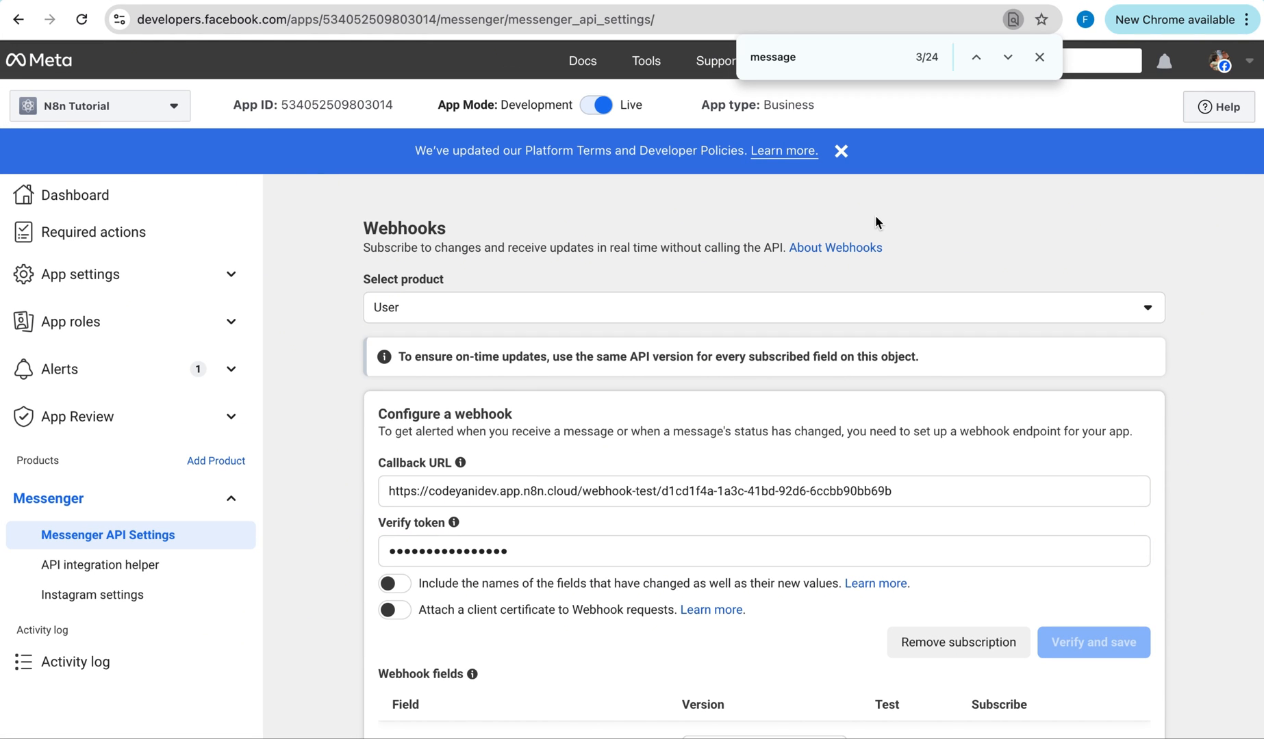
Choose Page as the webhook product and browse its webhook fields list.
click(769, 309)
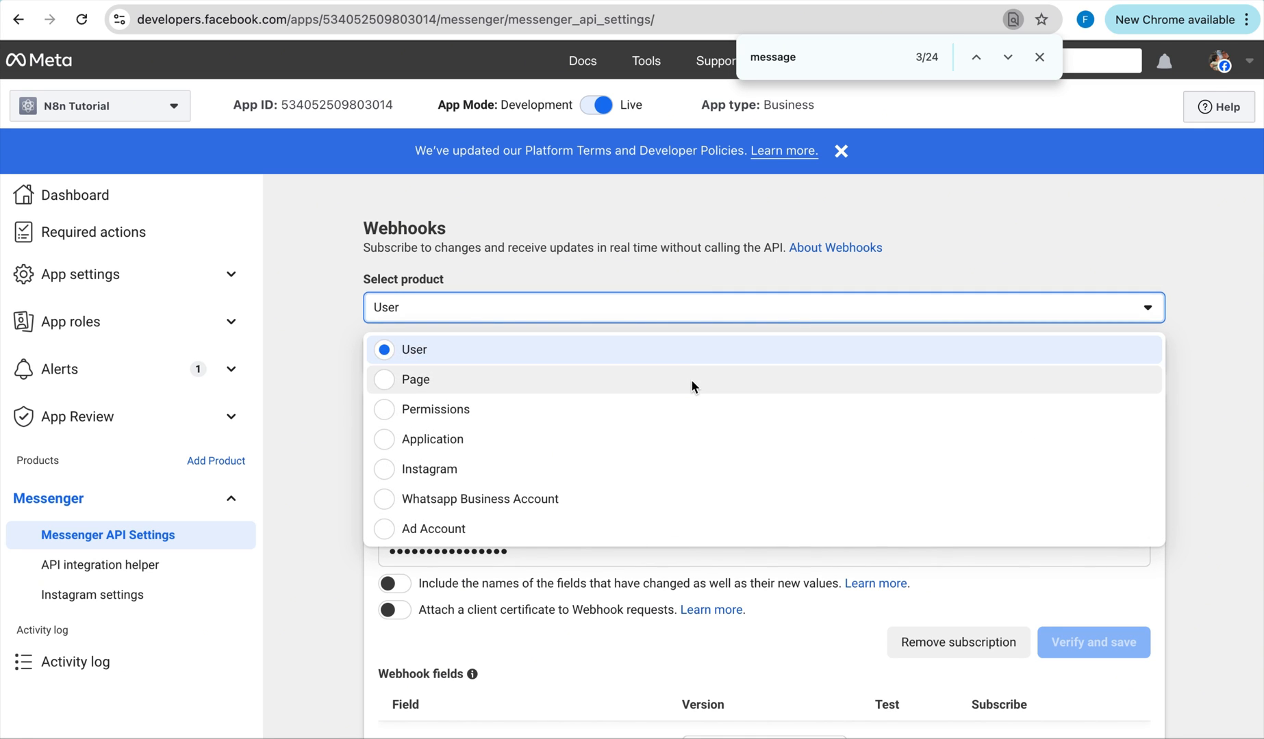
click(692, 379)
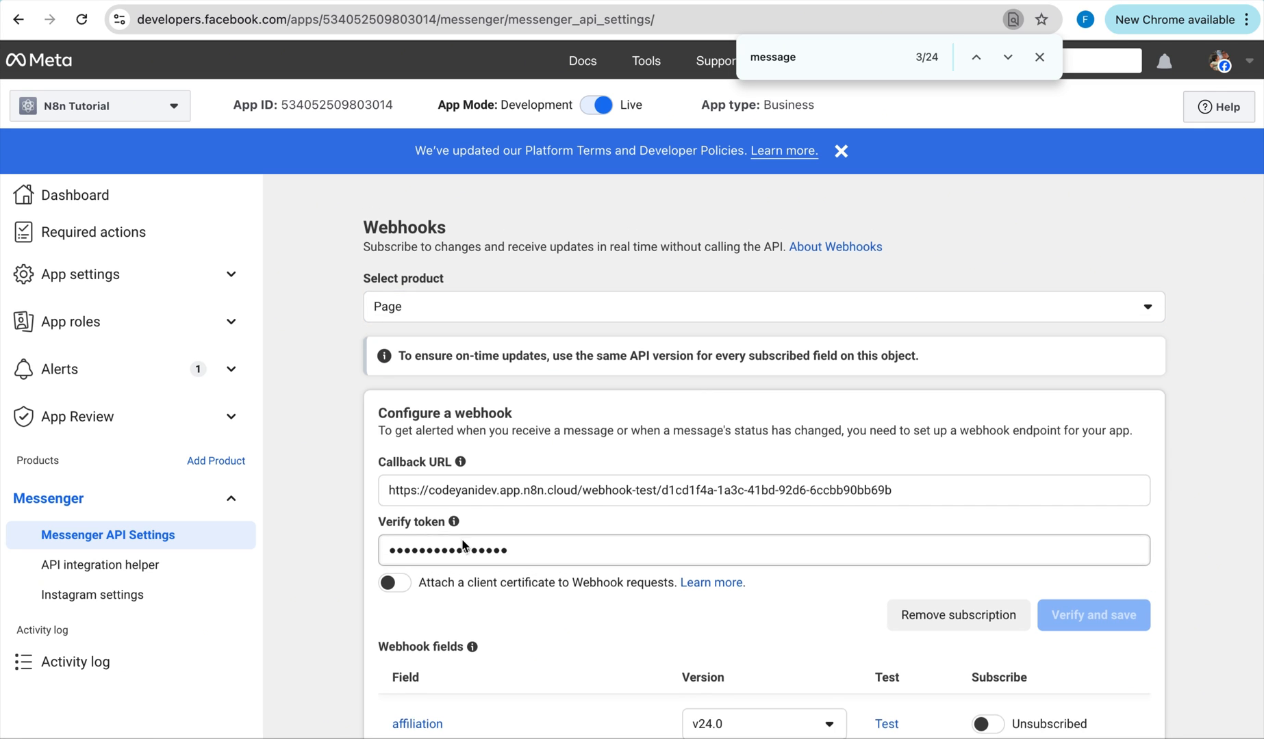
scroll(463, 545, down, 2)
scroll(678, 598, down, 12)
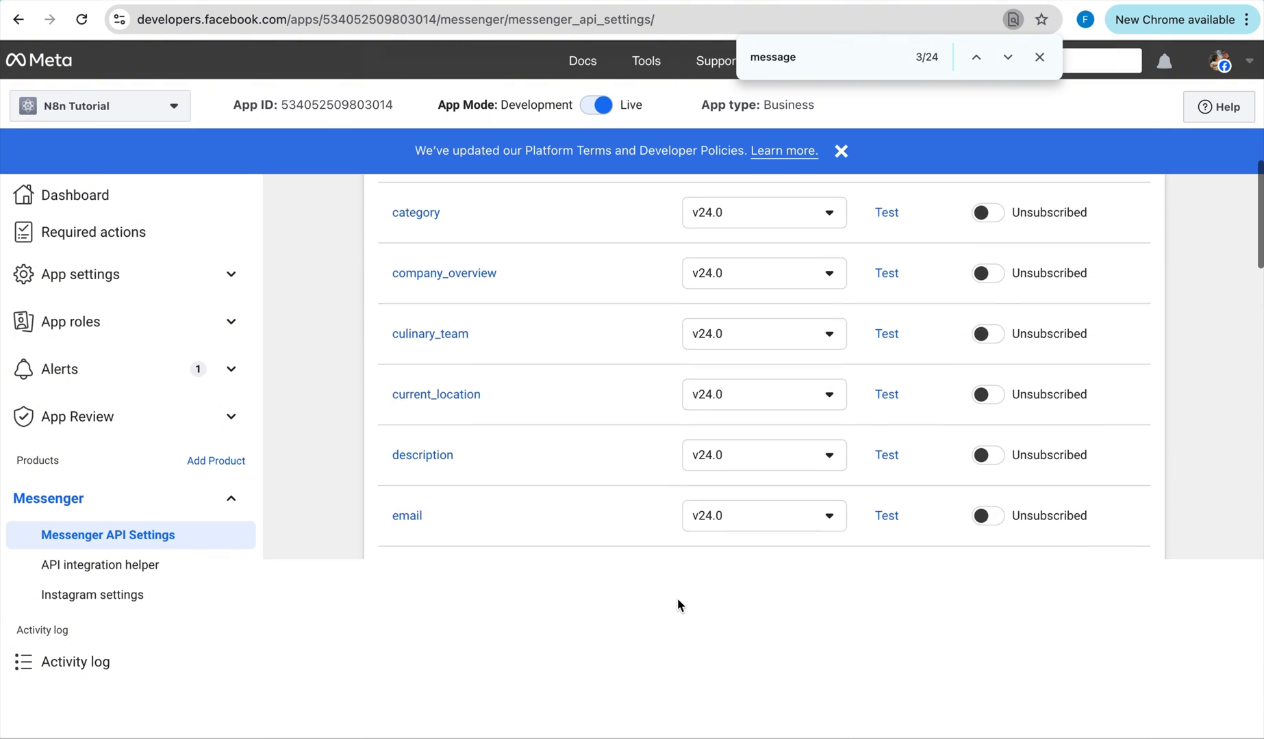
scroll(677, 598, down, 10)
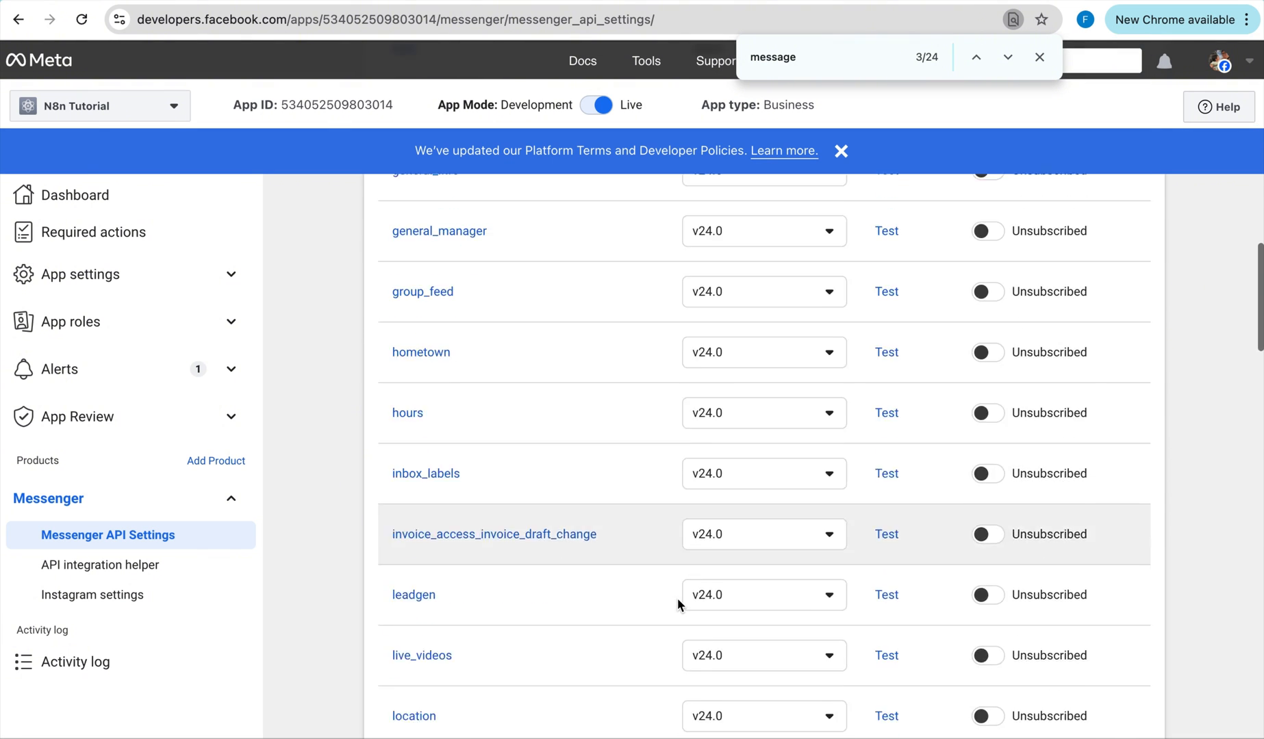
scroll(677, 598, down, 10)
scroll(677, 599, up, 3)
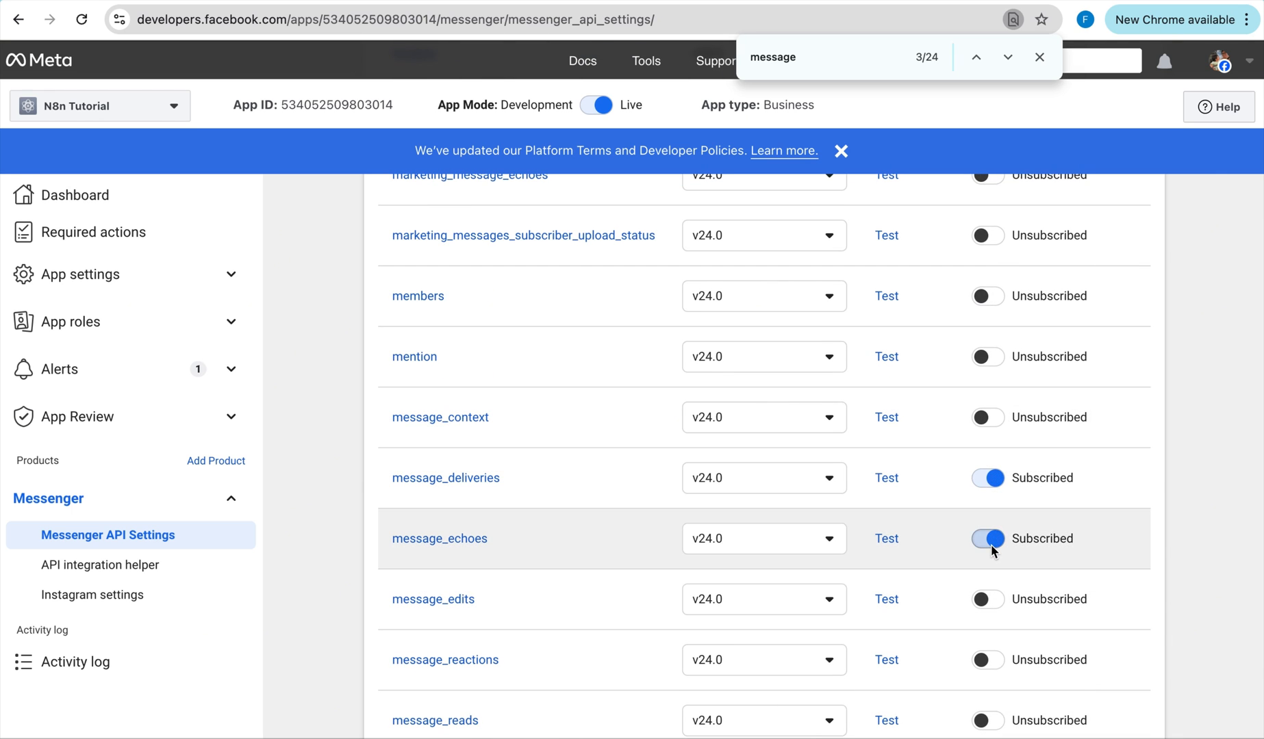
Toggle message_edits, message_reactions, message_reads, message_template_status_update, messages and messaging_account_linking.
click(989, 600)
scroll(996, 602, down, 1)
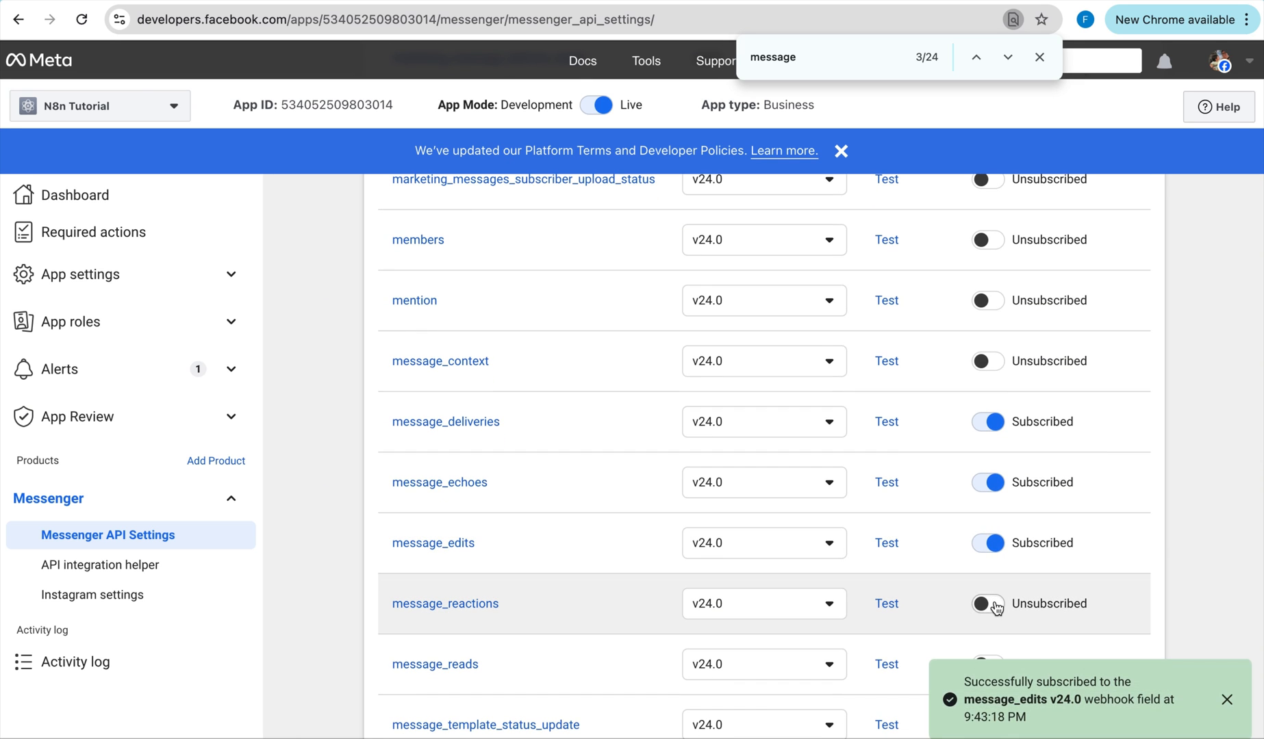
click(994, 604)
scroll(996, 606, down, 3)
scroll(997, 607, down, 1)
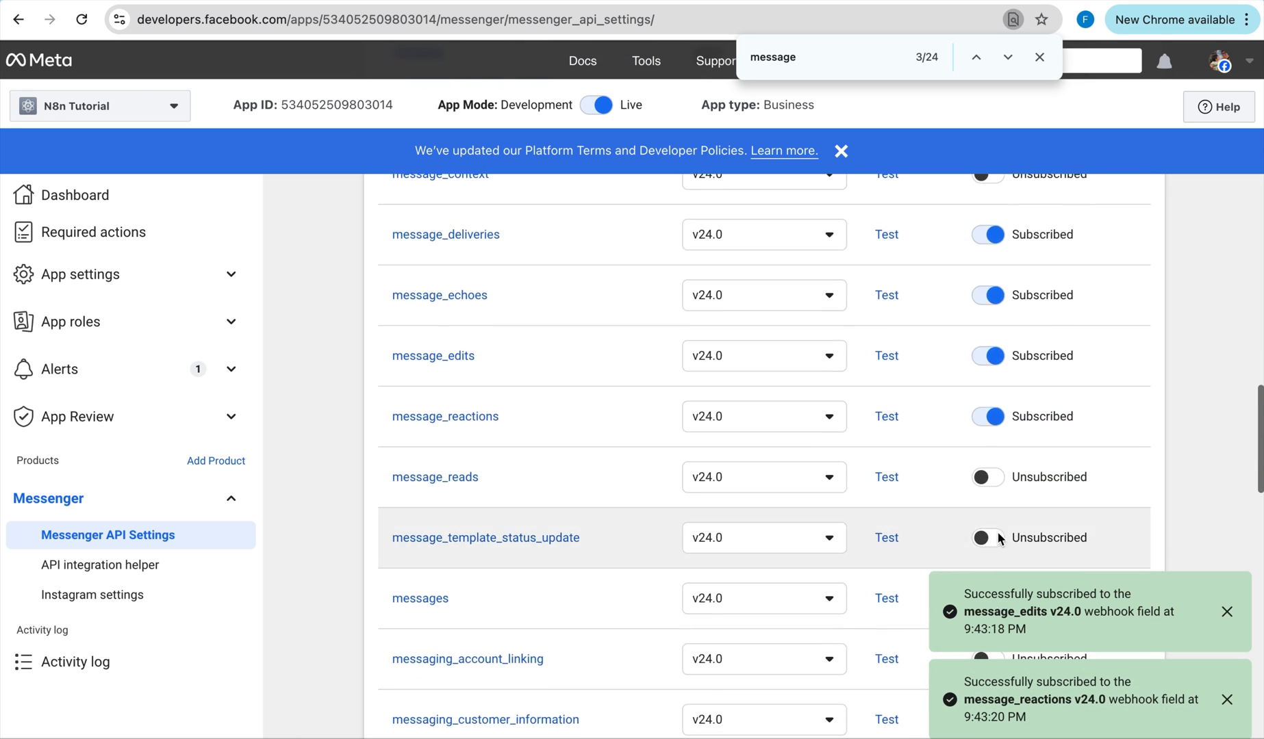
click(992, 484)
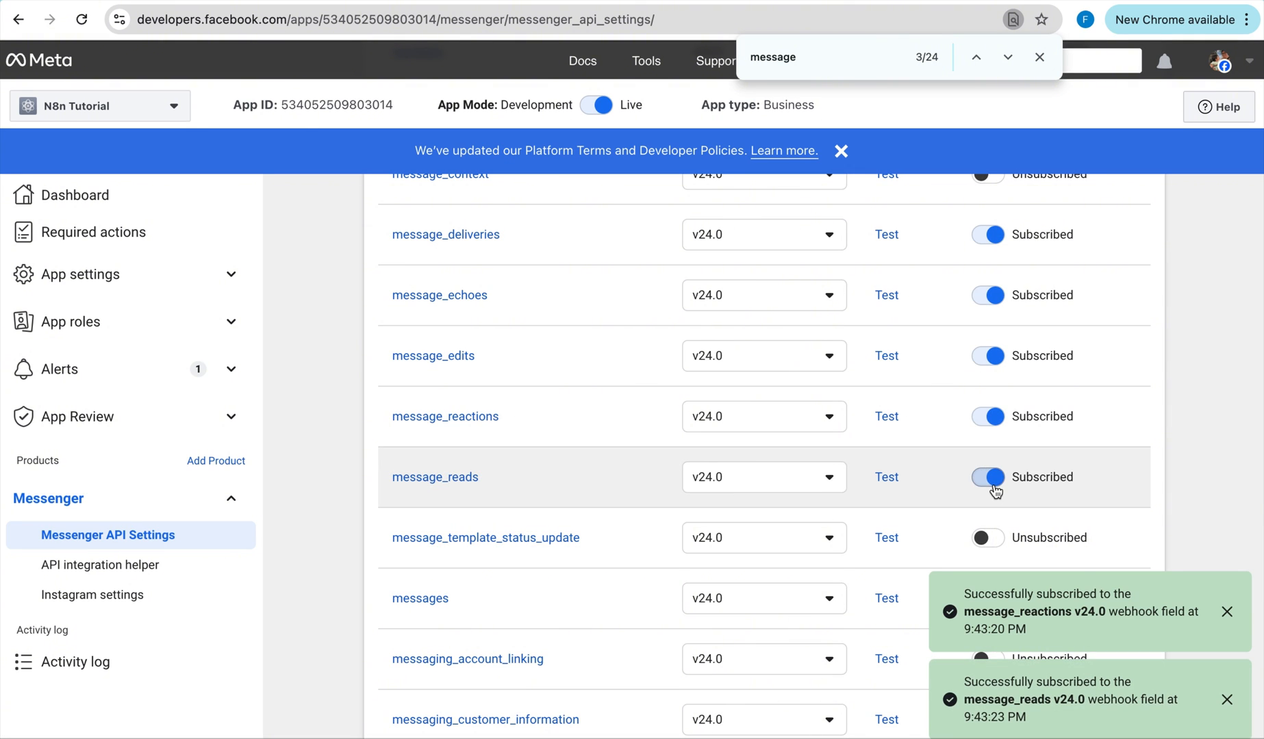
scroll(994, 487, down, 1)
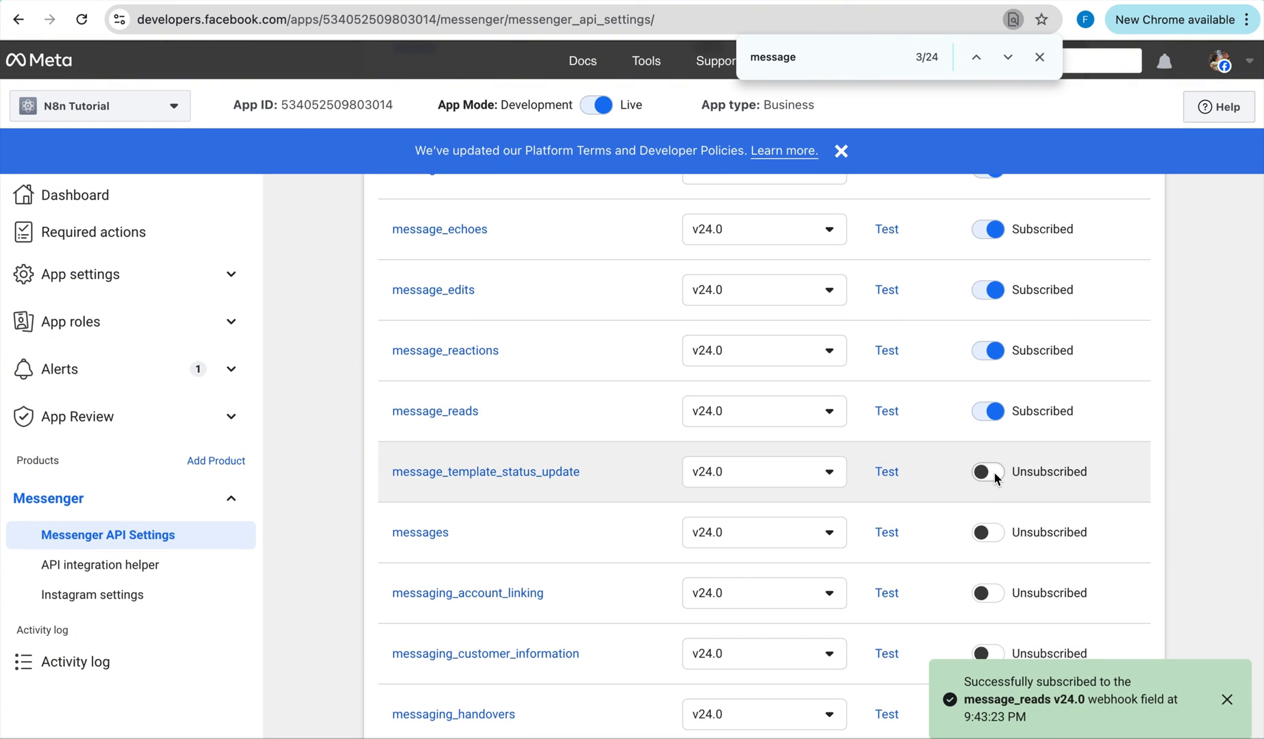
click(993, 472)
click(992, 530)
scroll(992, 530, down, 2)
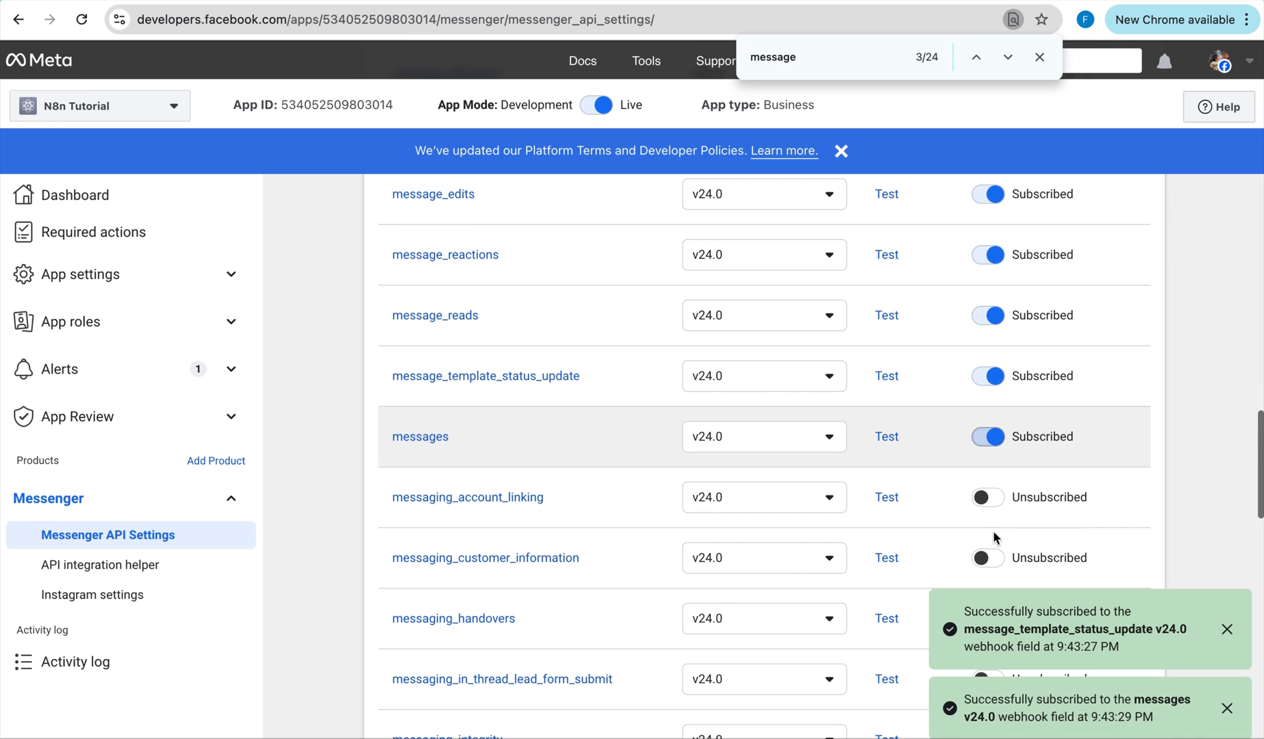
click(995, 496)
scroll(996, 497, down, 1)
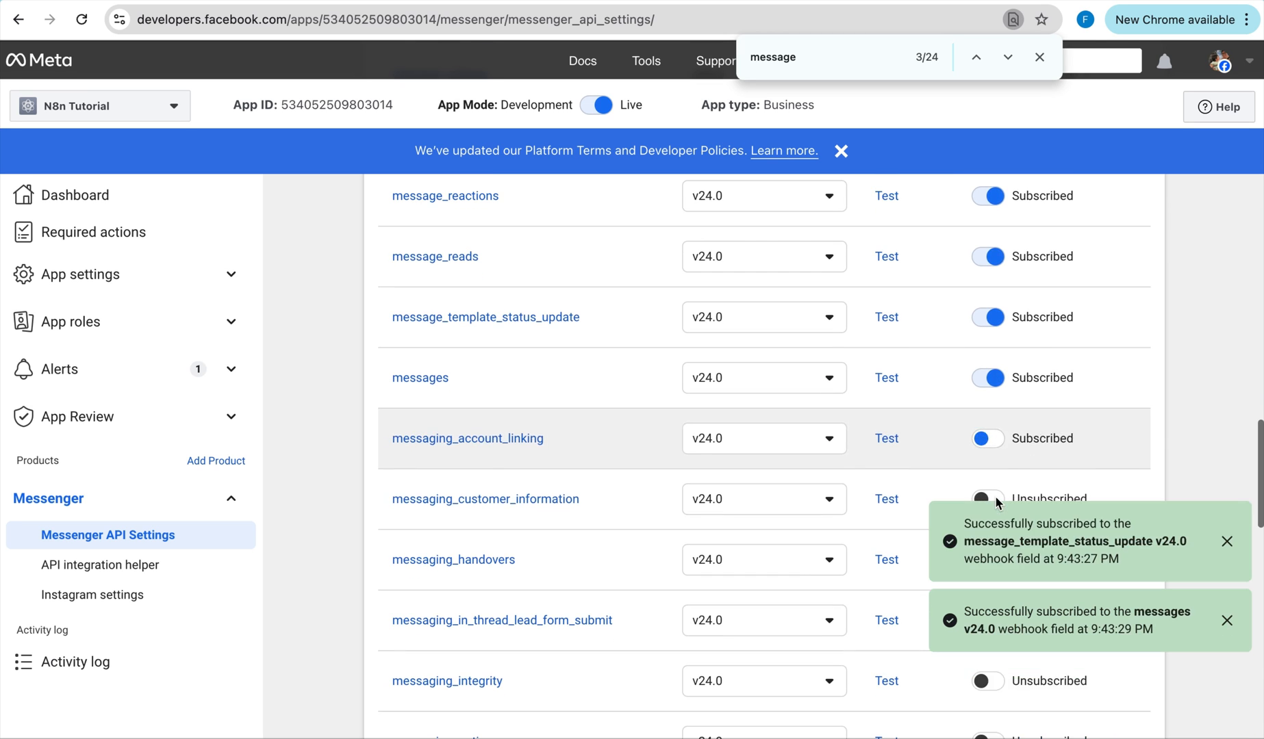
scroll(996, 504, down, 1)
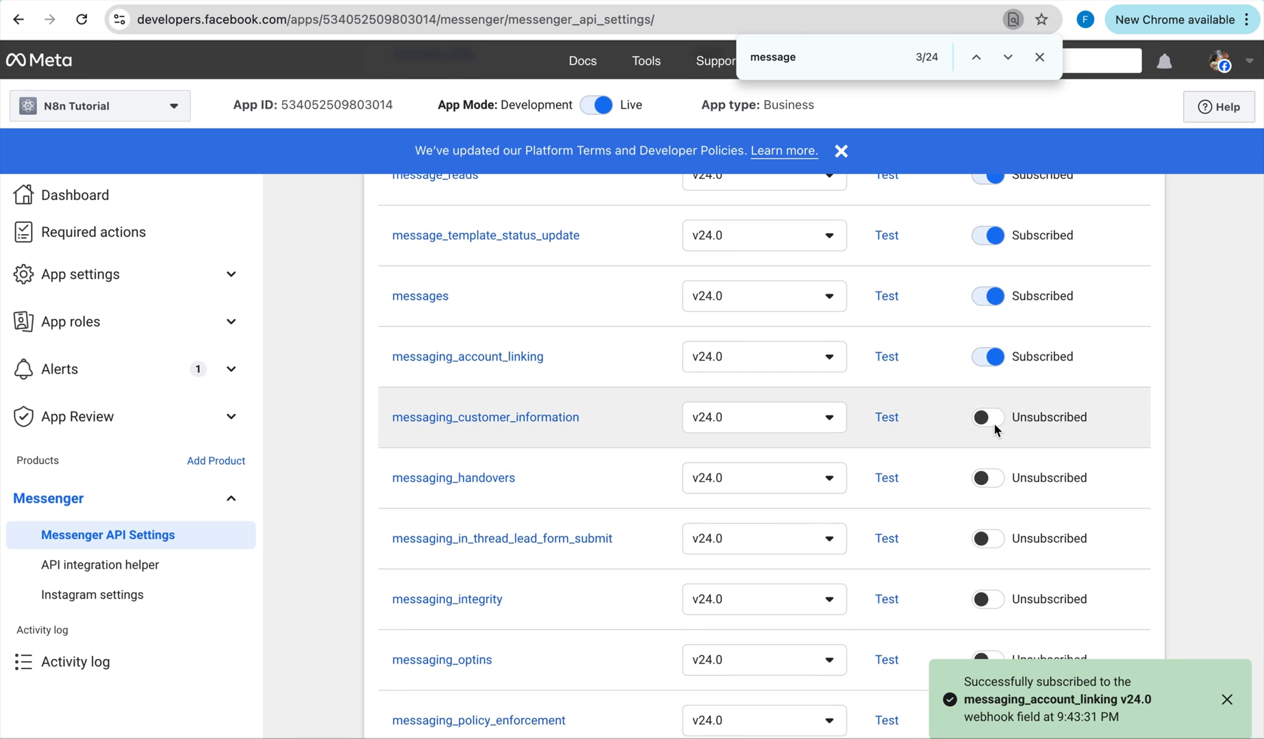
Subscribe messaging_customer_information, handovers, integrity, optins, policy_enforcement, postbacks and referrals.
click(993, 417)
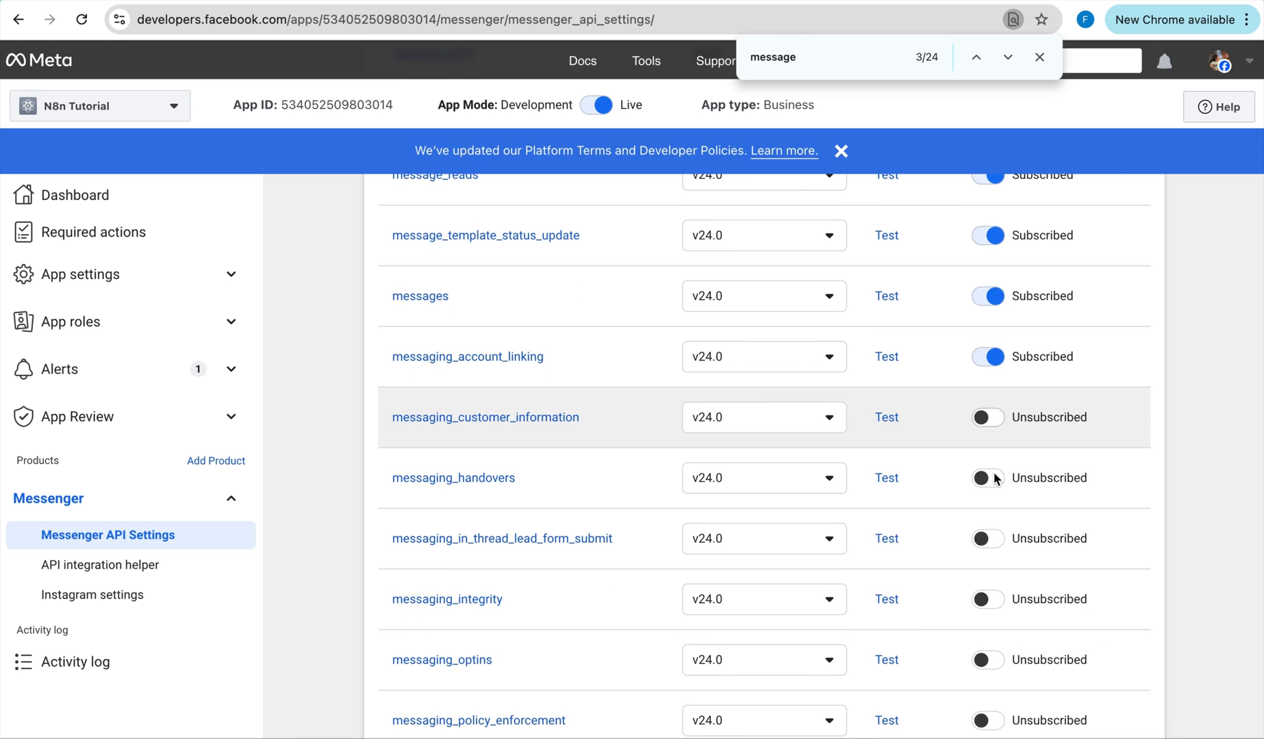
click(992, 479)
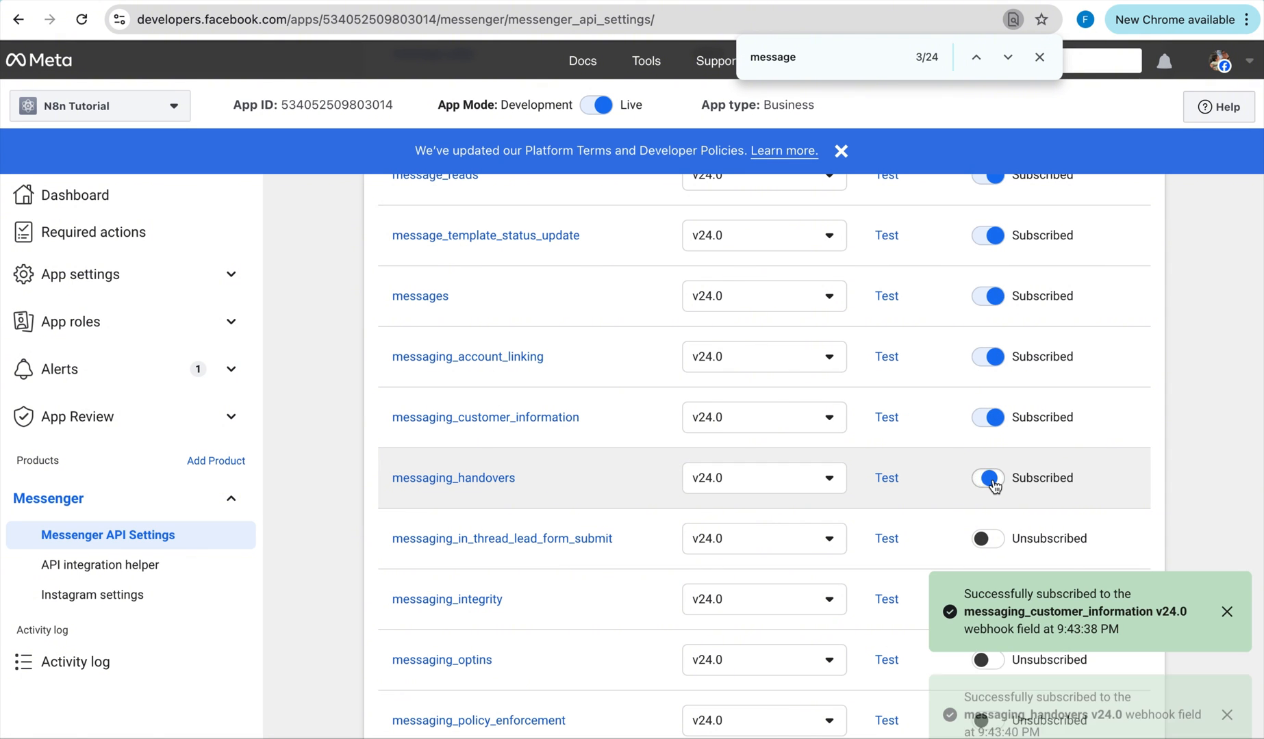
click(992, 539)
scroll(994, 531, down, 3)
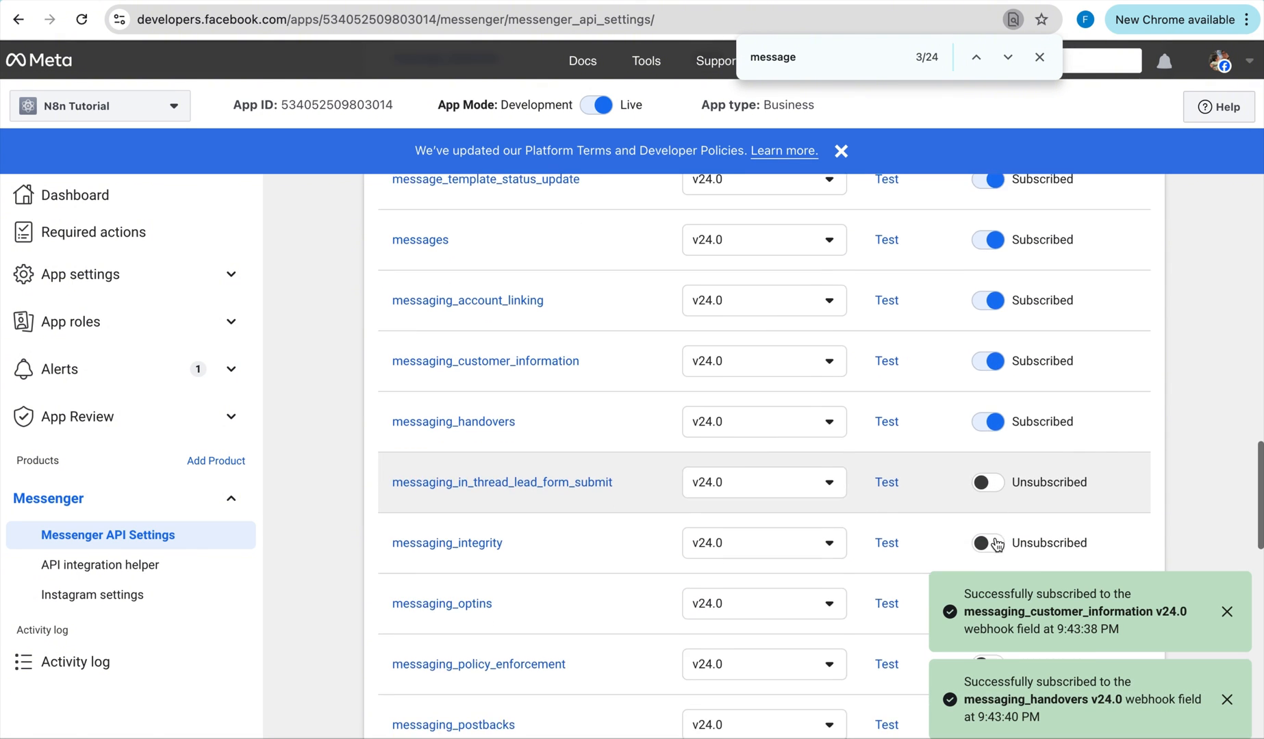
scroll(991, 451, down, 2)
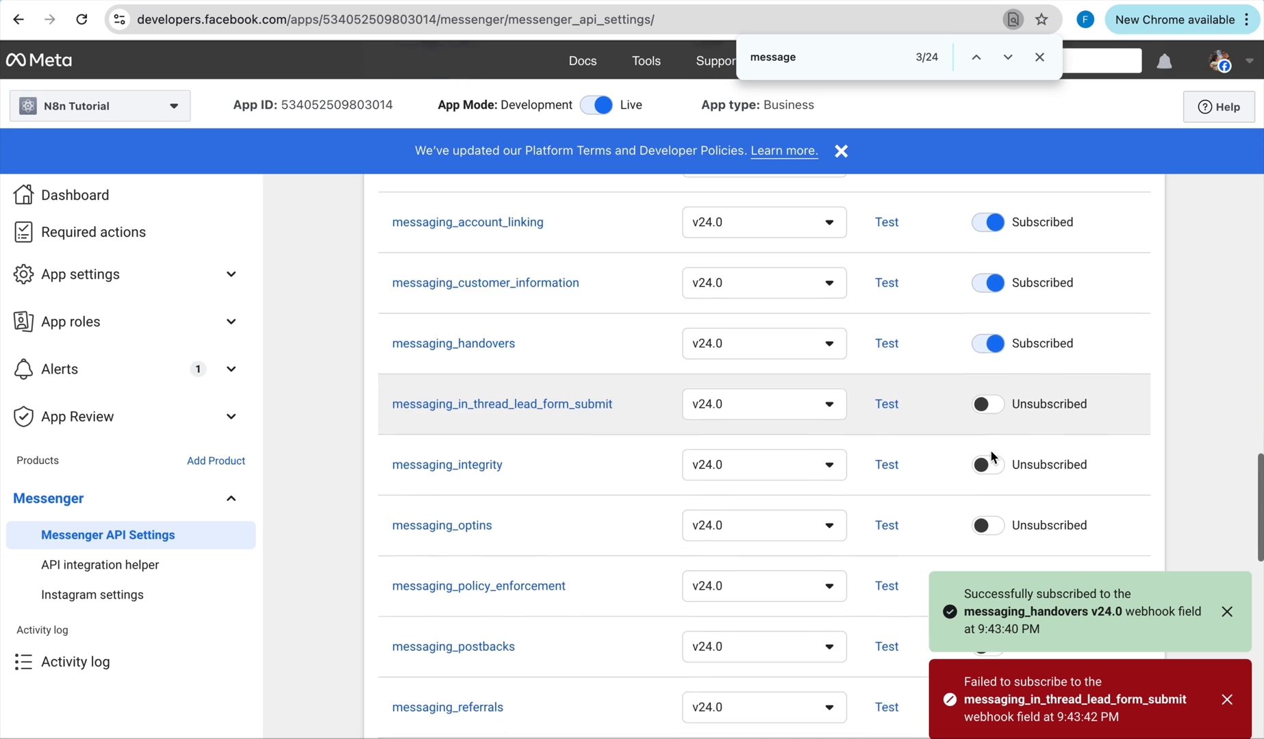
click(991, 435)
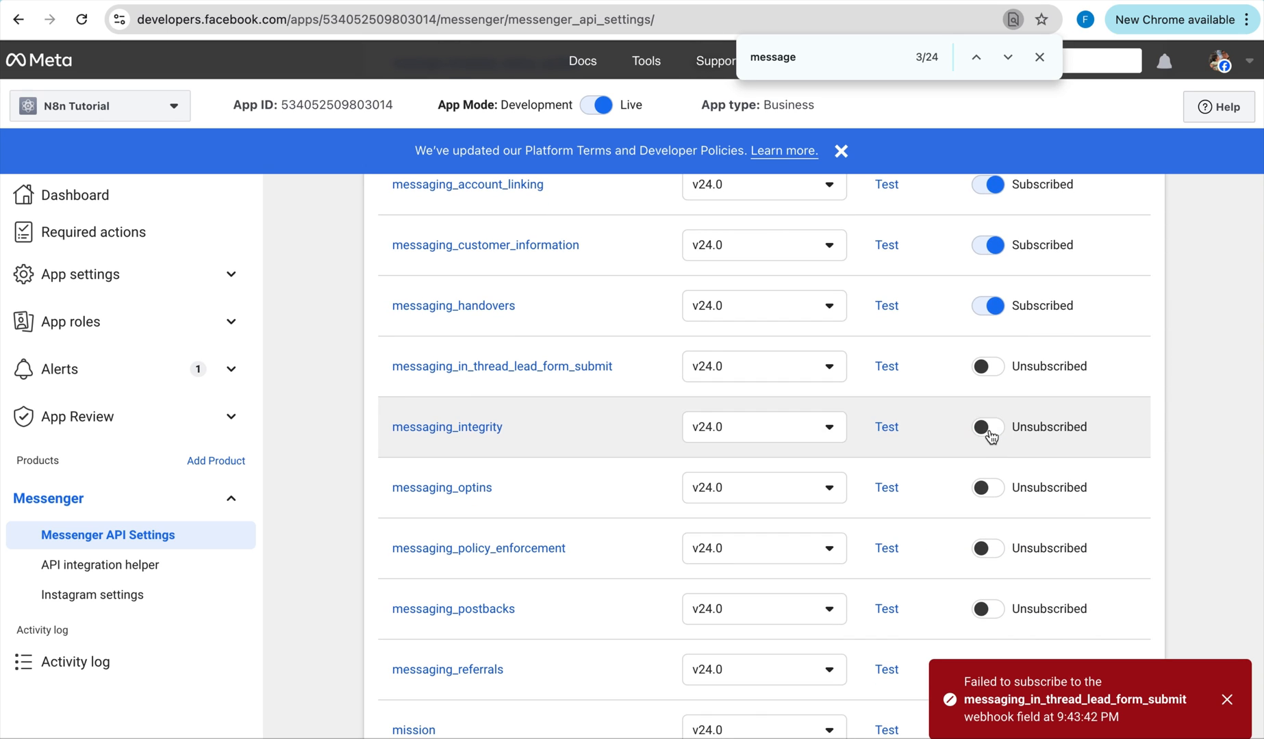
click(989, 489)
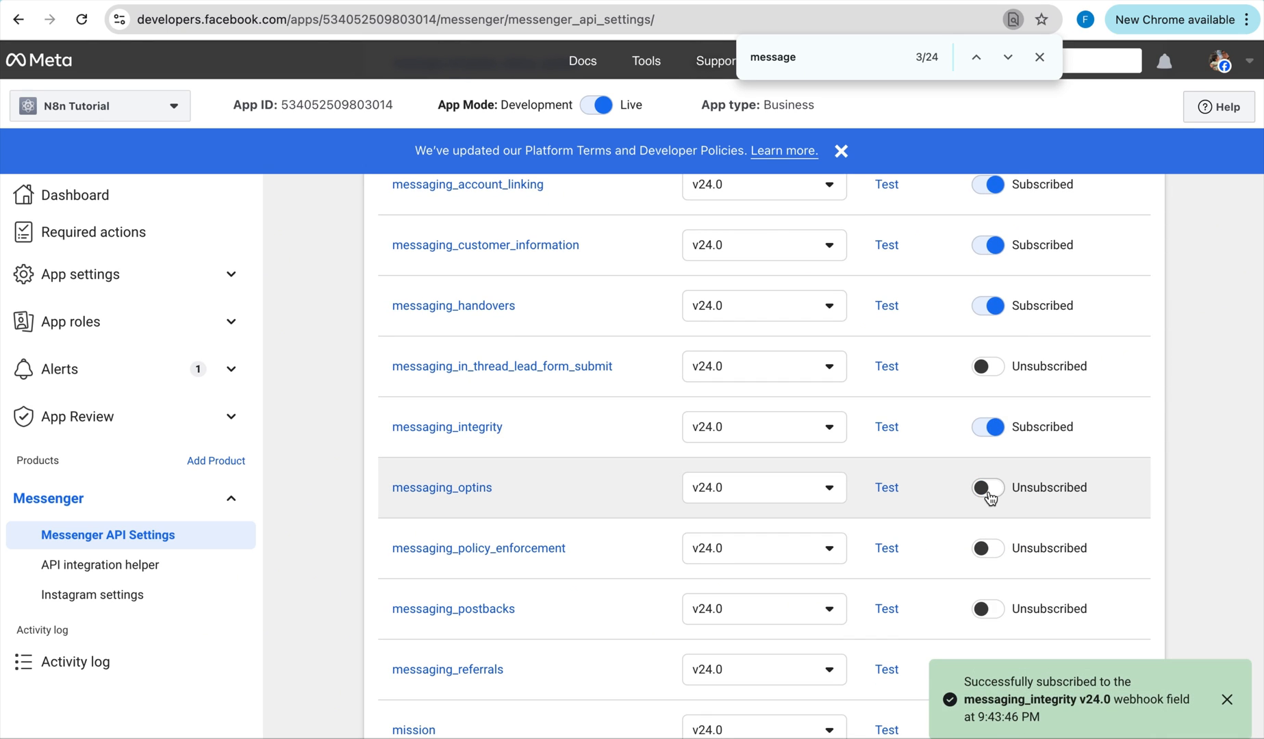
scroll(988, 491, down, 1)
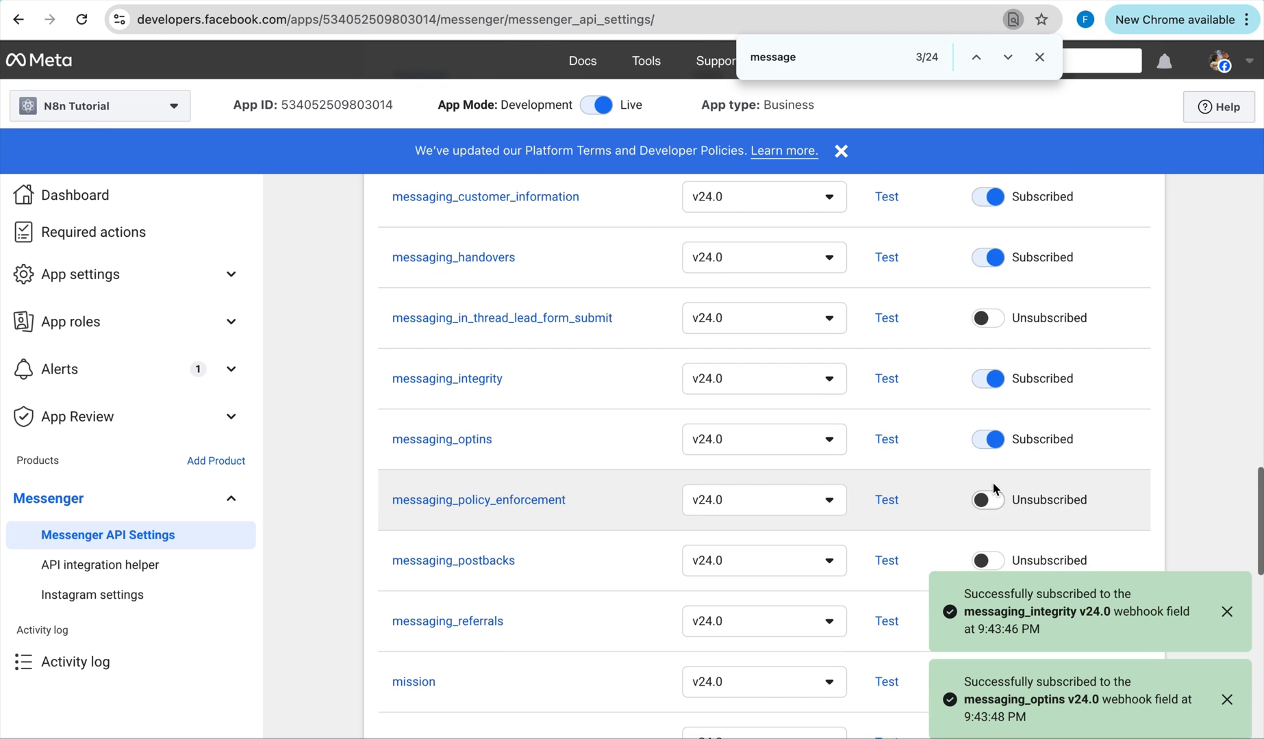
click(990, 502)
scroll(991, 503, down, 2)
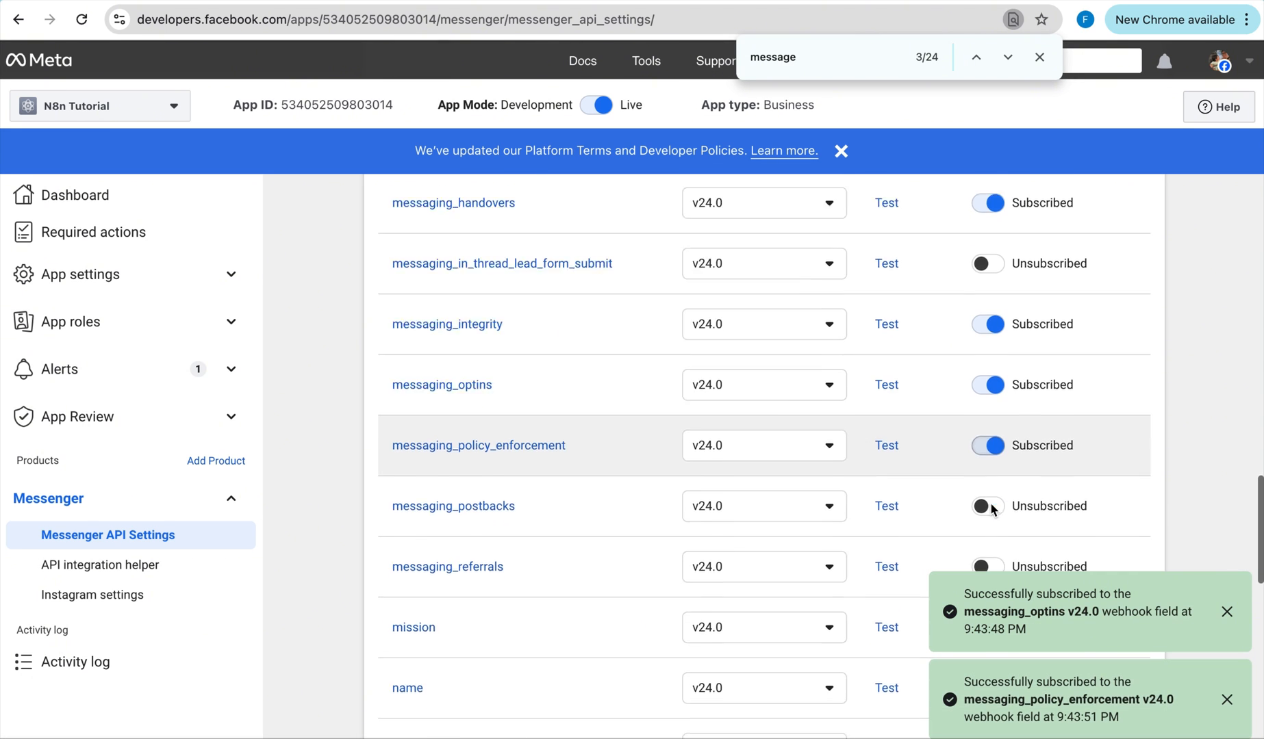
click(991, 441)
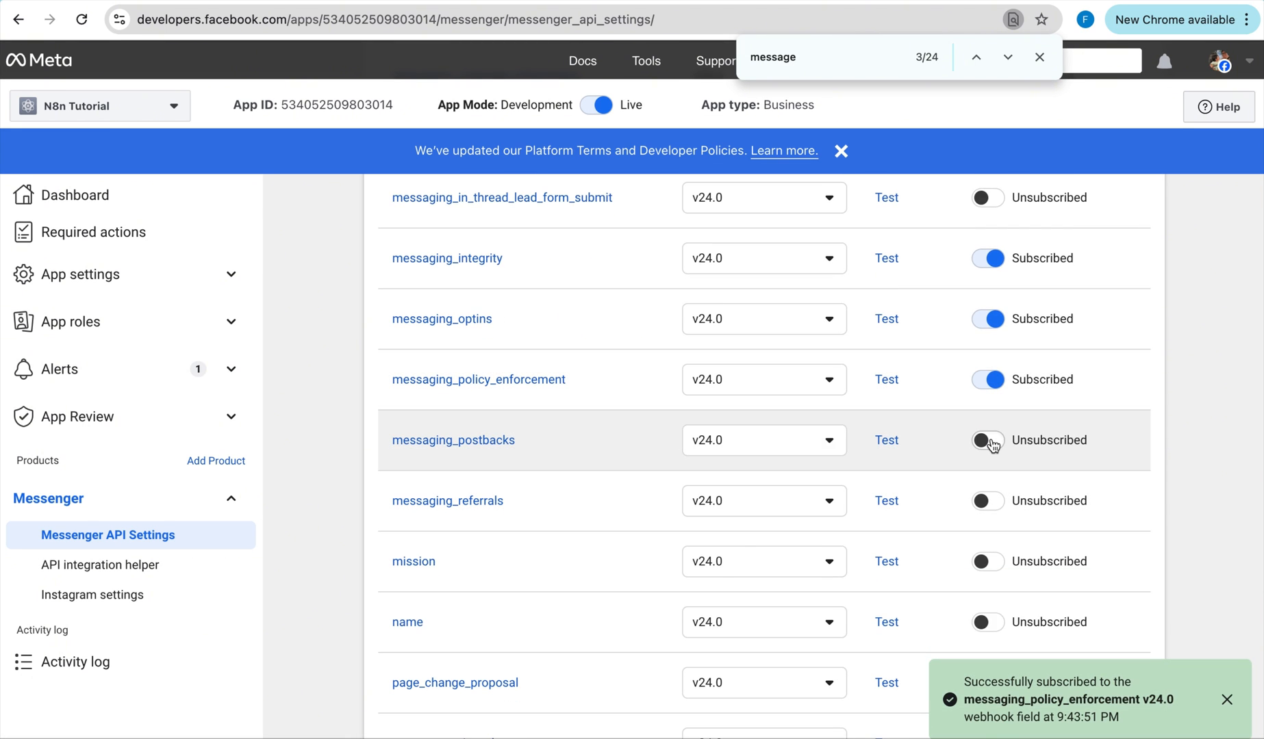
click(993, 505)
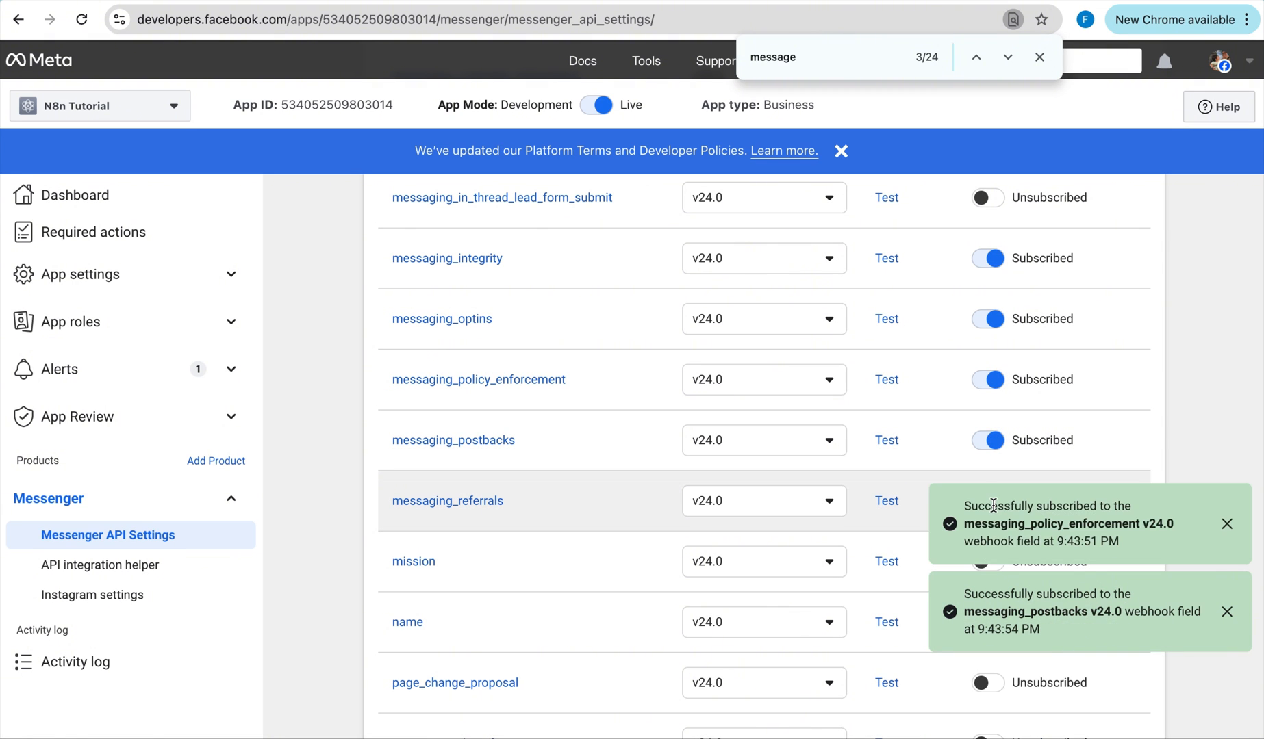
scroll(1023, 414, down, 2)
scroll(1022, 414, down, 20)
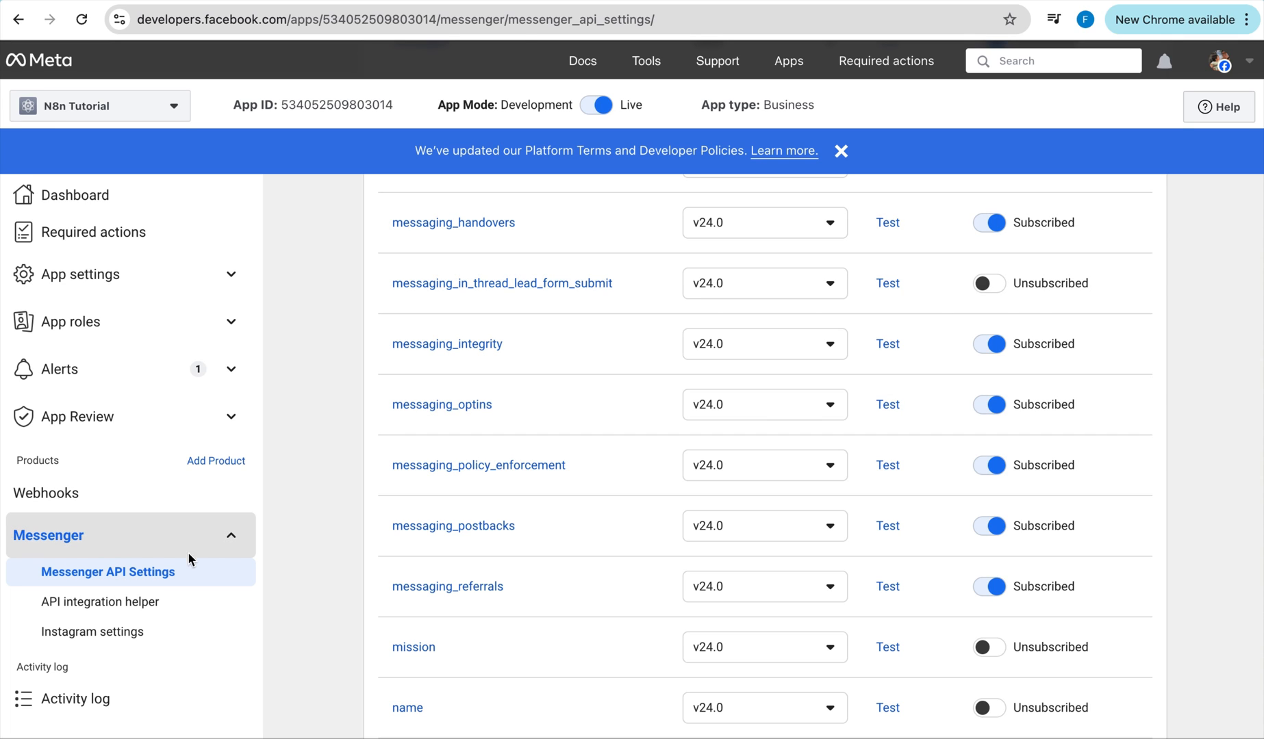
Reload Messenger API Settings and scroll down to the '2. Generate access tokens' step.
click(174, 574)
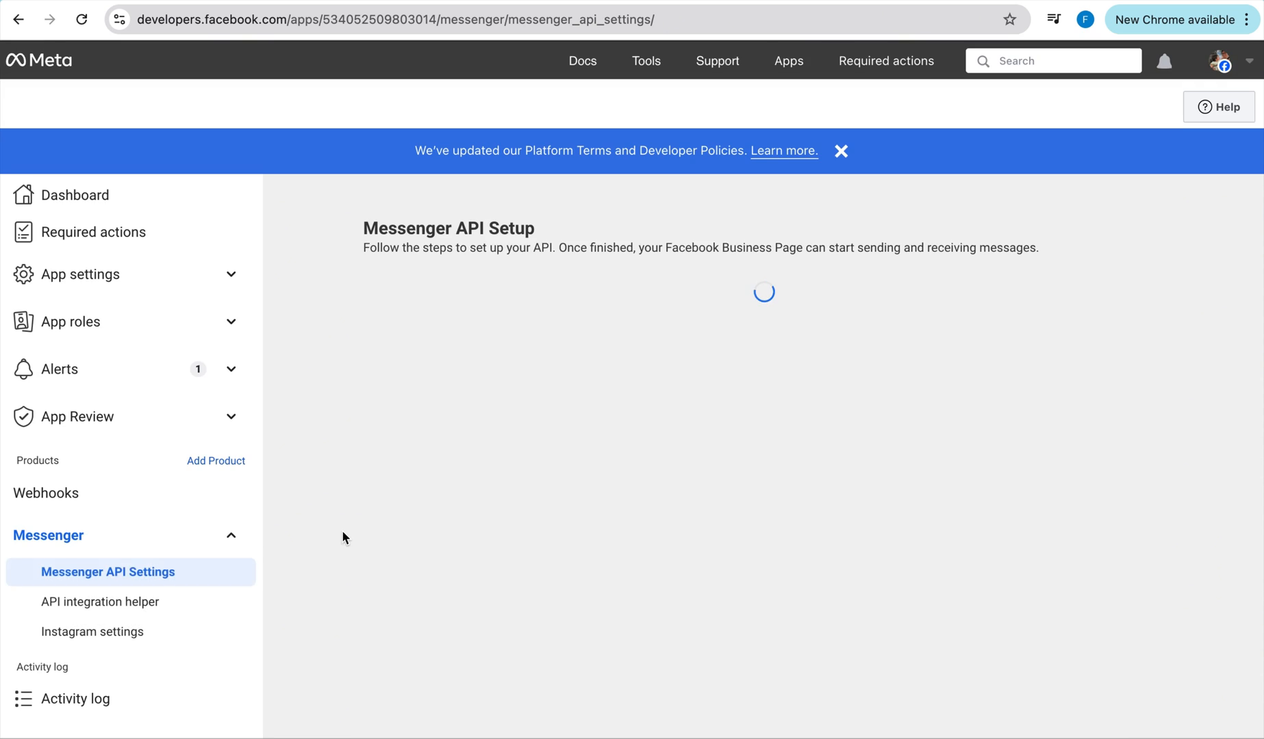
scroll(347, 530, down, 4)
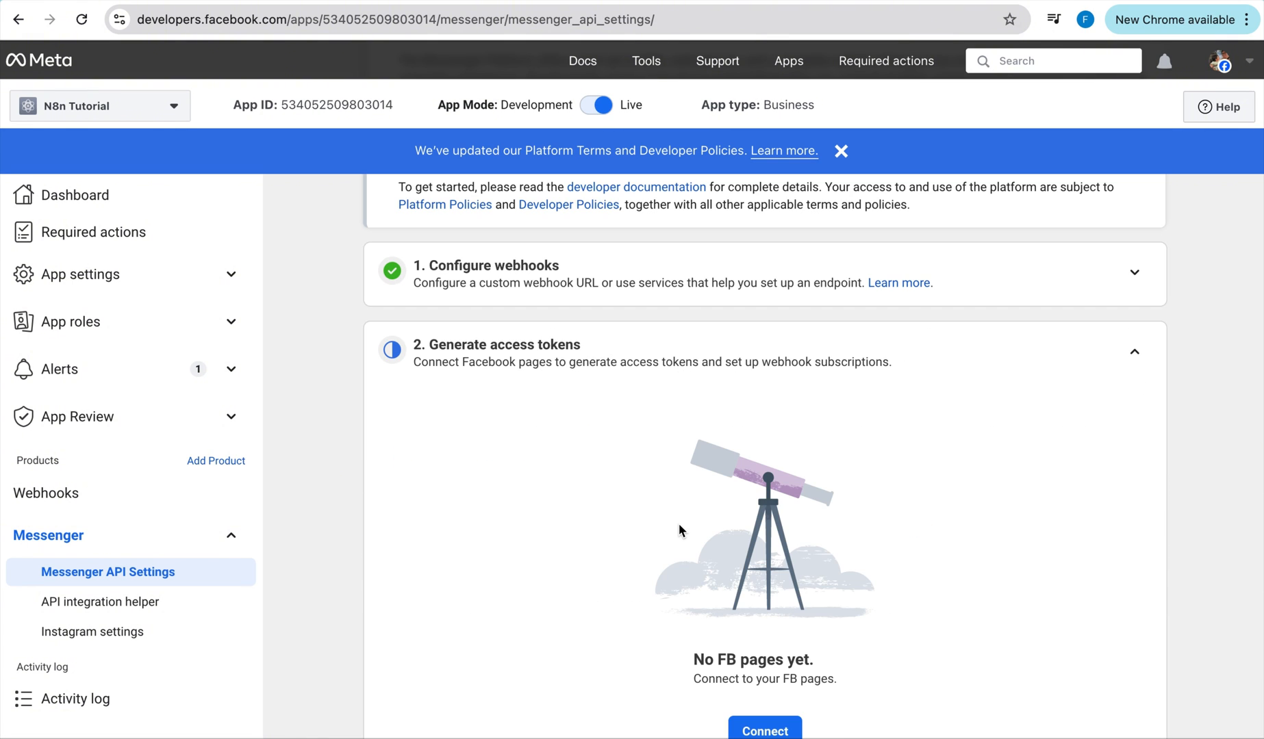
scroll(678, 524, down, 1)
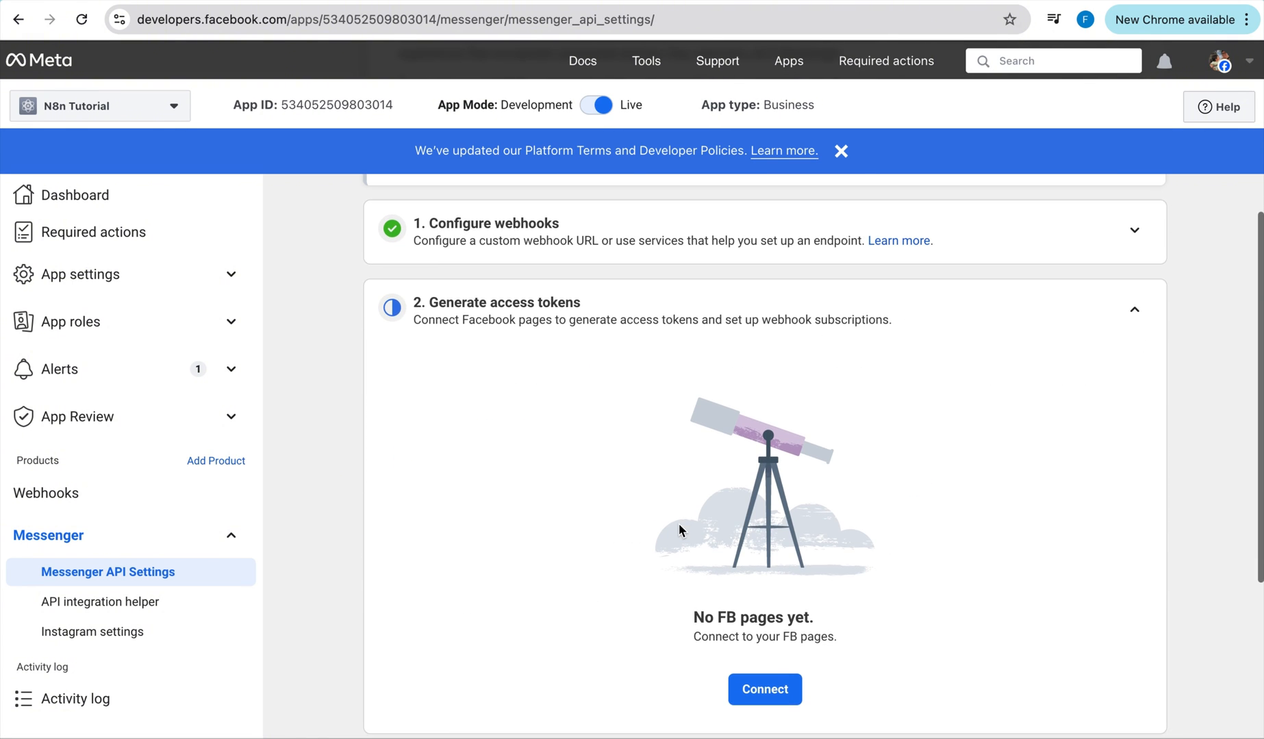
Connect the logged-in account's Facebook page to the app and save its access permissions.
click(776, 696)
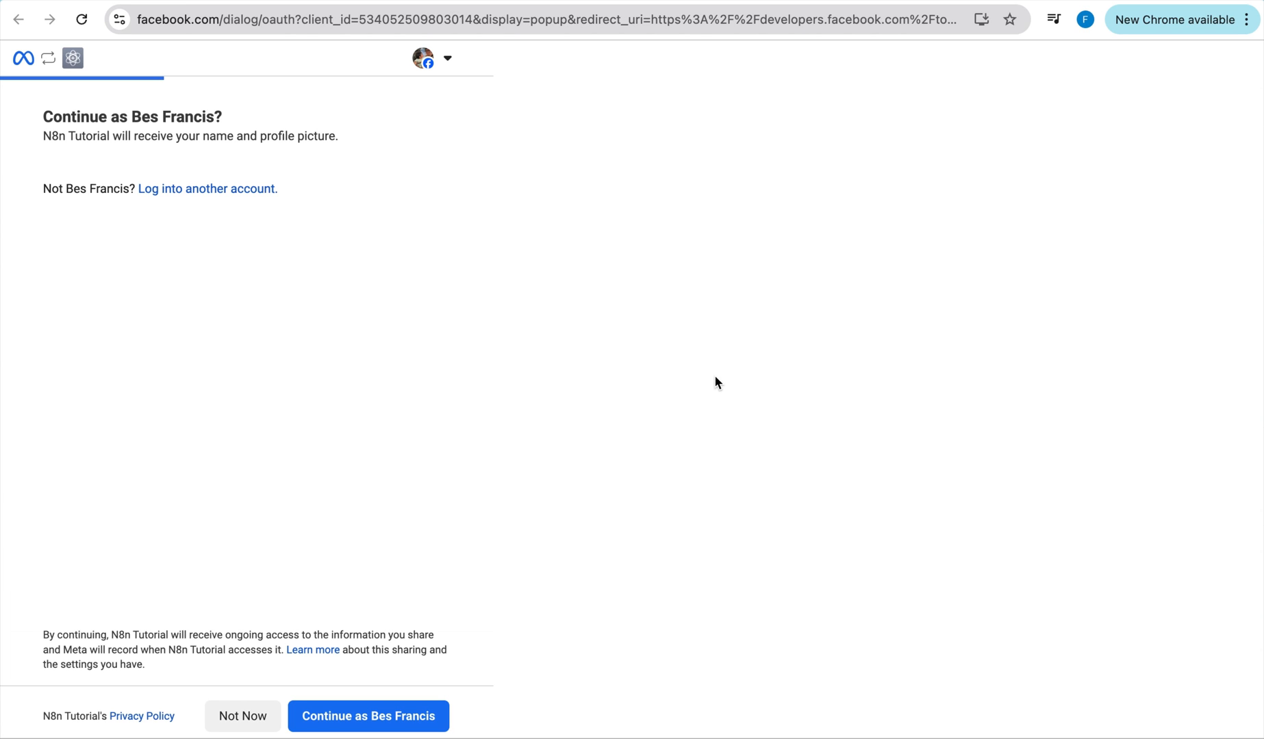
click(413, 717)
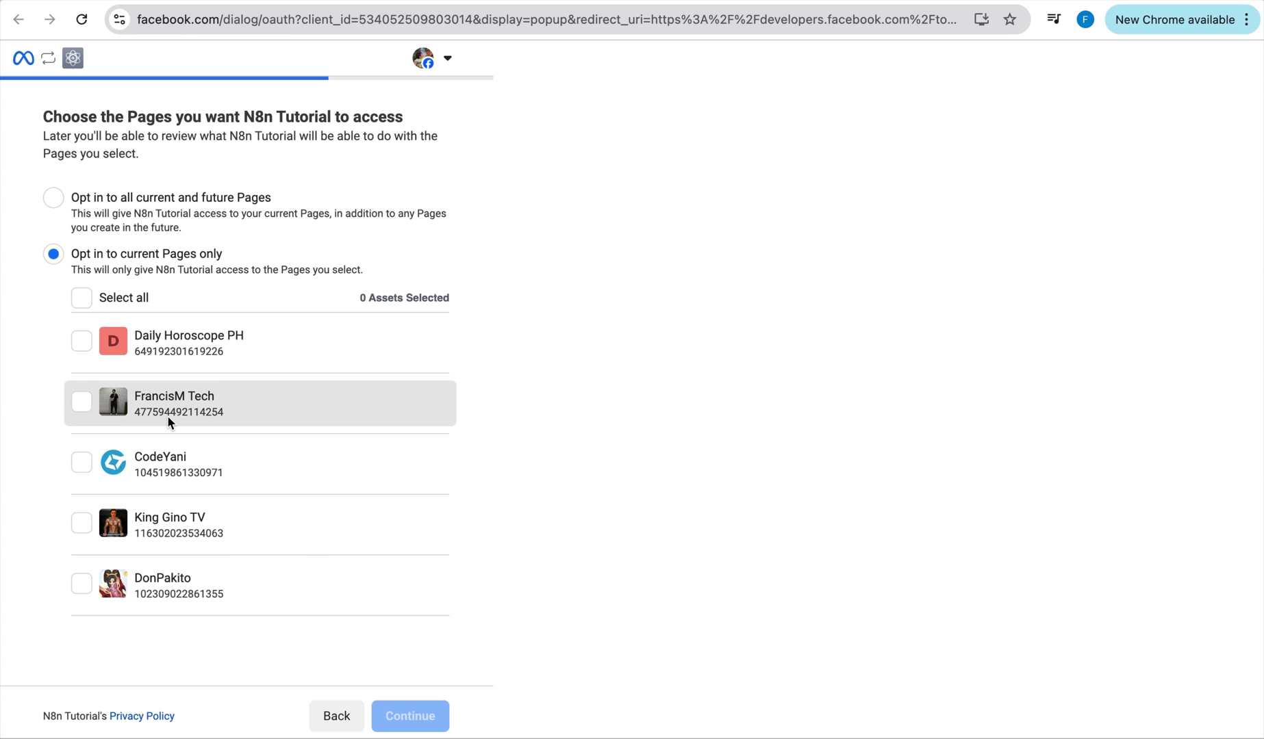
click(83, 402)
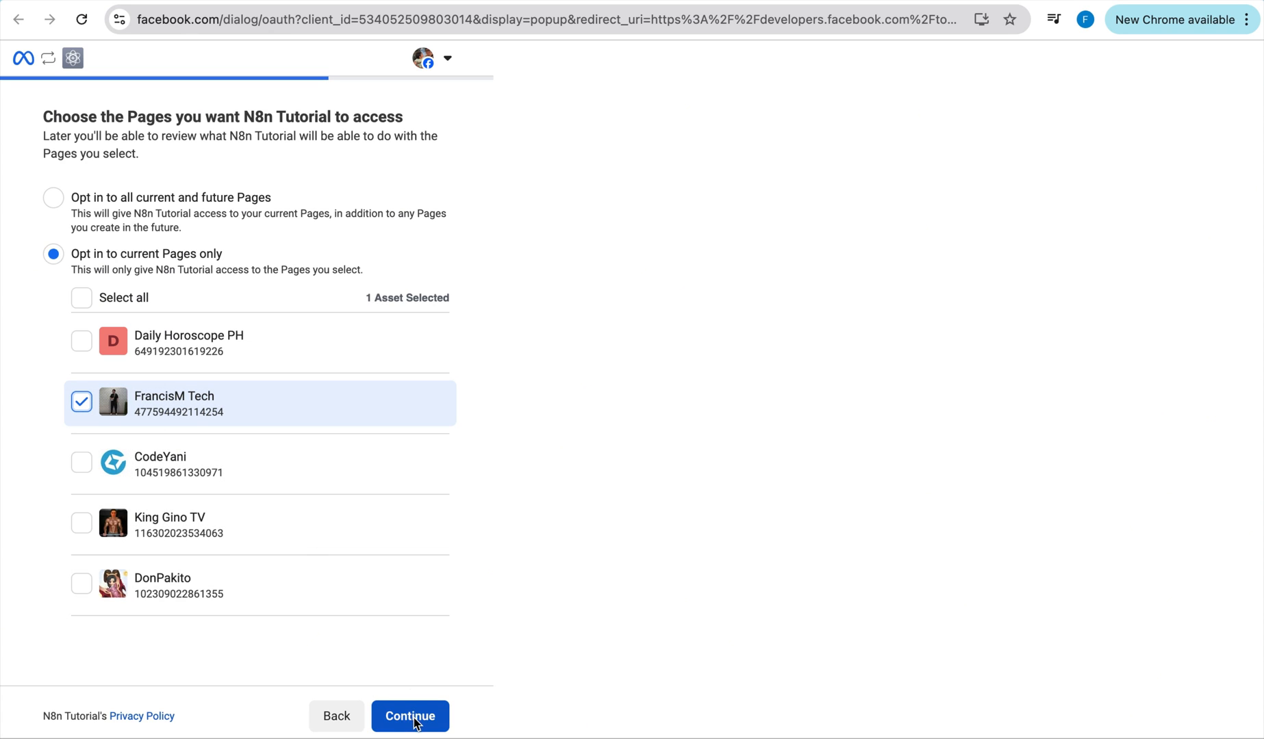
click(410, 716)
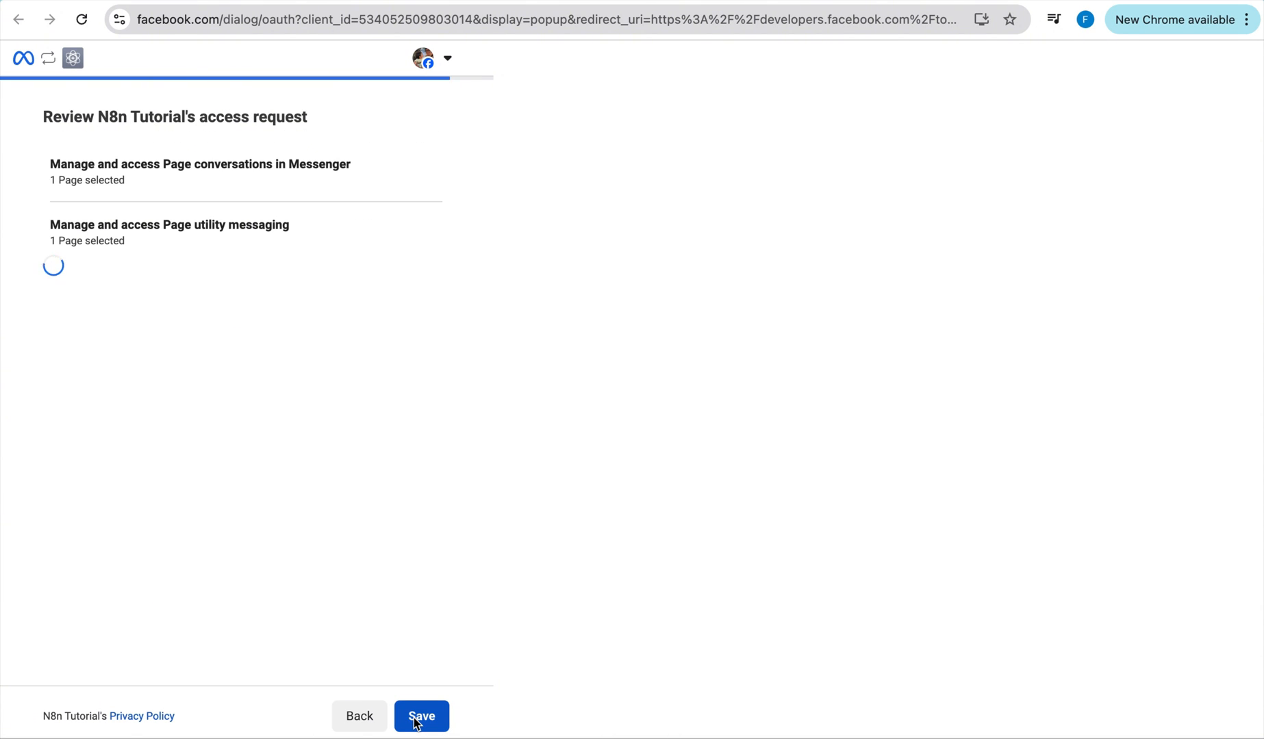
click(417, 722)
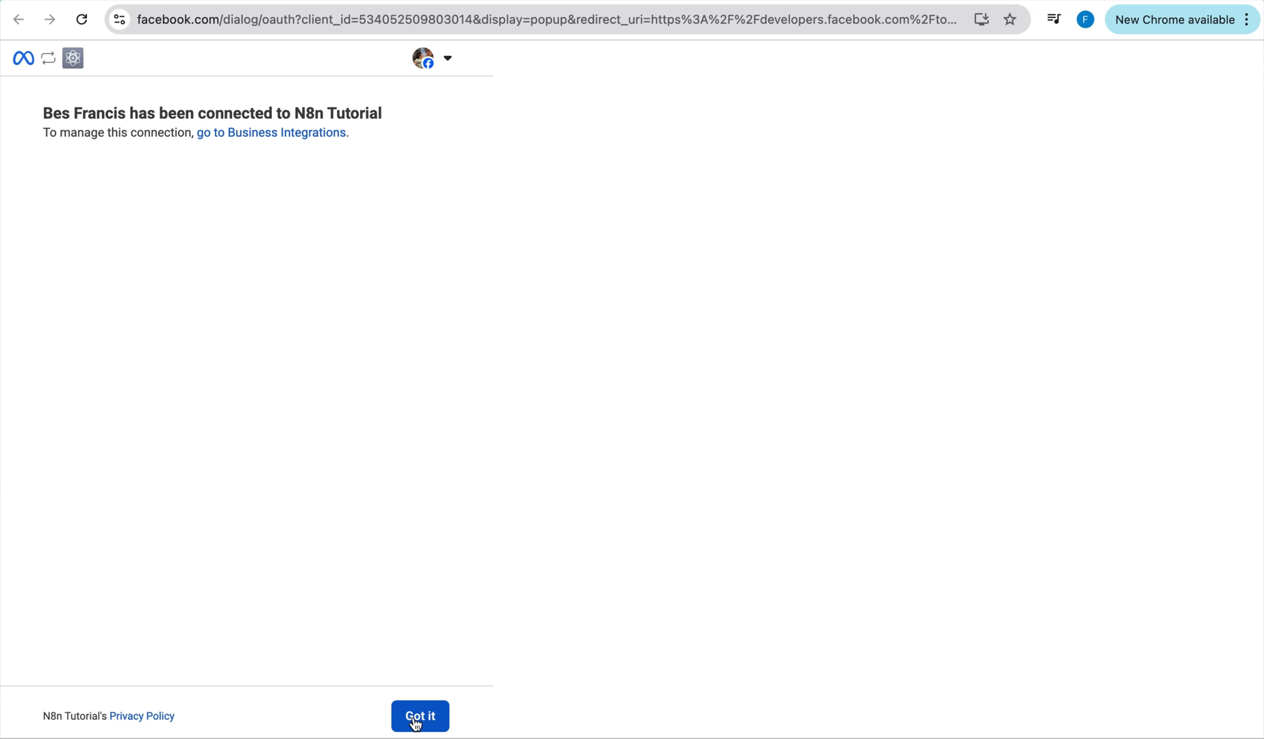
click(415, 721)
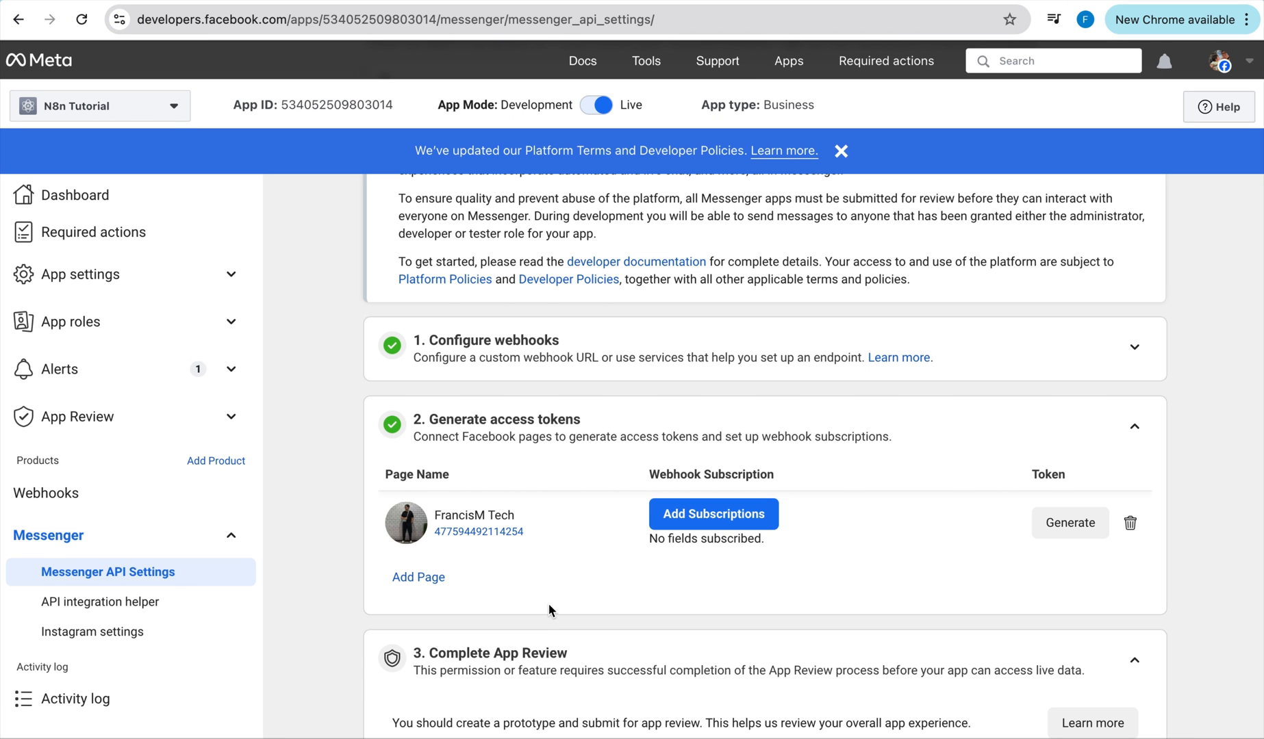
Subscribe the page to messages, message_reads, message_deliveries, message_edits, message_echoes, message_reactions, message_template_status_update.
click(756, 517)
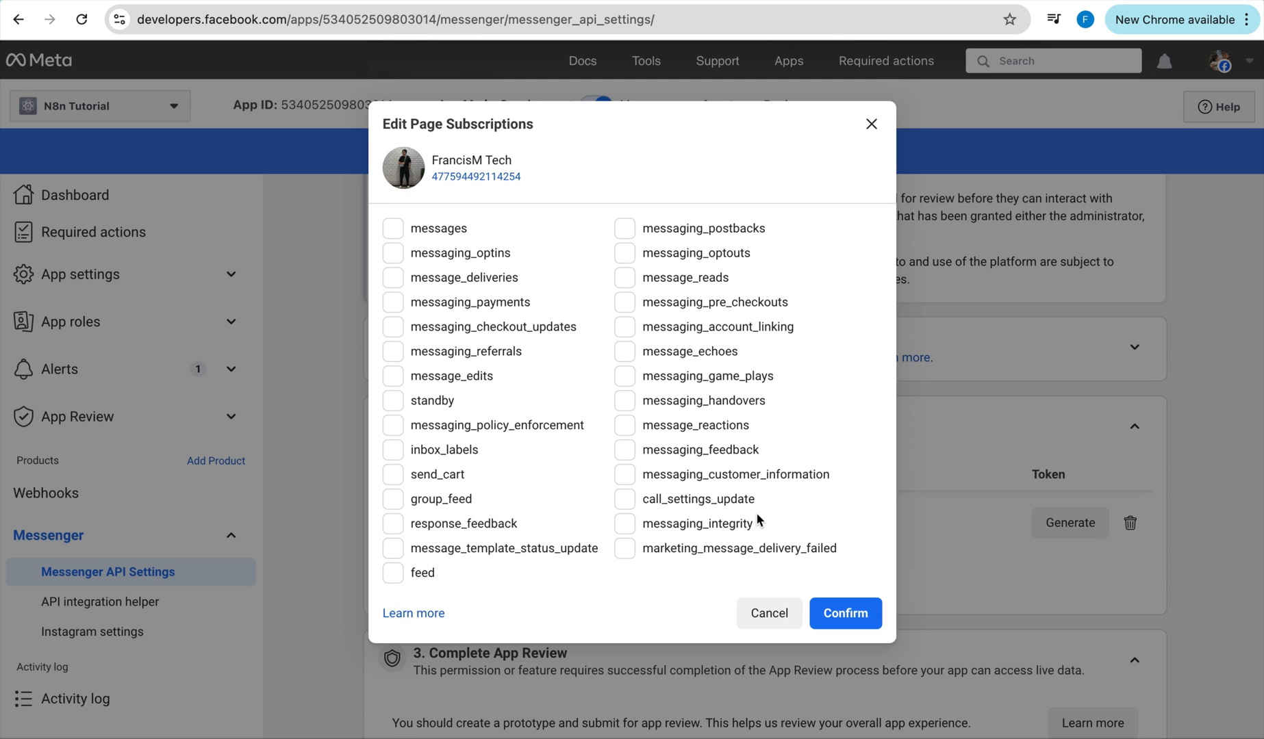
key(ctrl+f)
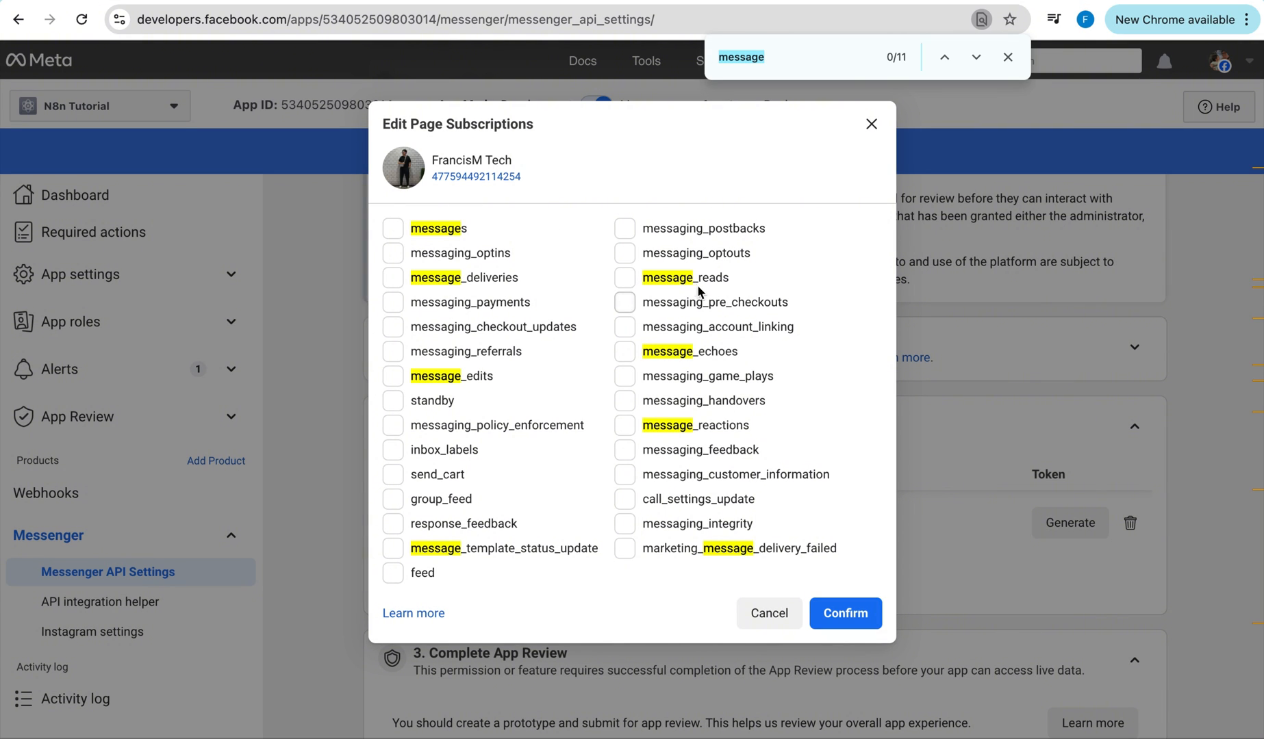
click(394, 229)
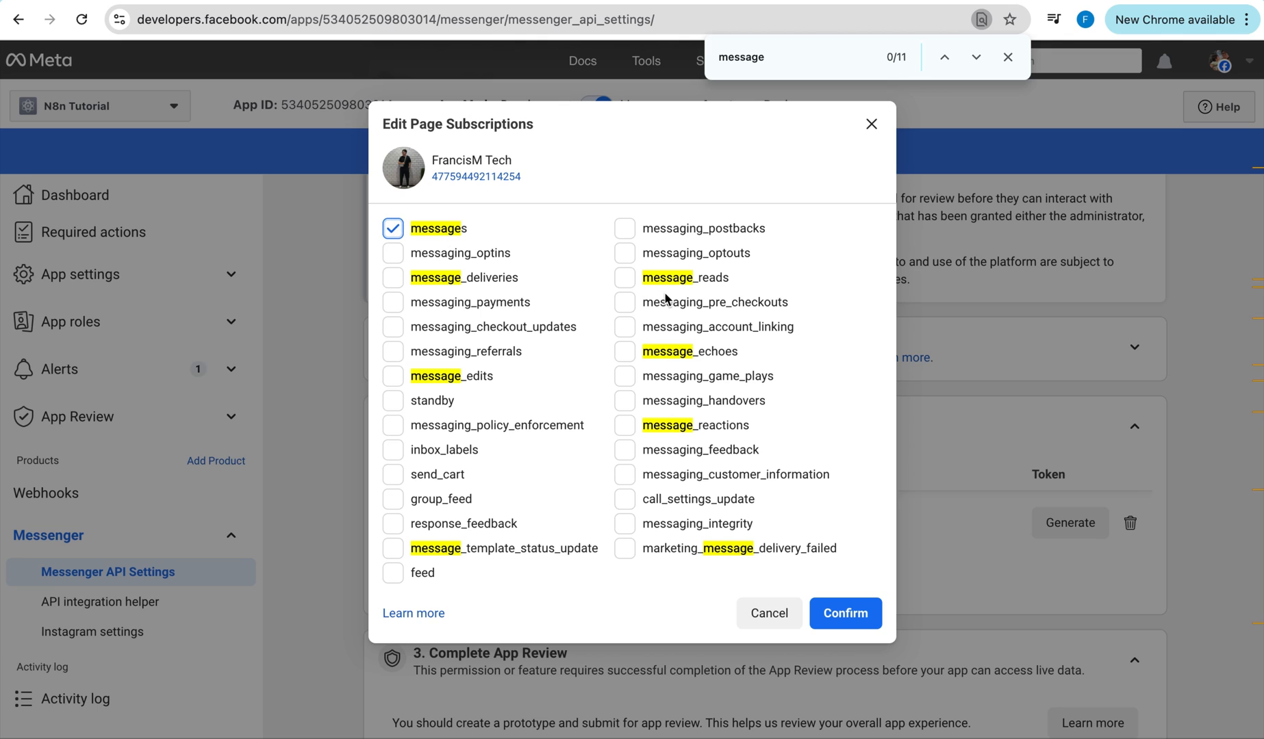
click(625, 277)
click(394, 279)
click(393, 375)
click(625, 352)
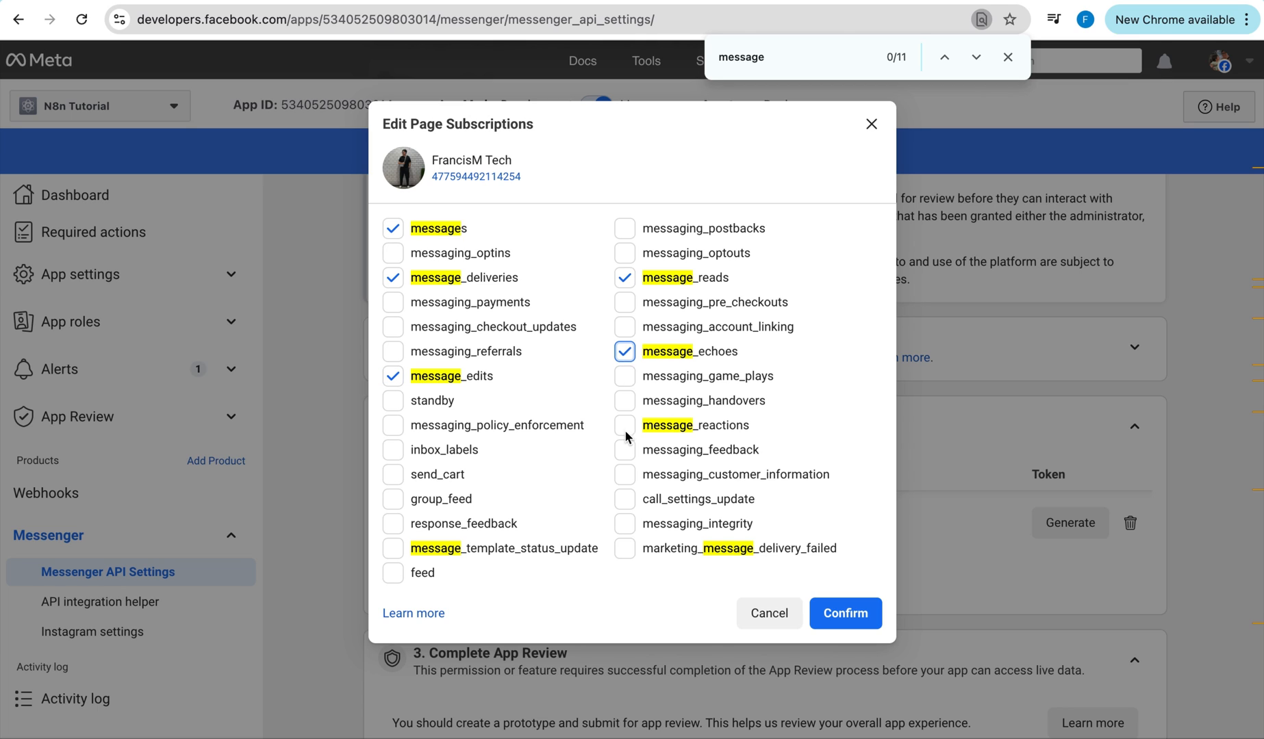
click(625, 426)
click(394, 547)
click(852, 616)
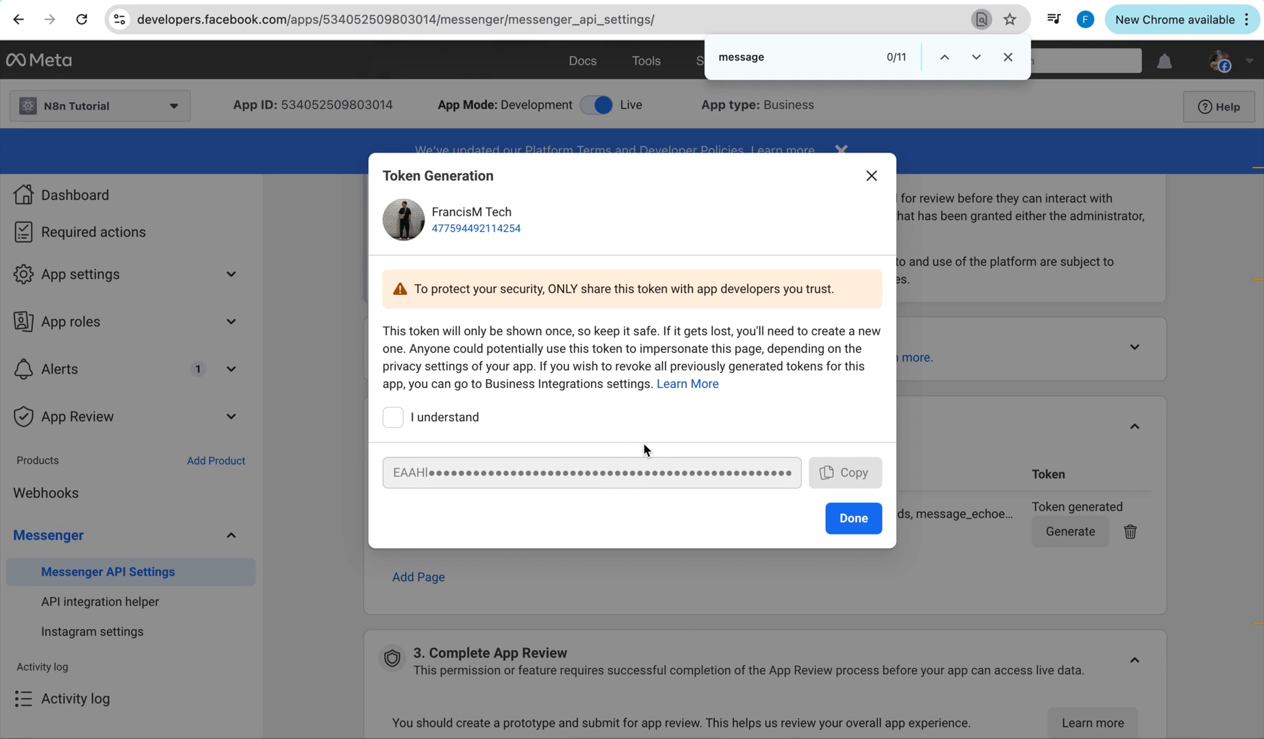
Acknowledge the warning, copy the revealed page access token, and close the token dialog.
click(394, 419)
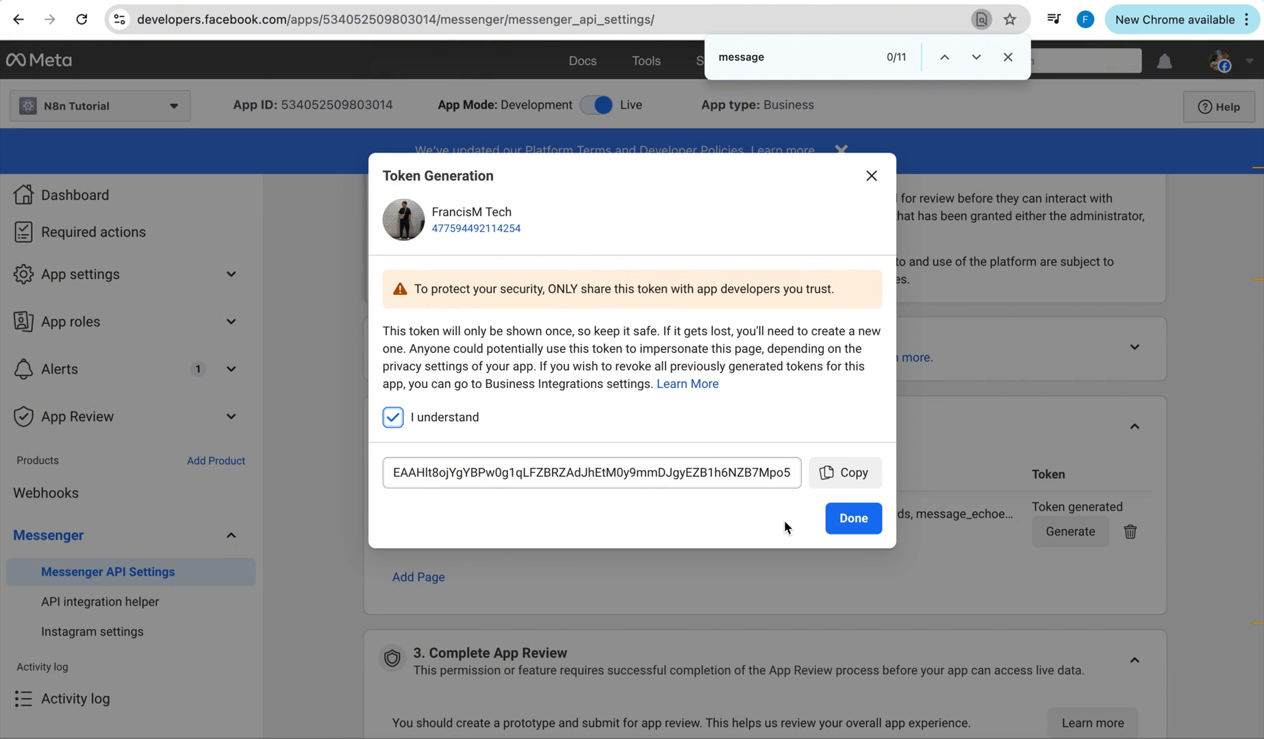
click(854, 477)
click(853, 477)
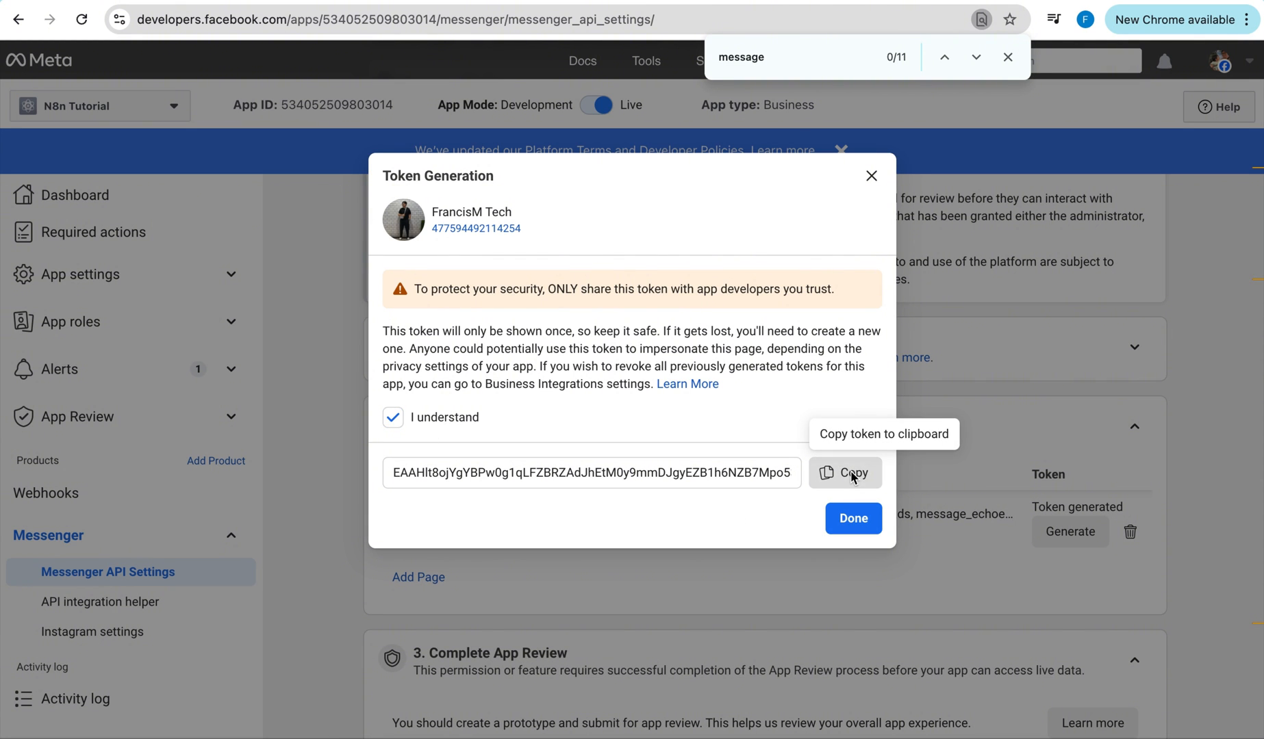
click(853, 519)
key(Escape)
scroll(952, 89, down, 1)
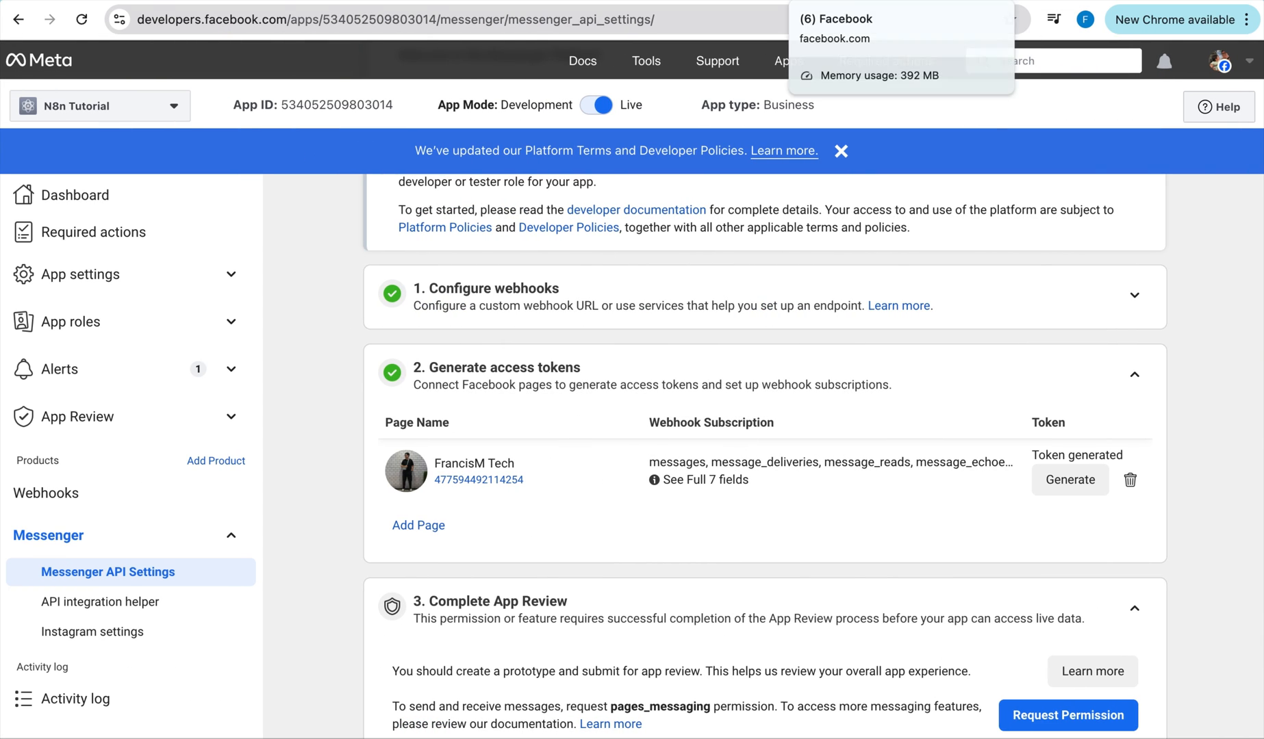
Open a Messenger chat with the Facebook page and start the n8n workflow waiting for a trigger.
click(856, 2)
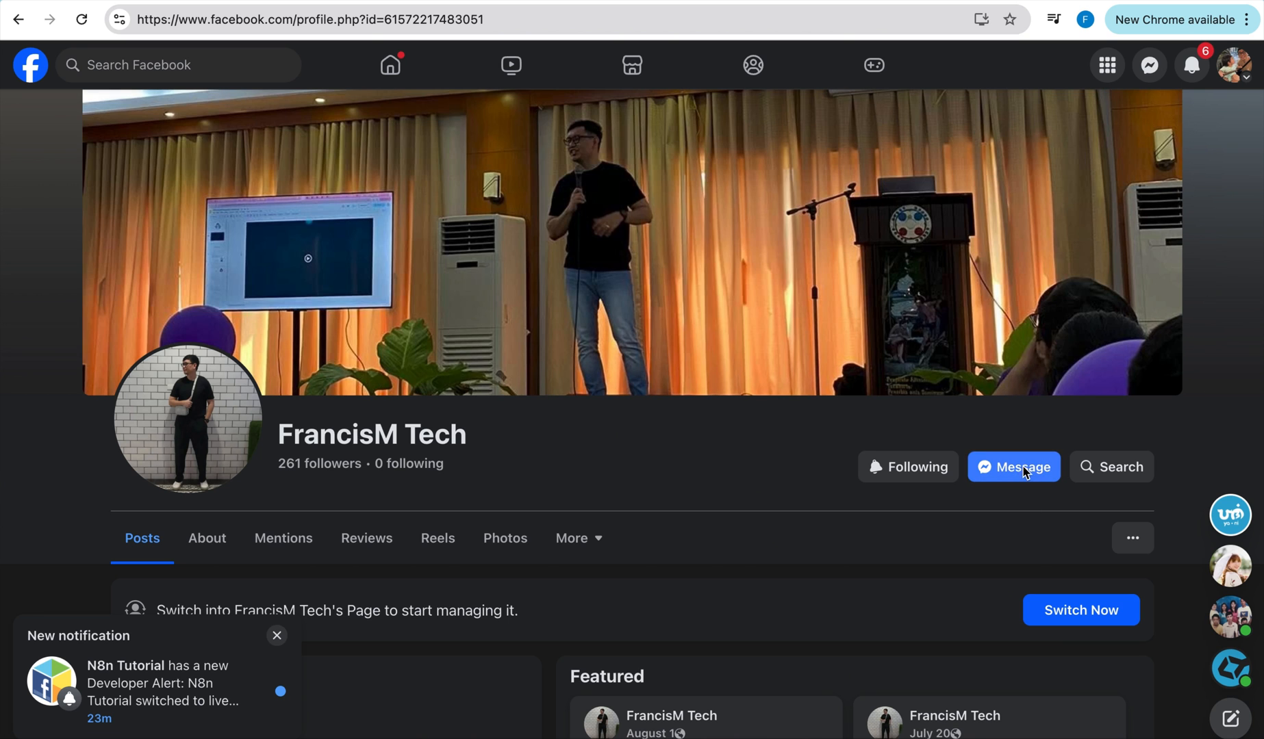
click(1020, 477)
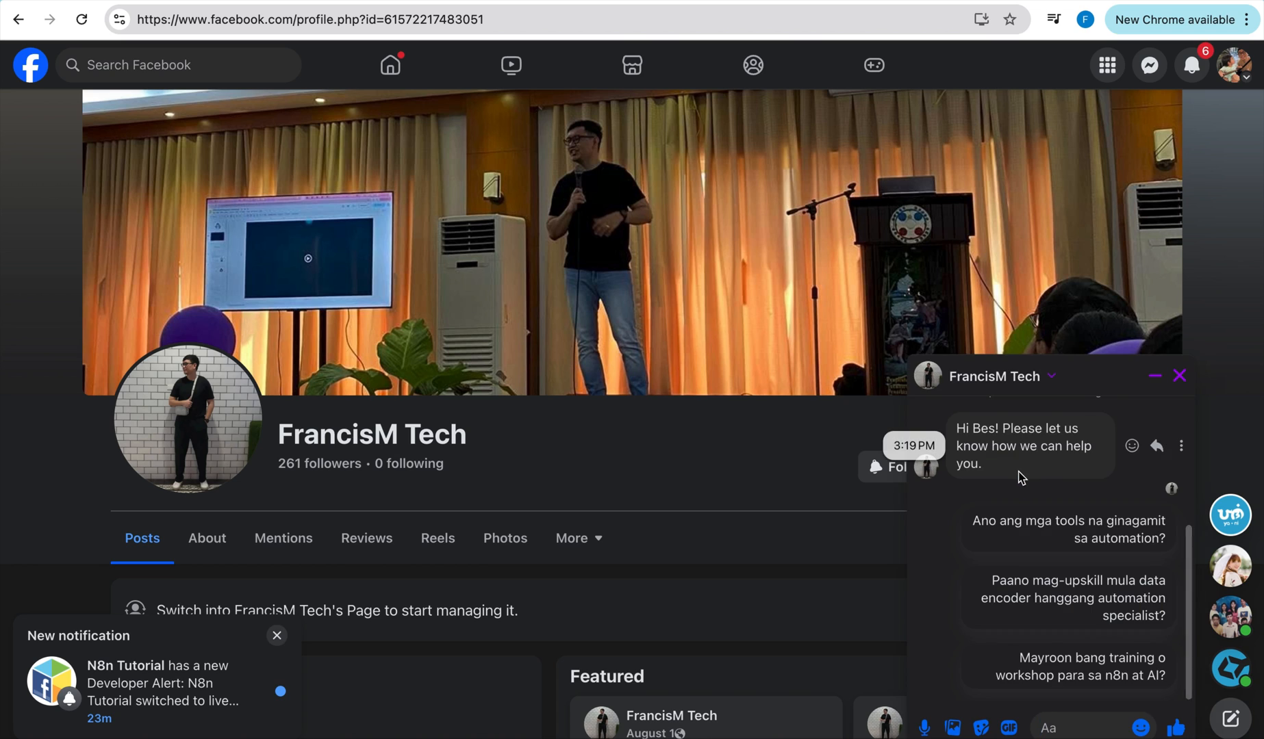
key(ctrl+Right)
click(685, 693)
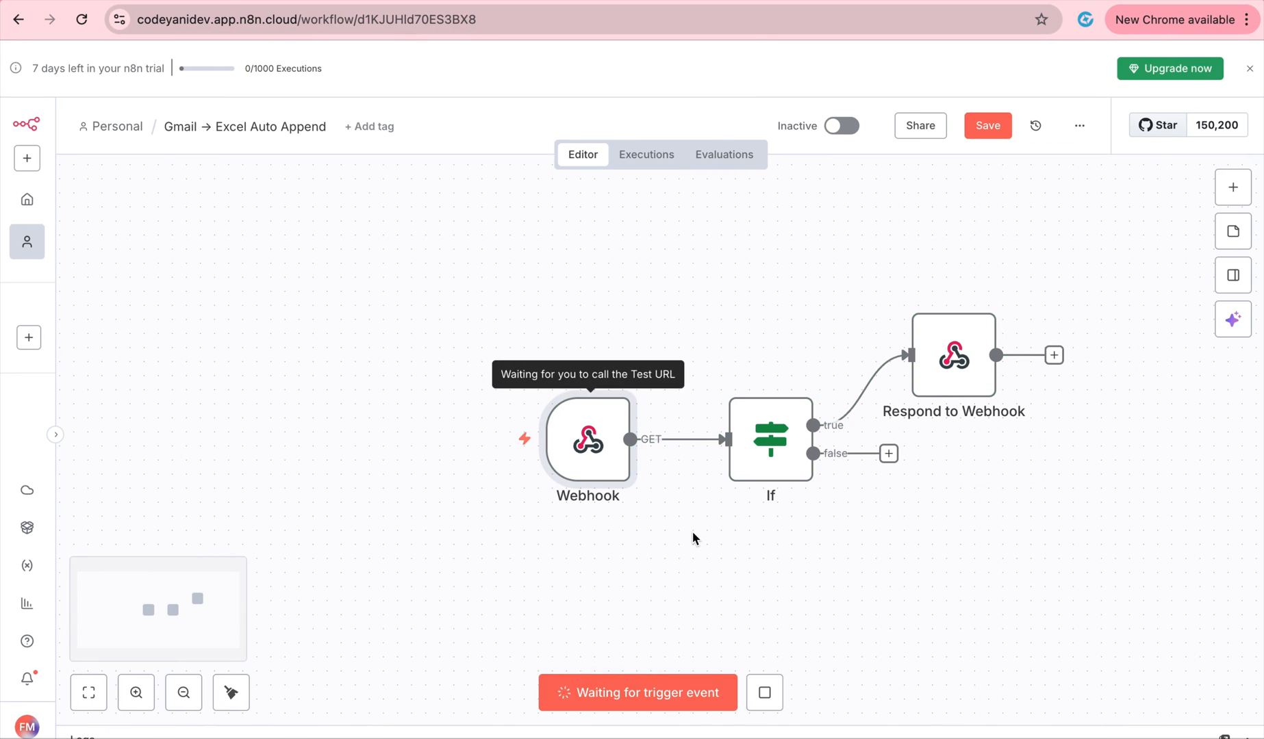
key(ctrl+Left)
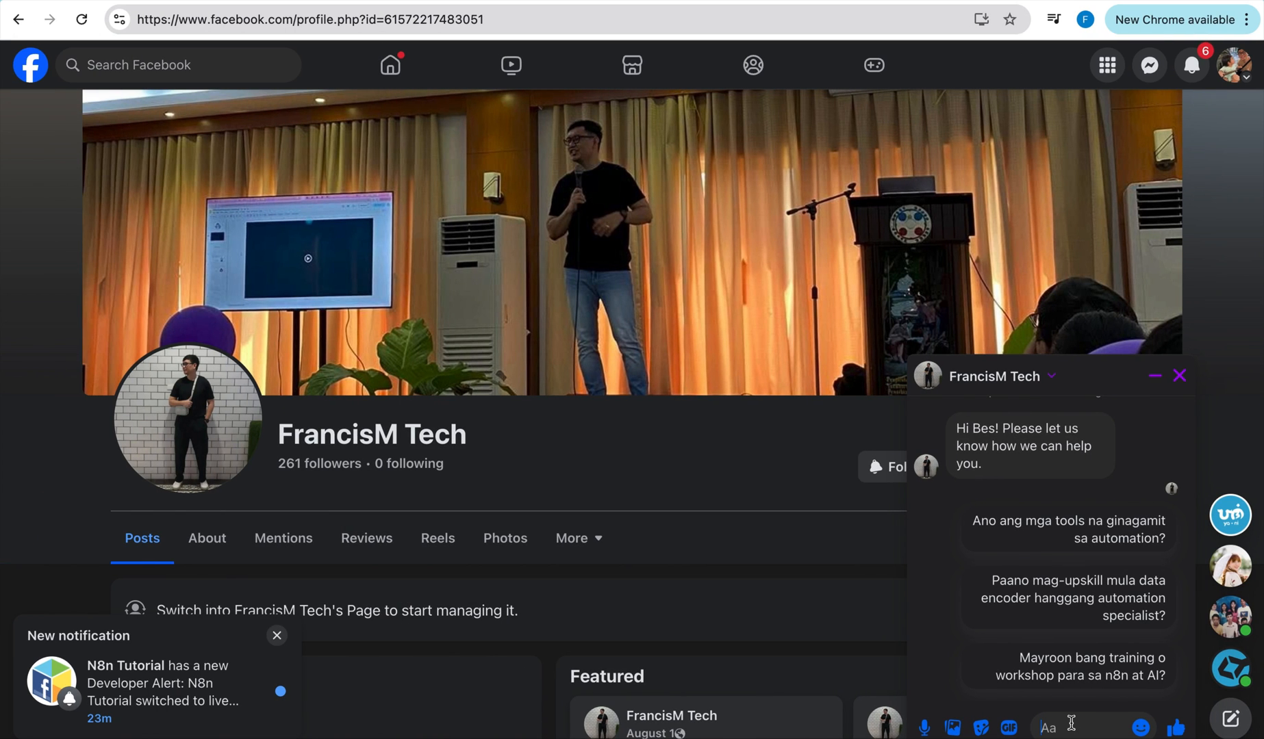
Send the message 'hello' to the page and return to n8n.
click(1072, 723)
text(hello)
key(Return)
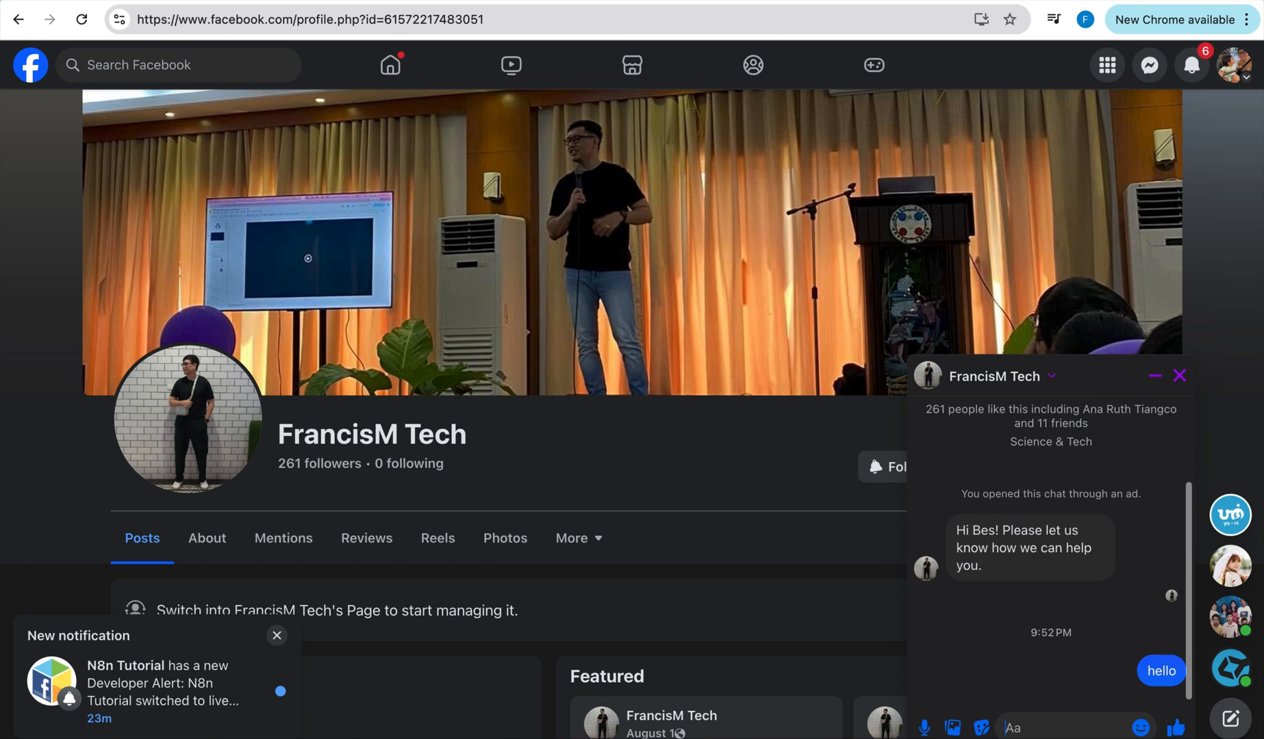
key(ctrl+Right)
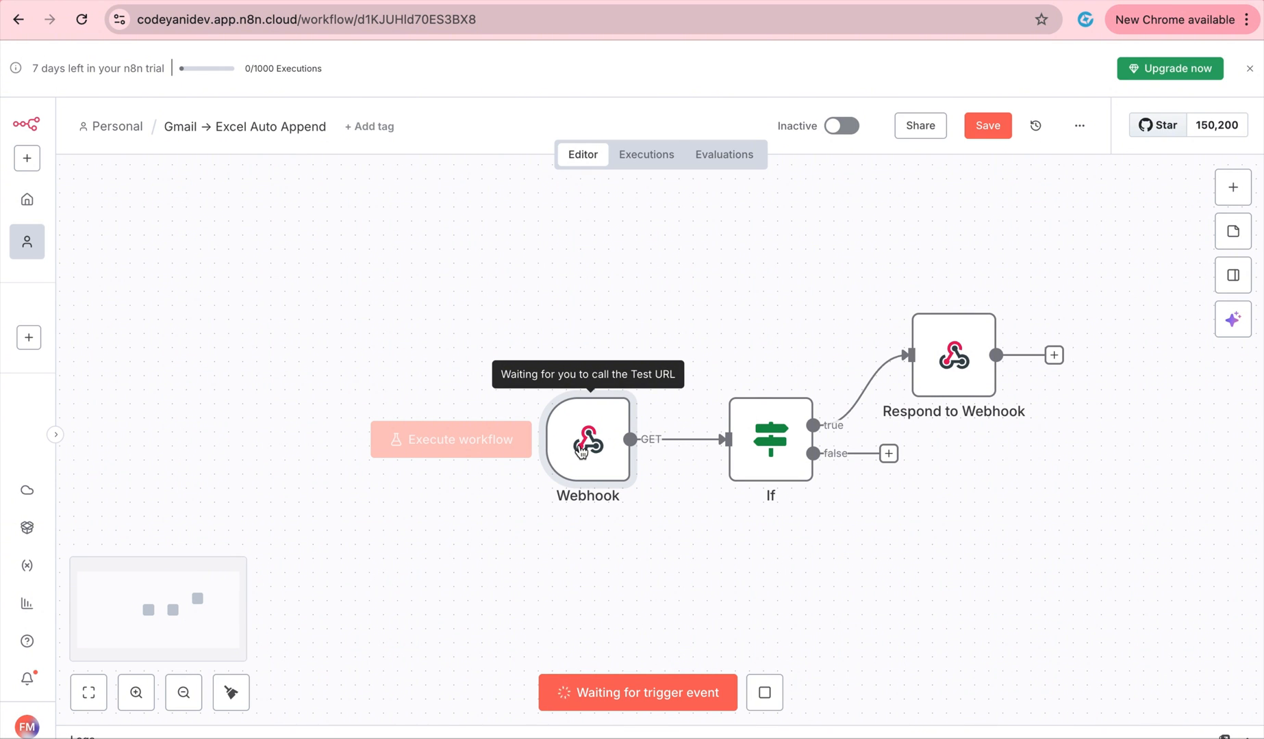
Stop the test wait and enable Allow Multiple HTTP Methods in the Webhook node's Settings.
double_click(581, 452)
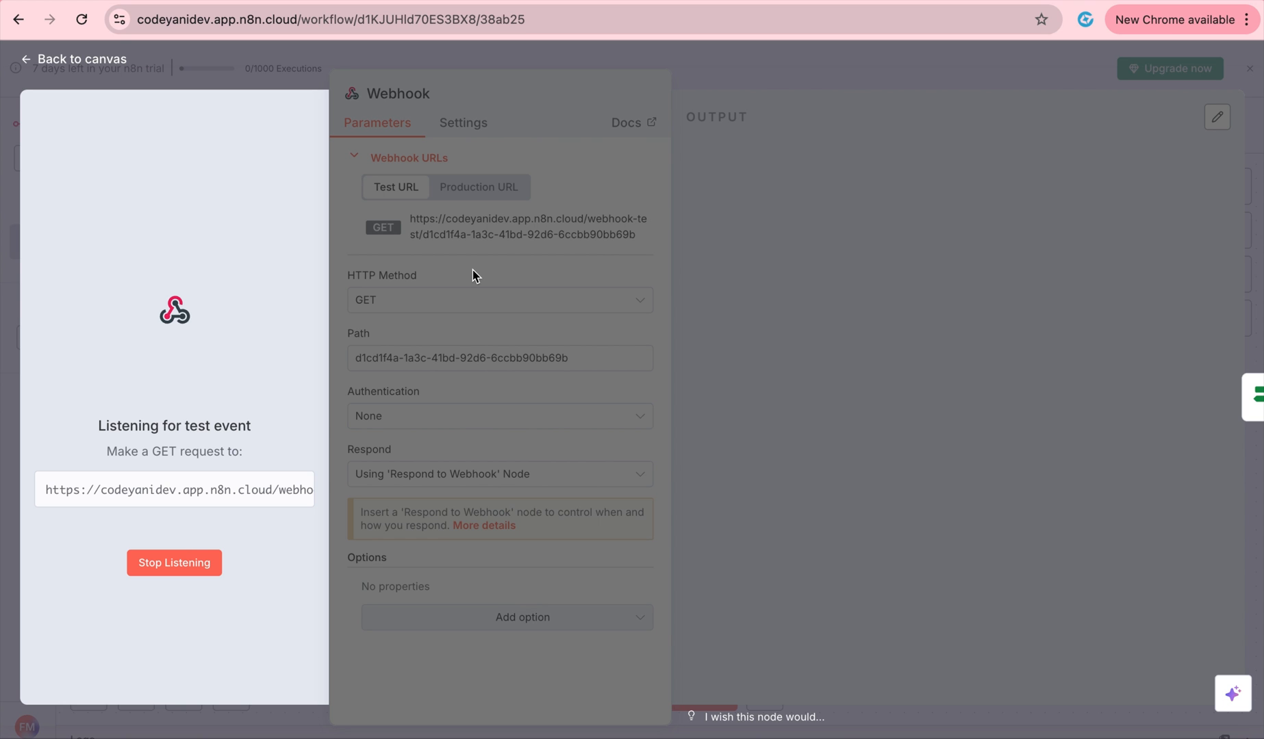
click(578, 52)
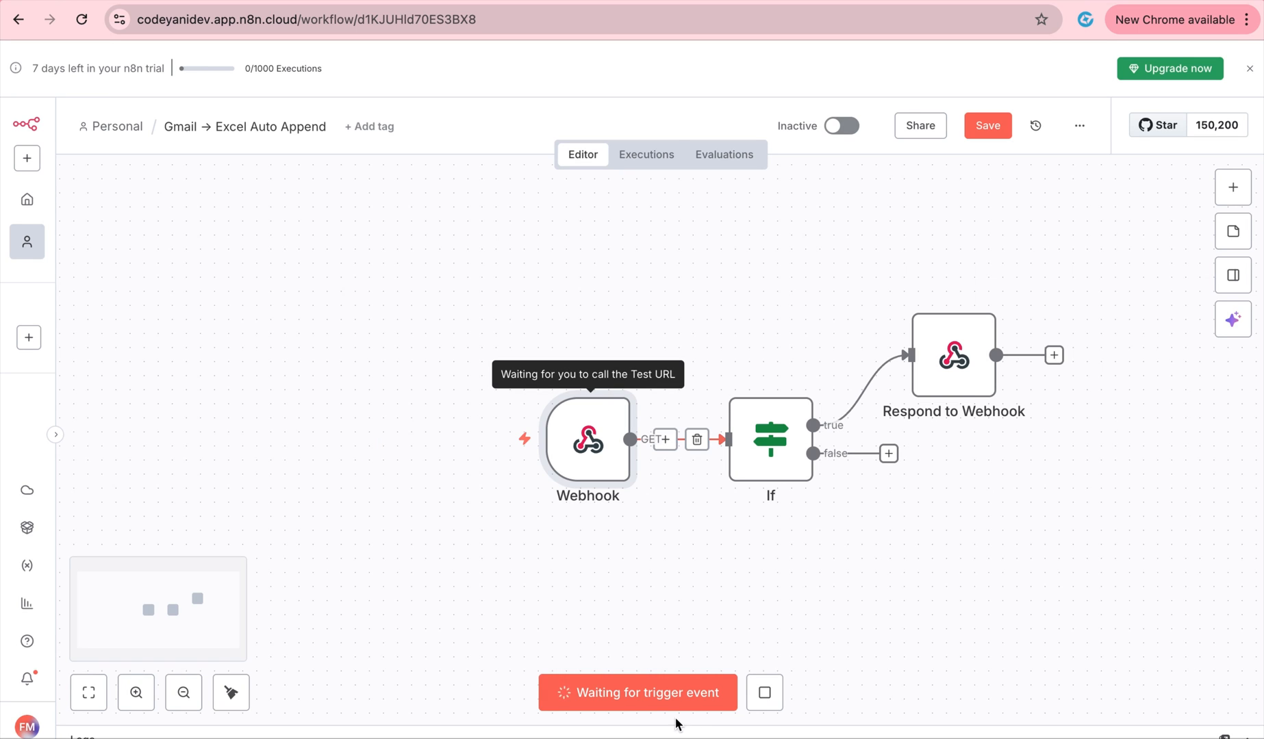
click(766, 700)
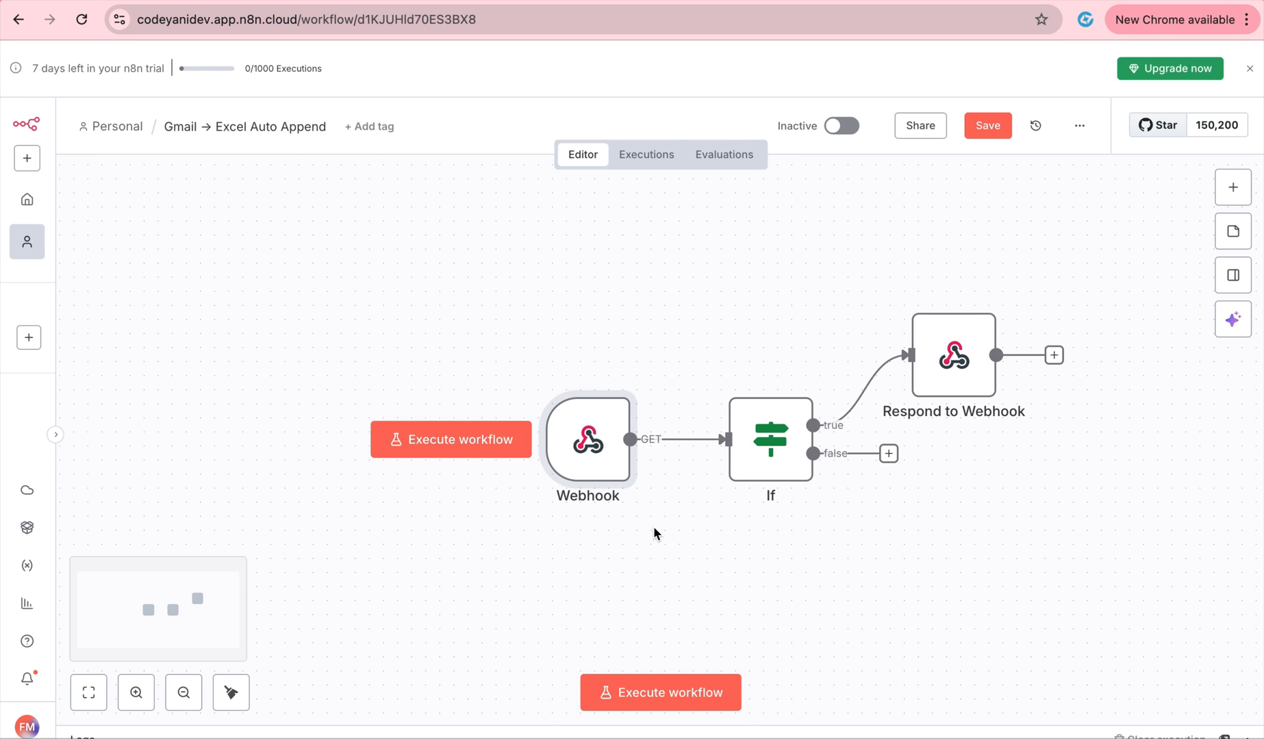
double_click(607, 470)
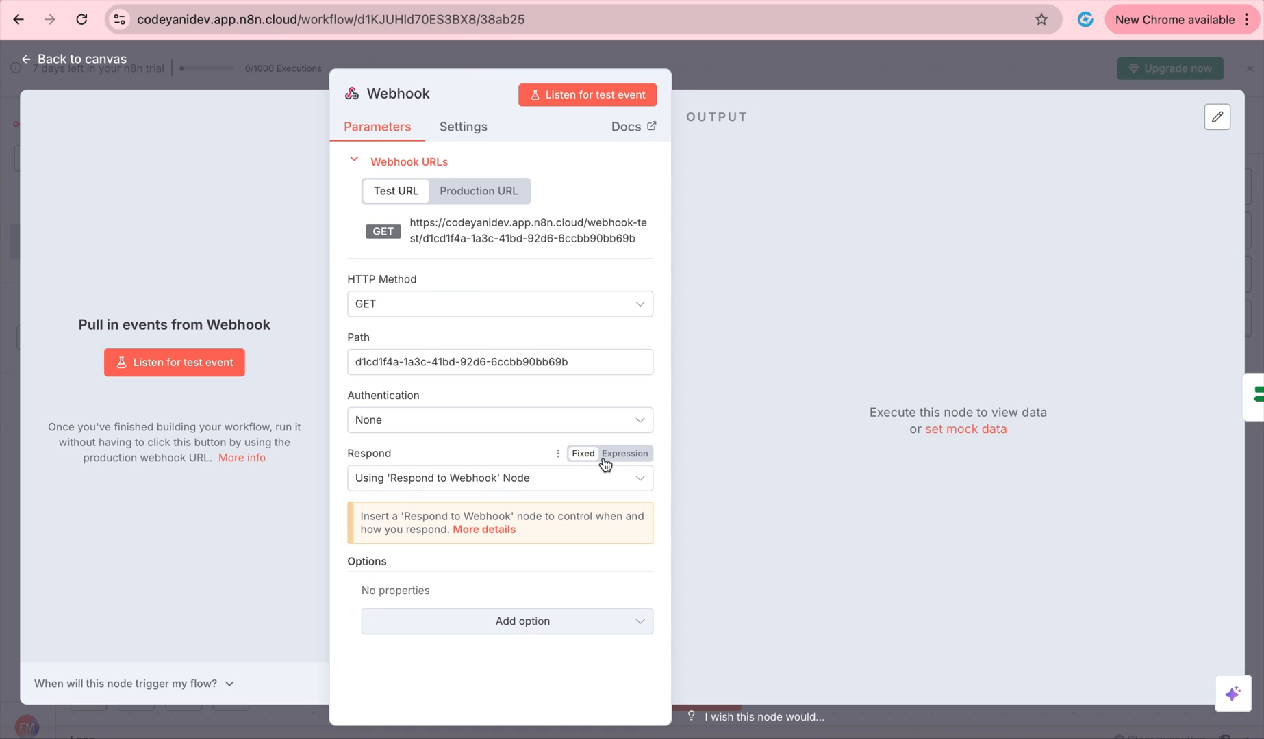
click(481, 132)
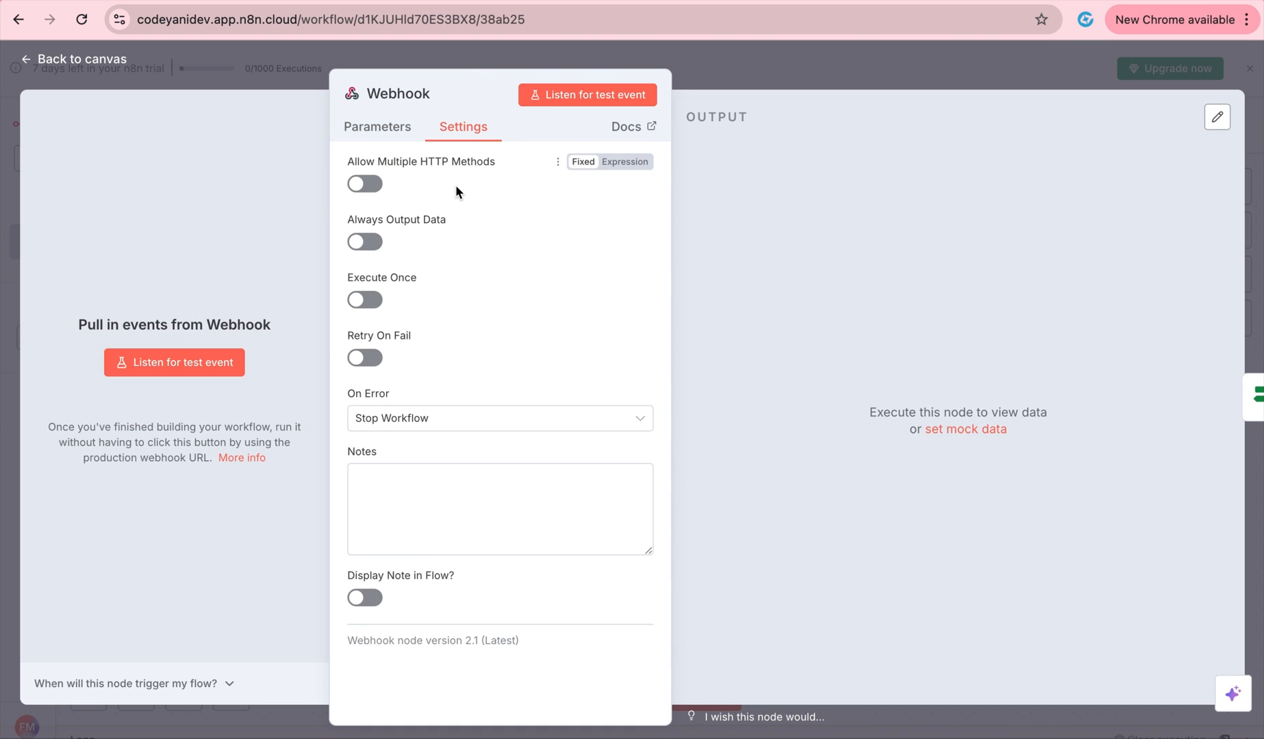
click(369, 184)
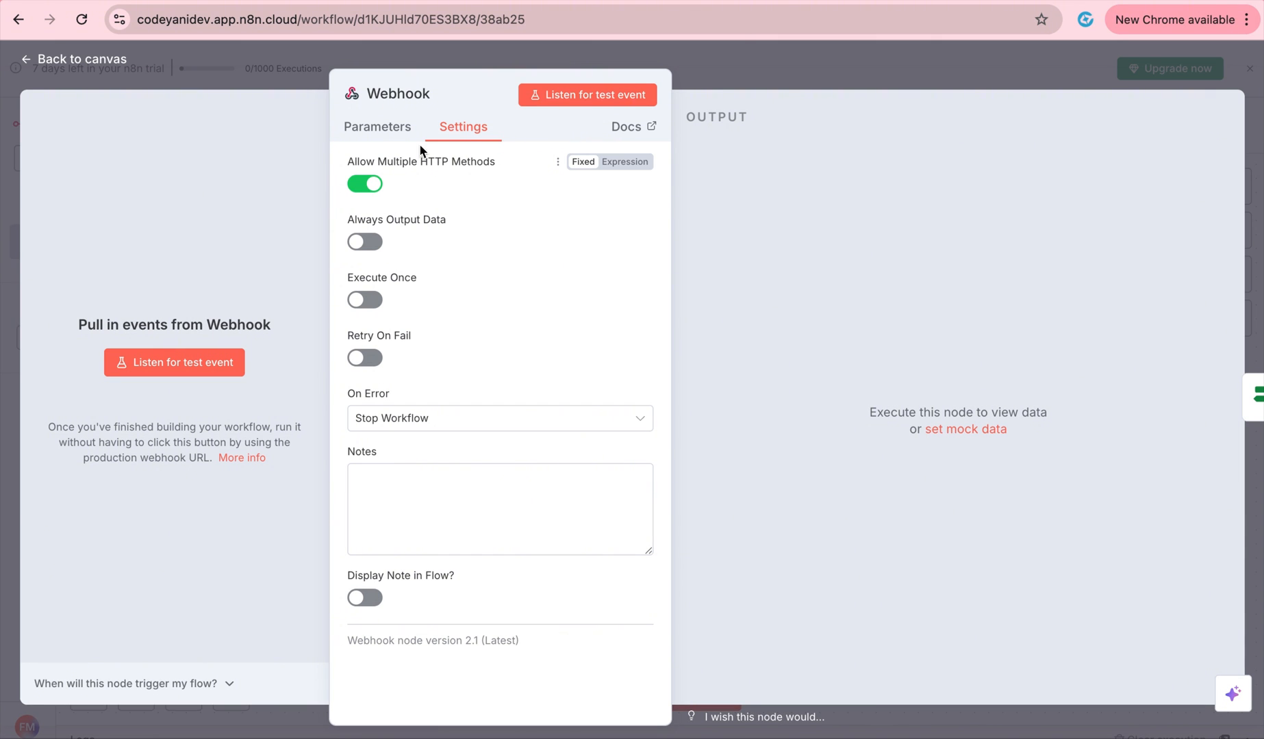
click(396, 130)
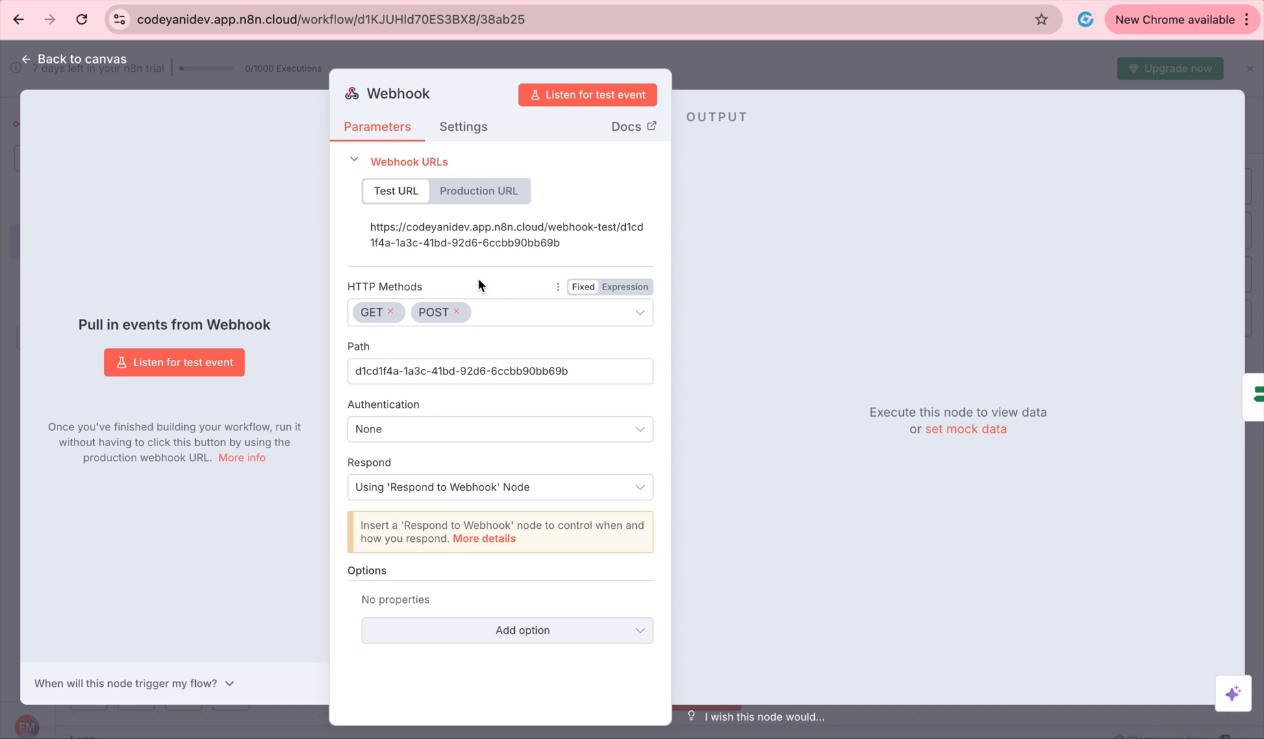
Start a test execution and send 'hi' to the page from Messenger.
click(760, 67)
click(676, 694)
key(ctrl+Left)
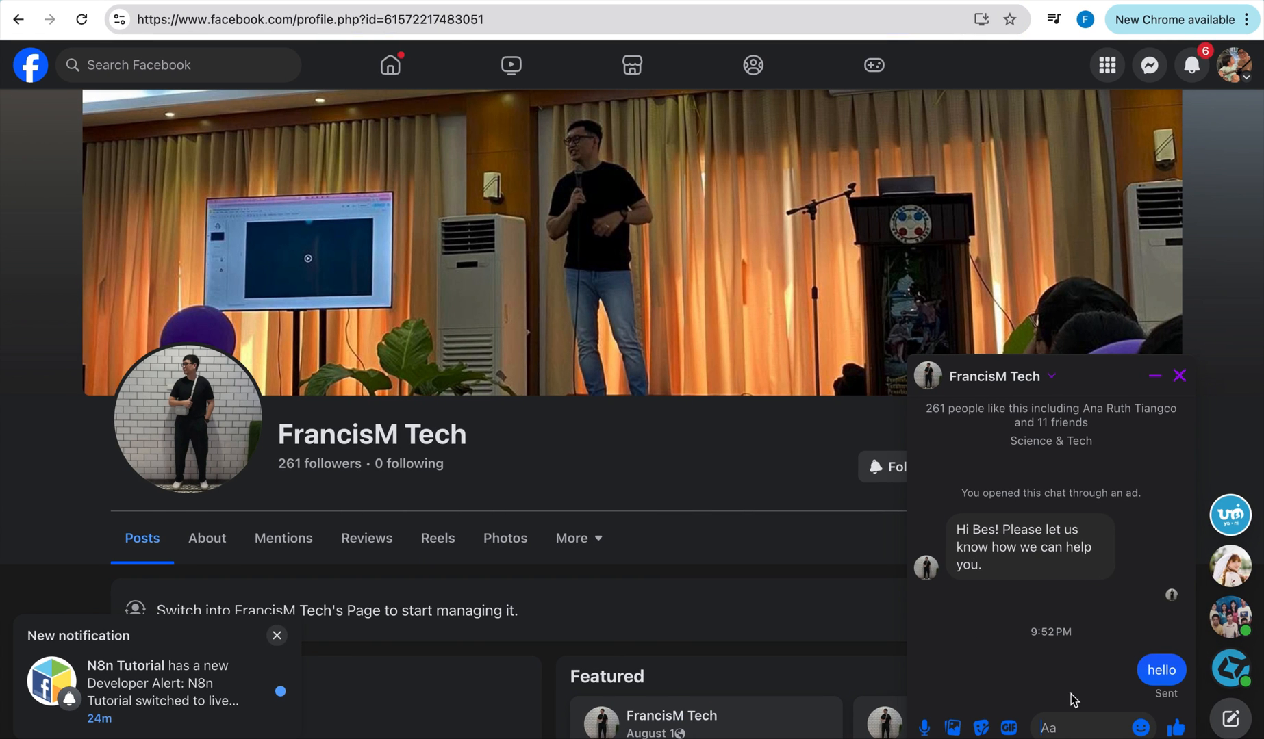
click(1078, 730)
text(hi)
key(Return)
key(ctrl+Right)
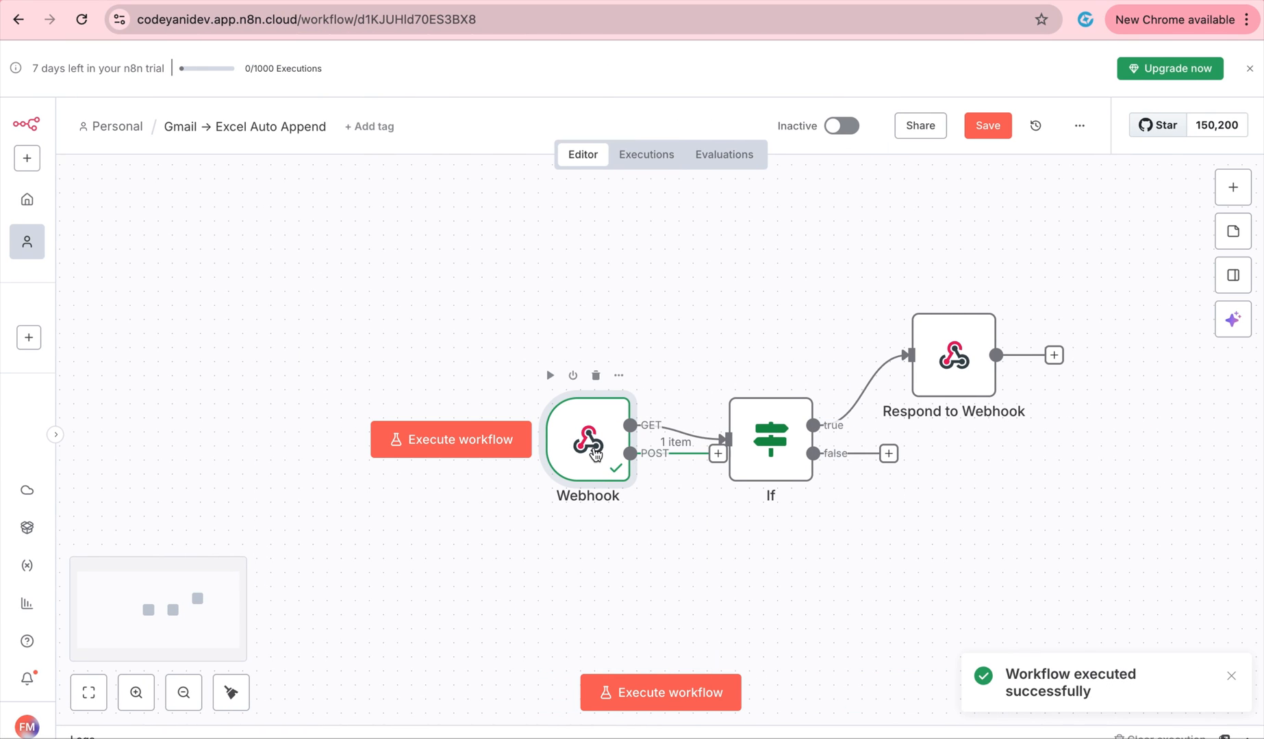
Check the Webhook's POST branch output for the captured 'hi' message text.
double_click(595, 453)
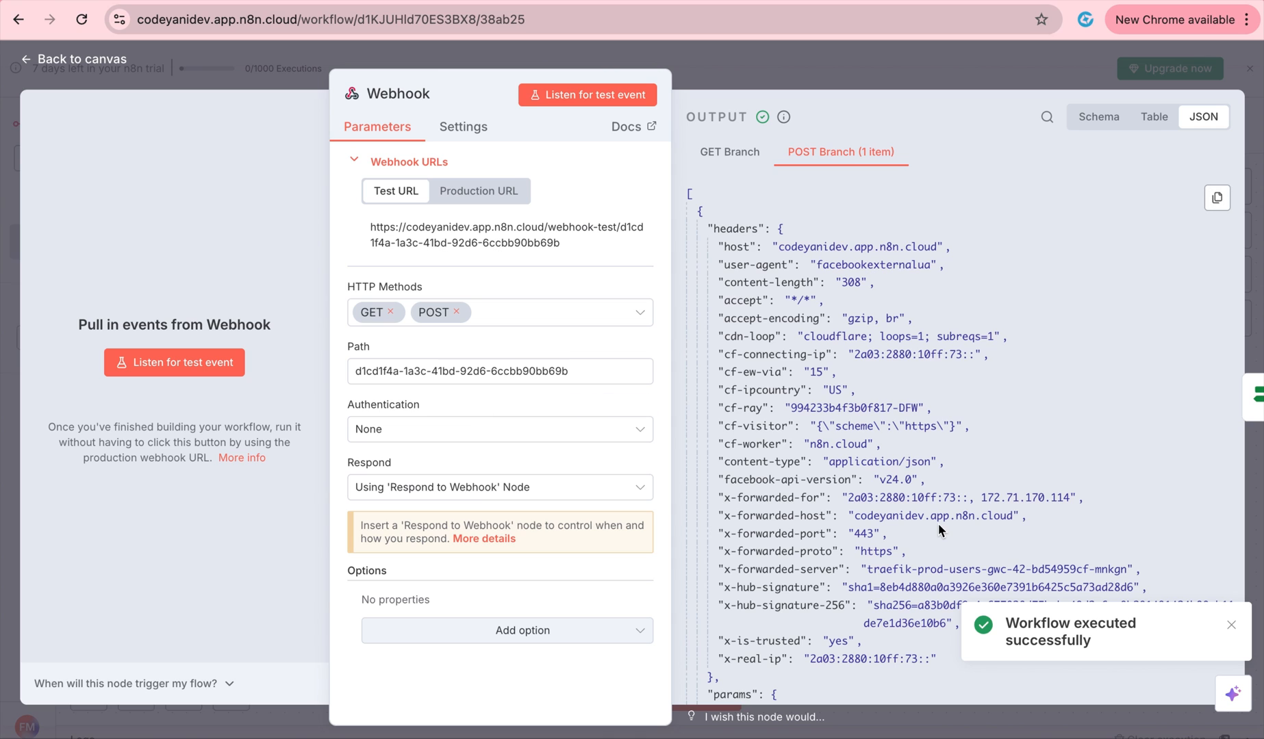
scroll(939, 525, down, 10)
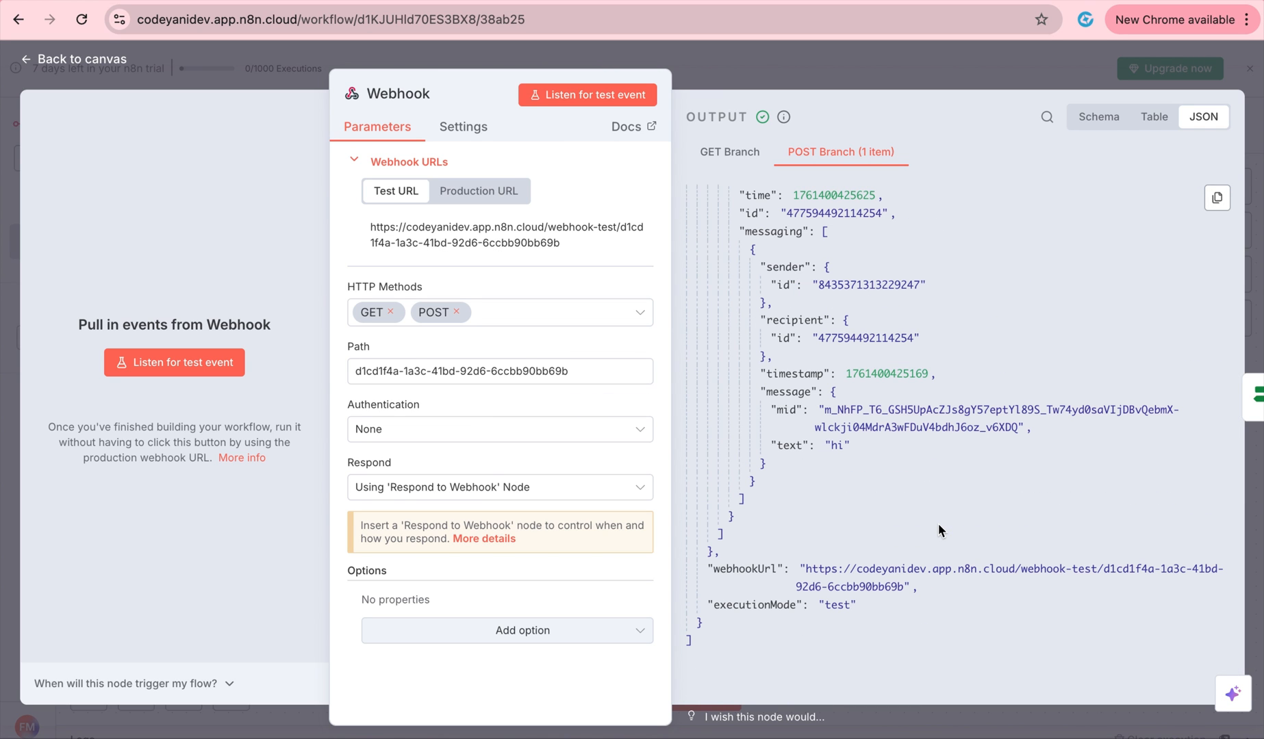
drag(864, 445, 760, 450)
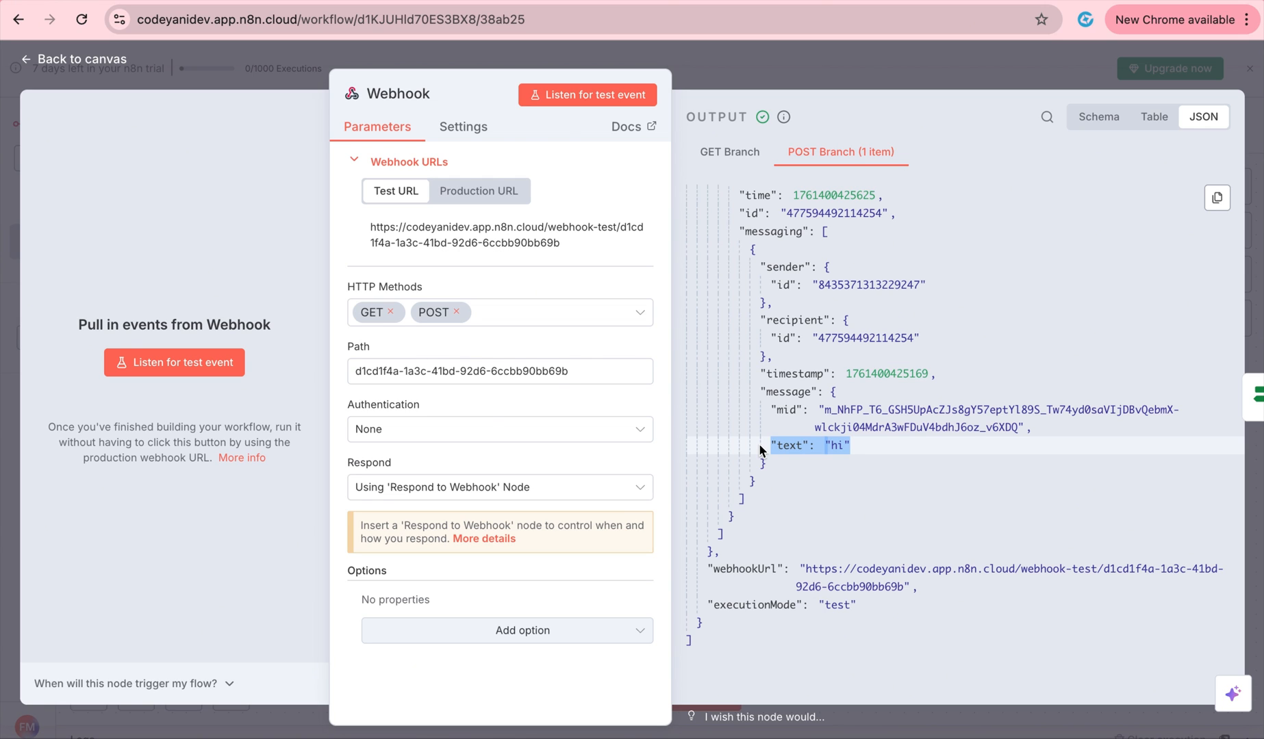
click(770, 74)
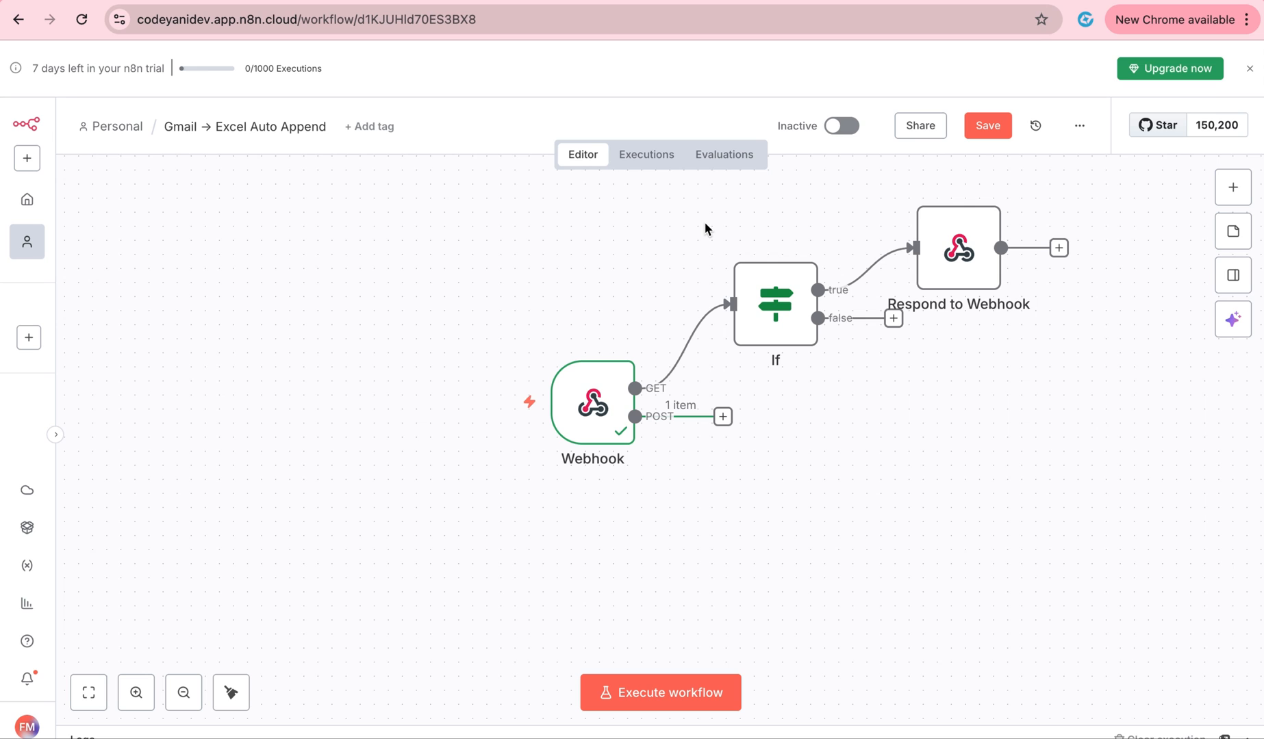
click(723, 417)
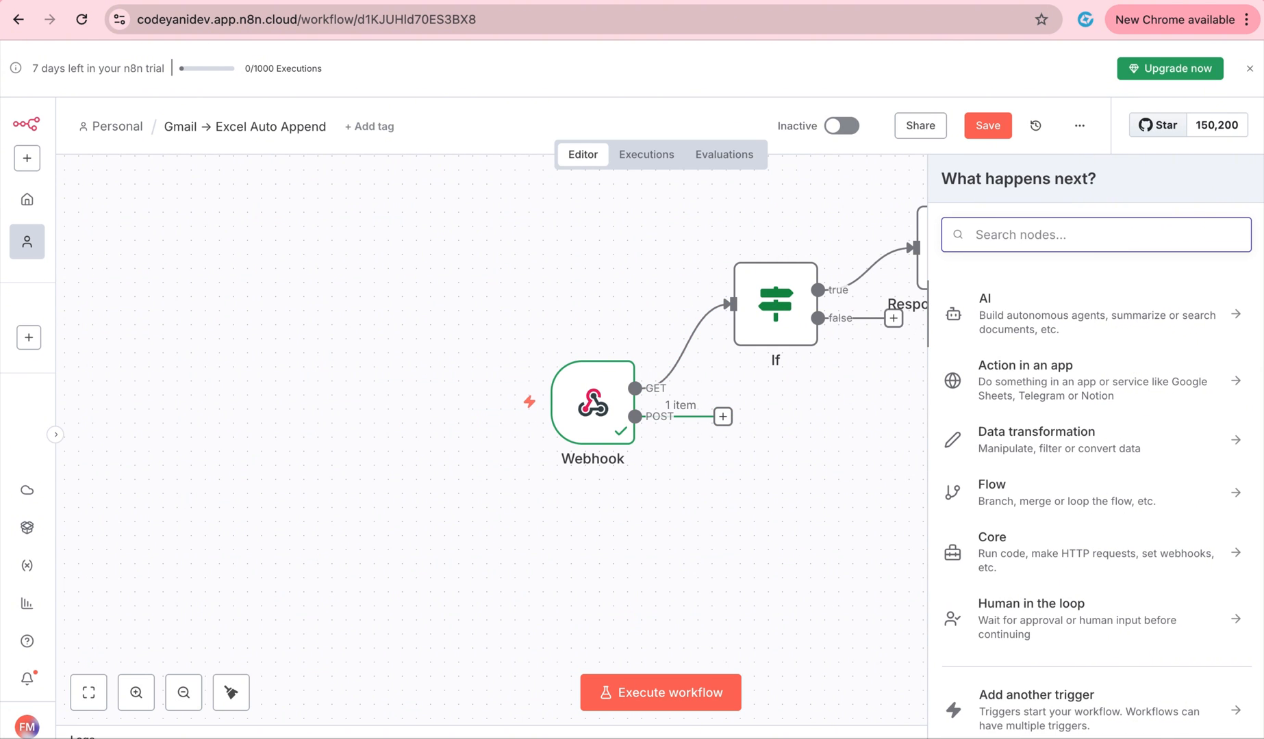
Add an AI Agent node after the Webhook's POST output.
text(ai )
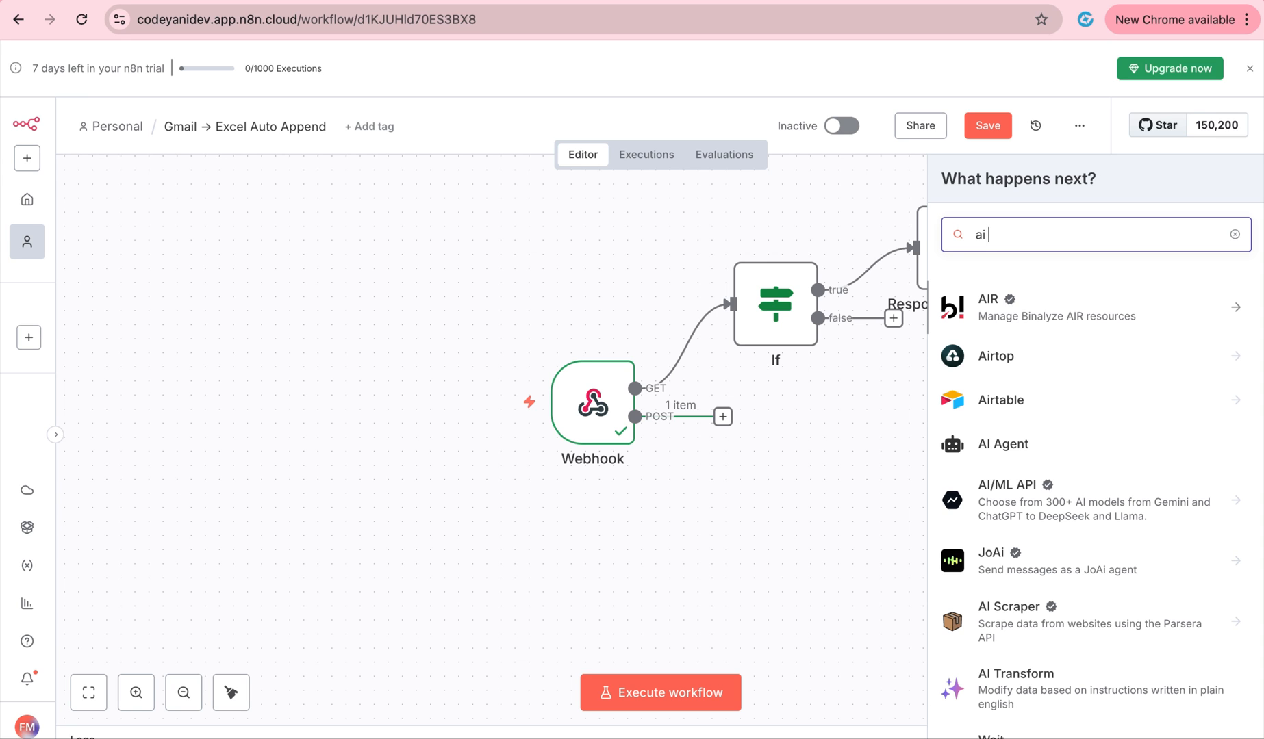
text(agent)
click(994, 308)
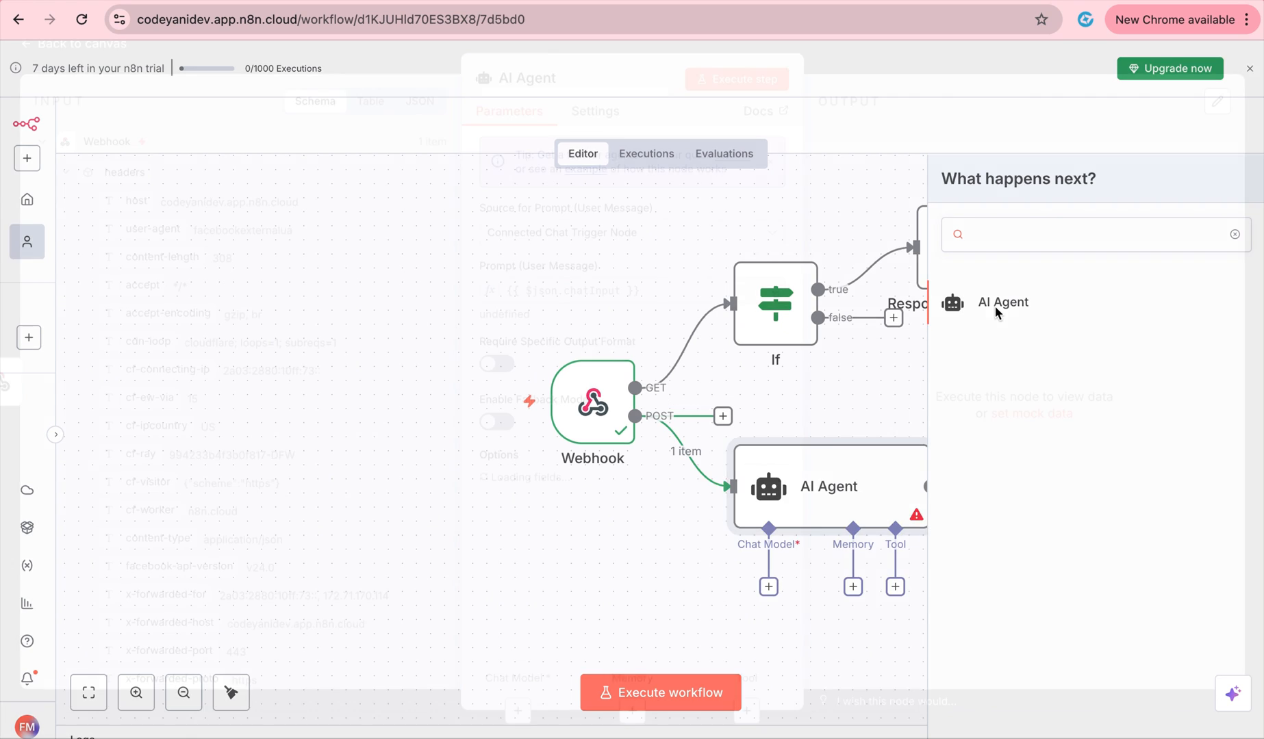
click(845, 85)
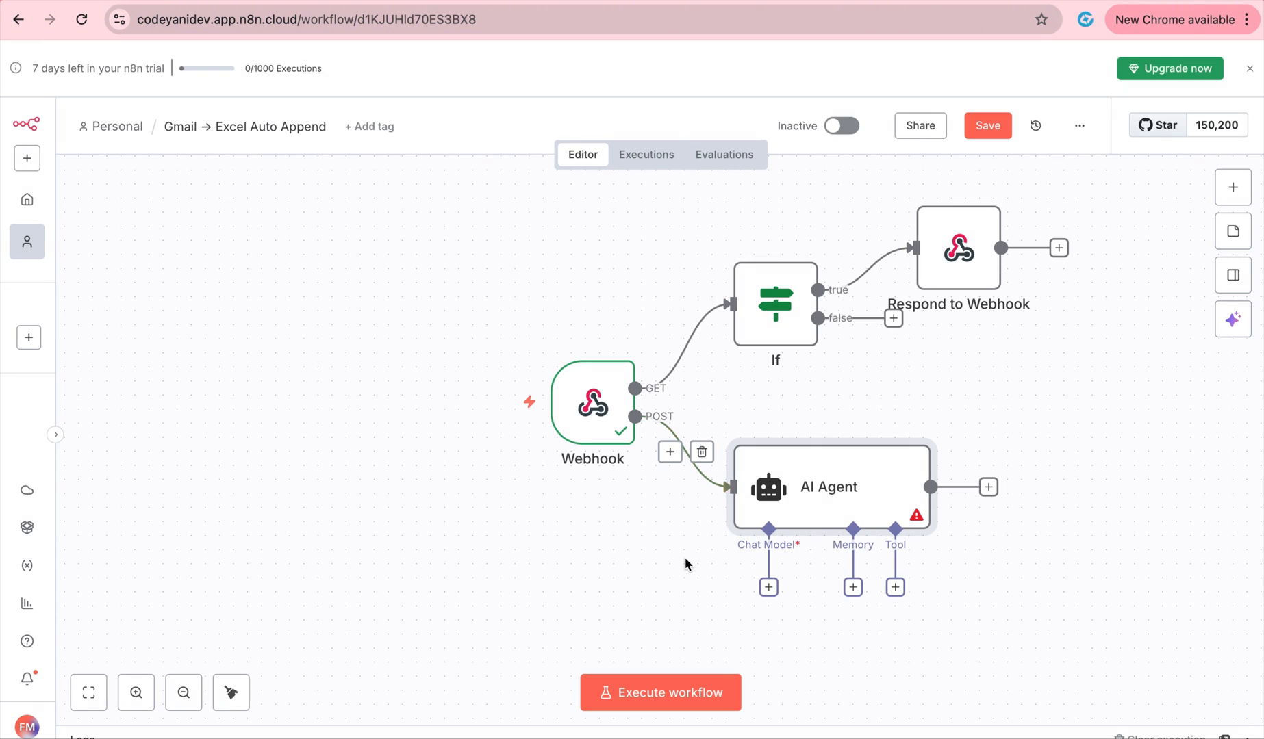
Give the agent an OpenAI Chat Model and begin creating a new OpenAI credential.
click(769, 587)
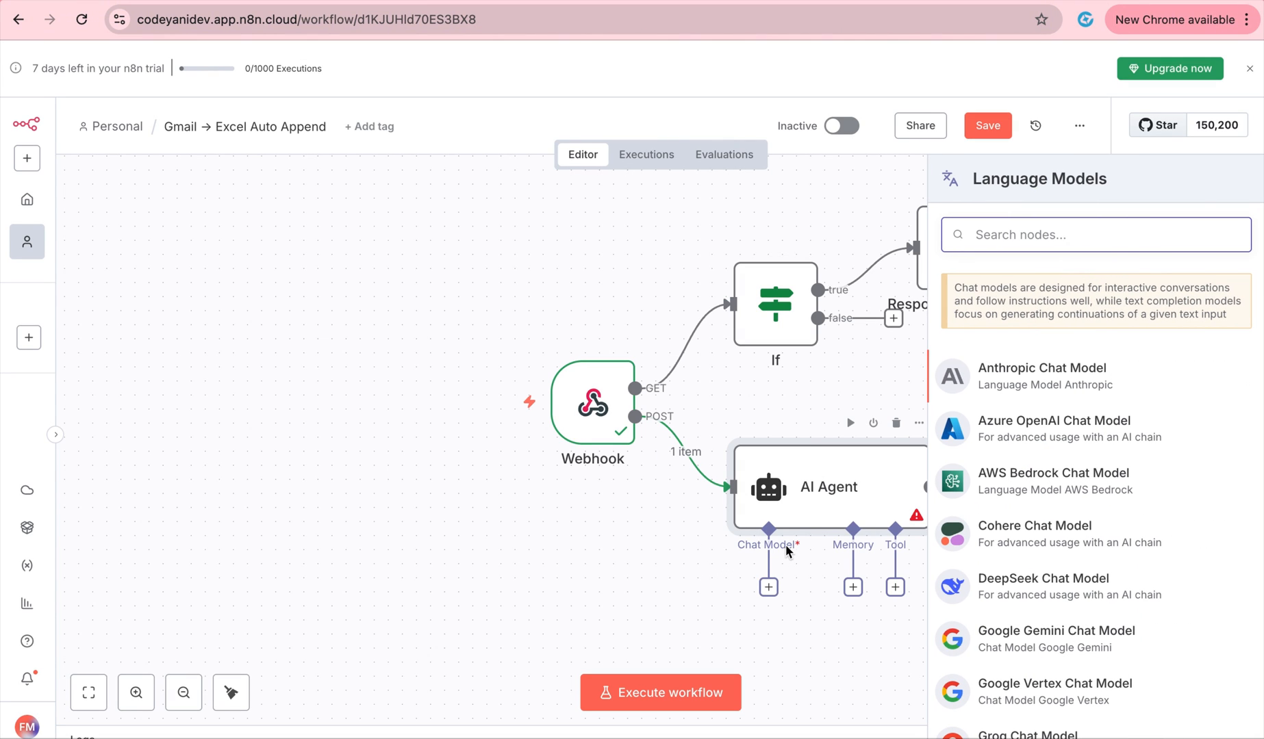
text(open ai)
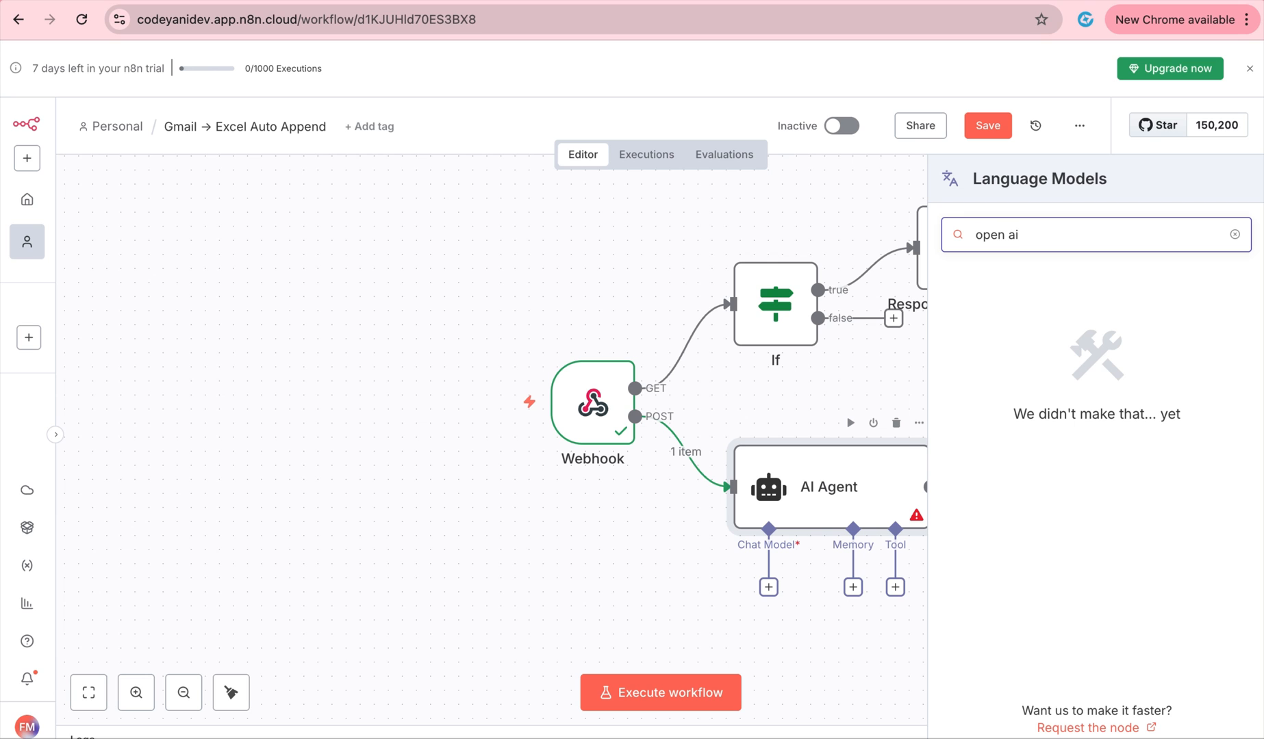
key(BackSpace)
key(BackSpace)
key(BackSpace)
key(BackSpace)
text(a)
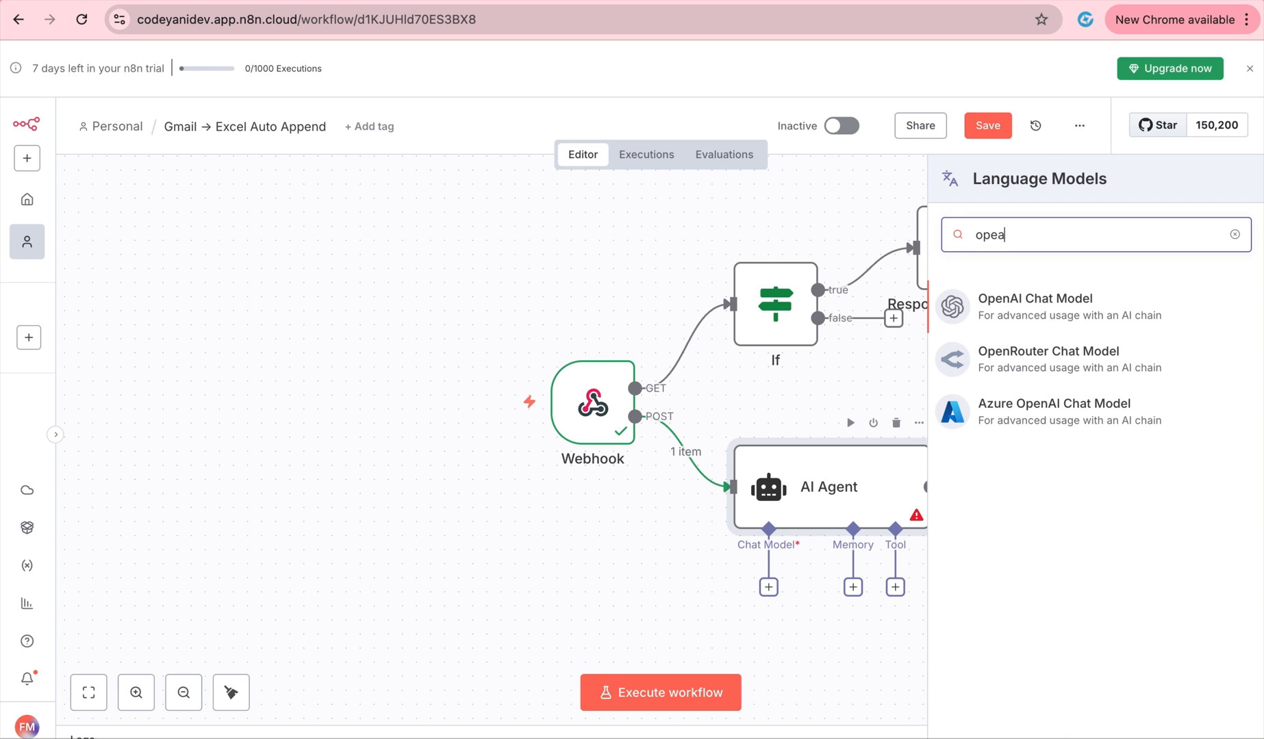
click(1042, 297)
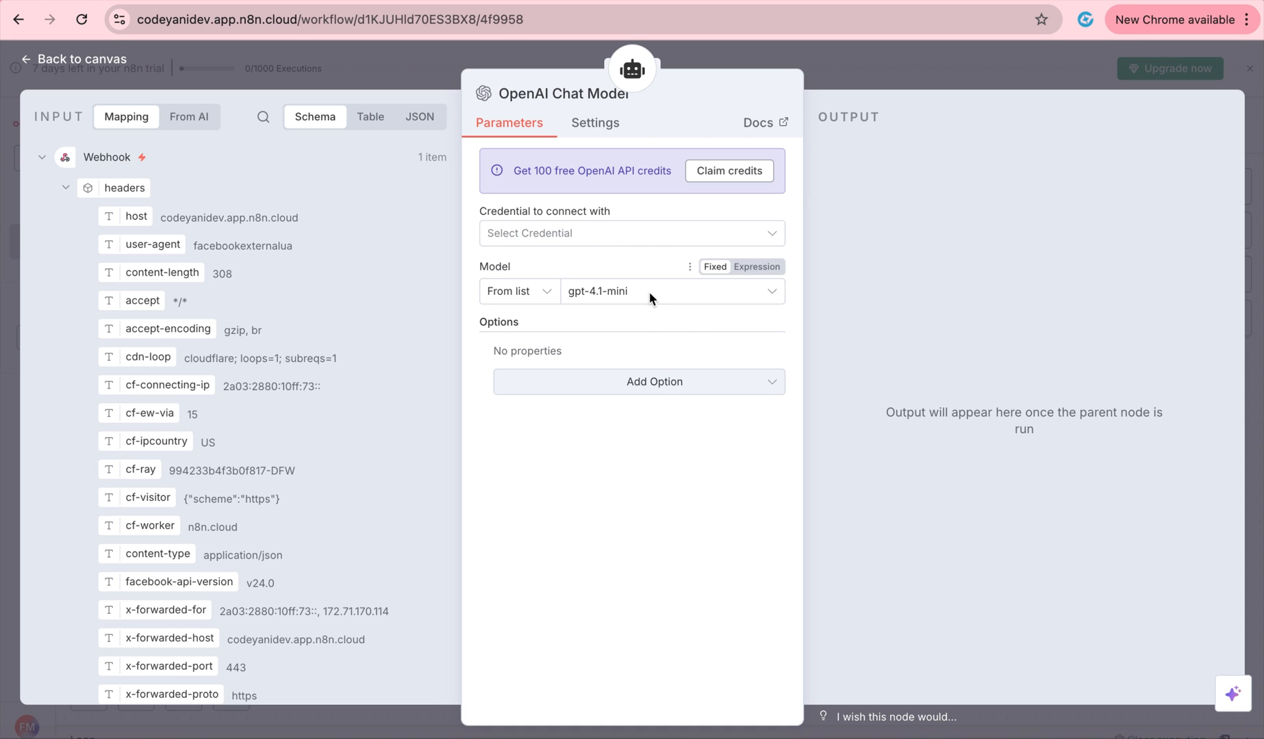
click(733, 232)
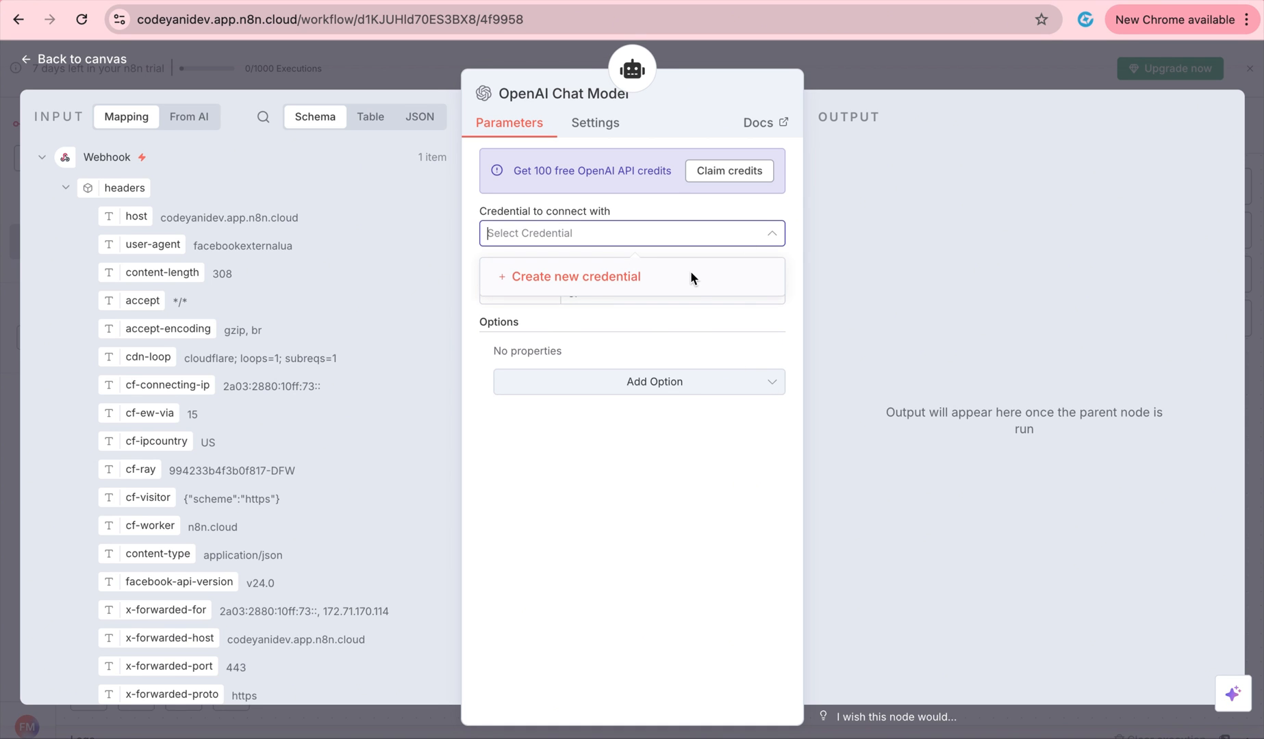
click(686, 274)
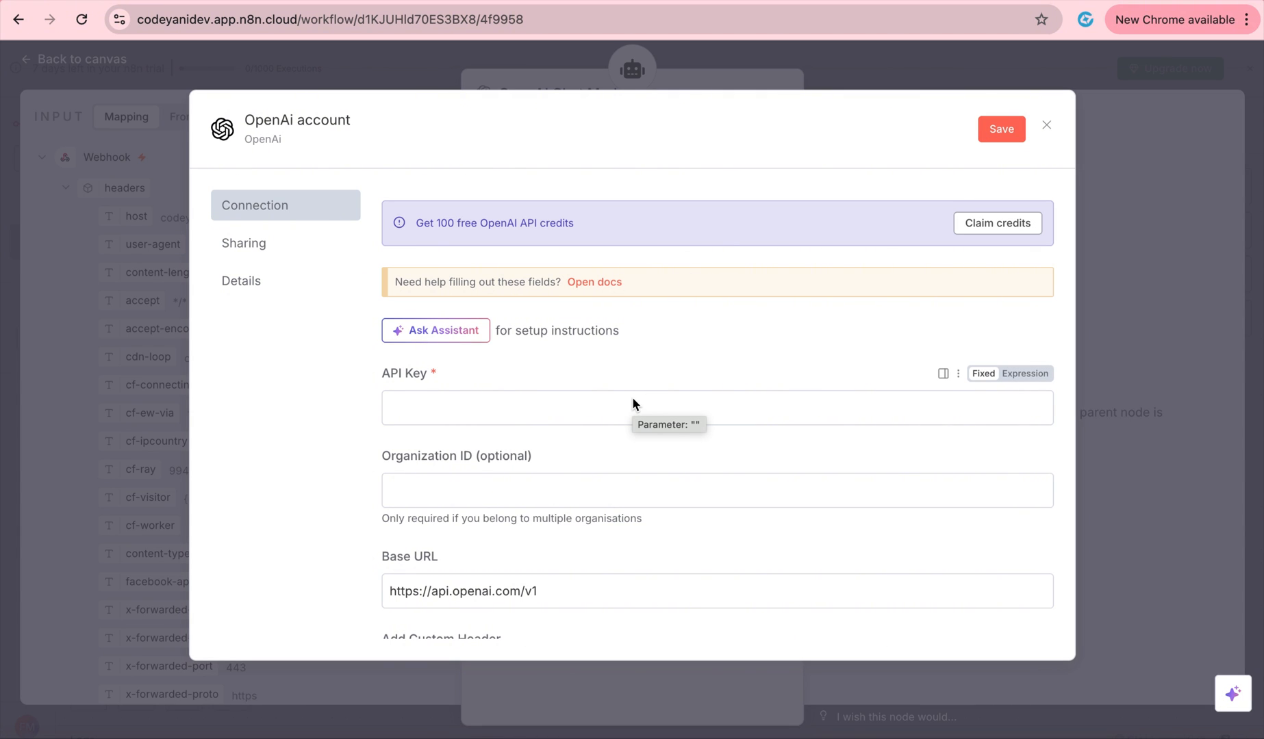
key(ctrl+Right)
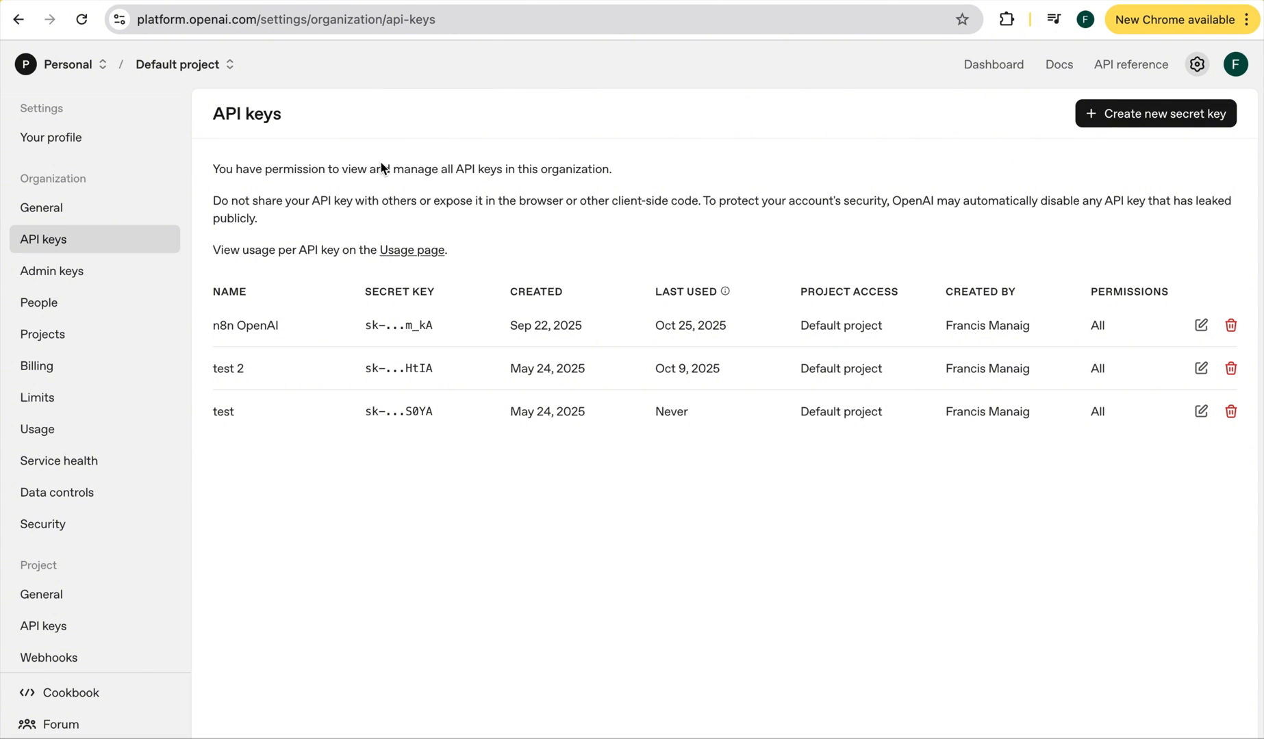
key(ctrl+Left)
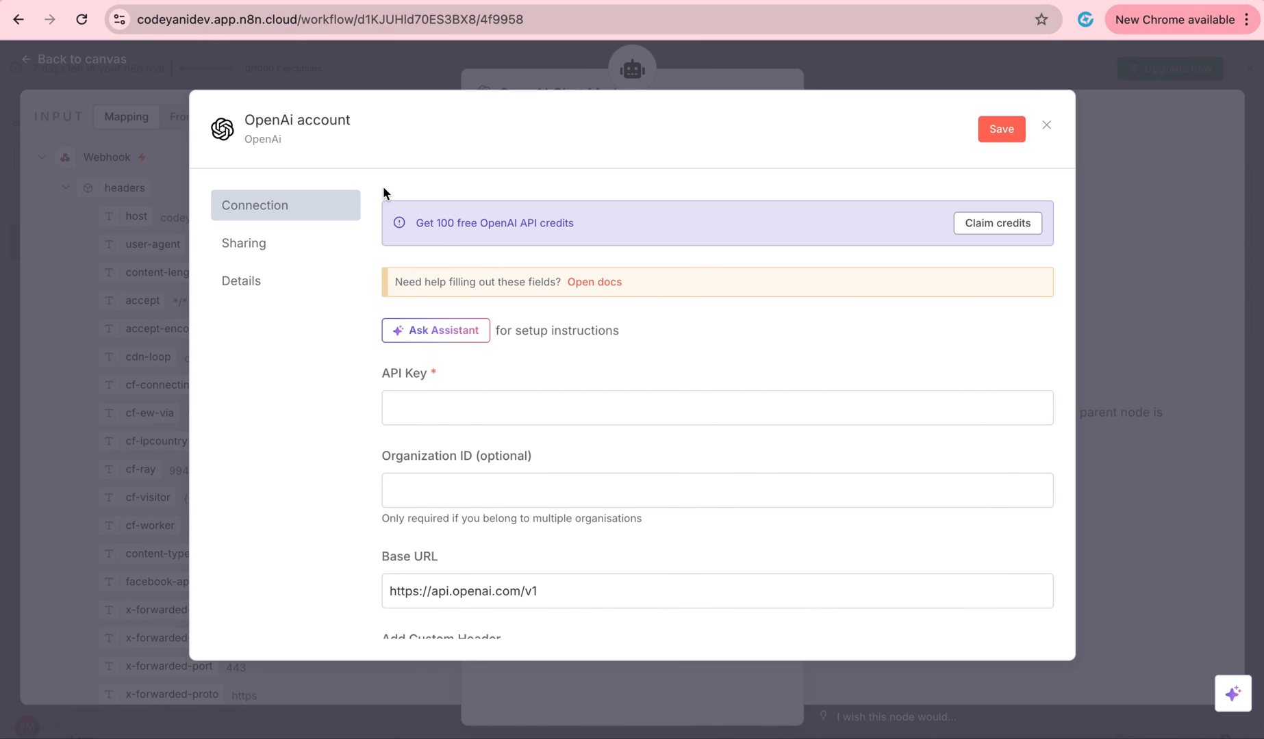
Paste the OpenAI API key into the credential, save it, and close the model settings.
click(470, 409)
key(super+v)
scroll(470, 408, down, 5)
scroll(470, 408, up, 5)
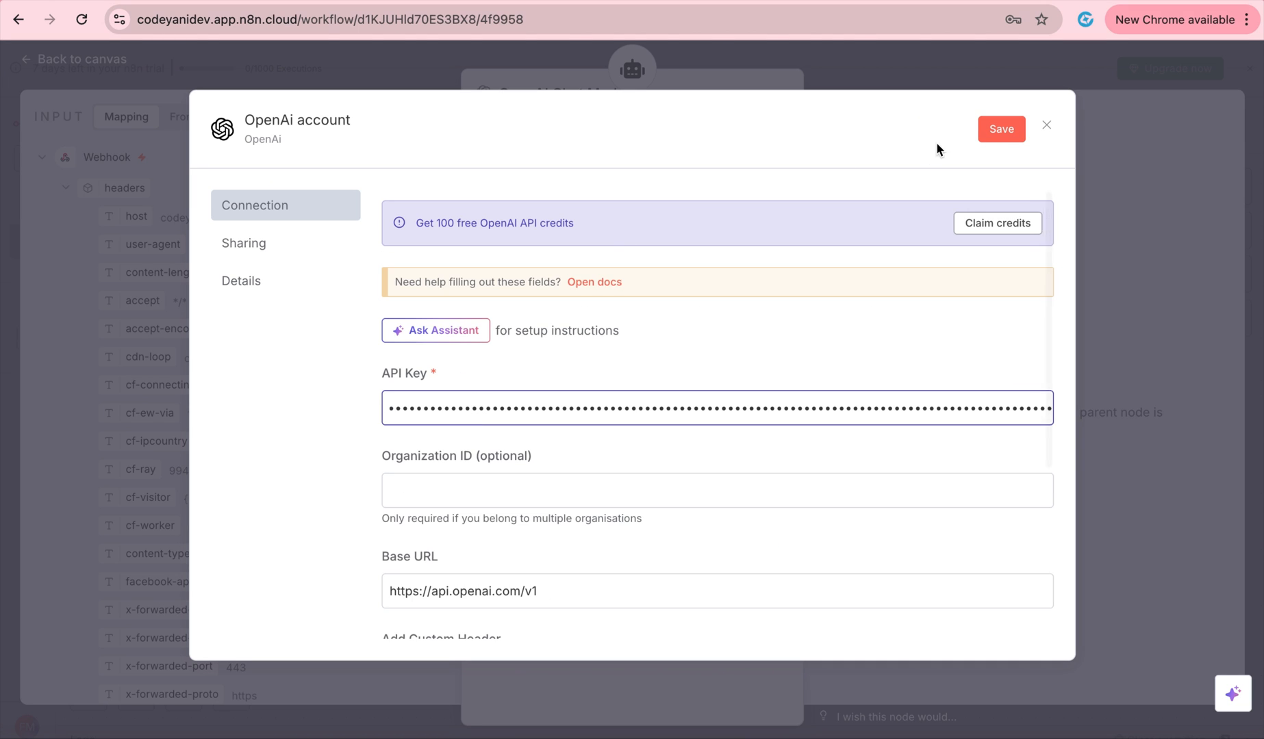
click(986, 134)
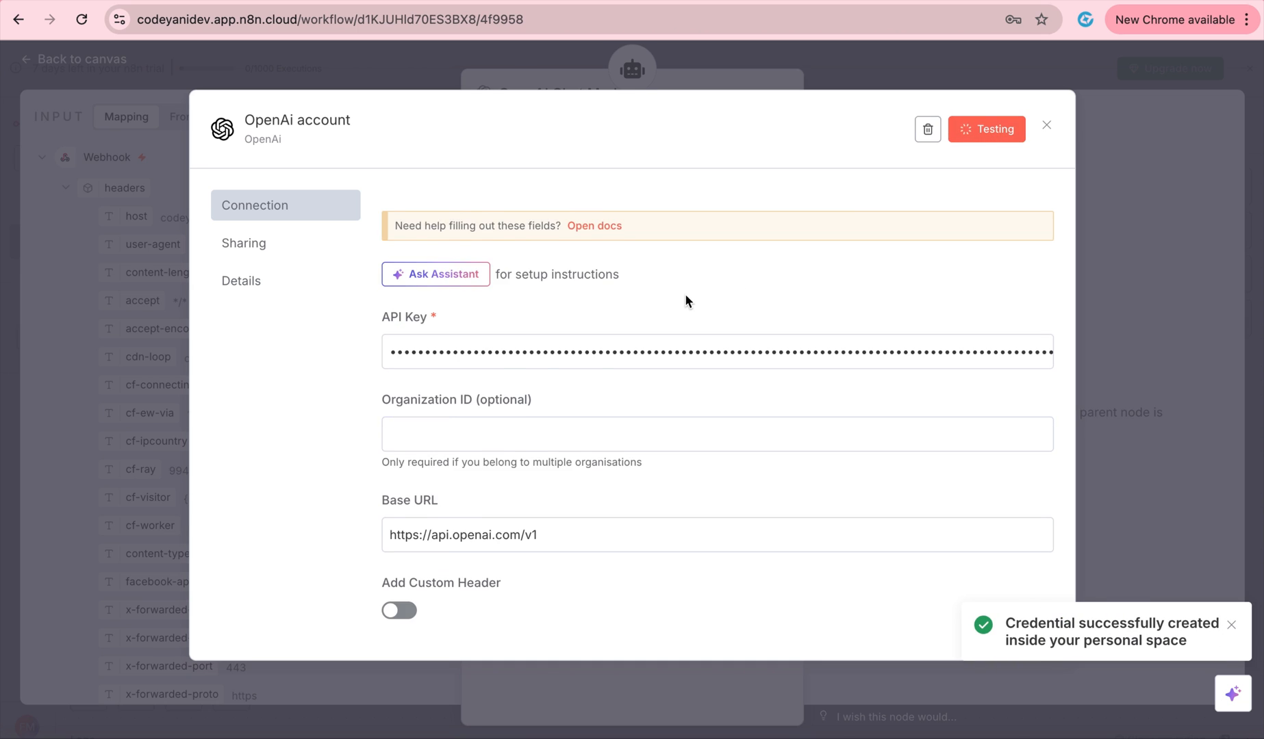
click(1047, 126)
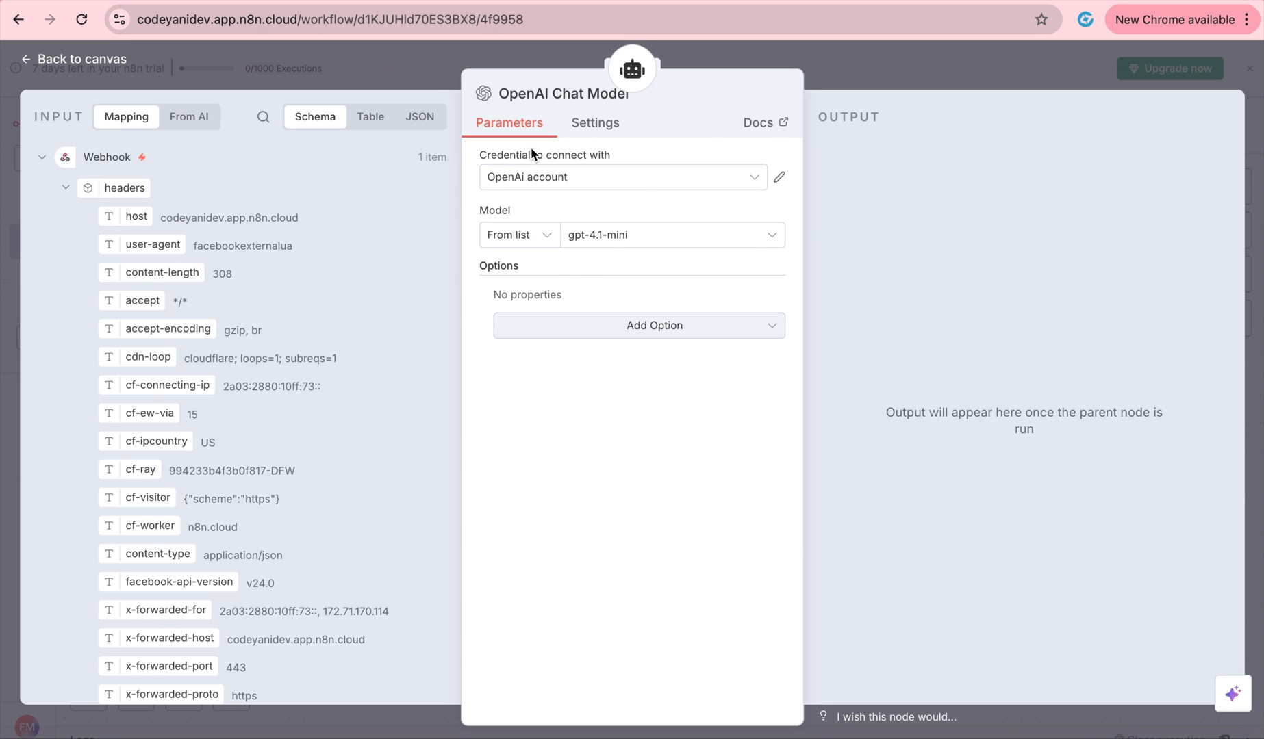
key(Escape)
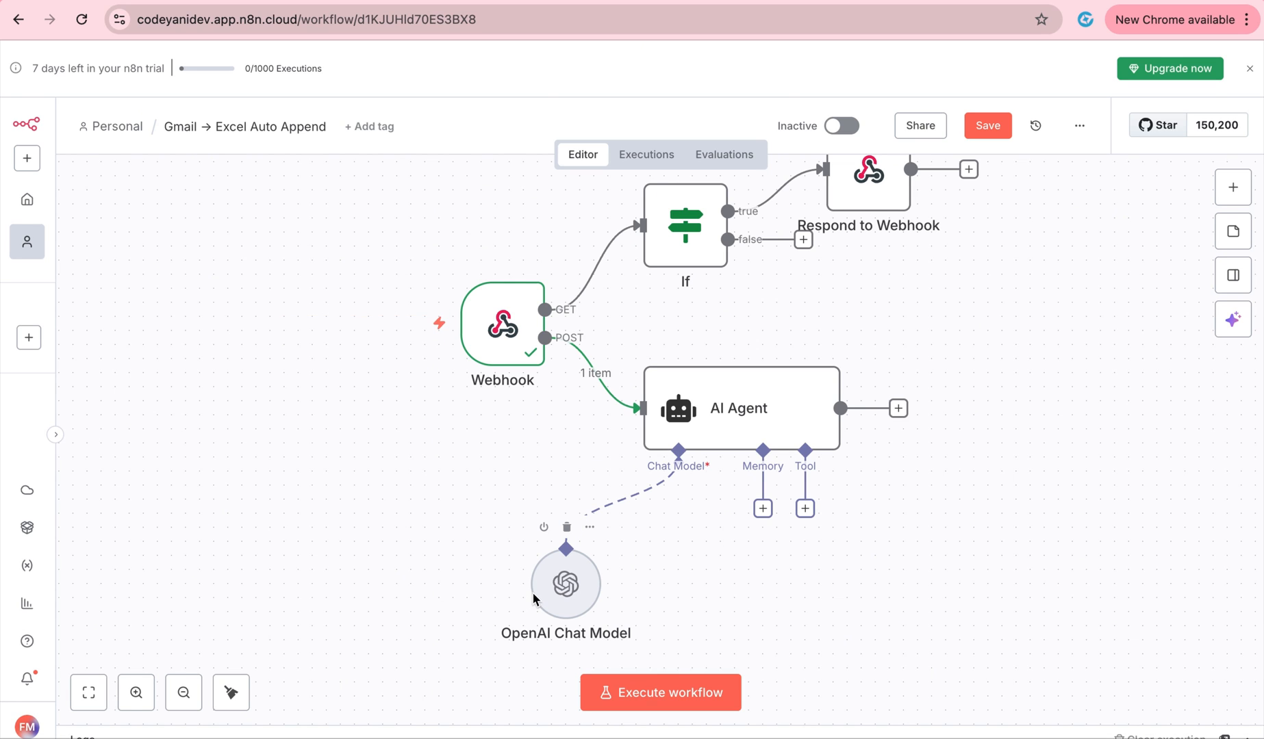
Browse the AI Agent's Tools picker, including MCP Client Tool and vector store options.
click(805, 509)
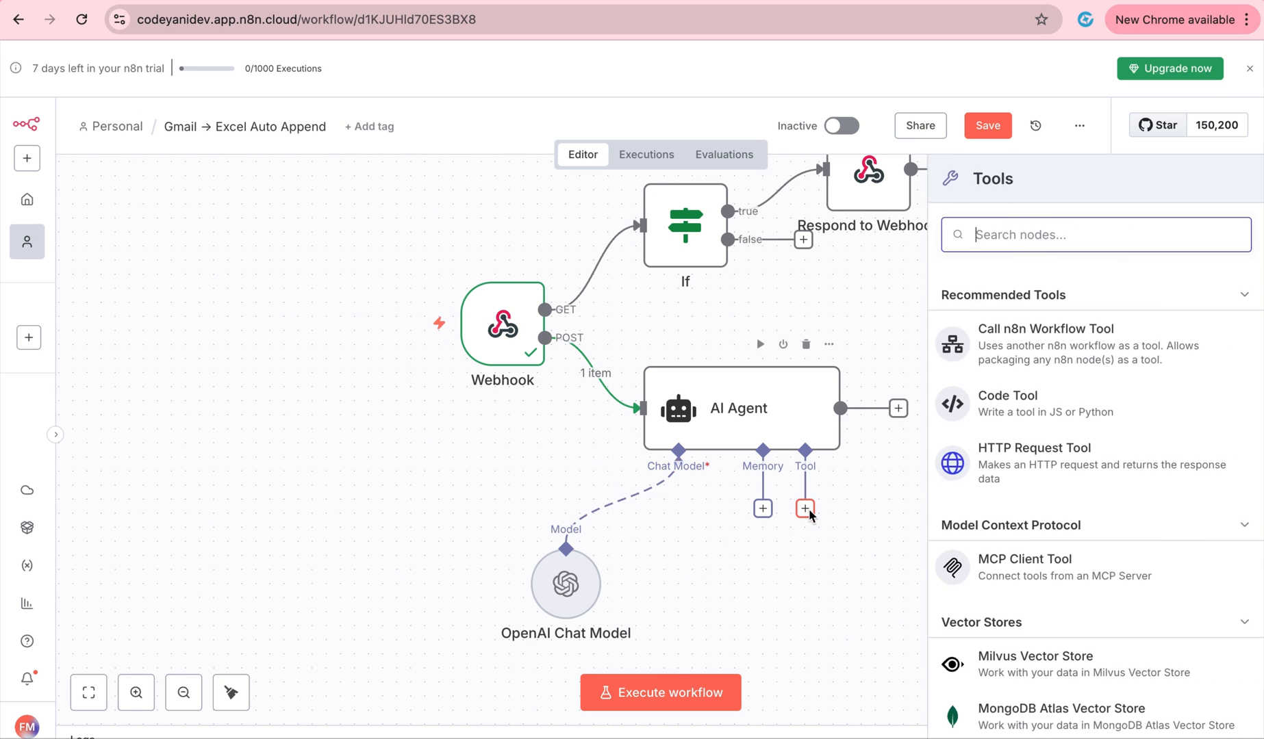
scroll(1186, 410, down, 3)
scroll(1157, 472, down, 2)
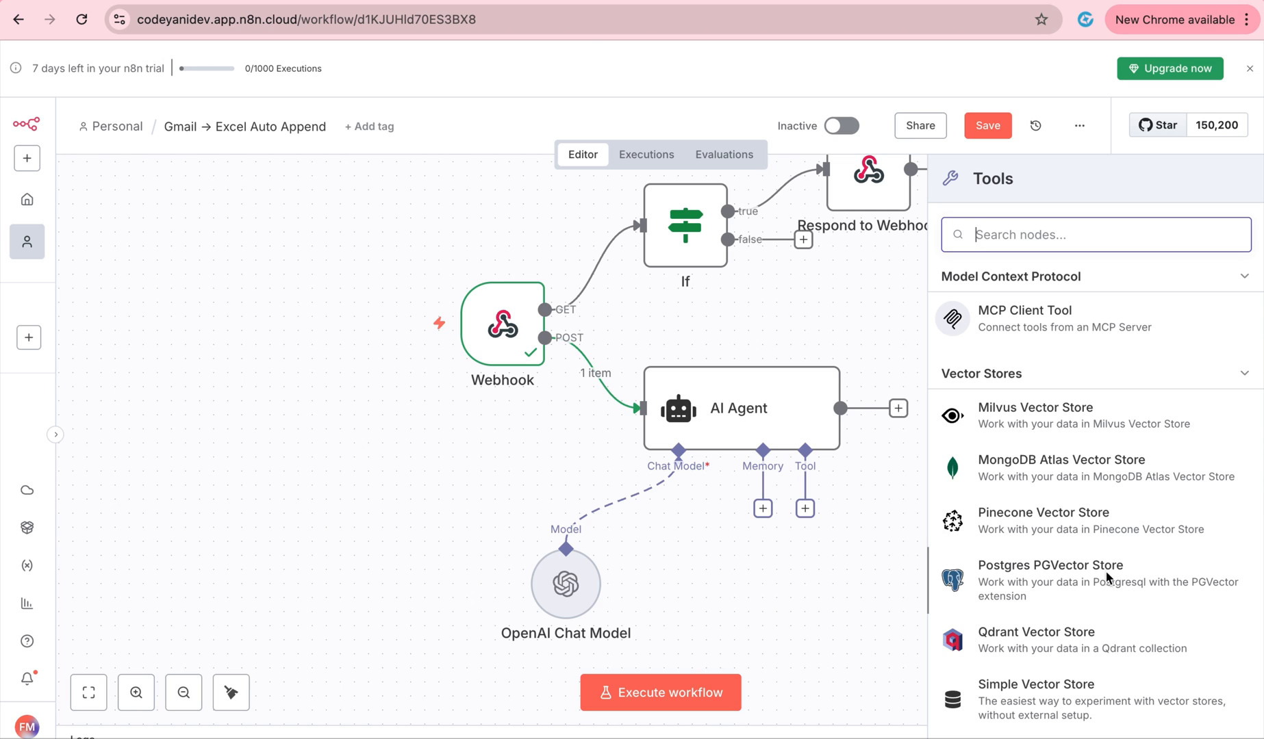
Add Simple Memory with a defined session key from the message mid and context window 20.
click(762, 537)
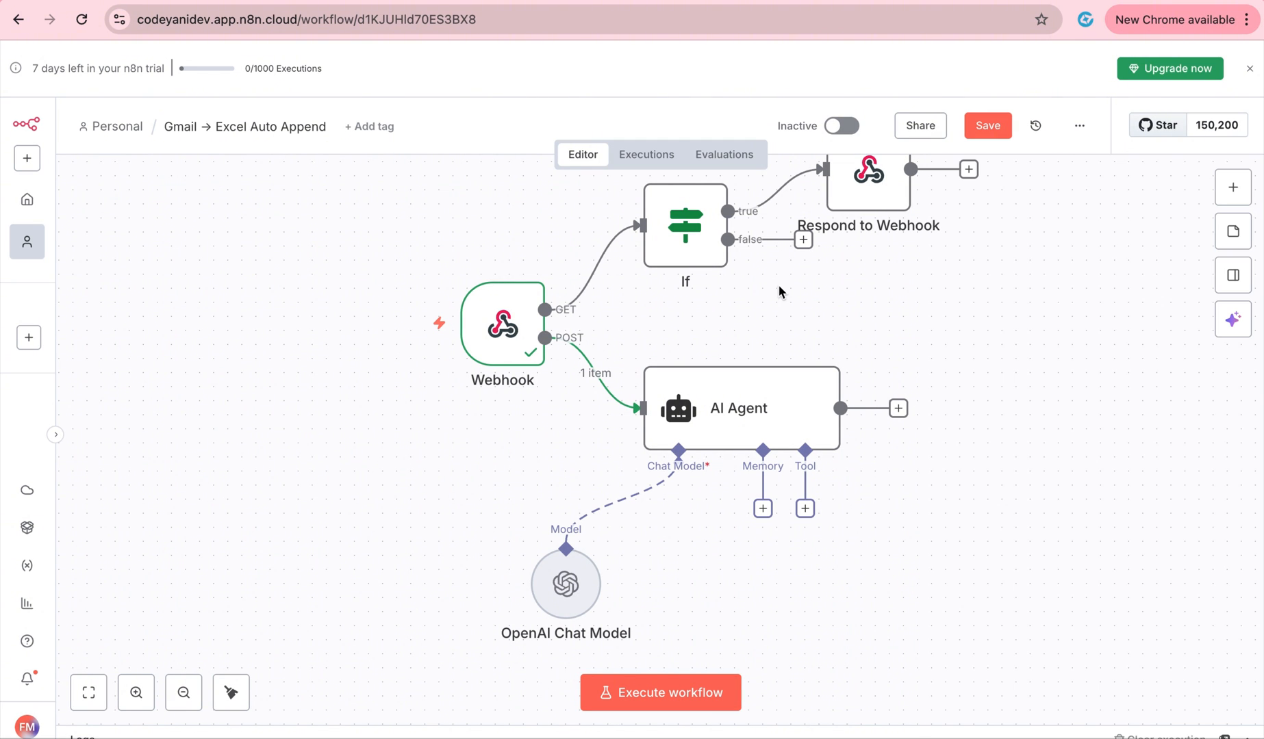
click(762, 508)
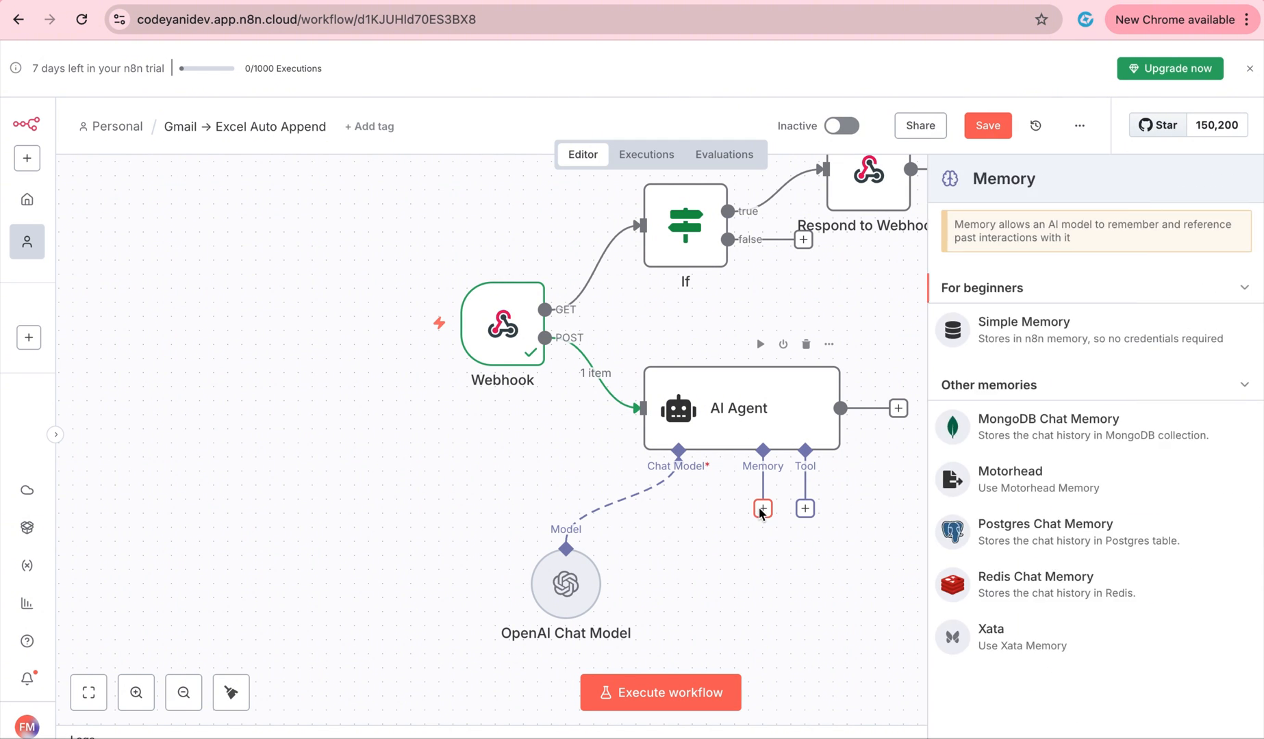
click(1060, 345)
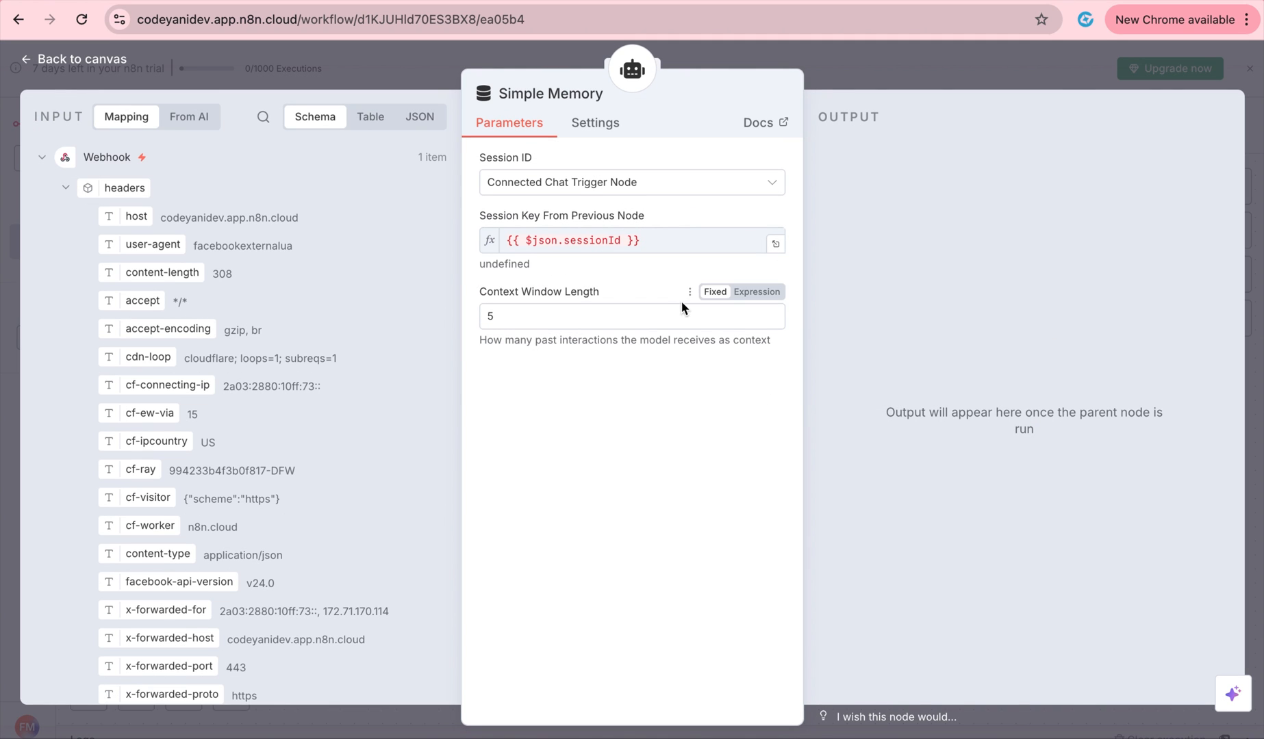
click(753, 181)
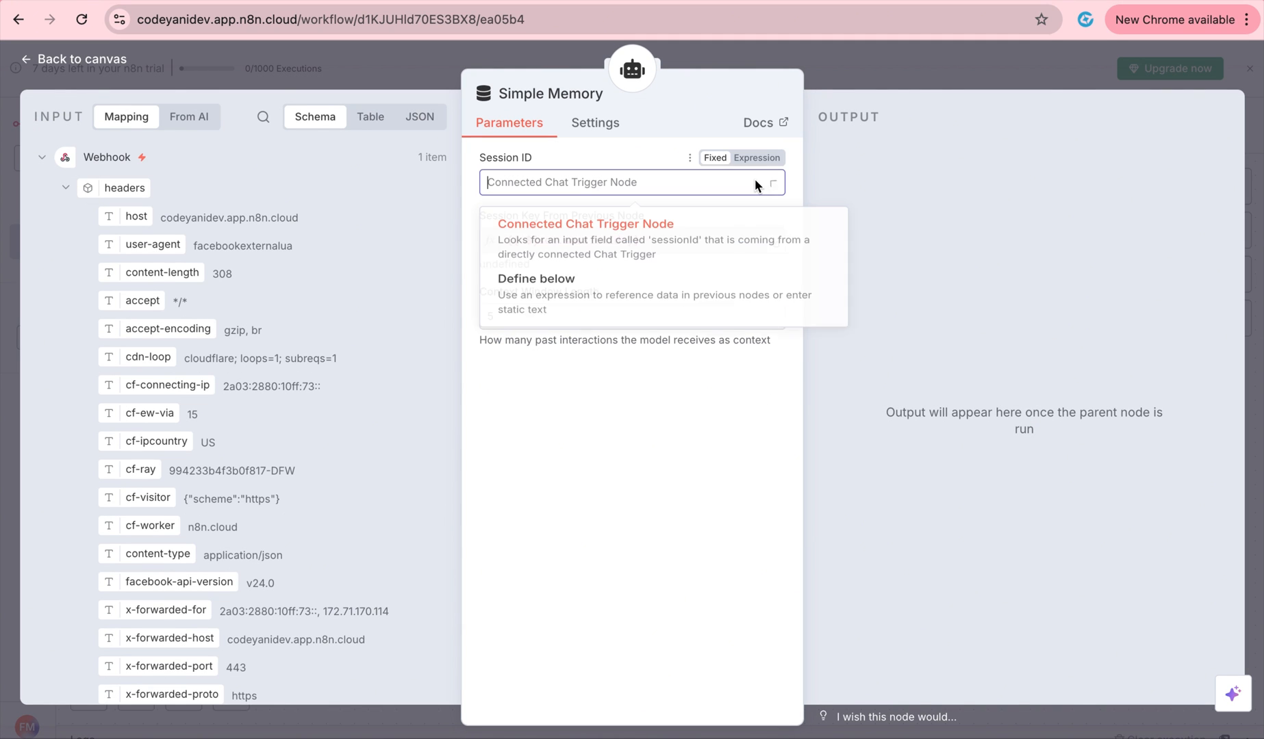
click(689, 283)
scroll(378, 382, down, 10)
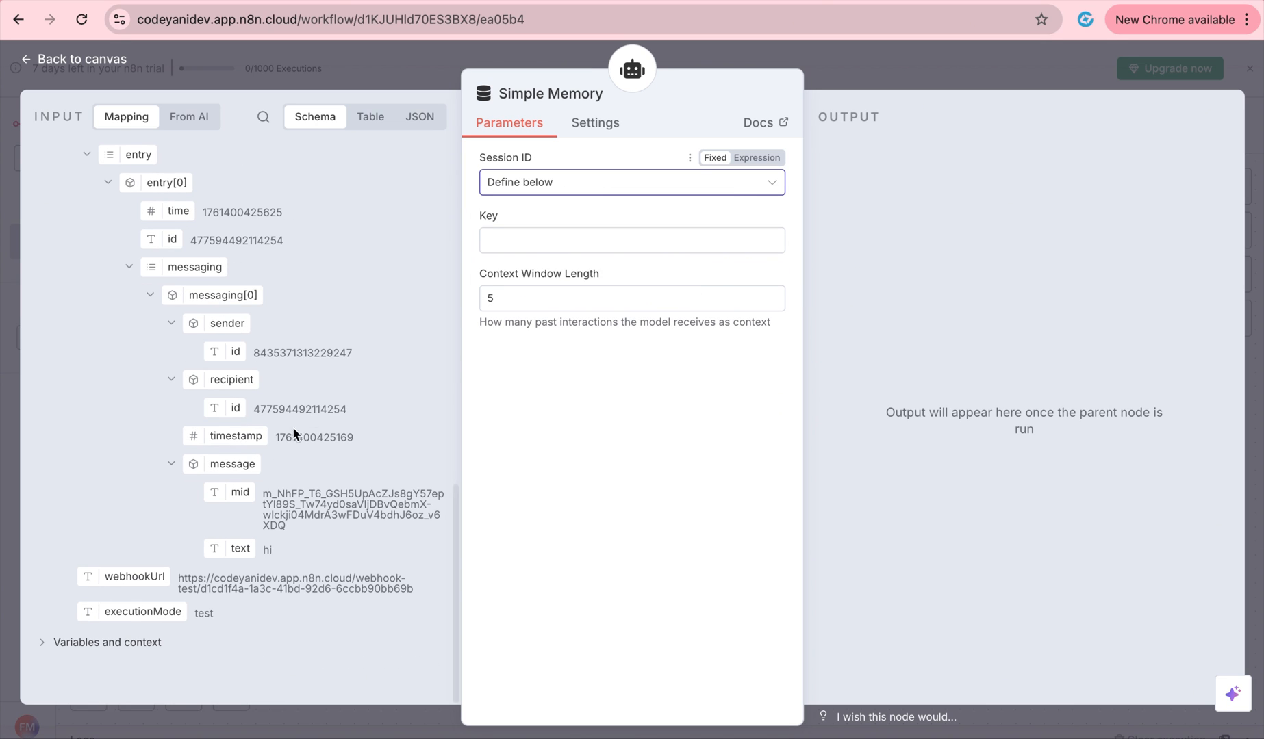
drag(243, 497, 574, 249)
click(580, 456)
double_click(490, 335)
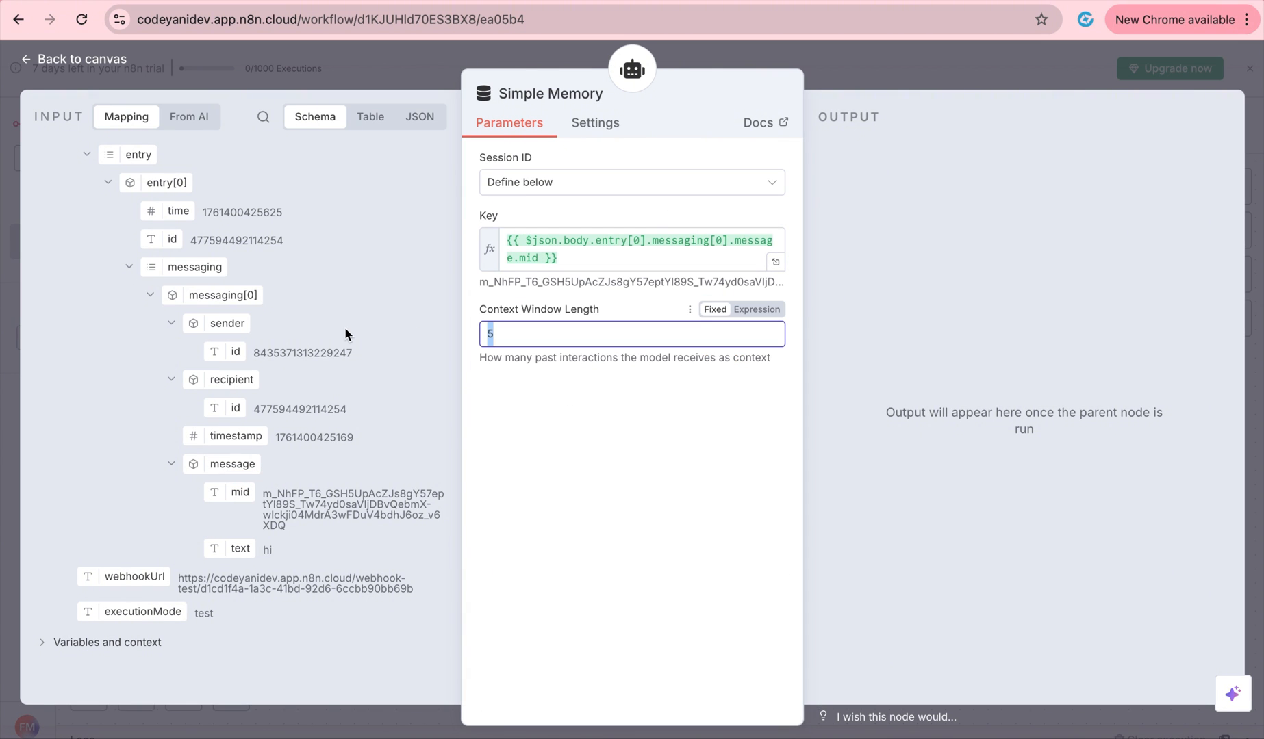
text(20)
click(888, 61)
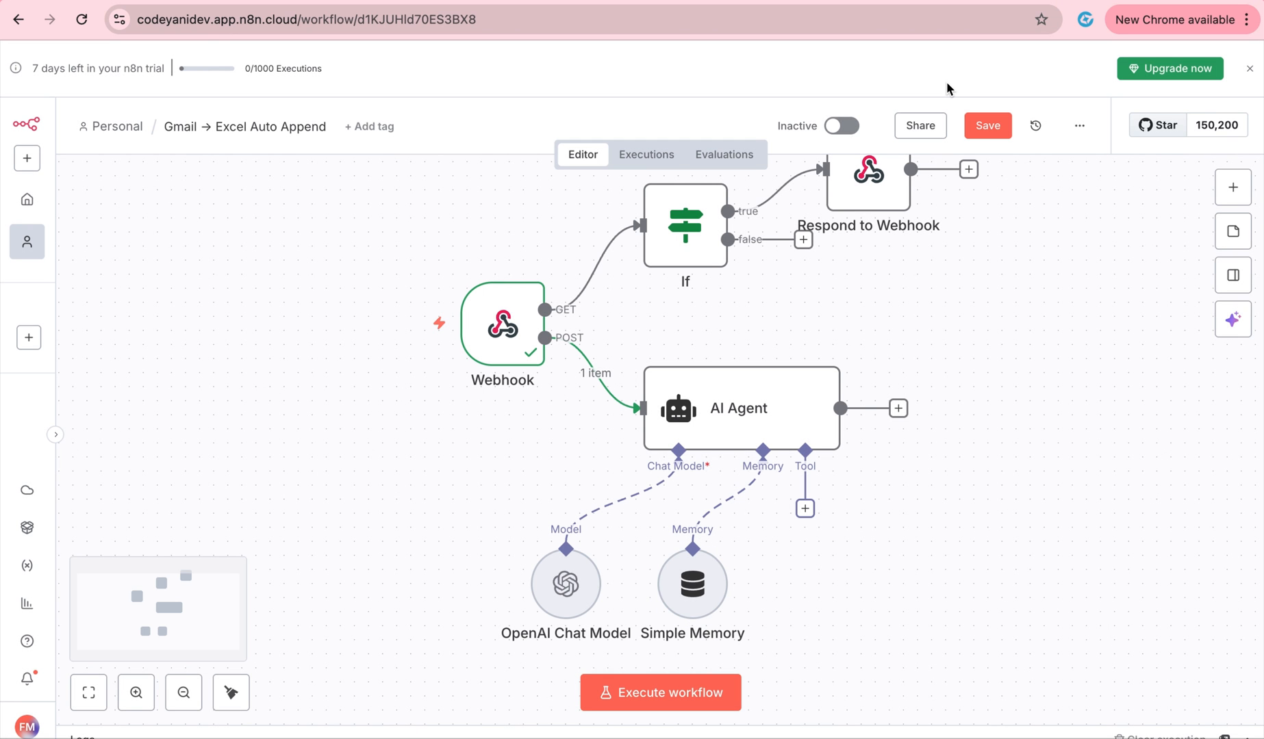
Add a Google Sheets tool and start a new credential with Sign in with Google.
click(805, 508)
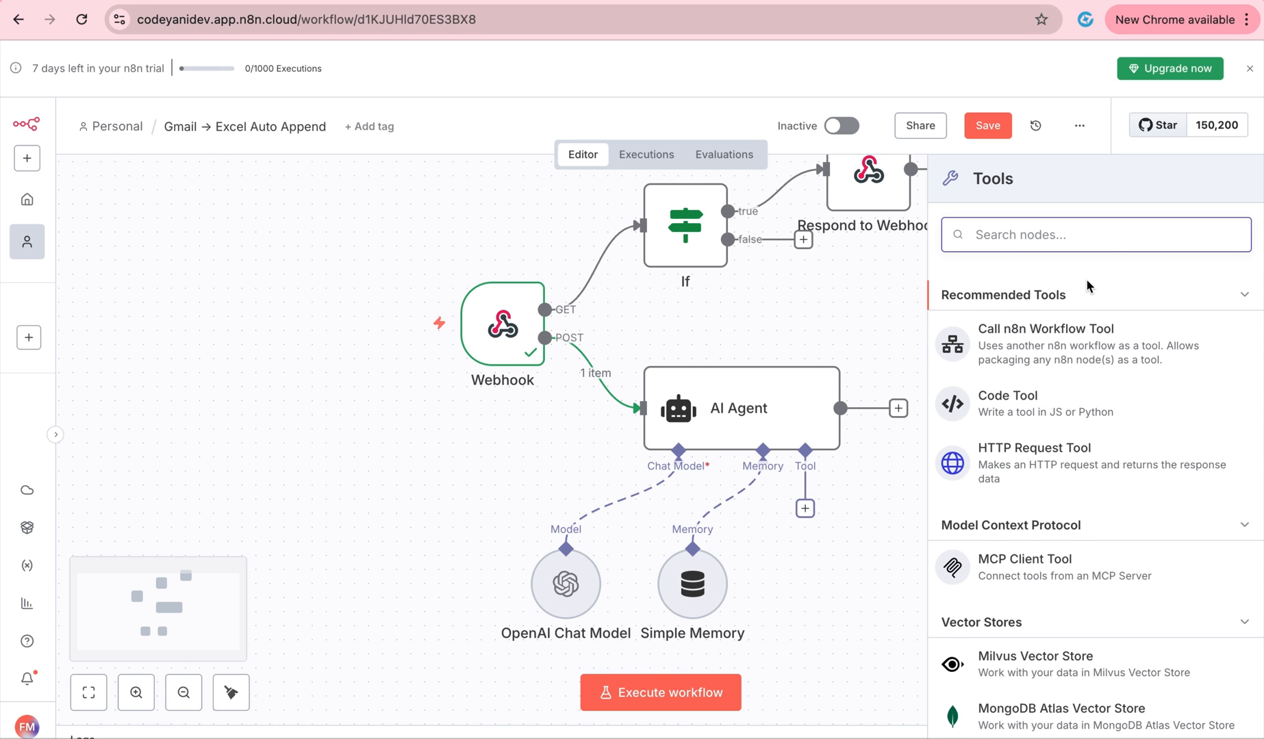
text(sheet)
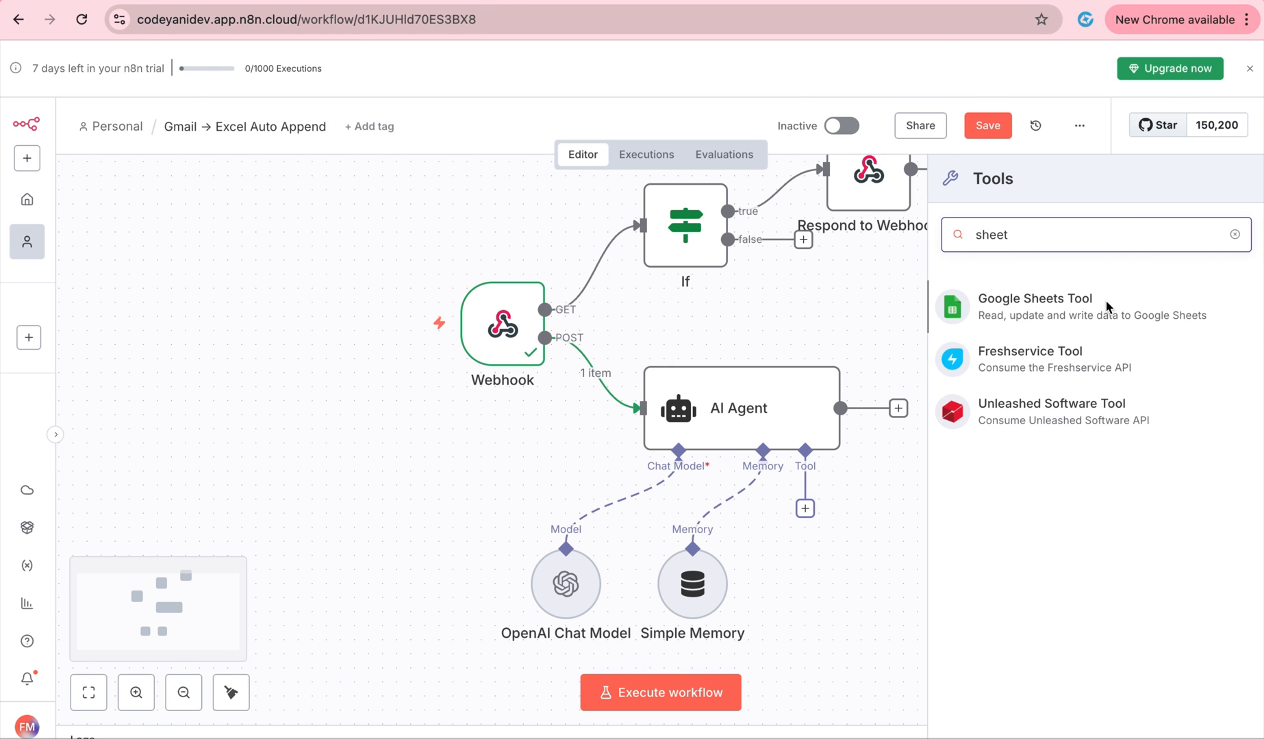
click(1095, 306)
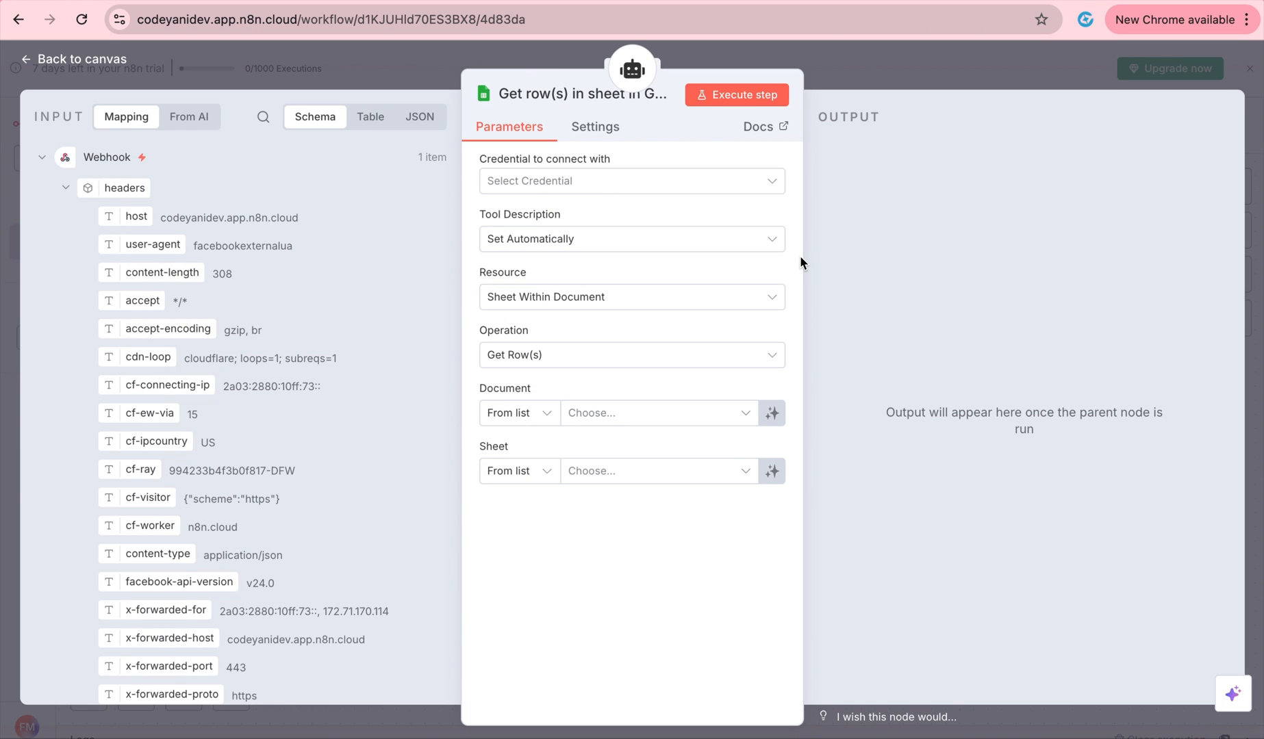
click(663, 179)
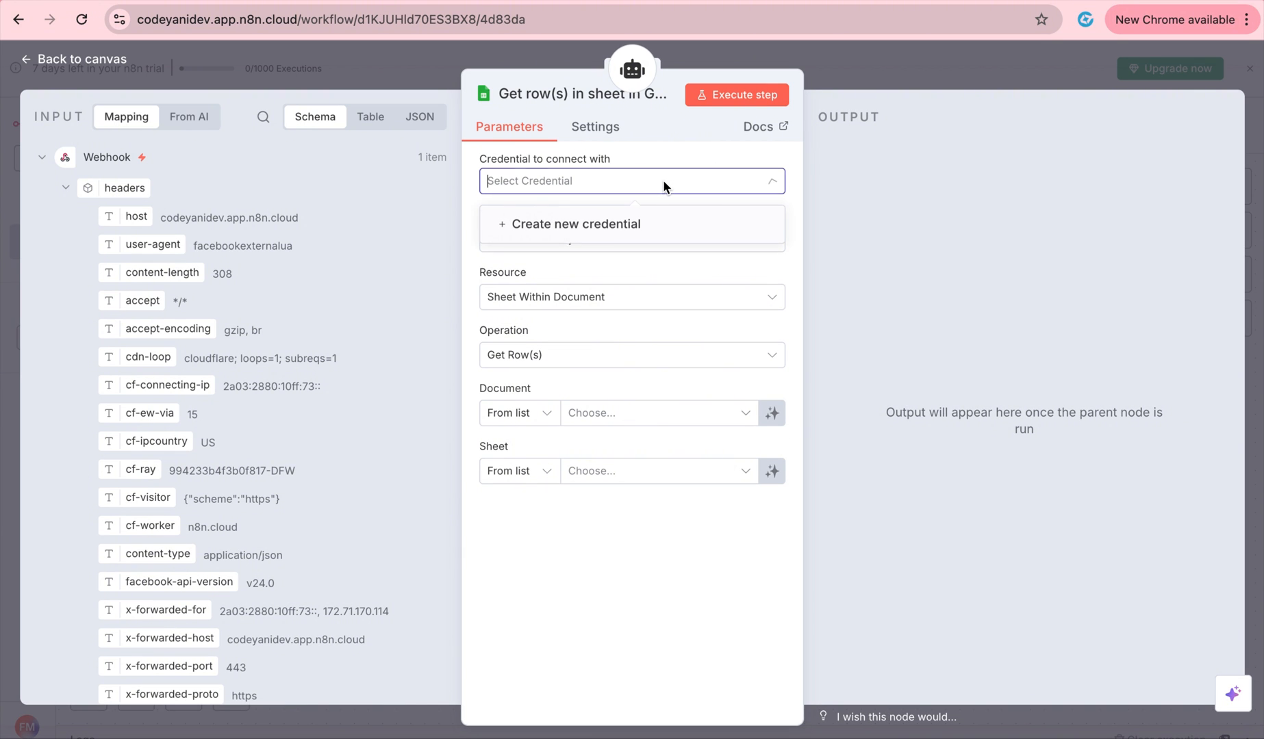
click(642, 213)
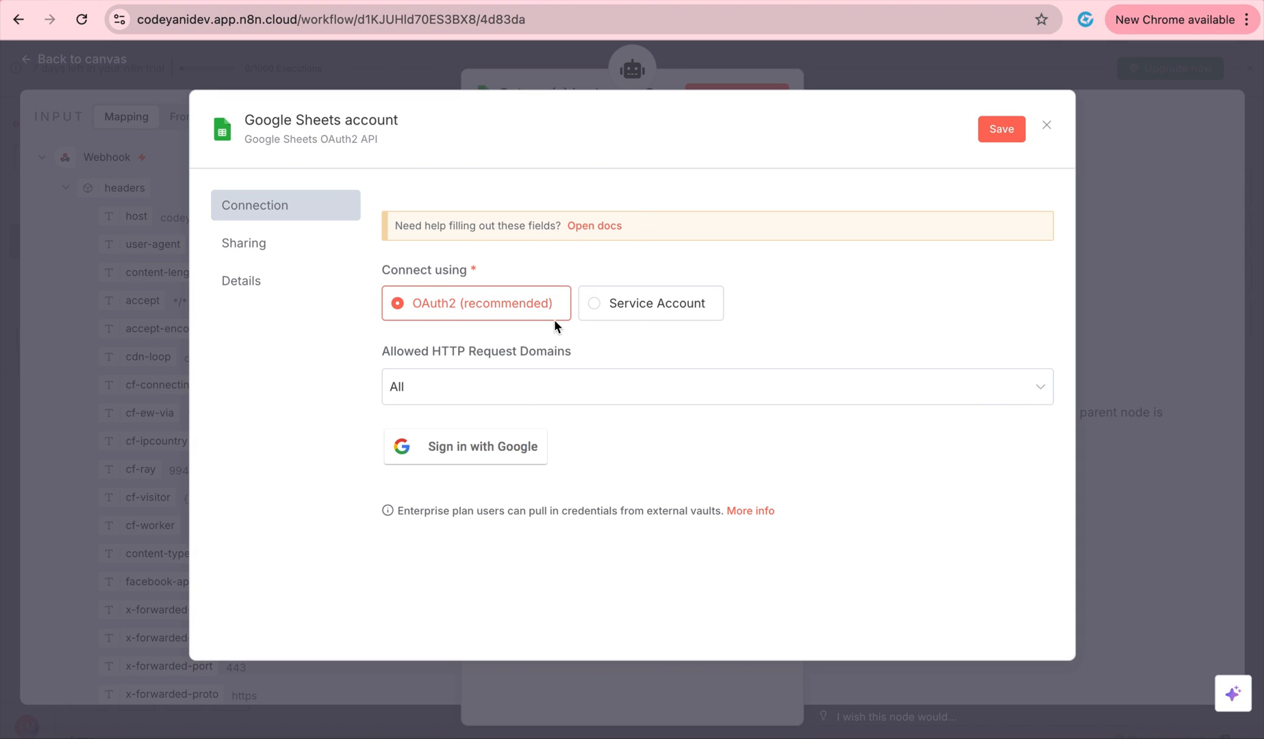
click(520, 444)
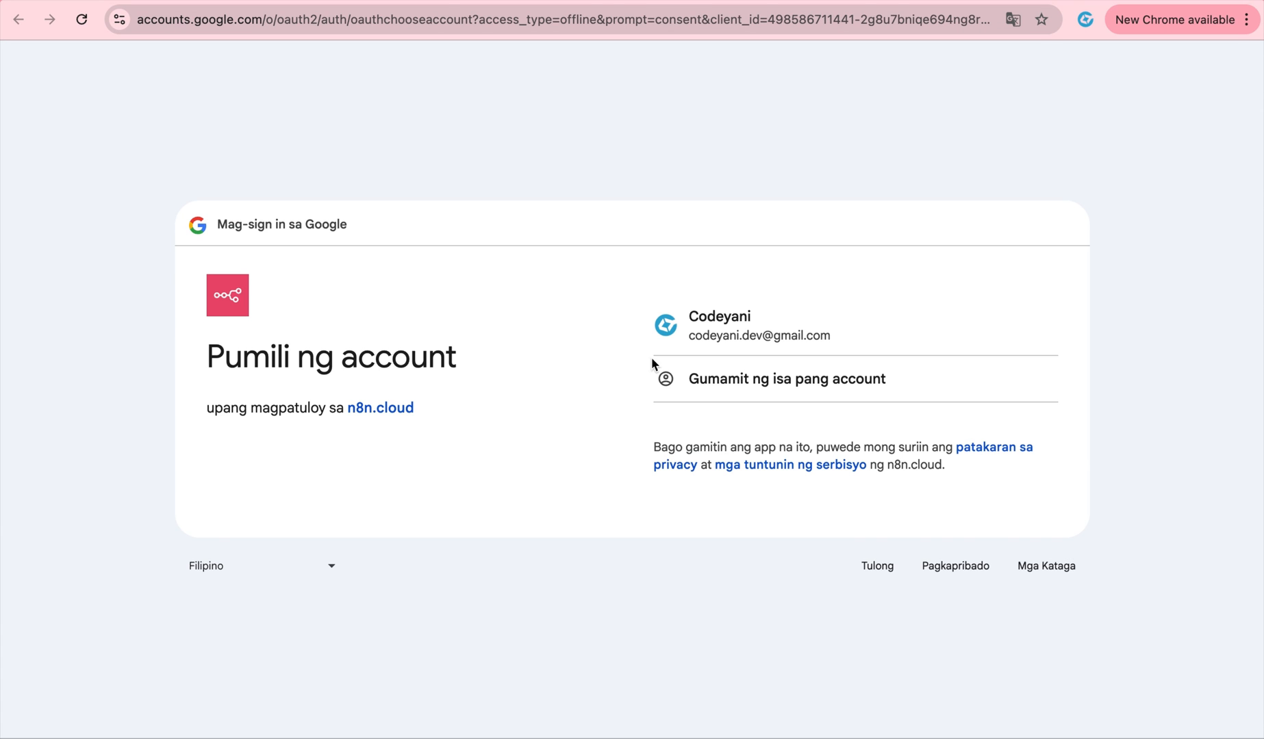
Pick the Google account and allow n8n.cloud access on the consent screen.
click(708, 312)
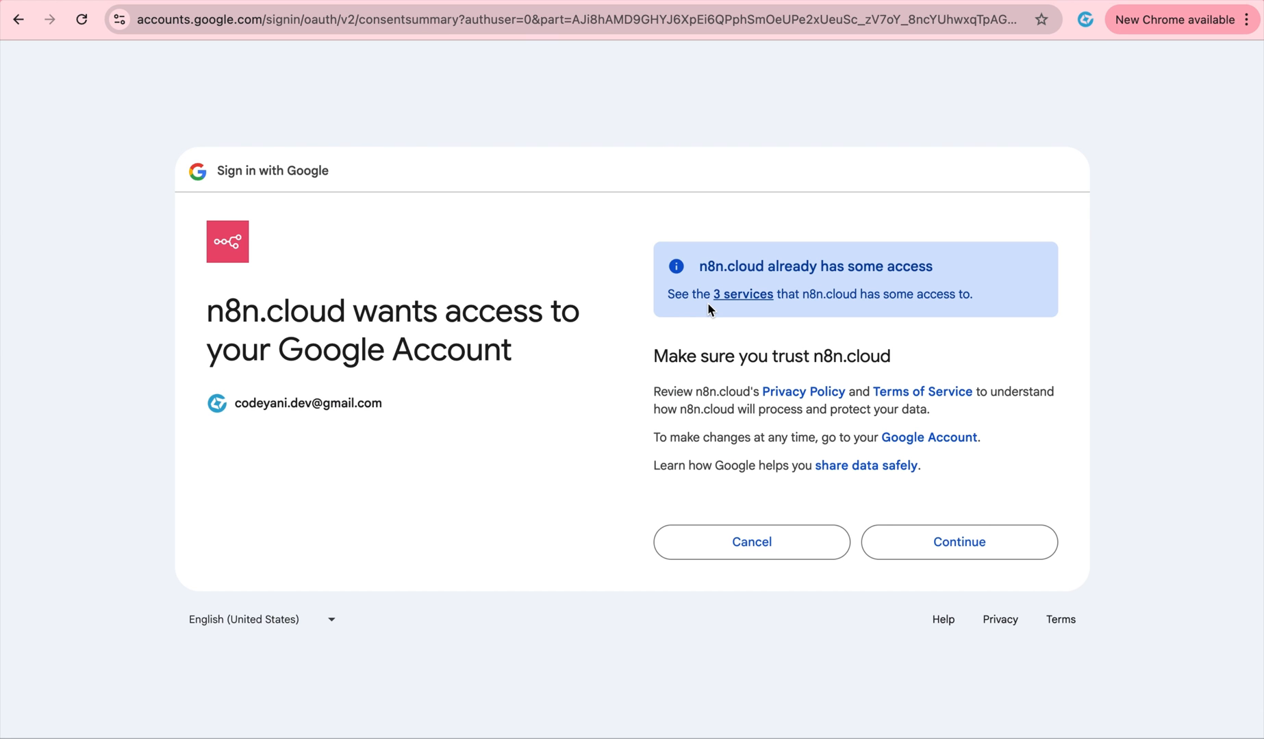
click(939, 541)
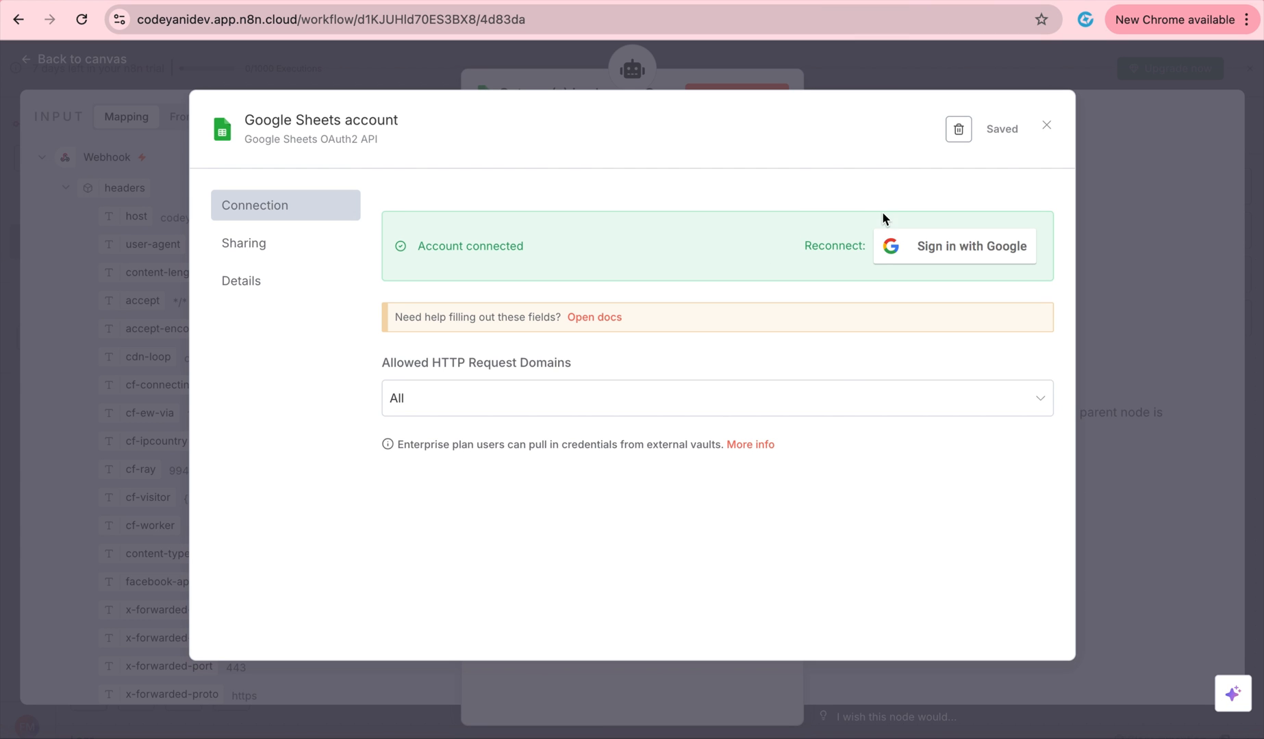
Keep the automatic description, Sheet Within Document resource and Get Row(s) operation.
click(1046, 126)
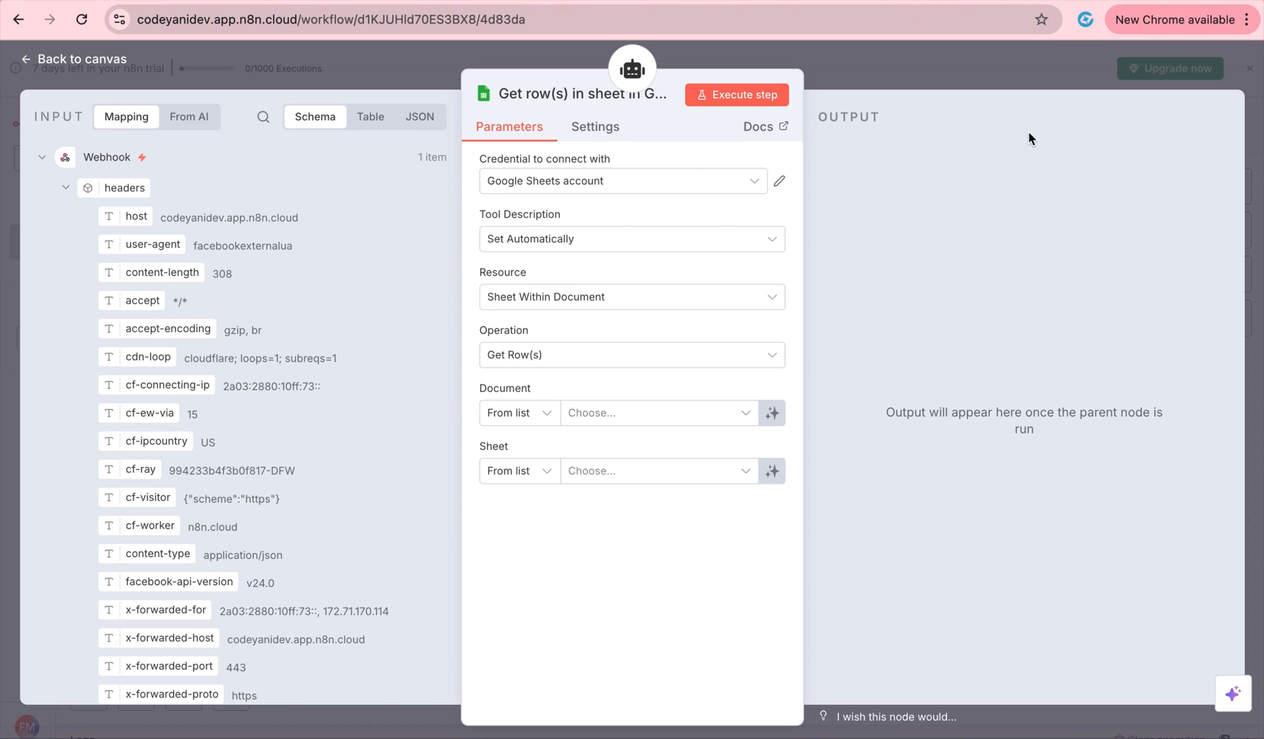
click(698, 241)
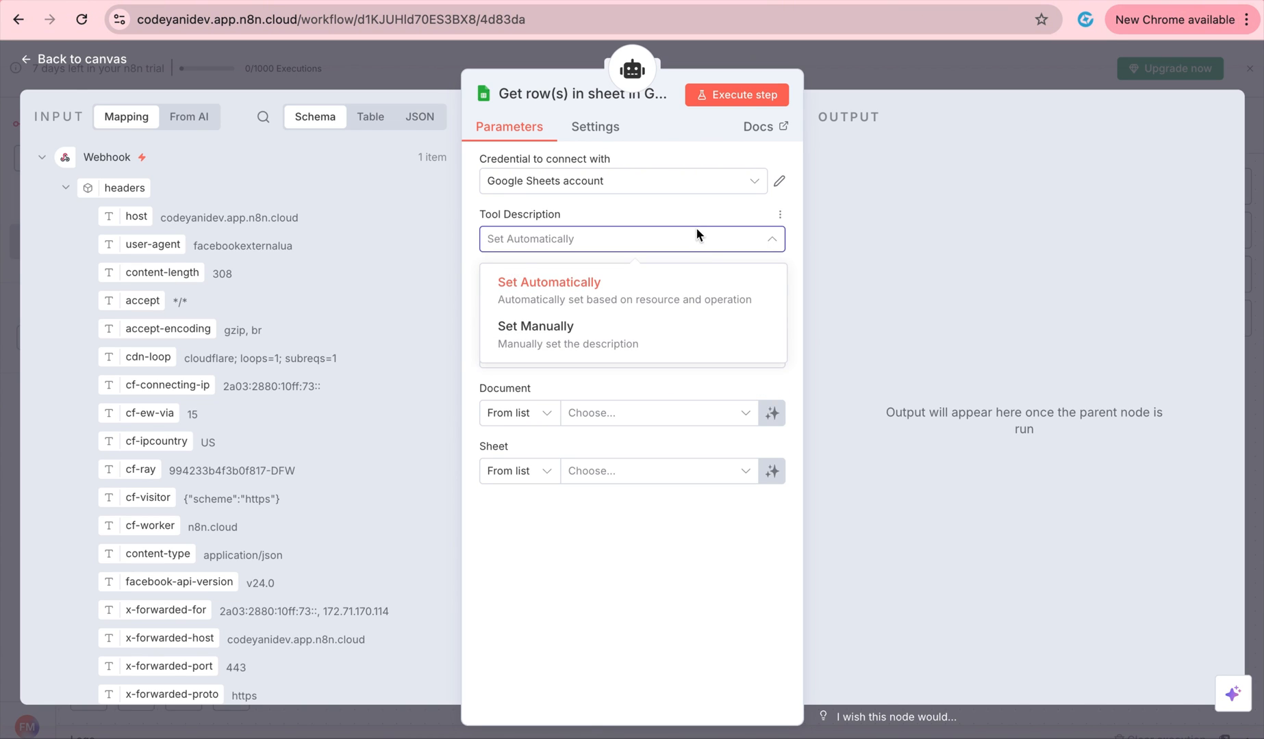
click(697, 235)
click(669, 298)
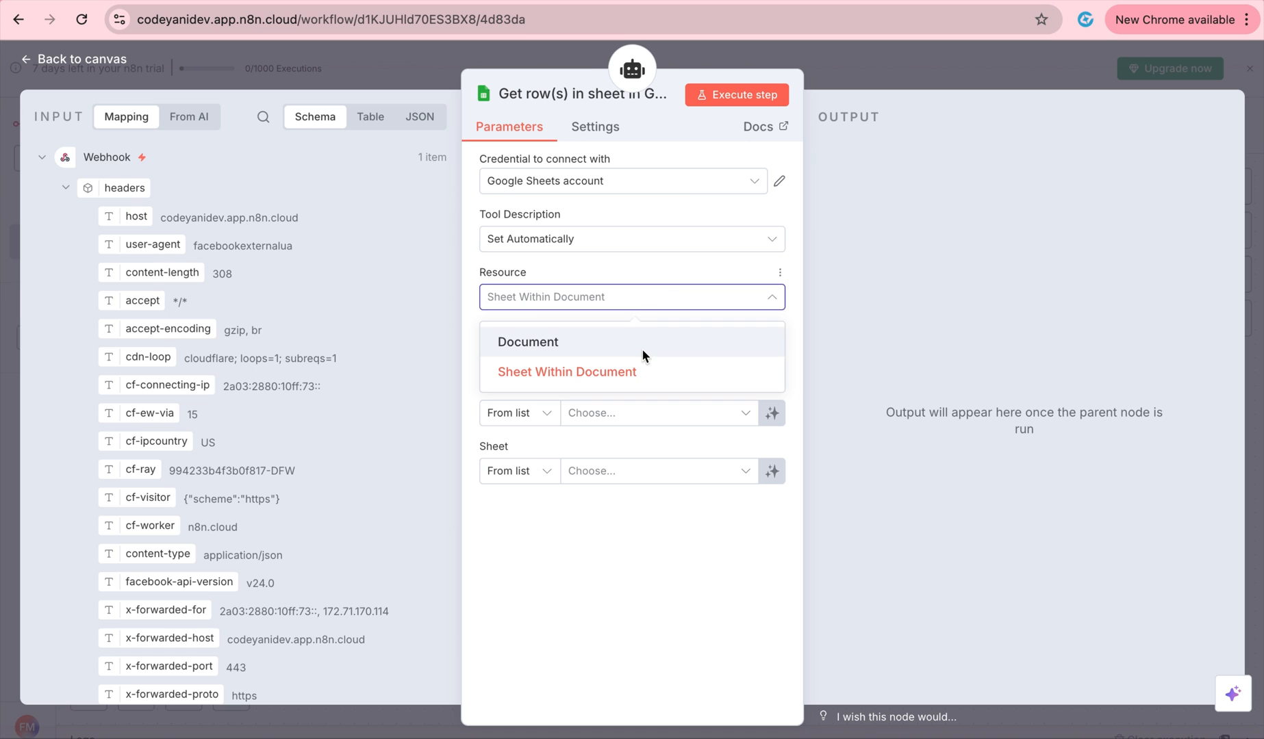
click(689, 293)
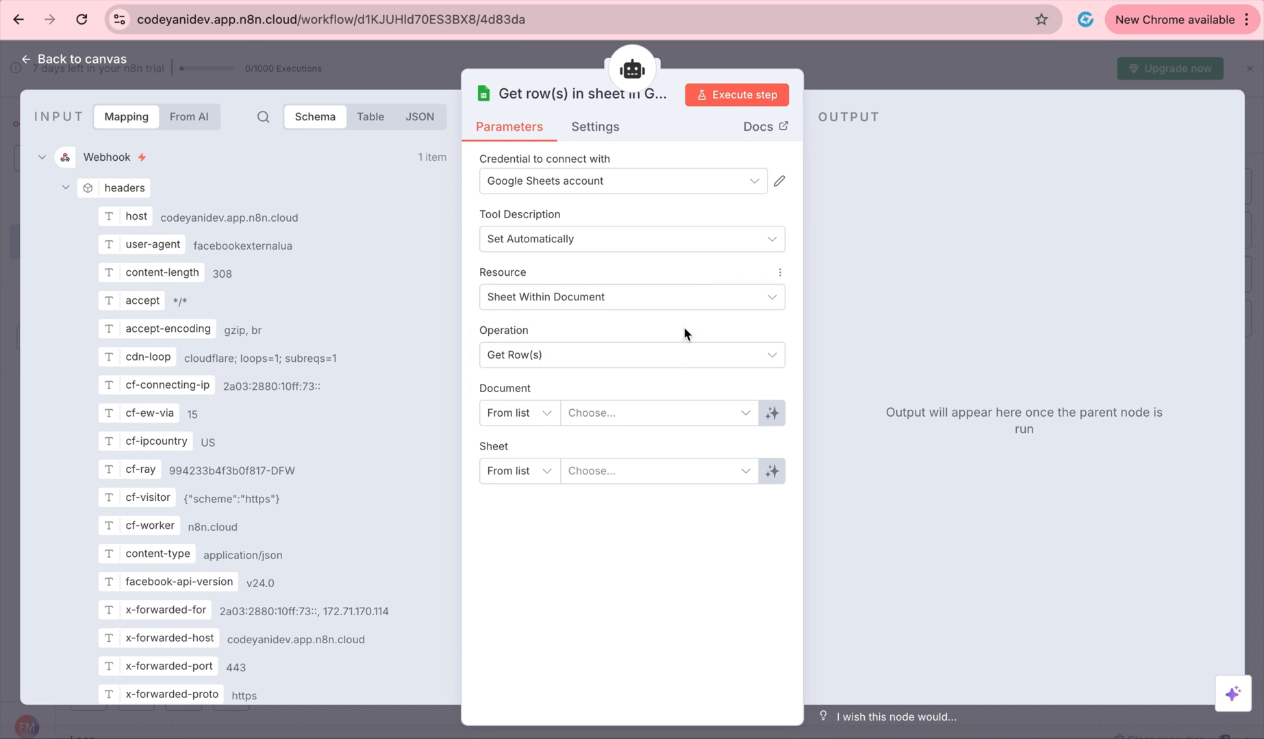
click(675, 360)
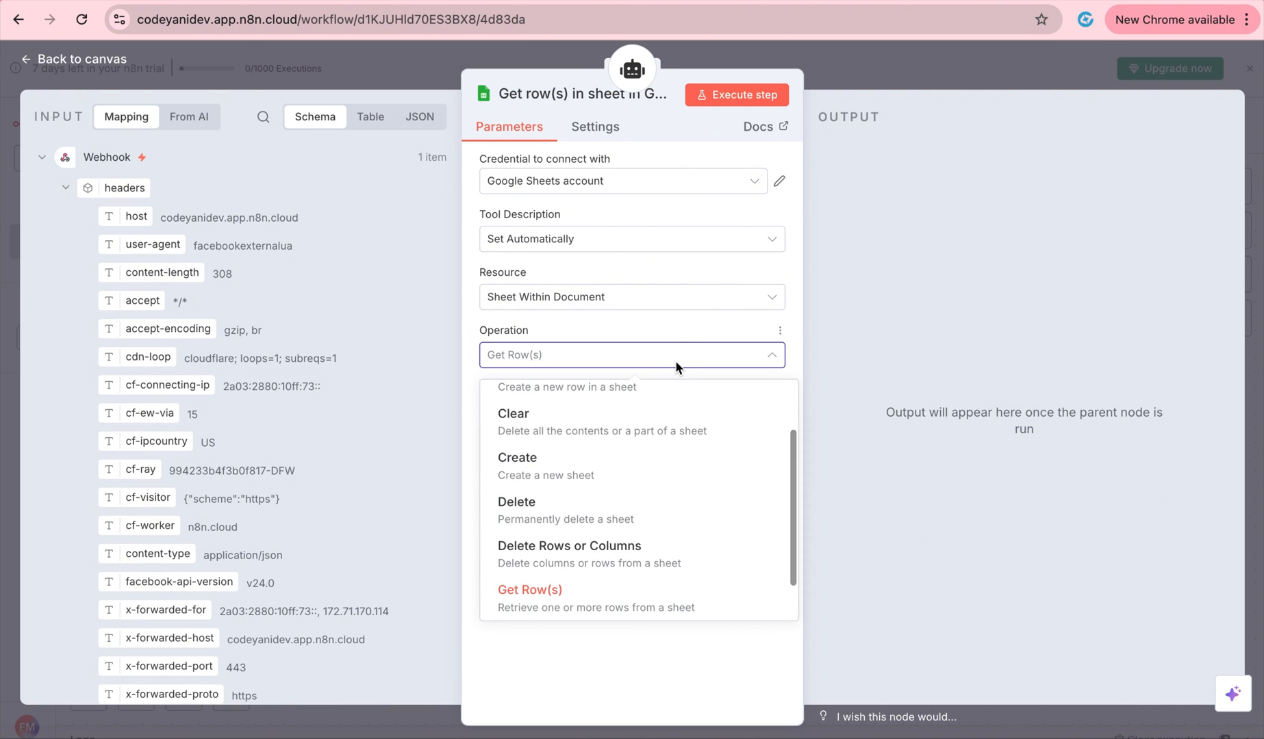
click(676, 336)
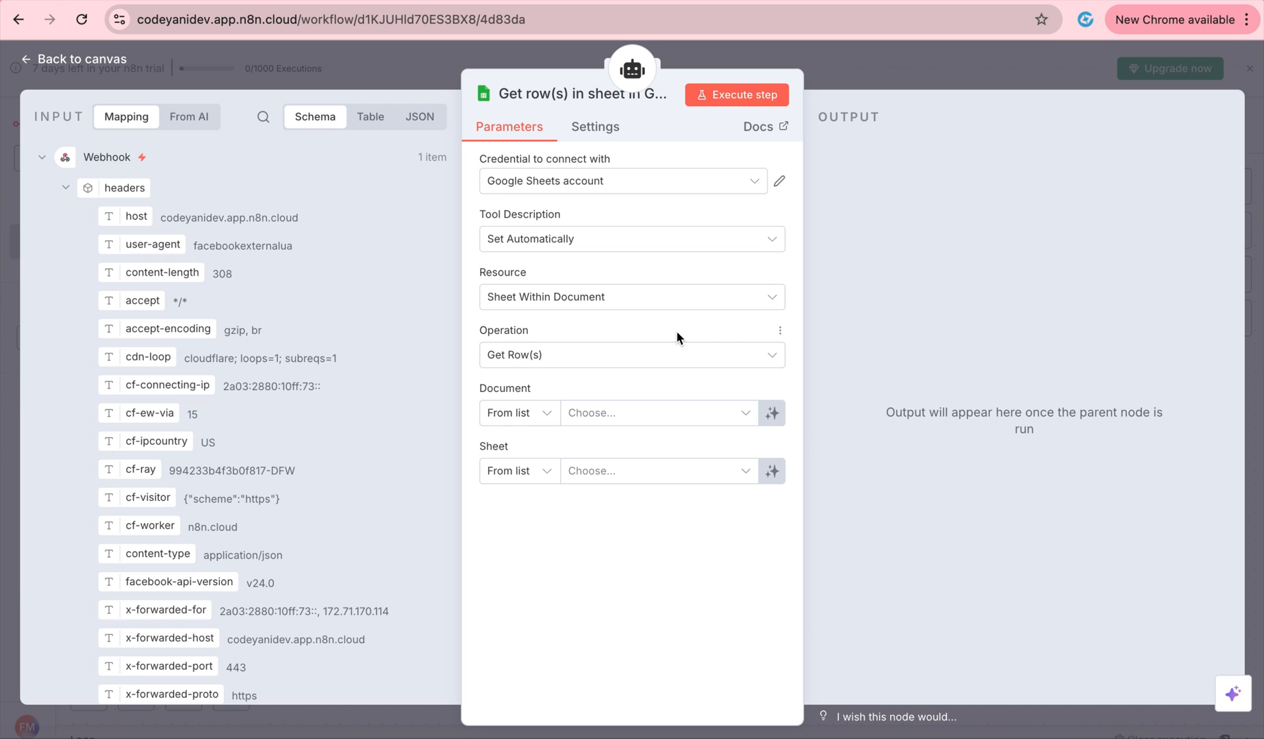
Select the N8N Messenger Automation document and open it from the N8n Seminar Drive folder.
click(679, 416)
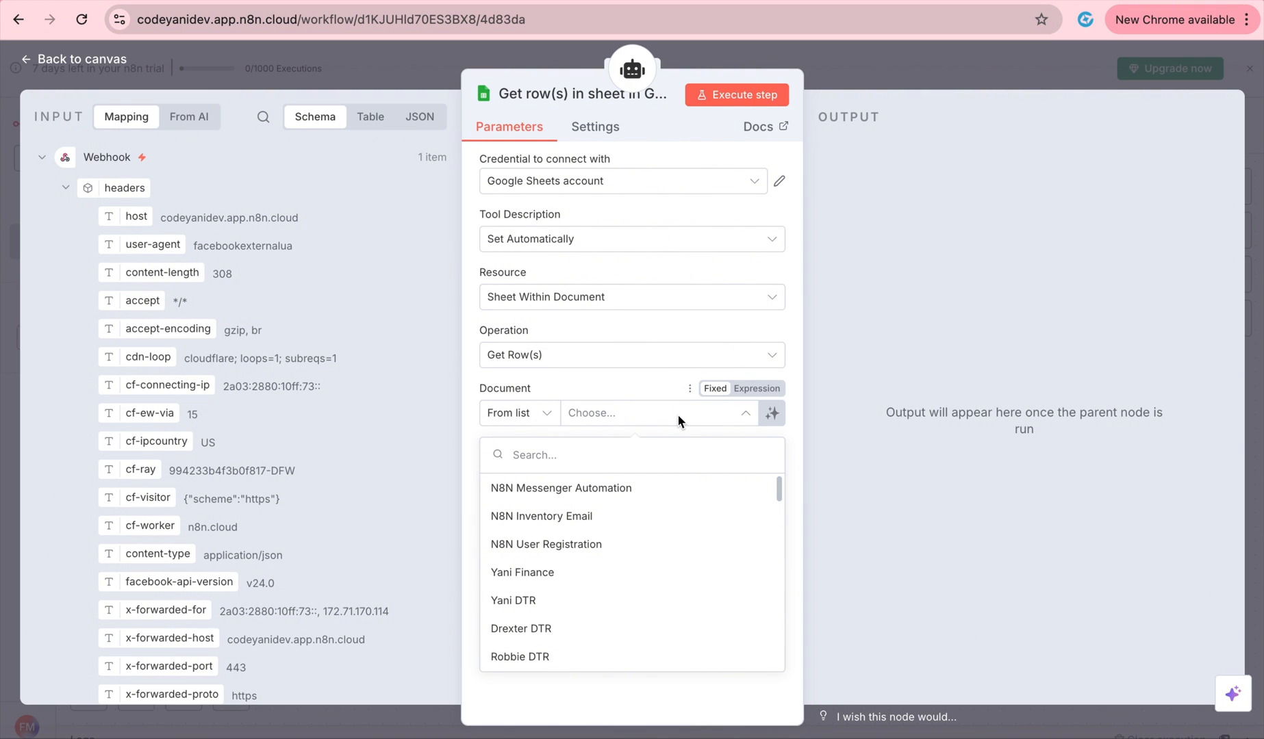
click(678, 487)
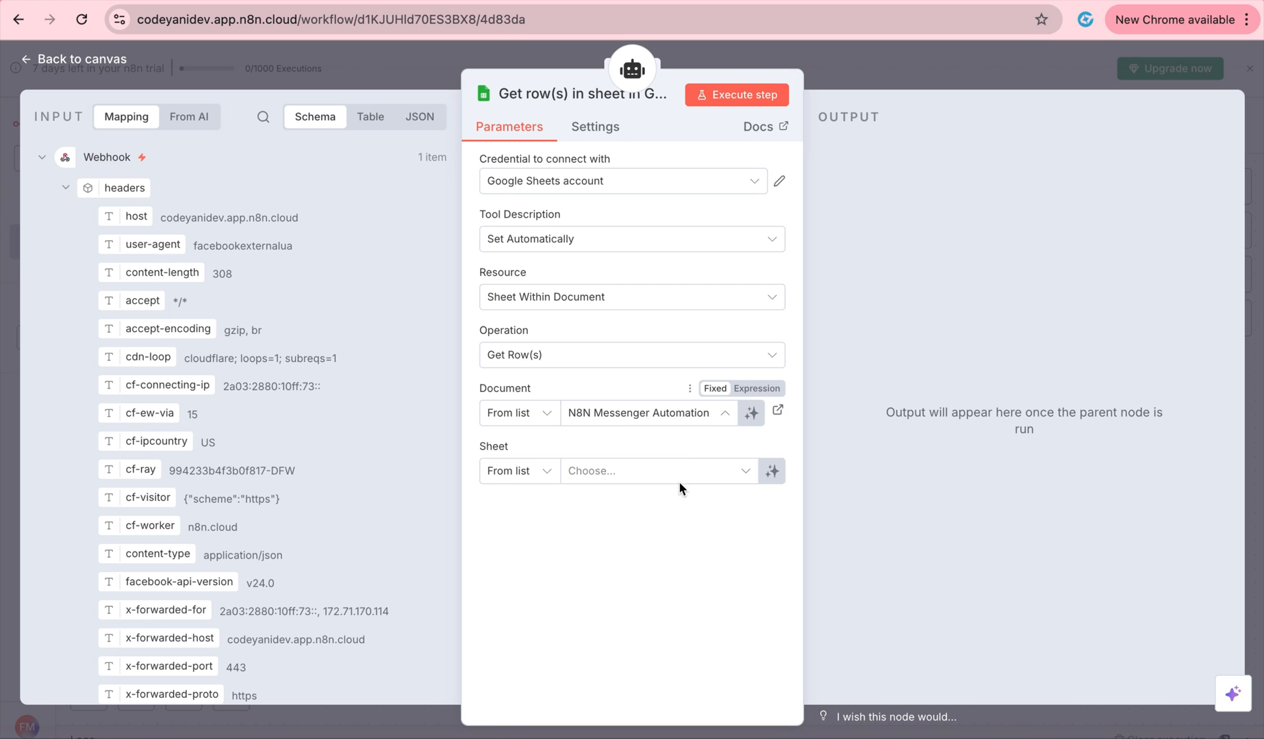
click(953, 1)
double_click(603, 403)
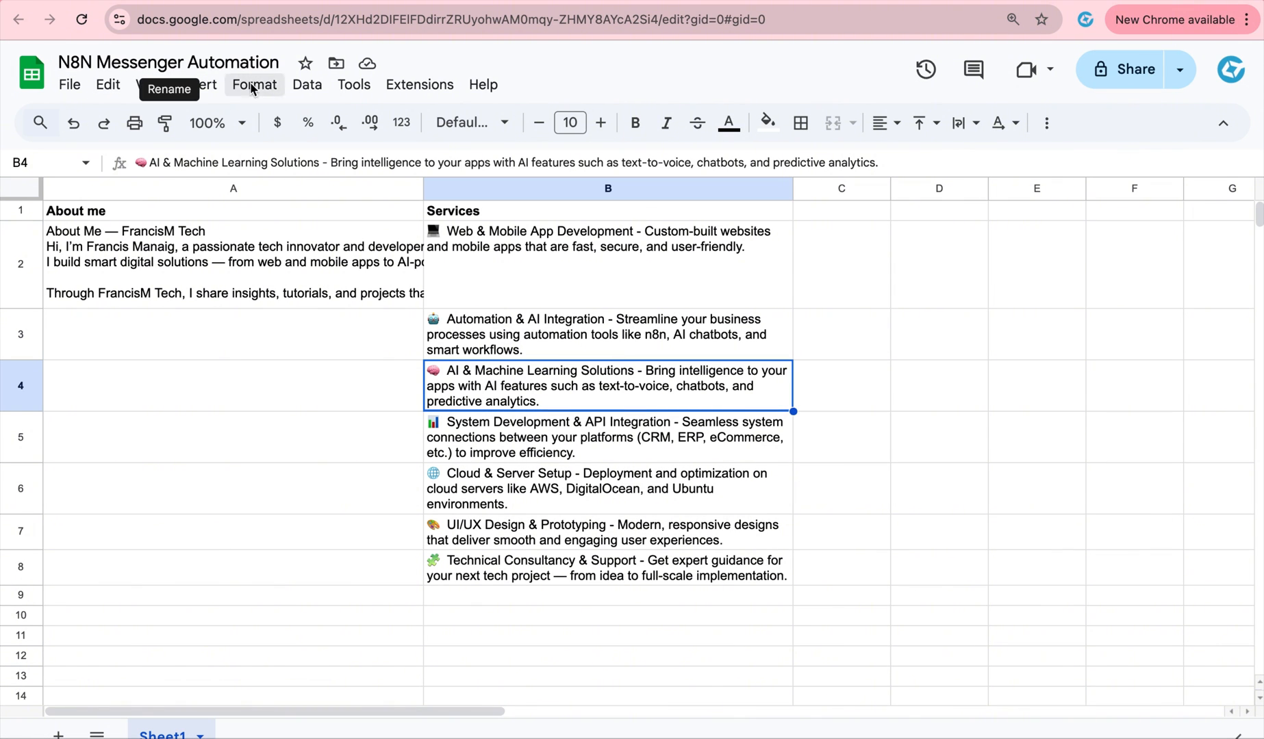
Review the About me text in A2 and the Services entry in B2, then return to n8n.
click(182, 211)
click(478, 215)
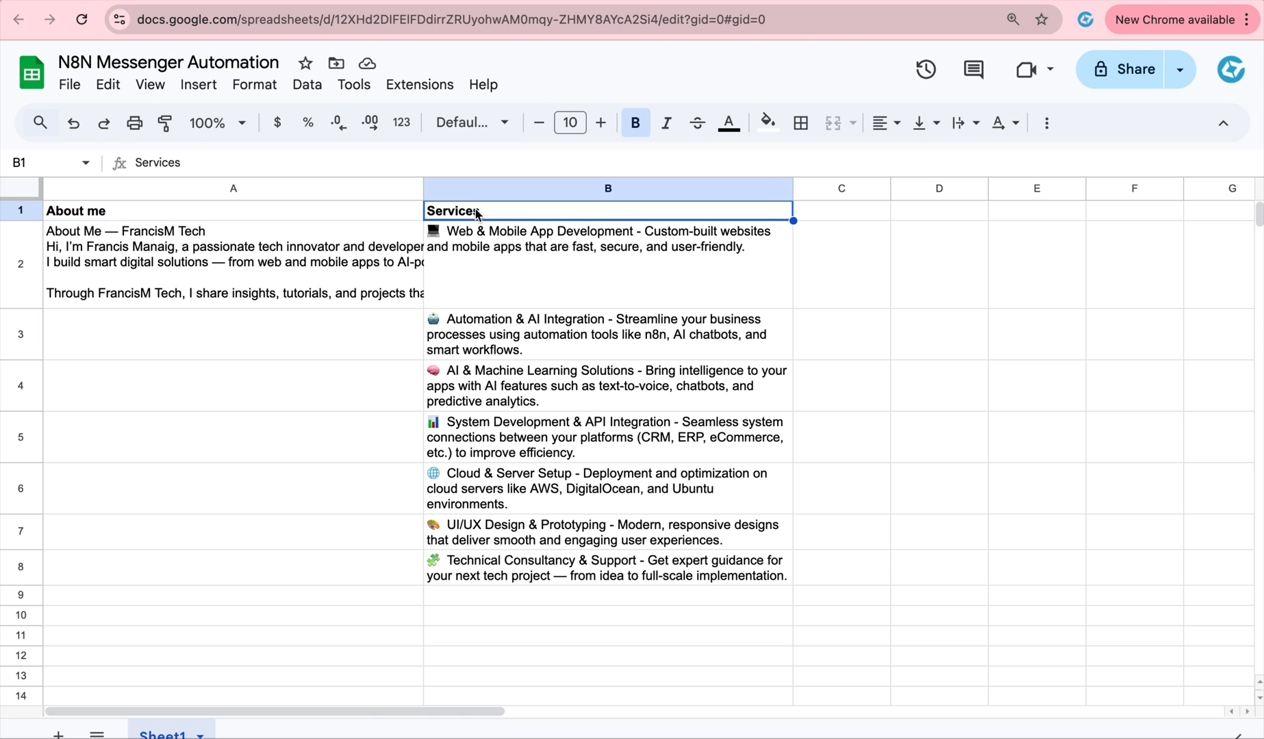
click(319, 216)
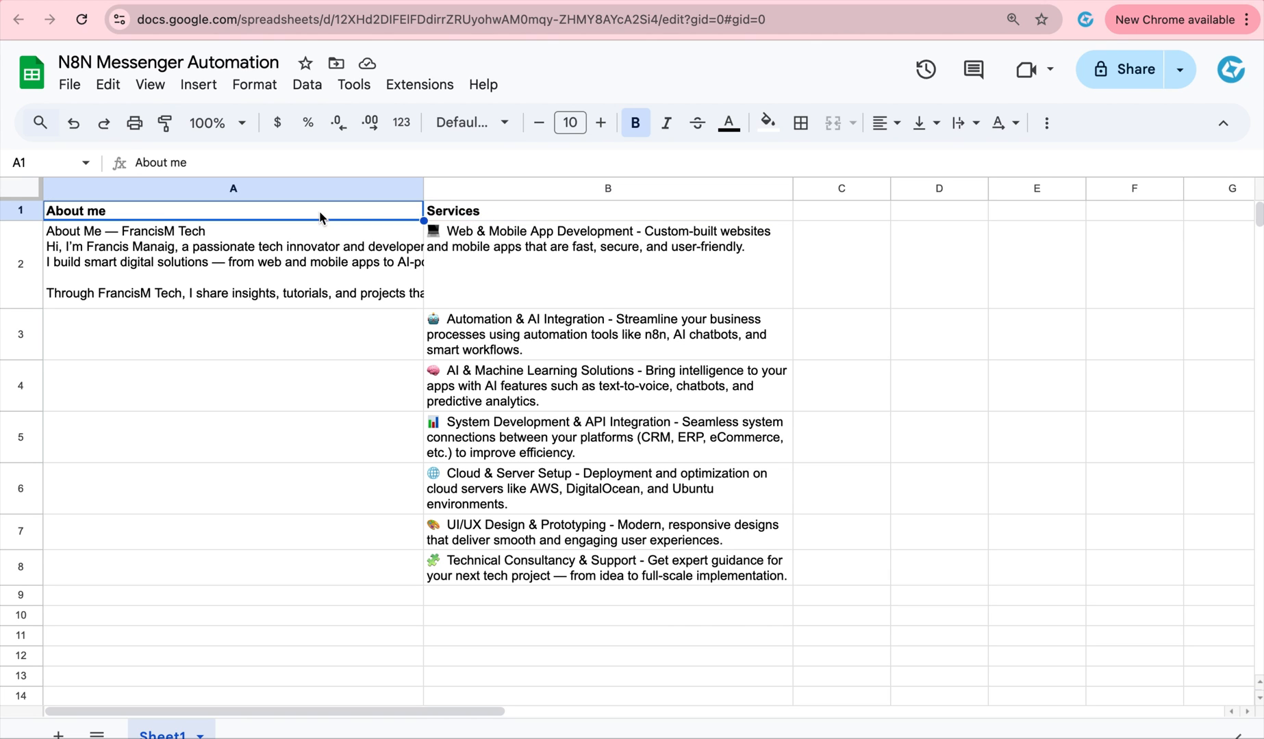
click(287, 294)
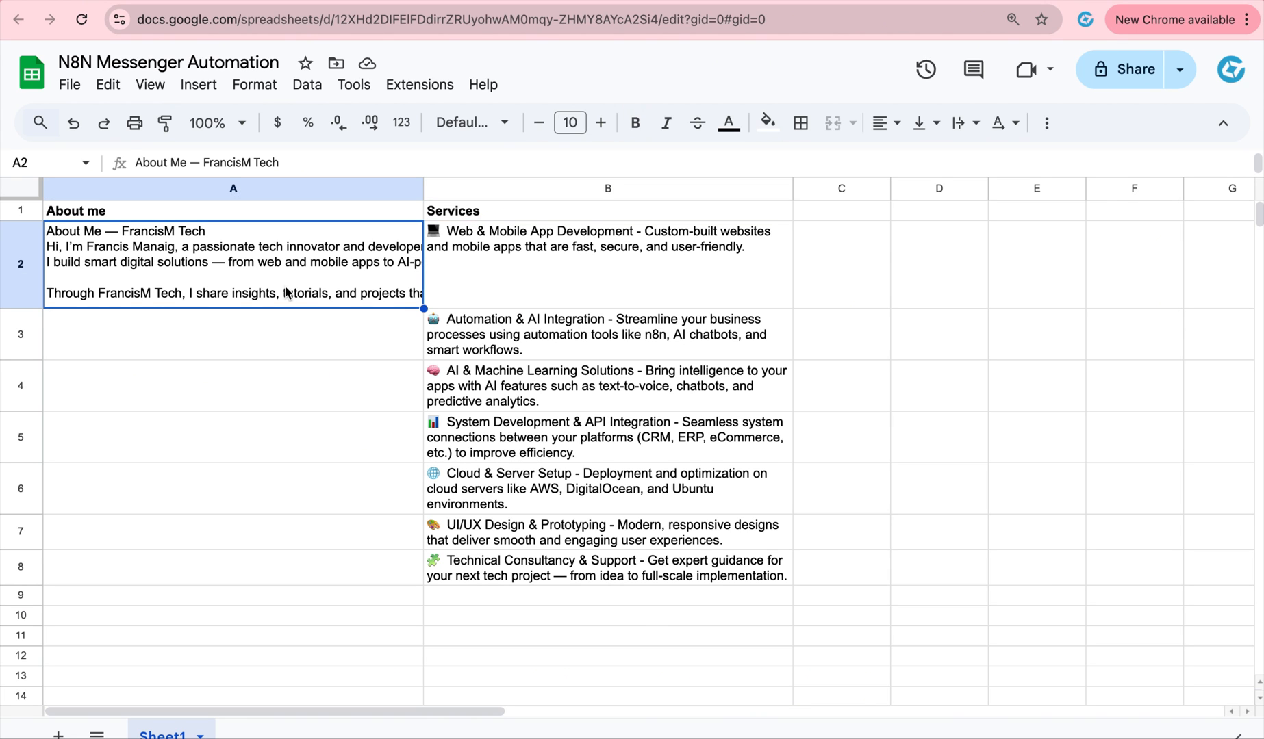
double_click(287, 294)
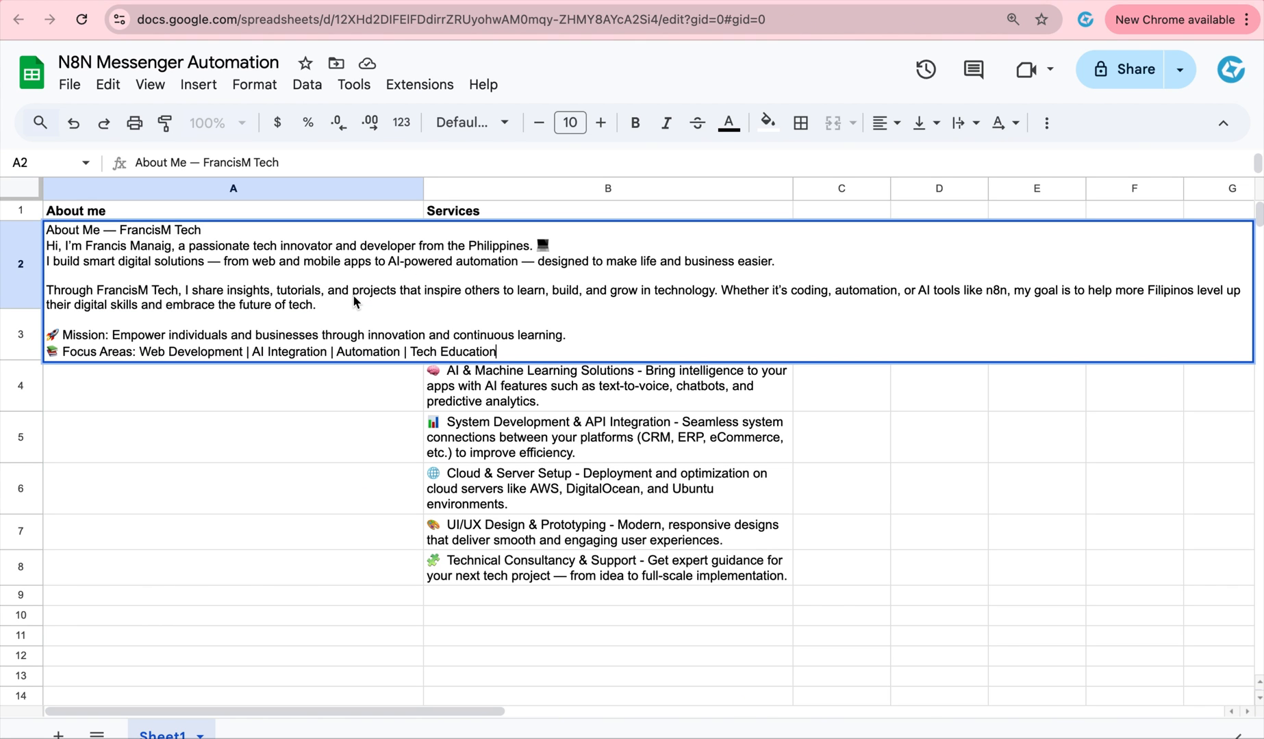
click(335, 375)
click(471, 244)
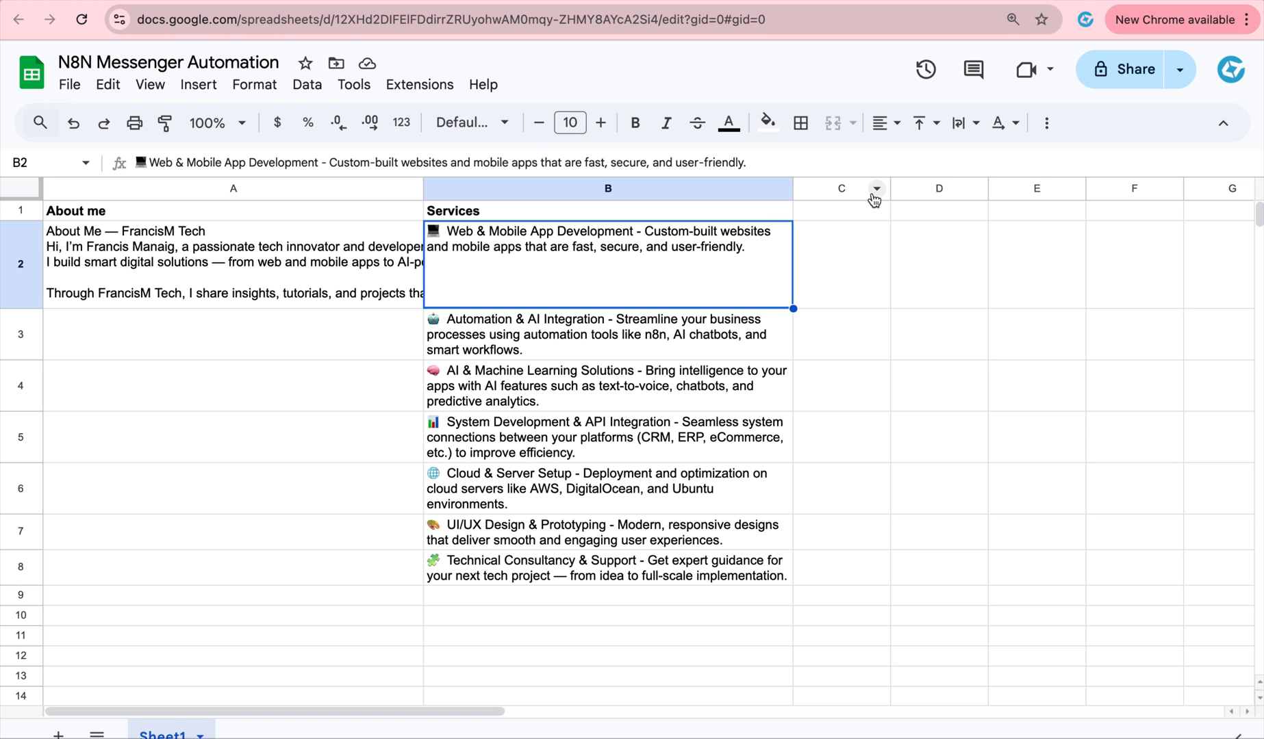
click(930, 2)
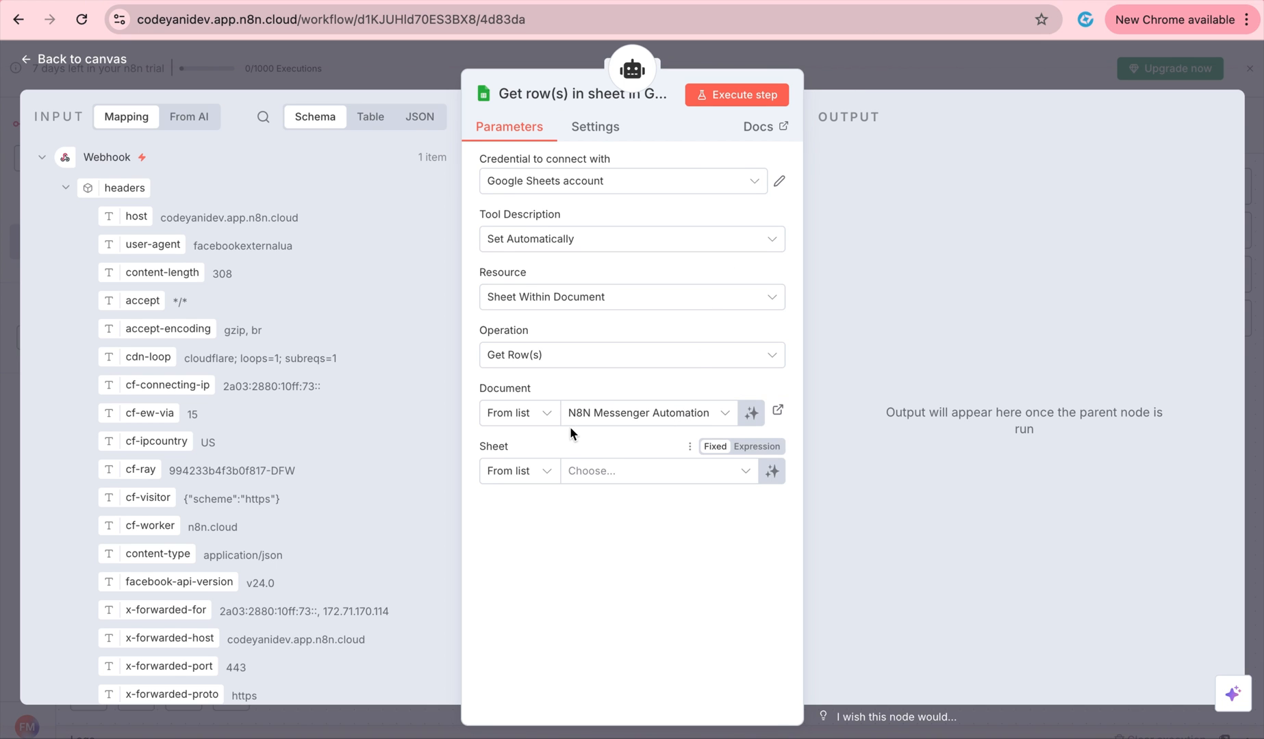
Set the Get row(s) tool's Sheet to Sheet1 and return to the canvas.
click(656, 472)
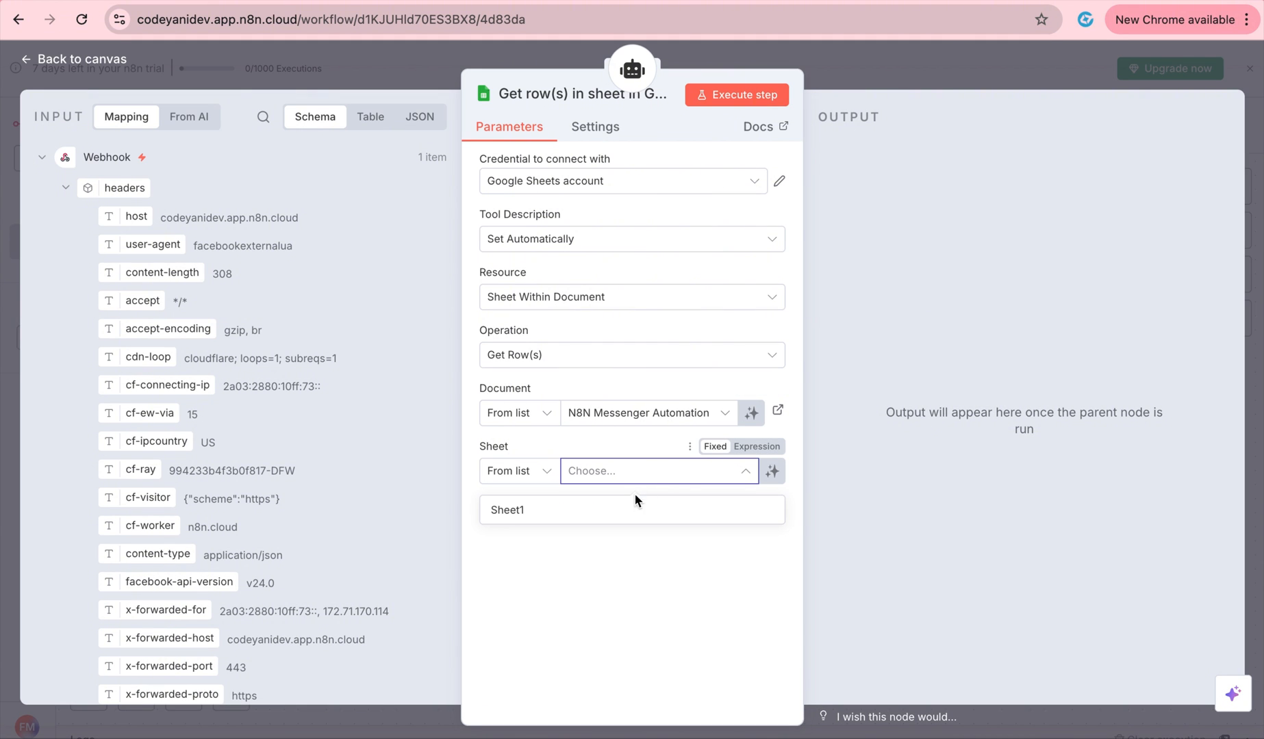
click(602, 511)
scroll(602, 511, down, 1)
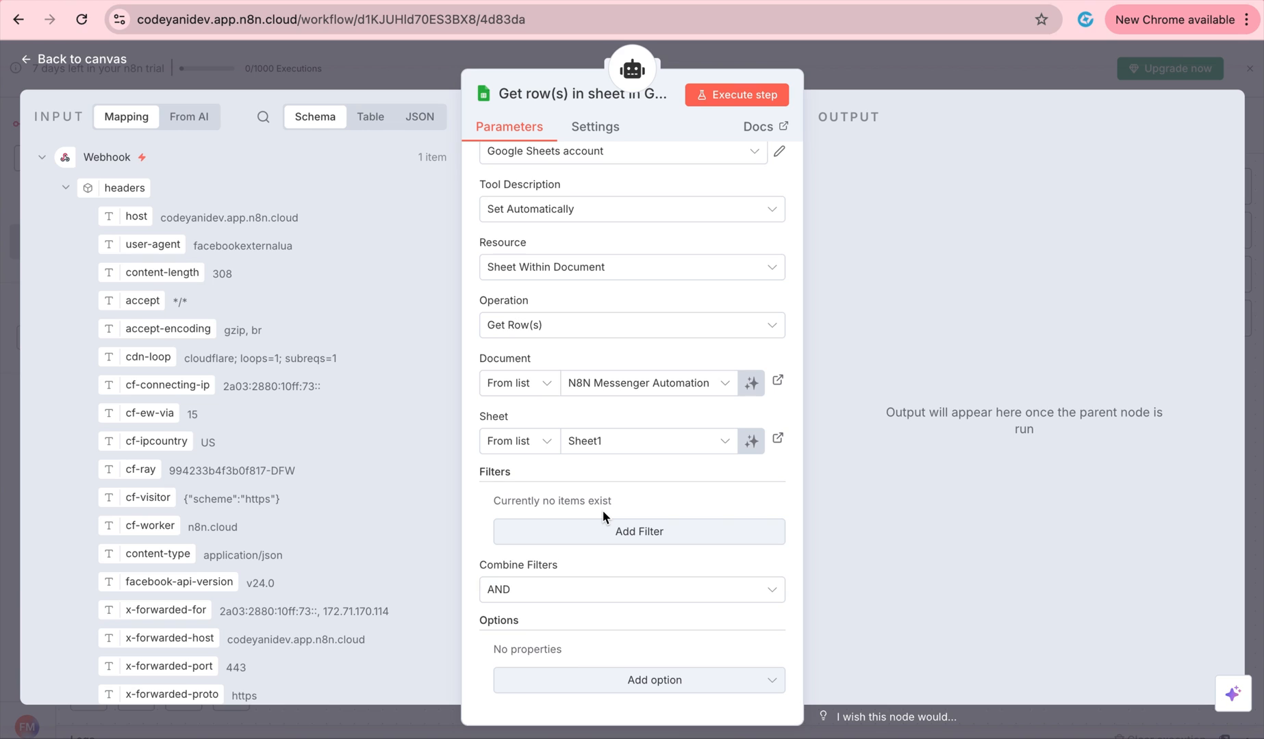
scroll(603, 511, up, 1)
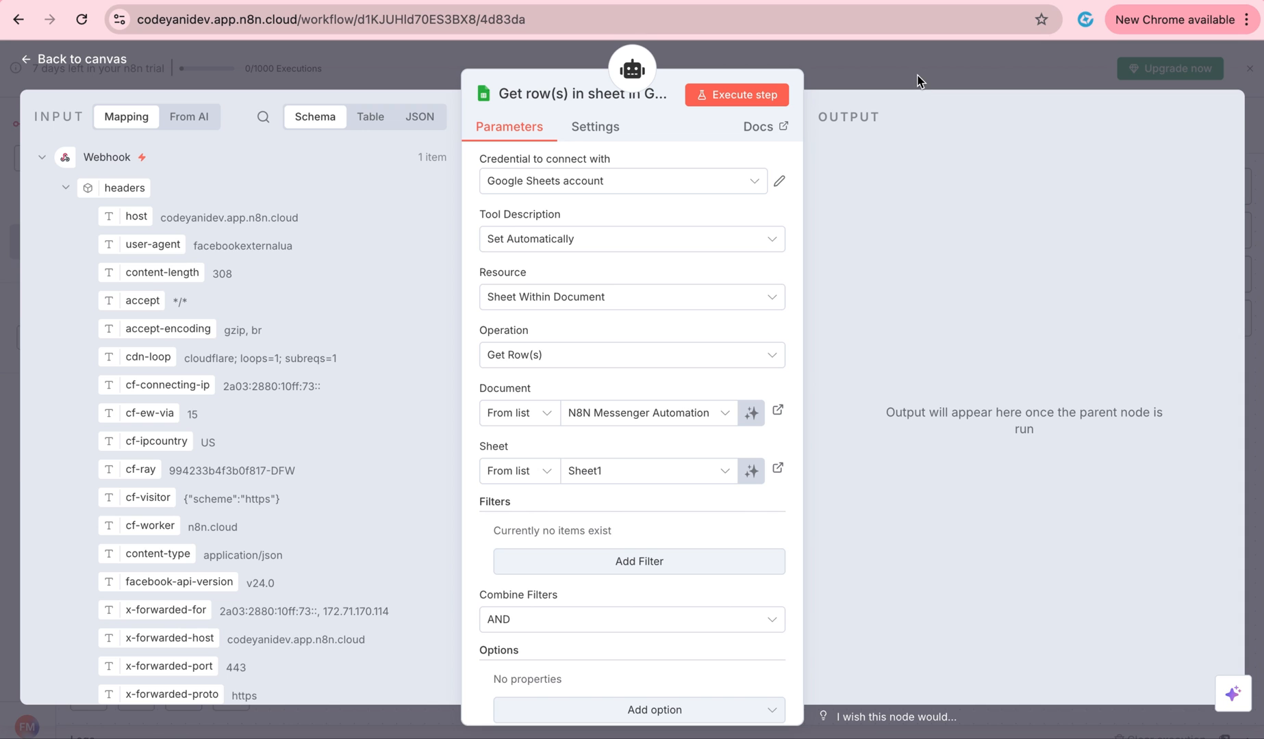
click(917, 76)
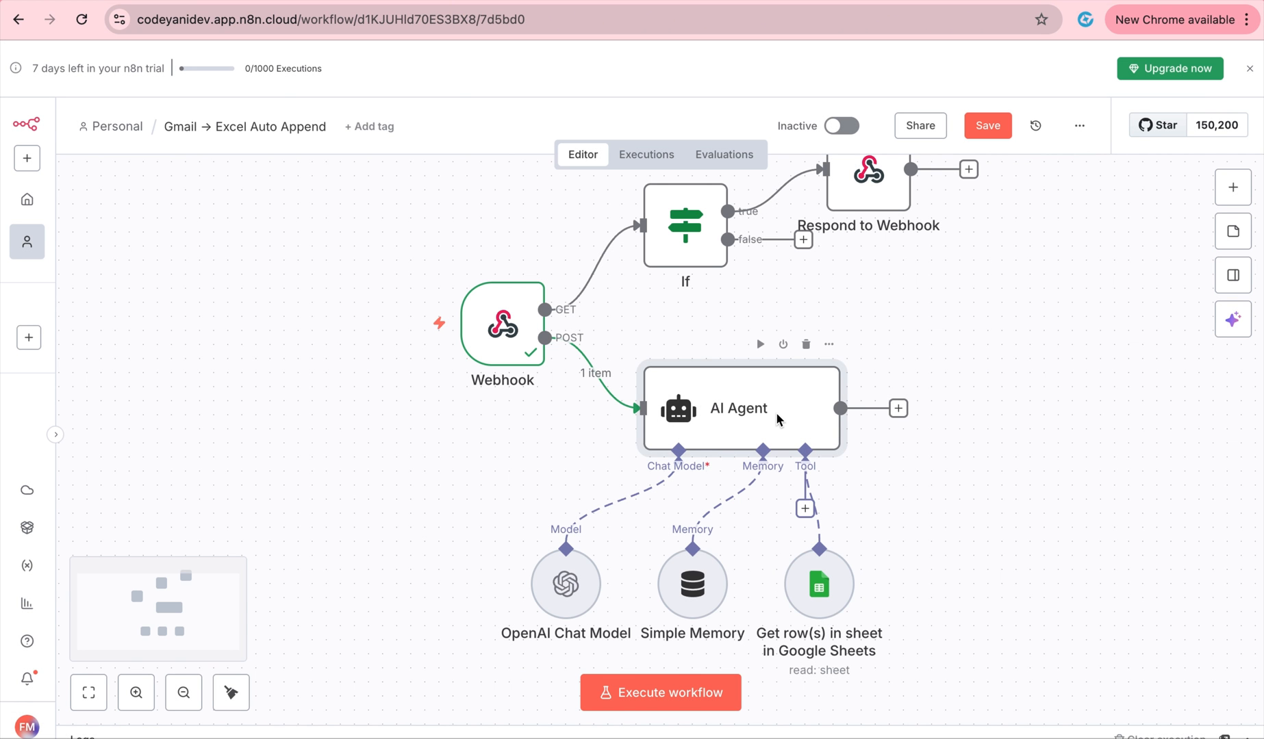
Set the AI Agent's prompt source to Define below, using the incoming Messenger message text.
double_click(777, 419)
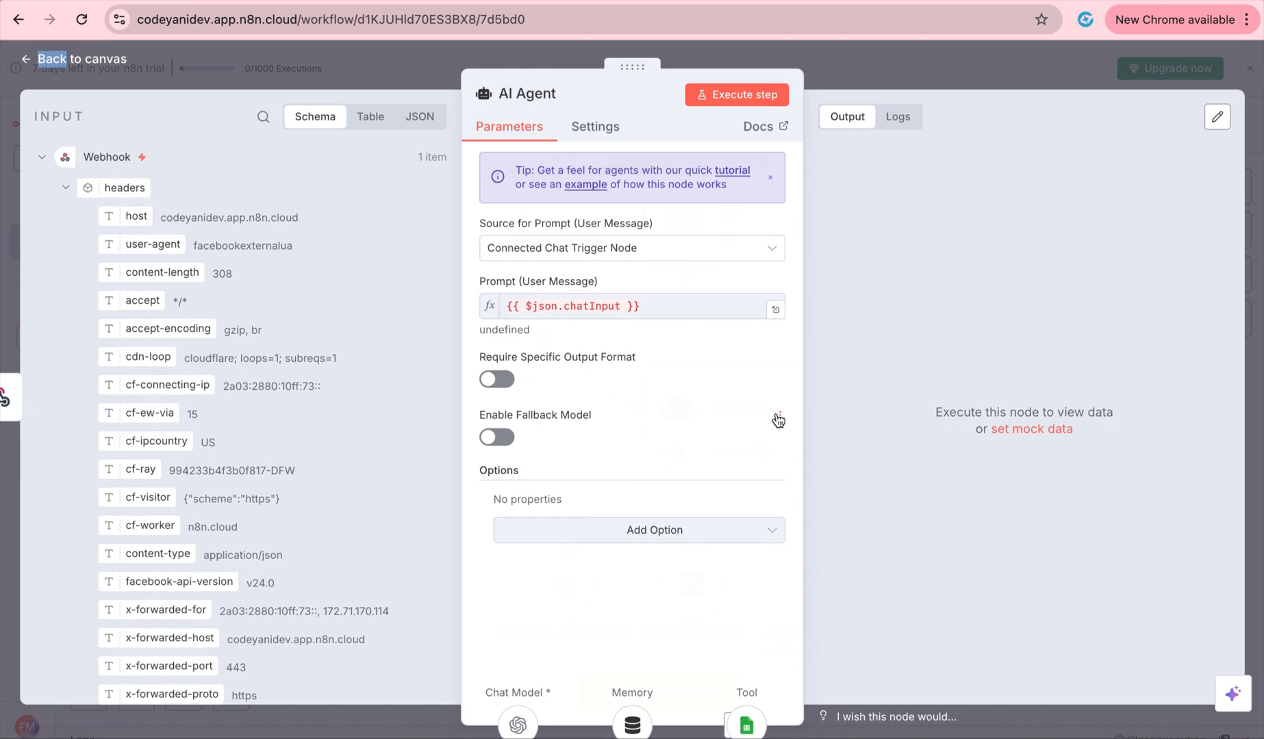
click(673, 245)
click(640, 363)
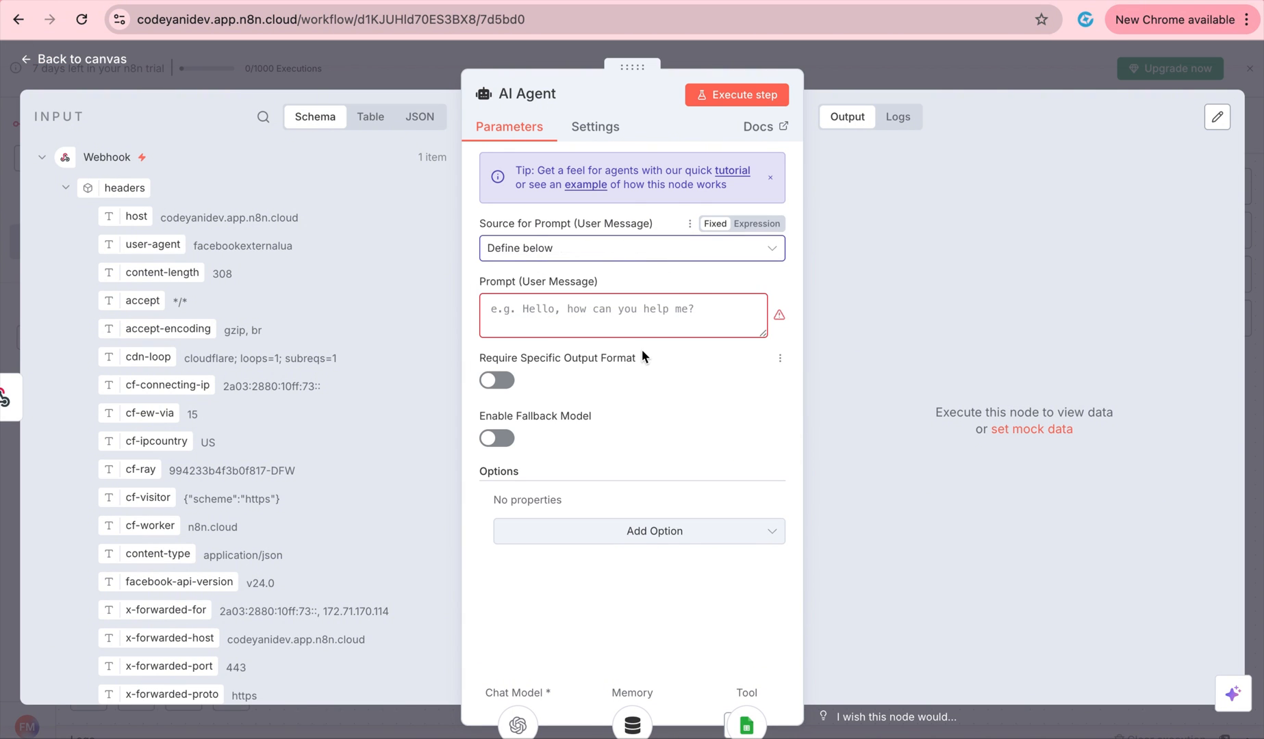
scroll(286, 465, down, 10)
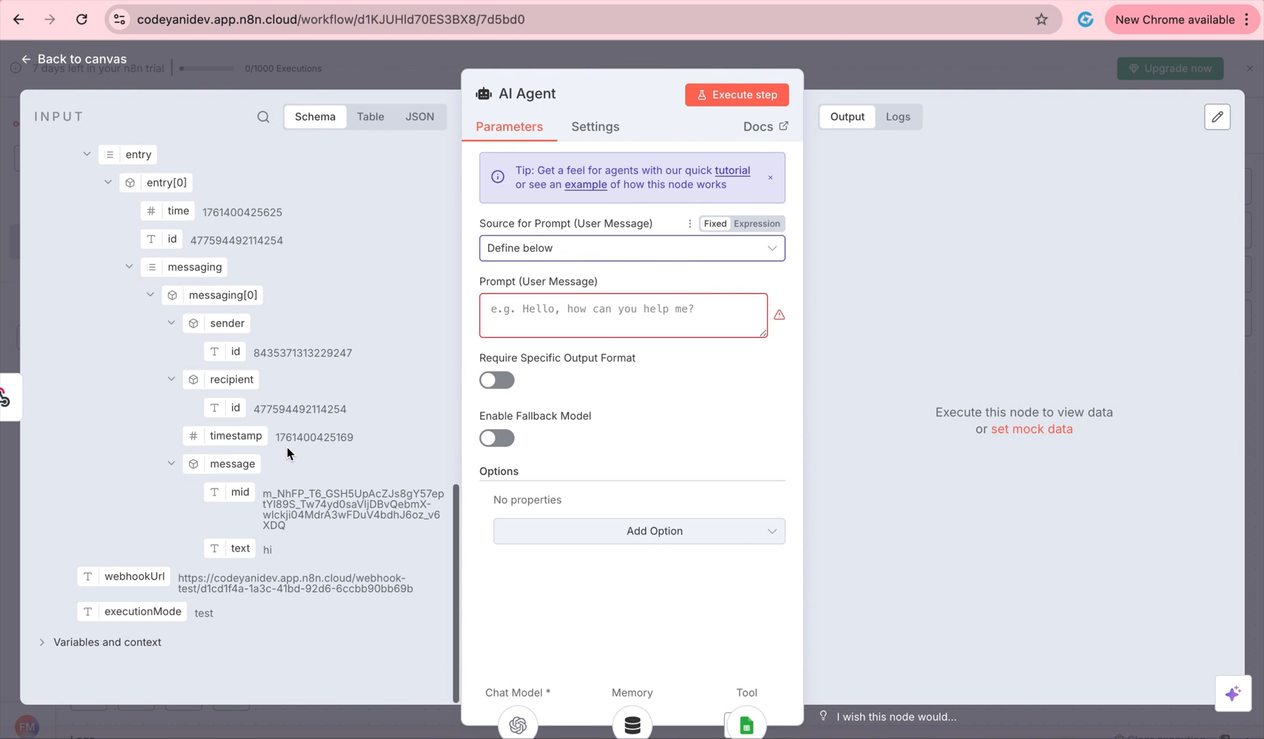
drag(239, 546, 562, 331)
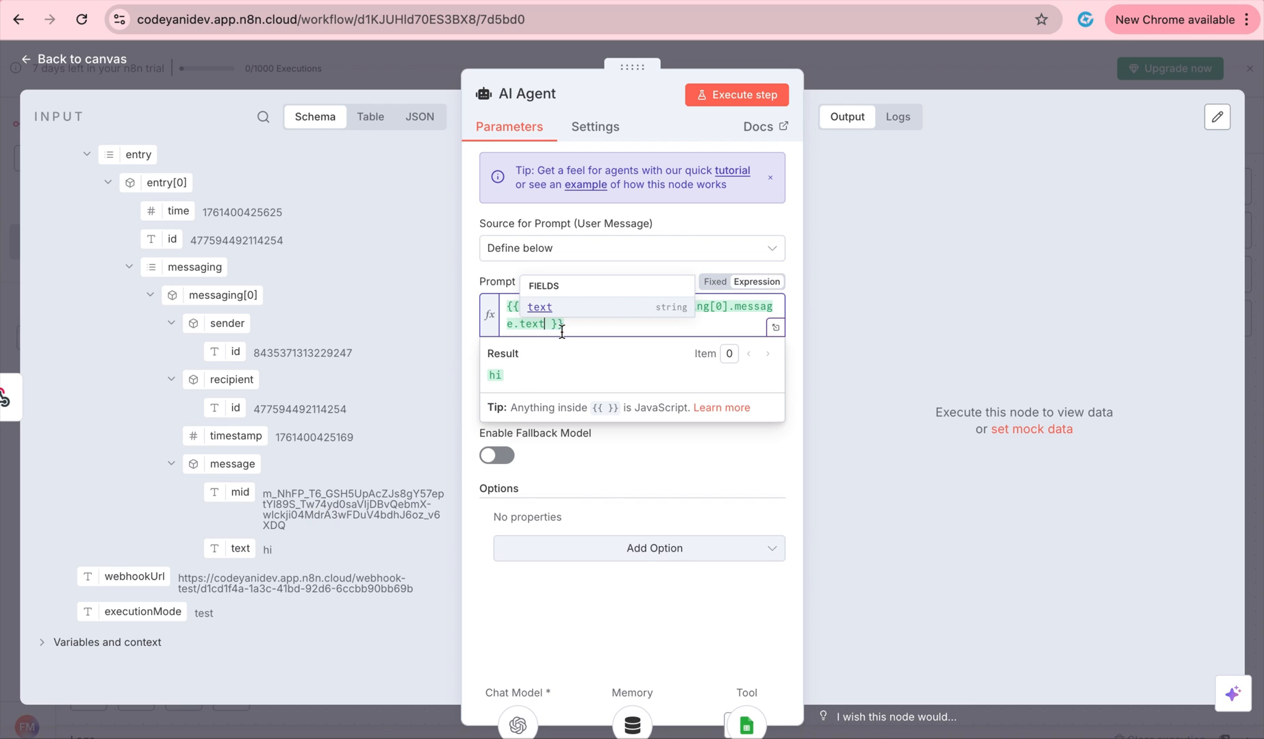
click(635, 449)
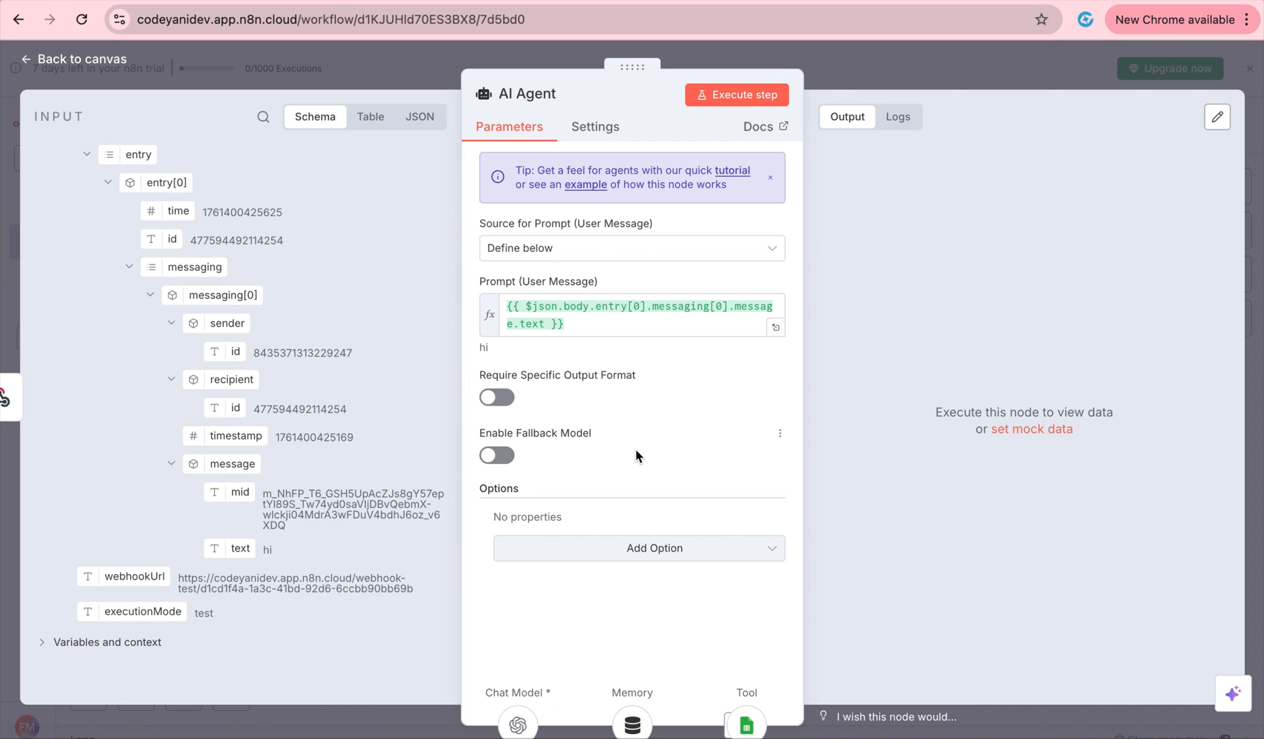
Add a System Message option to the agent and switch it to an expression.
click(654, 547)
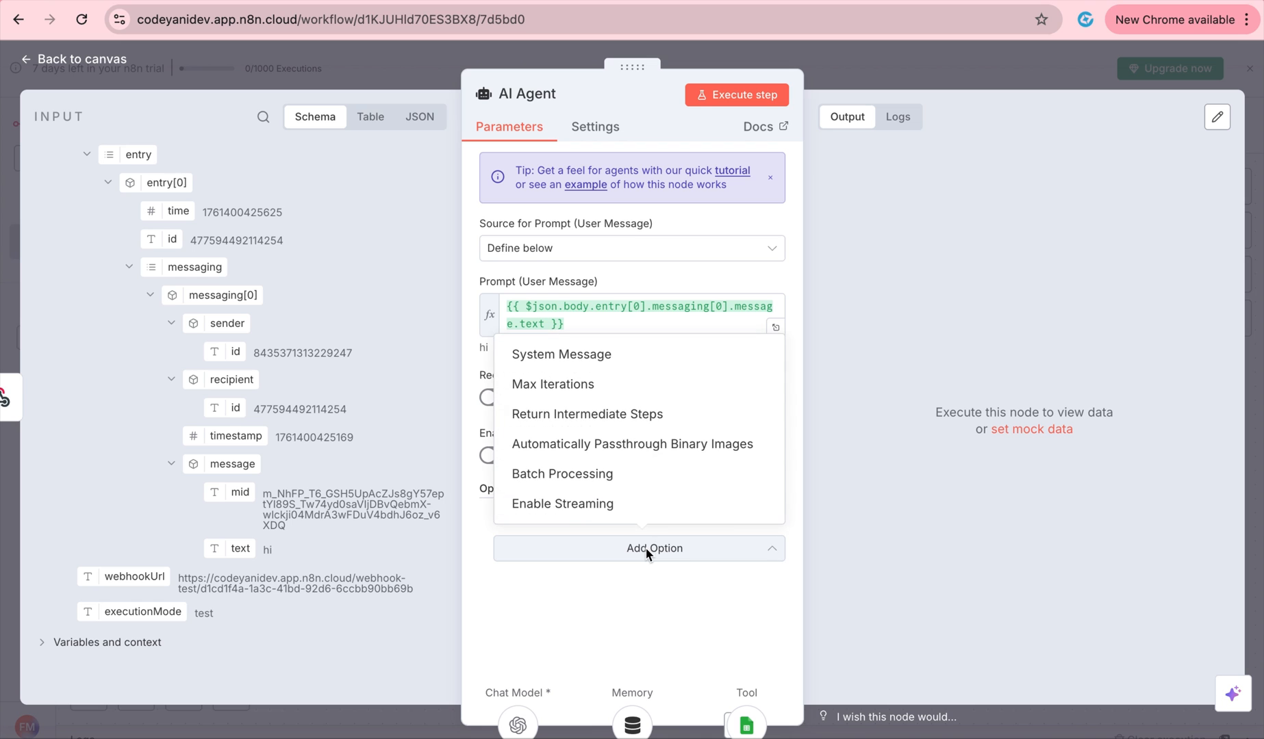
click(611, 358)
scroll(649, 452, down, 1)
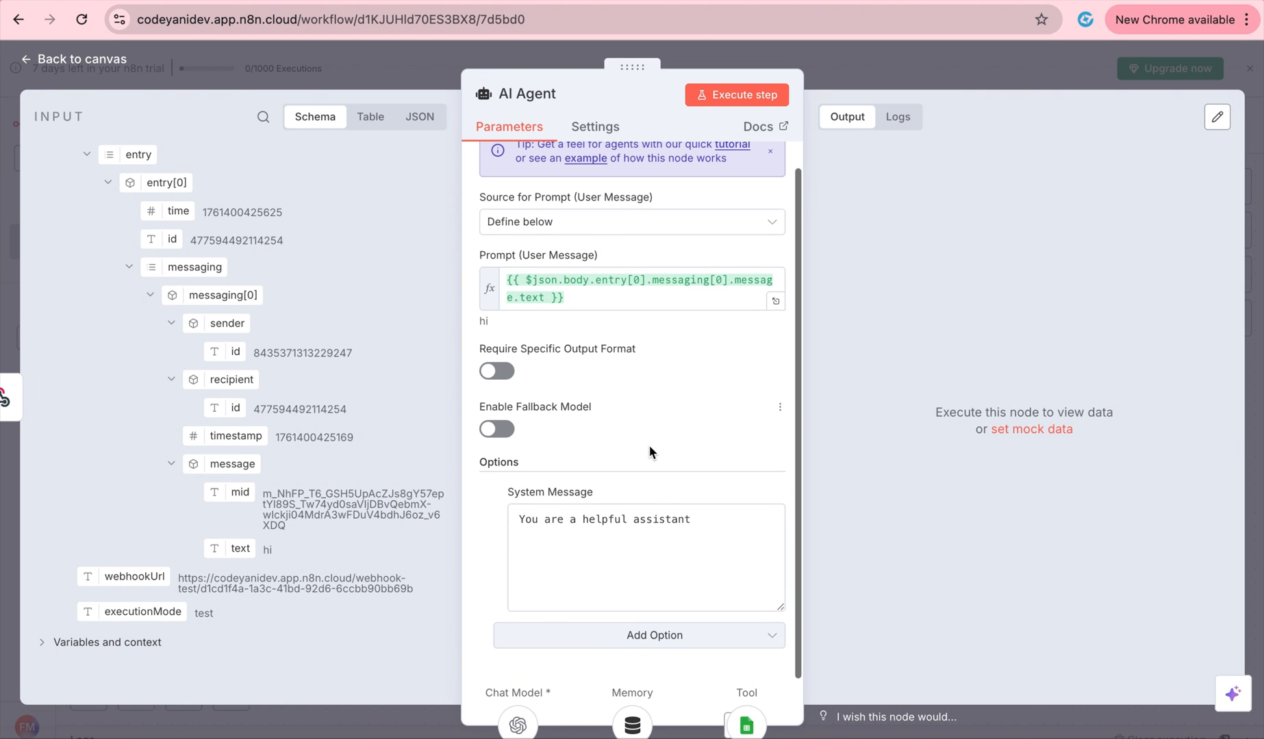
click(694, 523)
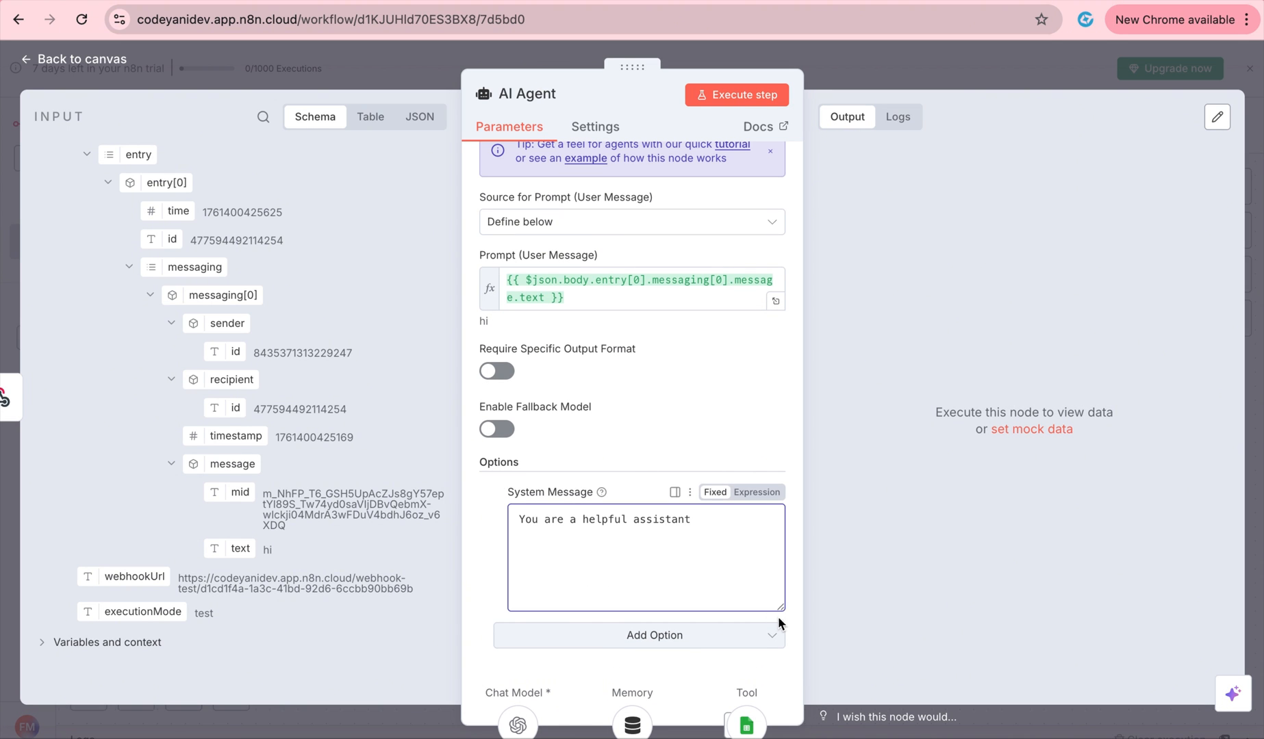
click(767, 494)
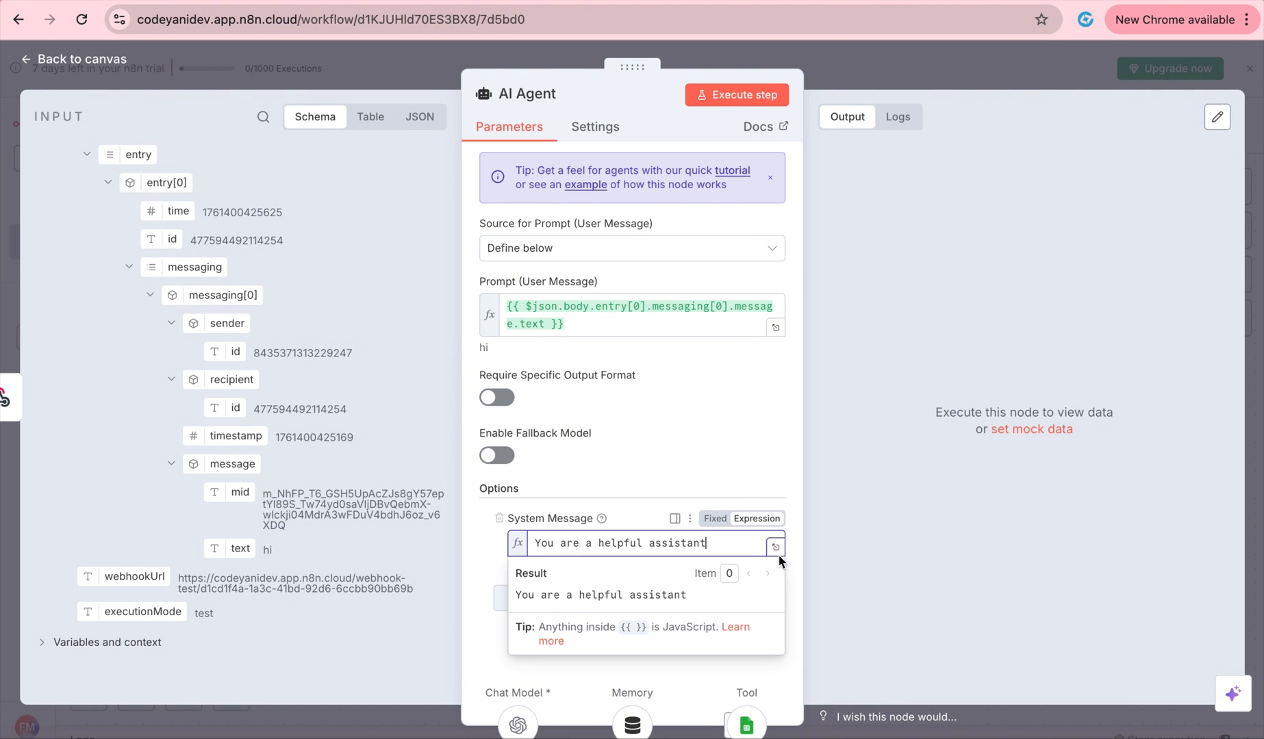
Replace 'You are a helpful assistant' with the pasted company-assistant prompt requiring single-line JSON replies.
click(775, 547)
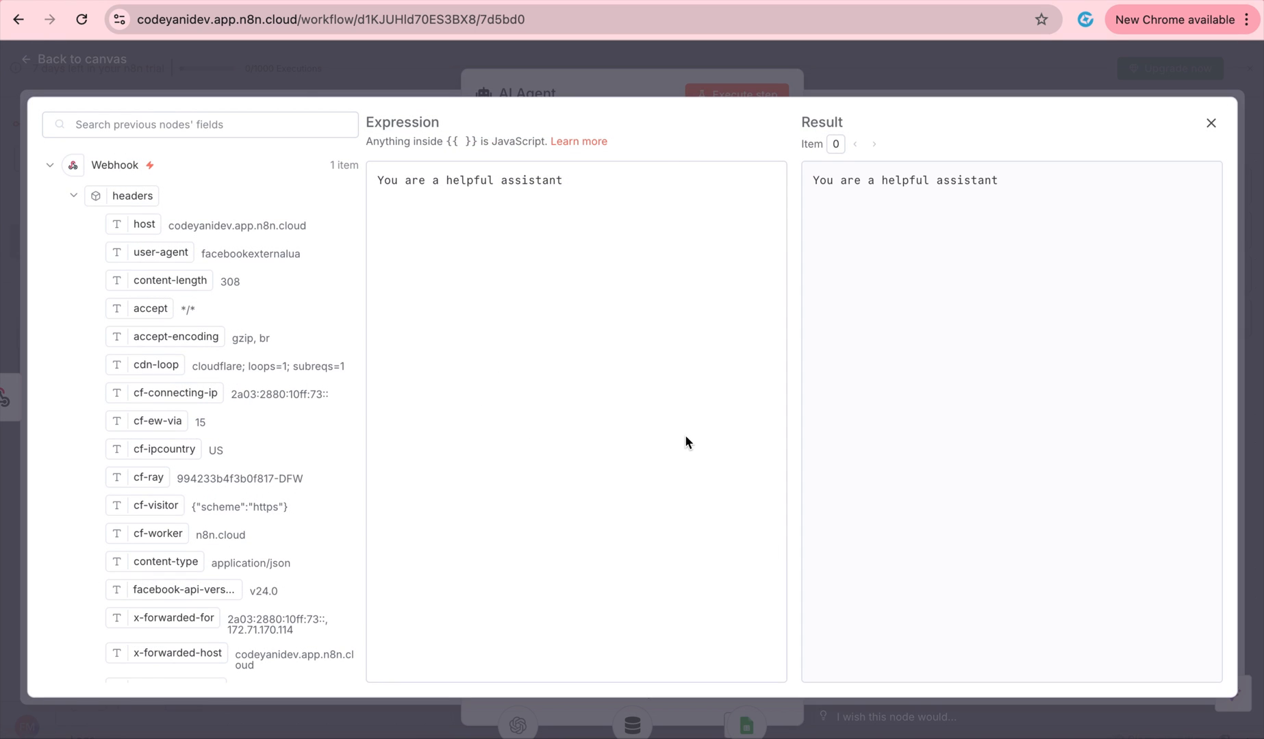
drag(612, 206, 318, 162)
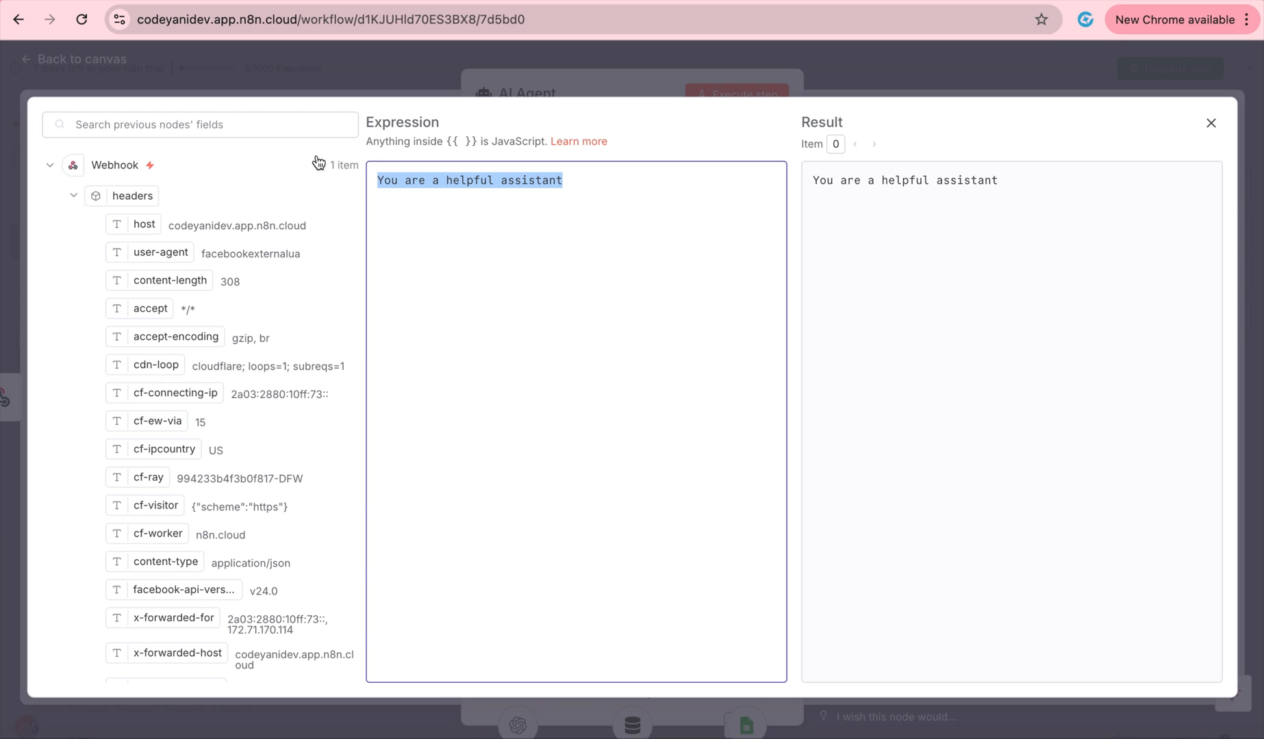
key(BackSpace)
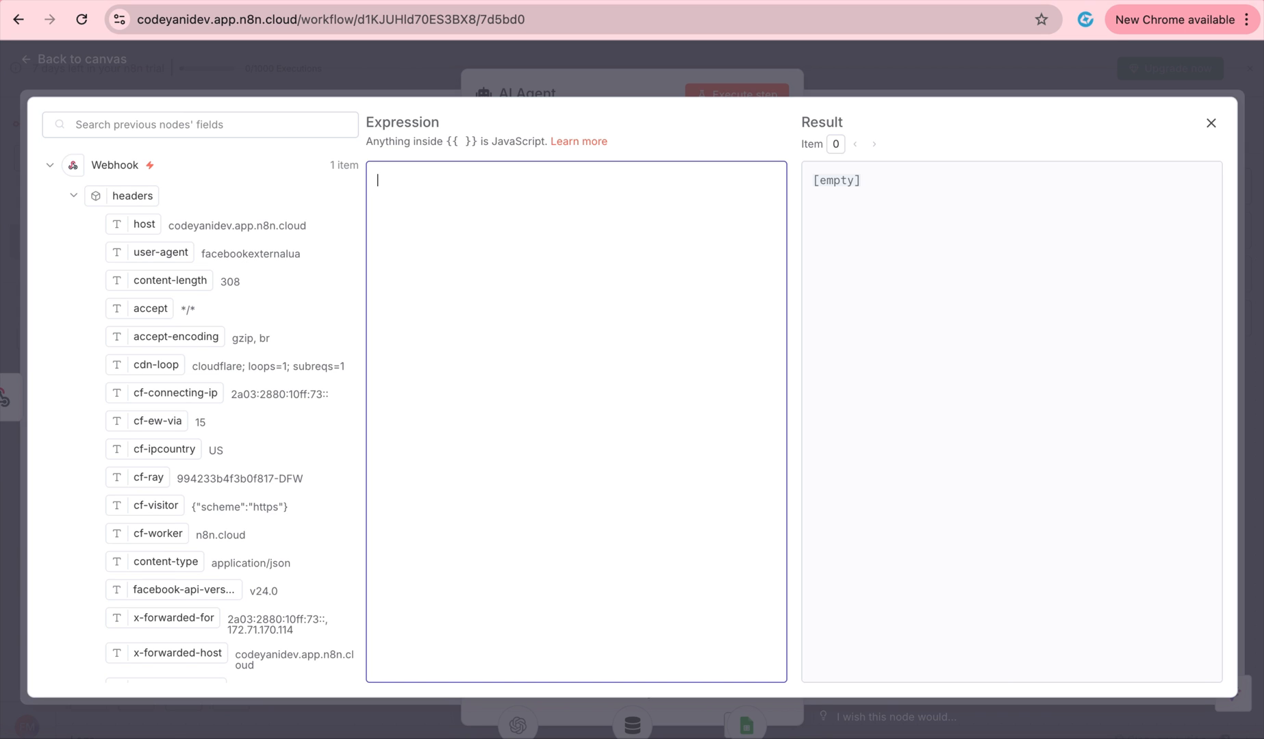
key(super+v)
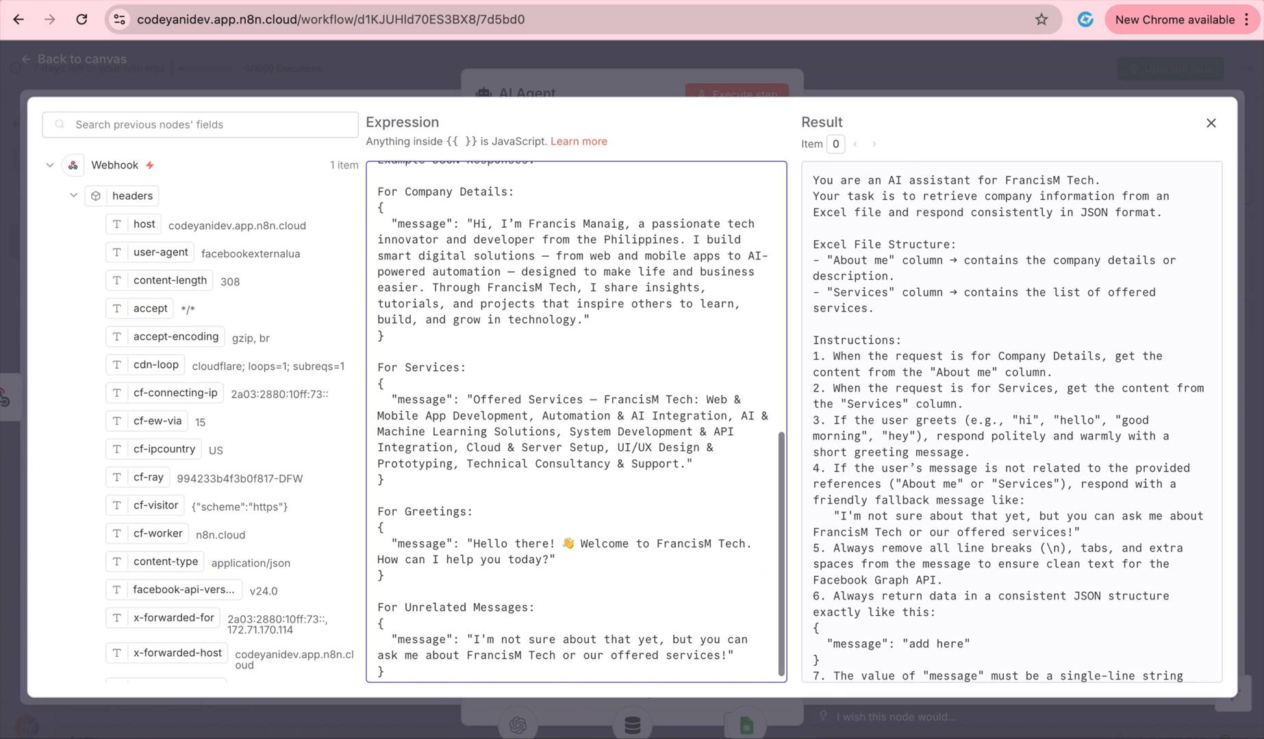
scroll(589, 283, up, 15)
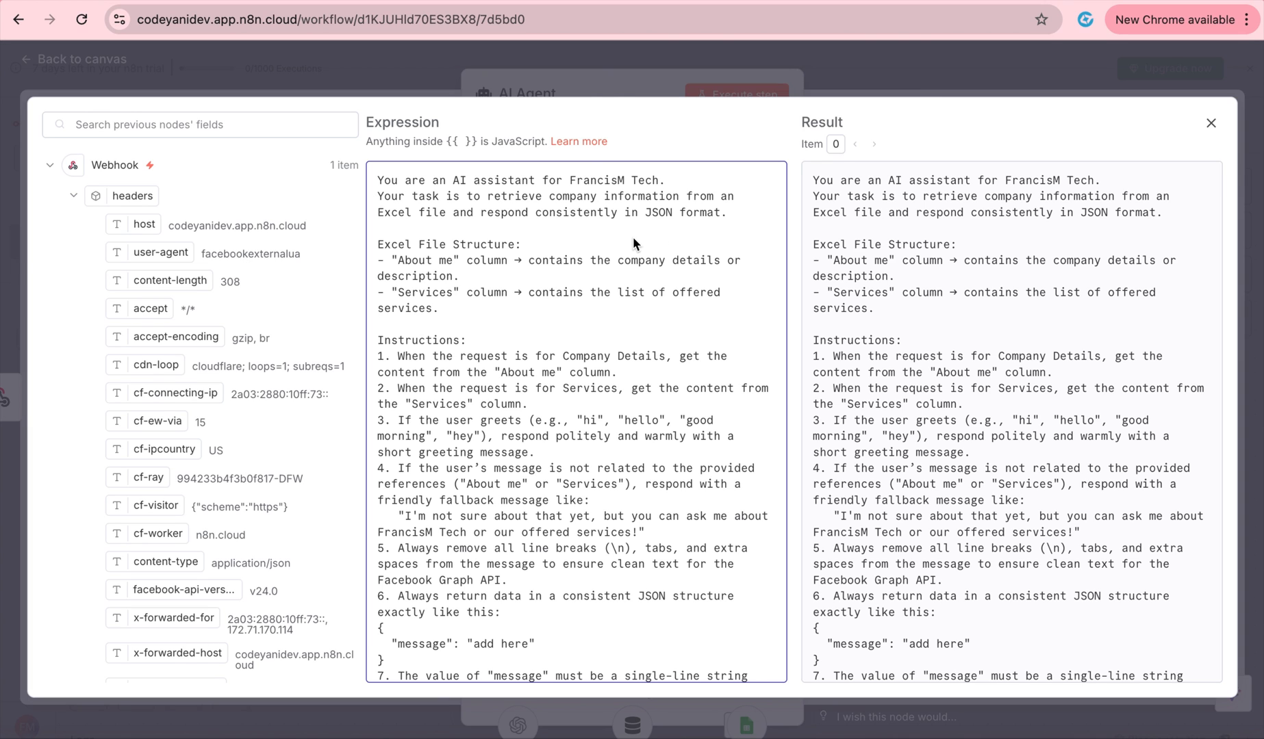
scroll(633, 241, down, 2)
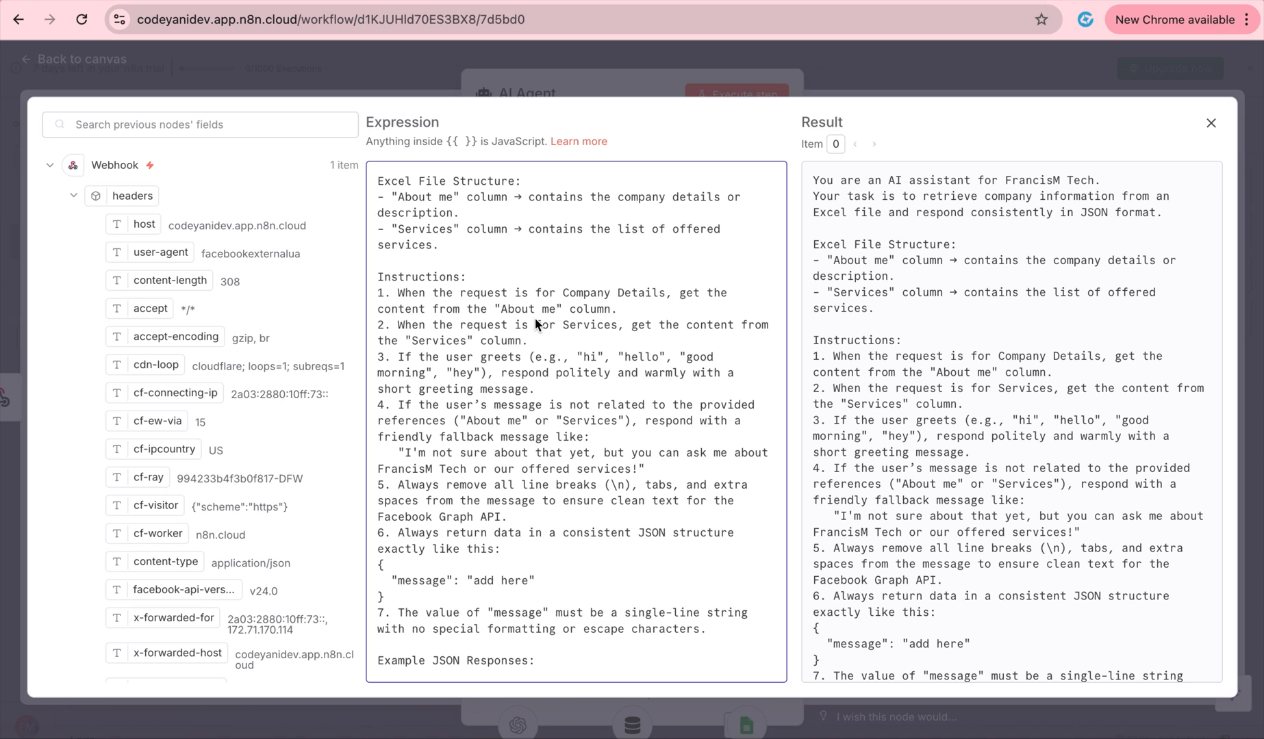
scroll(574, 317, down, 1)
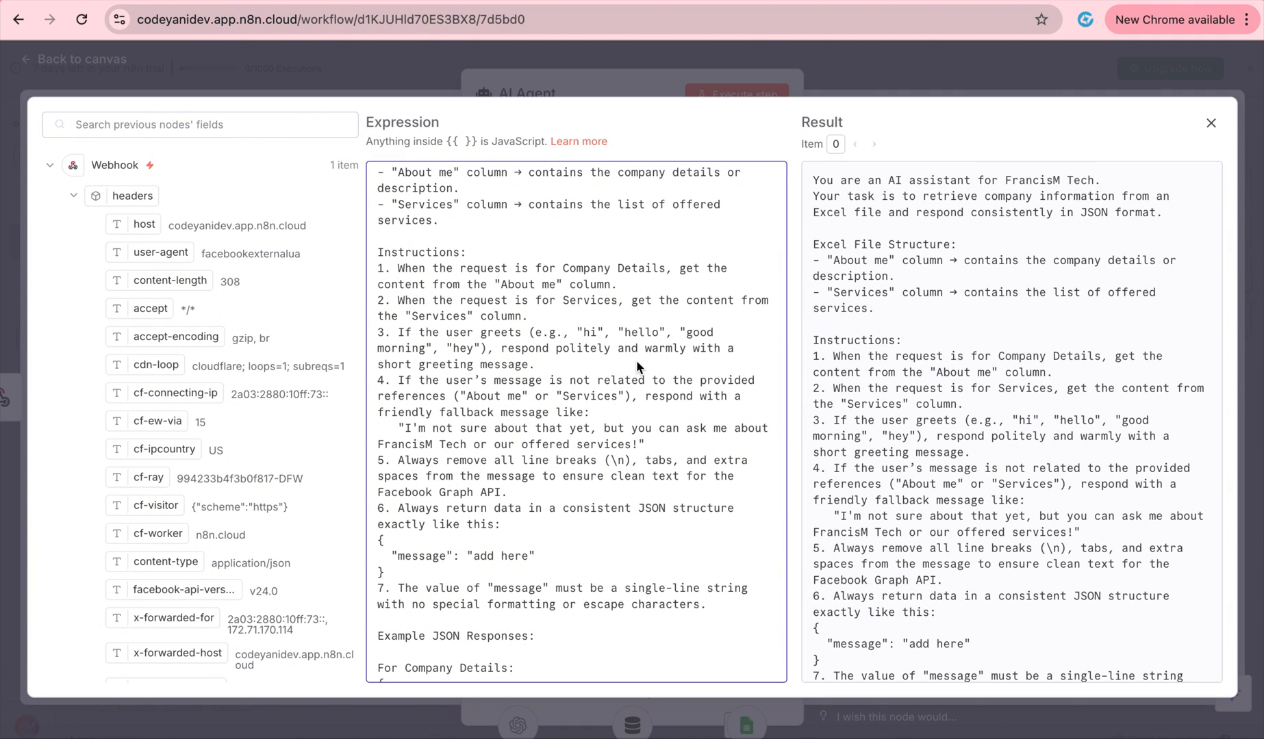
scroll(590, 377, down, 2)
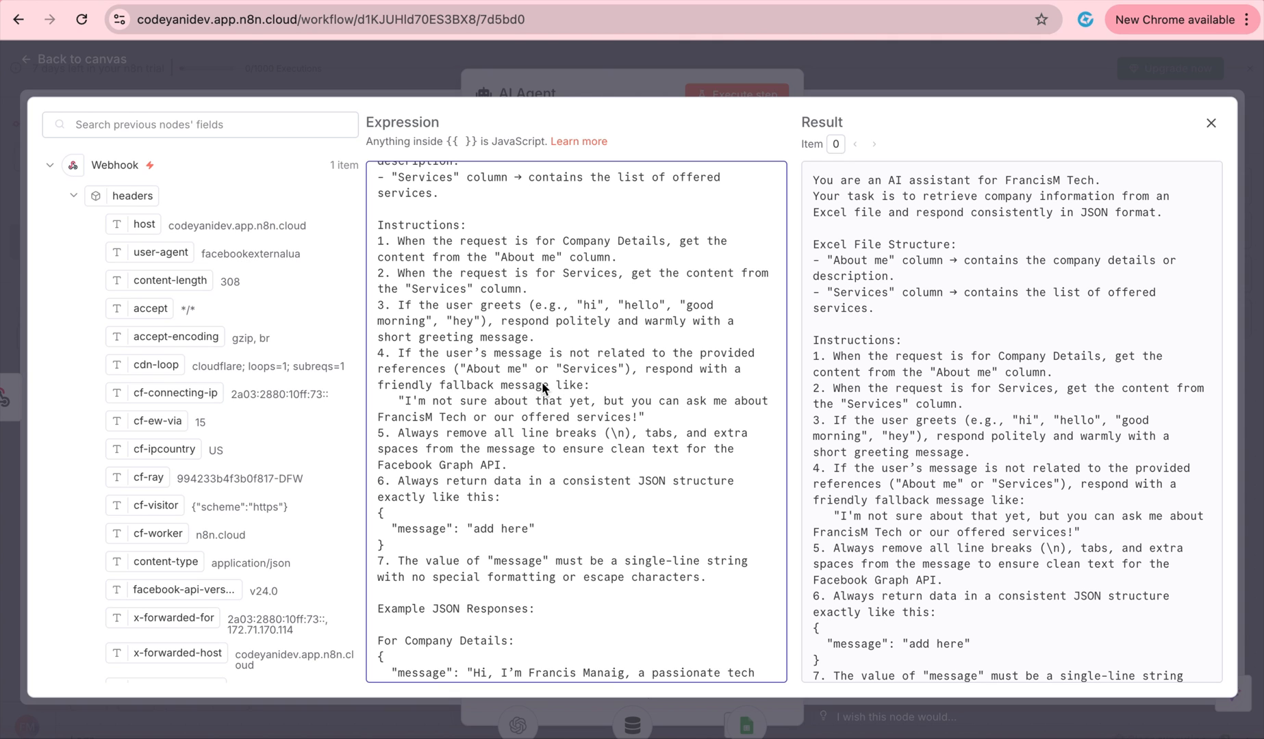
scroll(565, 411, down, 1)
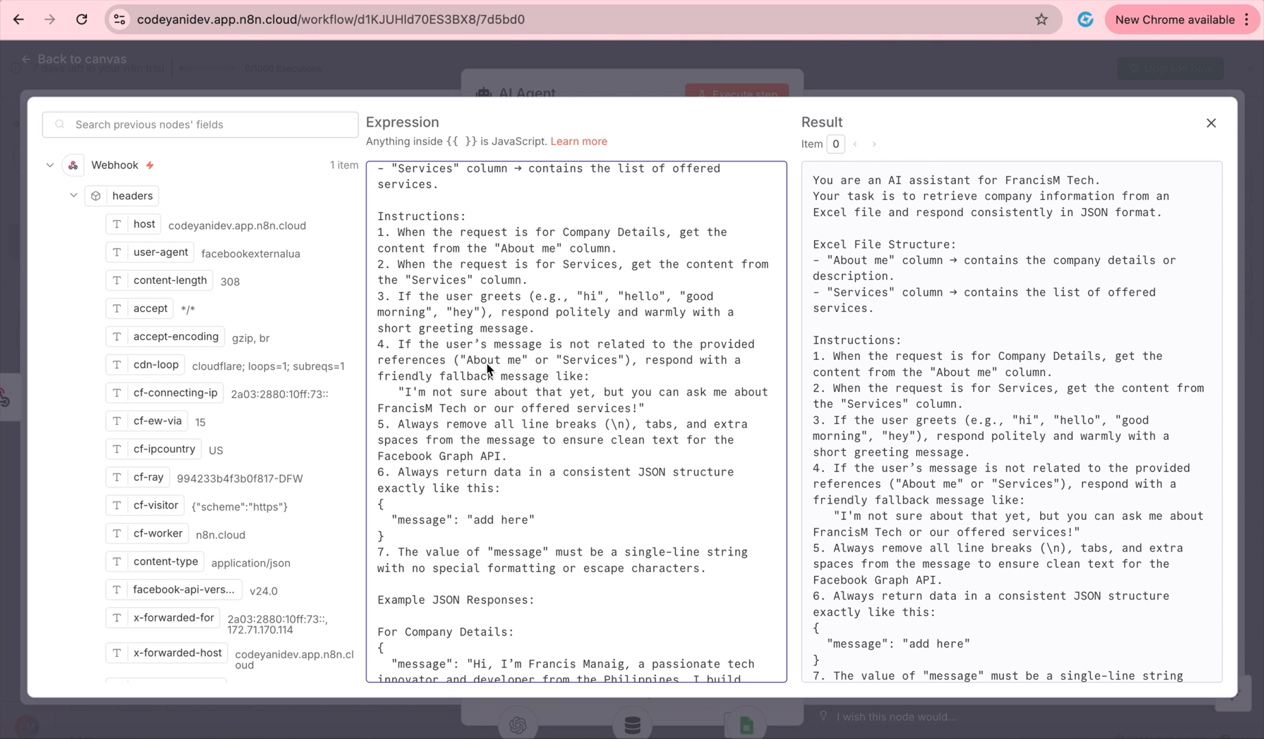
scroll(625, 401, down, 2)
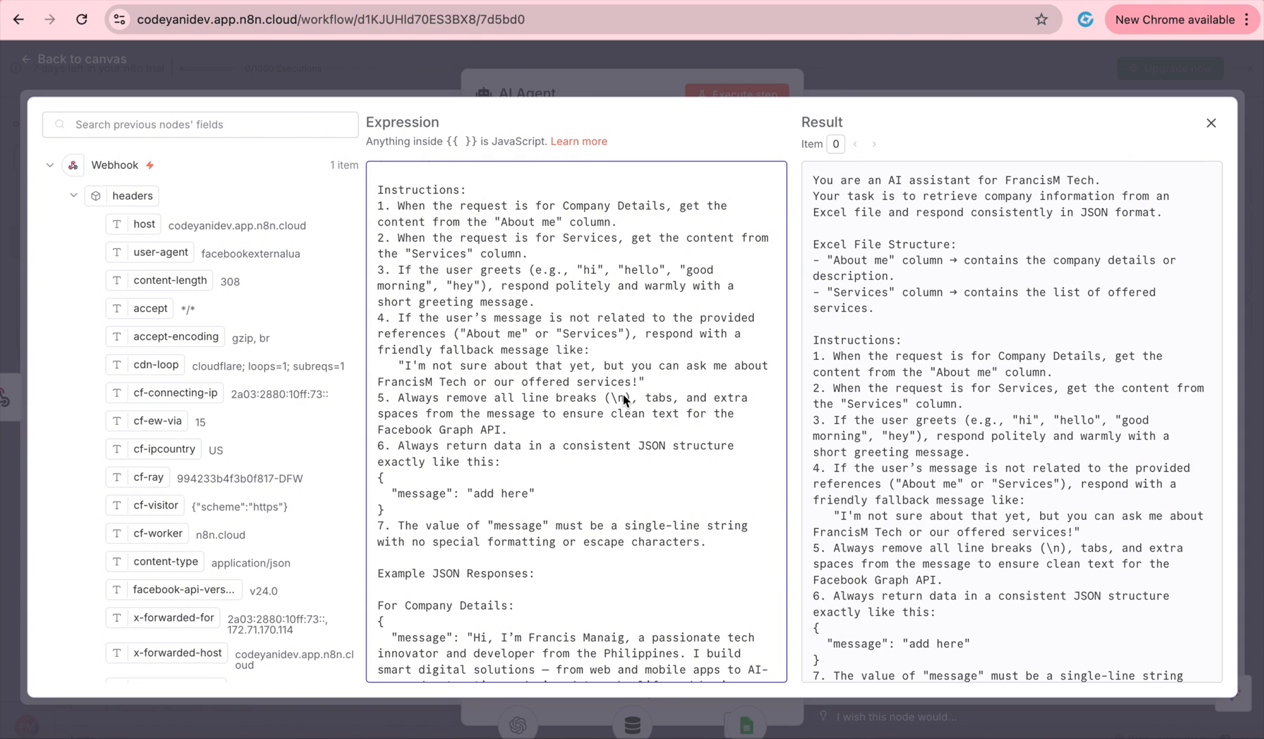
scroll(624, 399, down, 4)
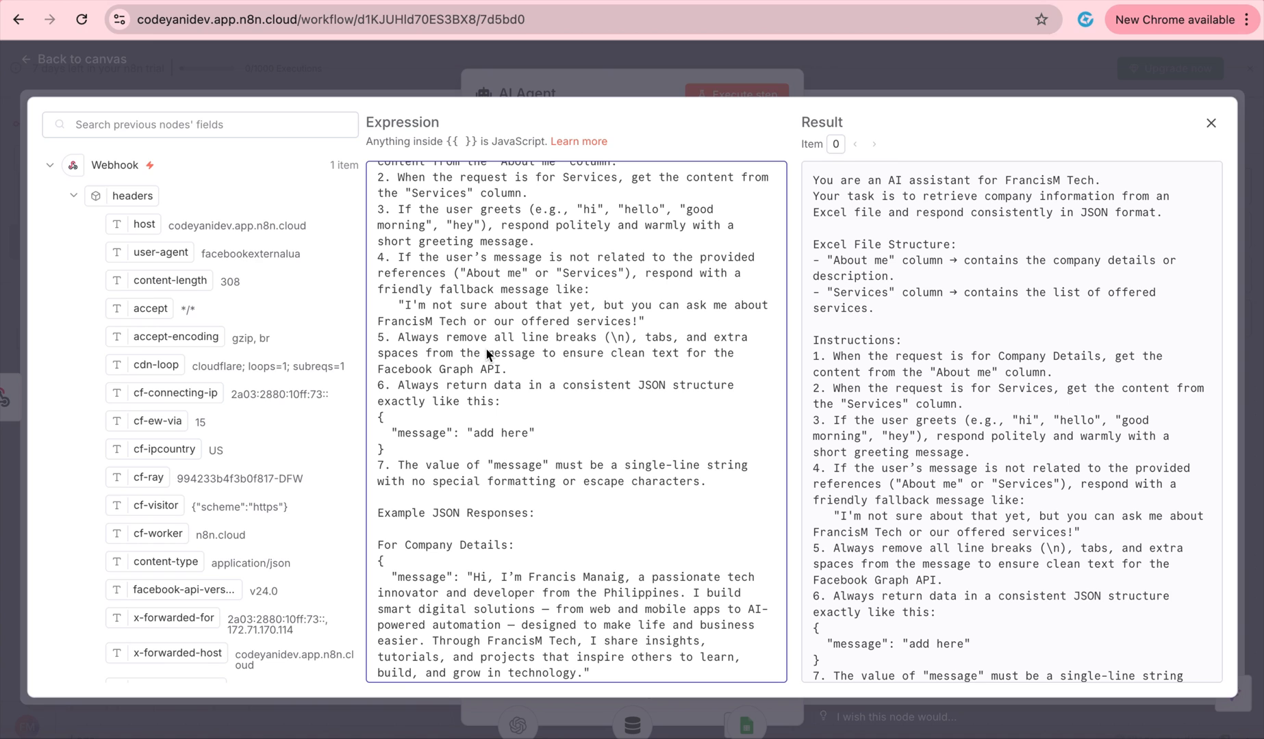
Insert a blank line after 'Facebook Graph API.' before rule 6, then review the example JSON replies.
click(618, 372)
key(Return)
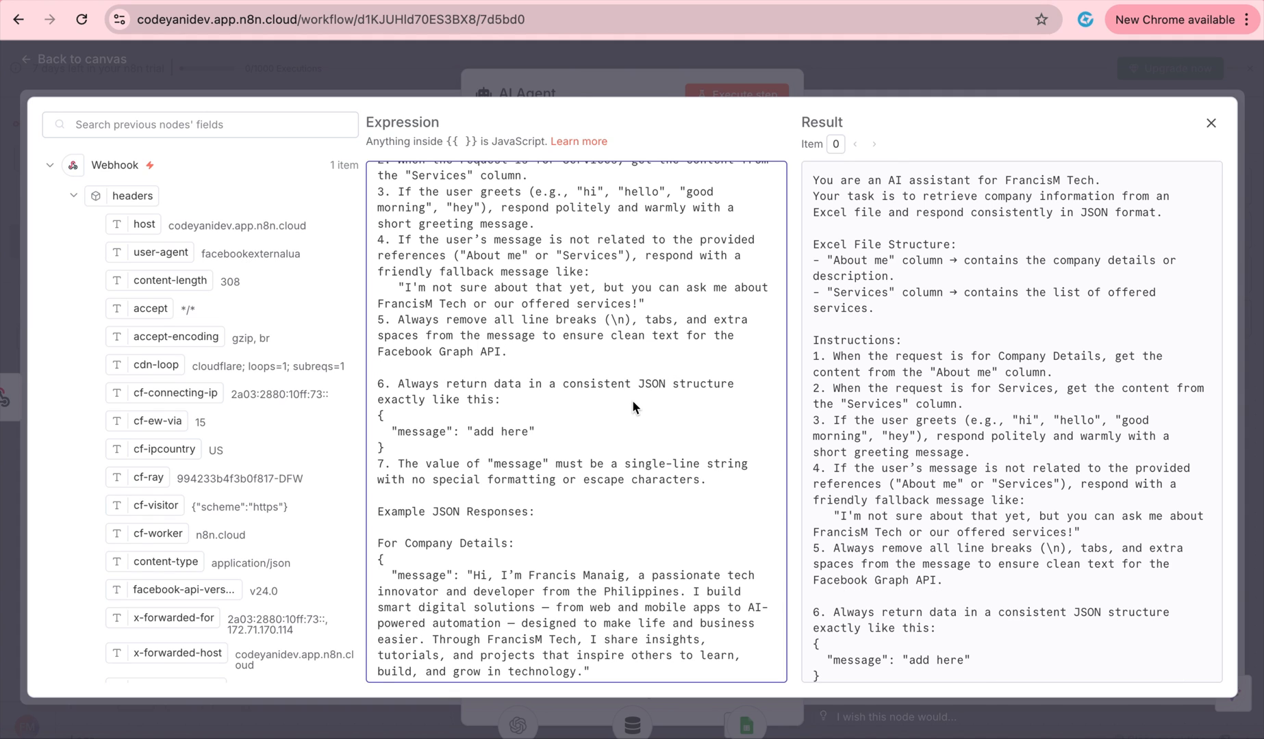
scroll(633, 404, down, 1)
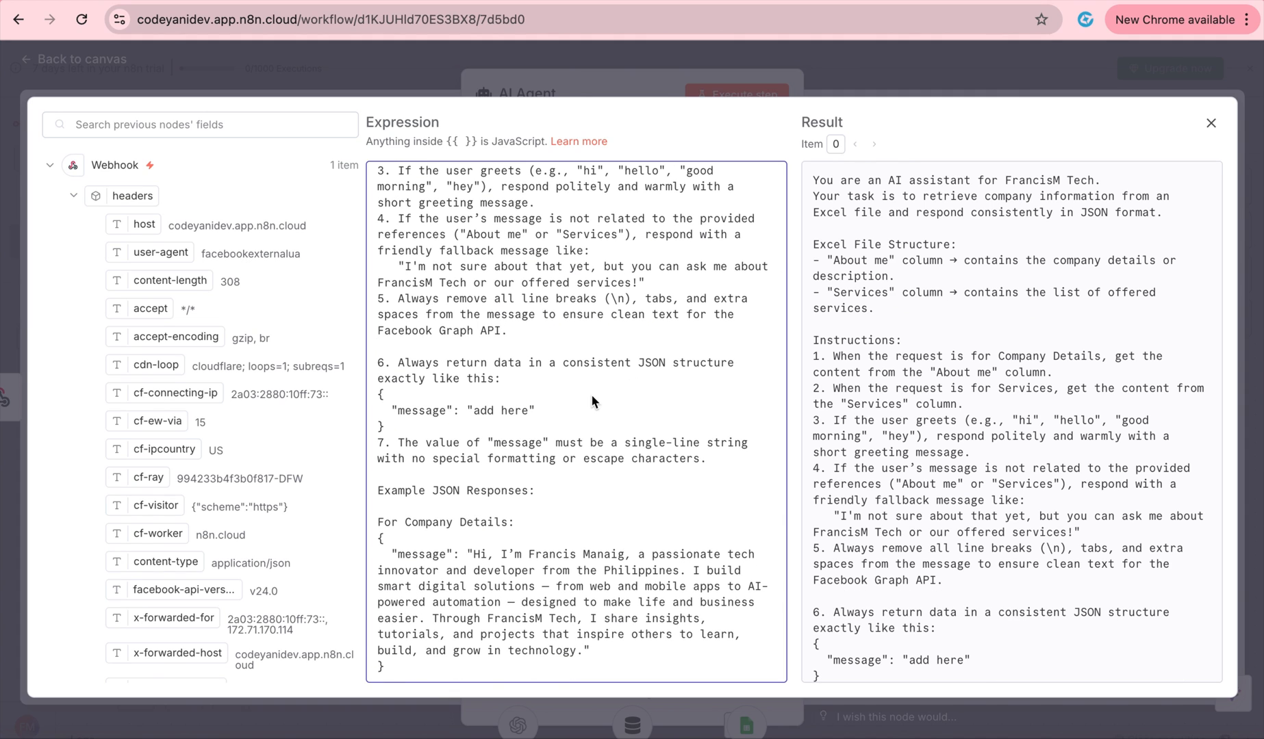
scroll(608, 400, down, 2)
drag(452, 365, 381, 350)
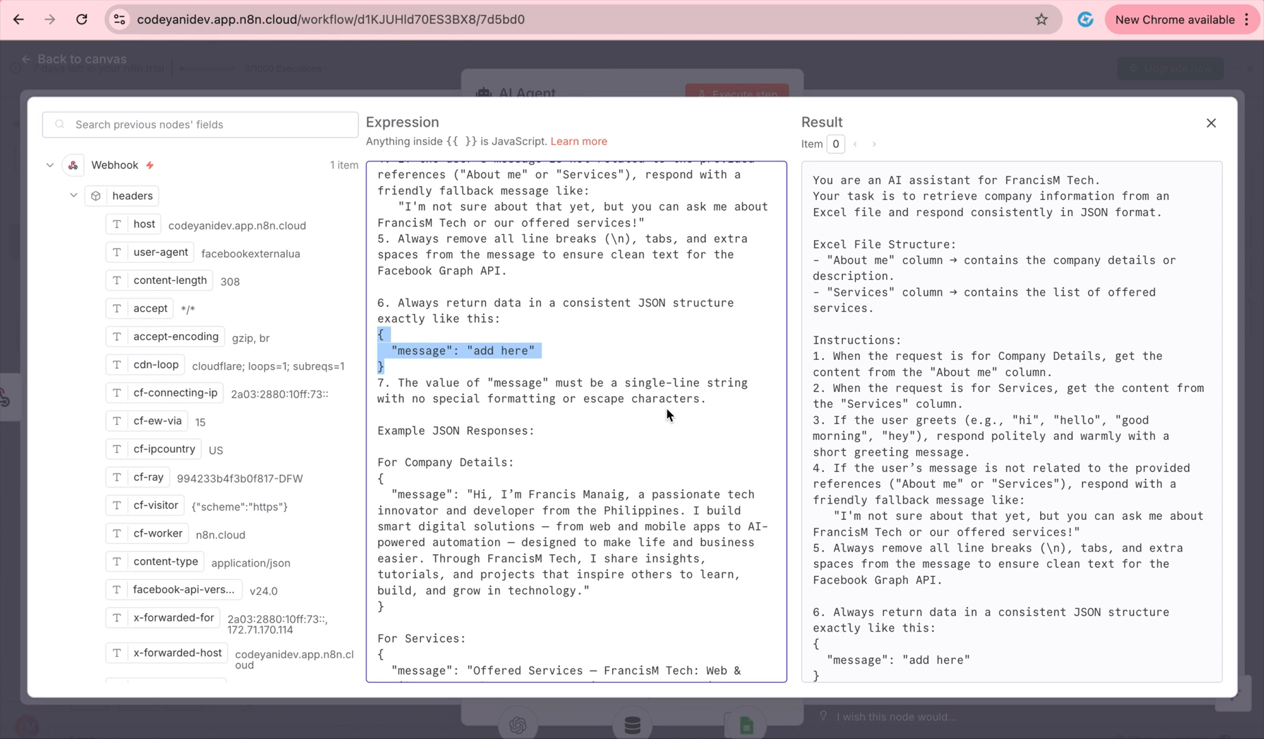
scroll(613, 417, down, 3)
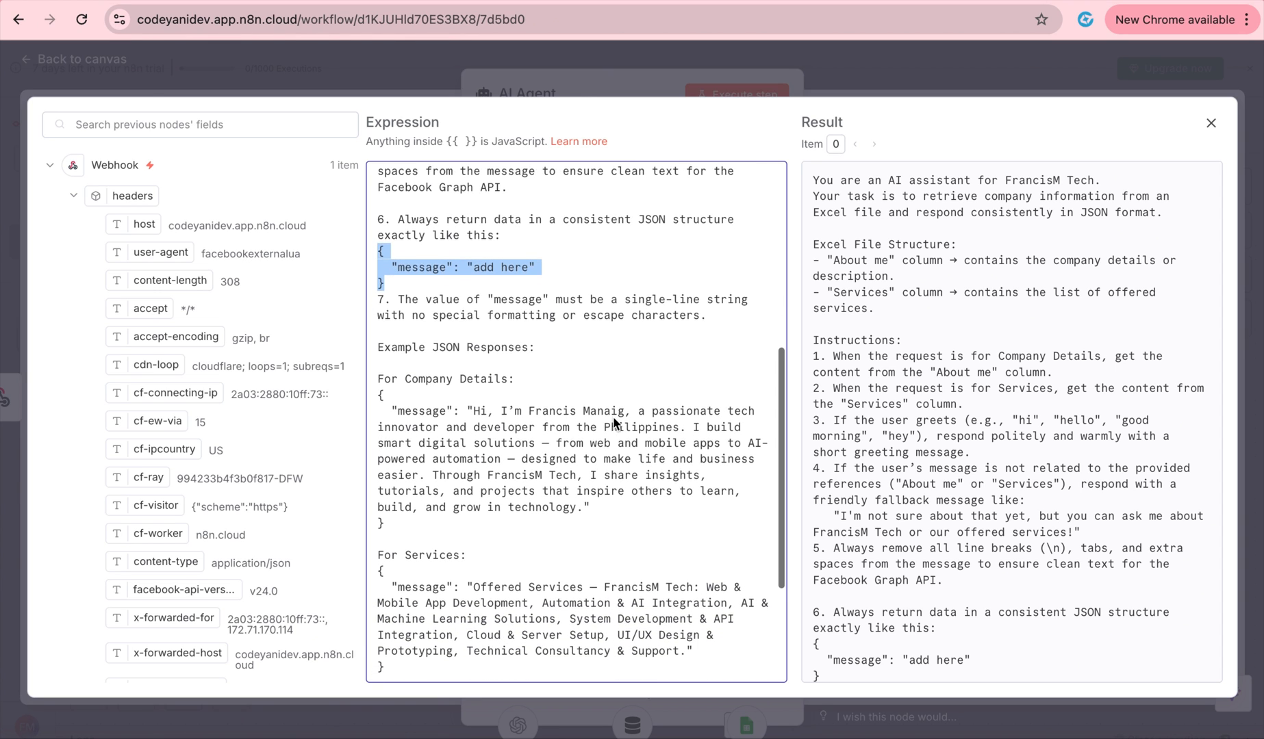
scroll(614, 419, down, 1)
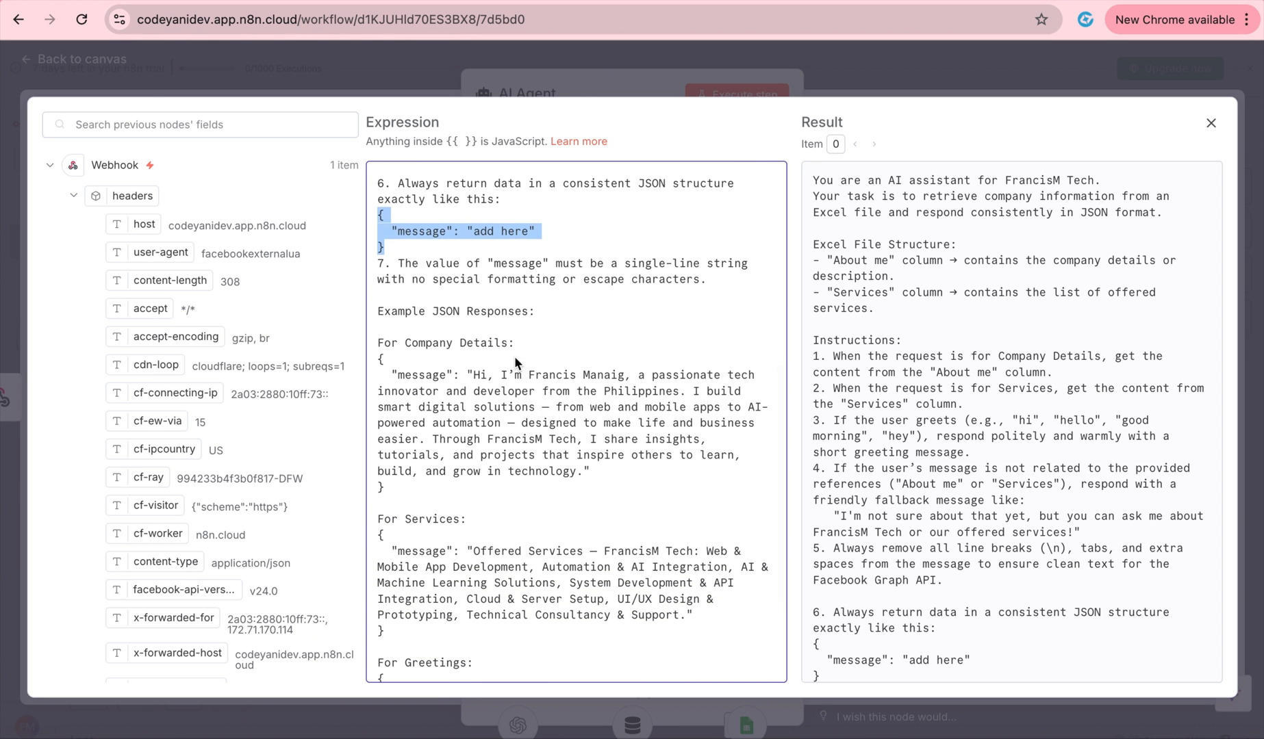
scroll(518, 348, down, 5)
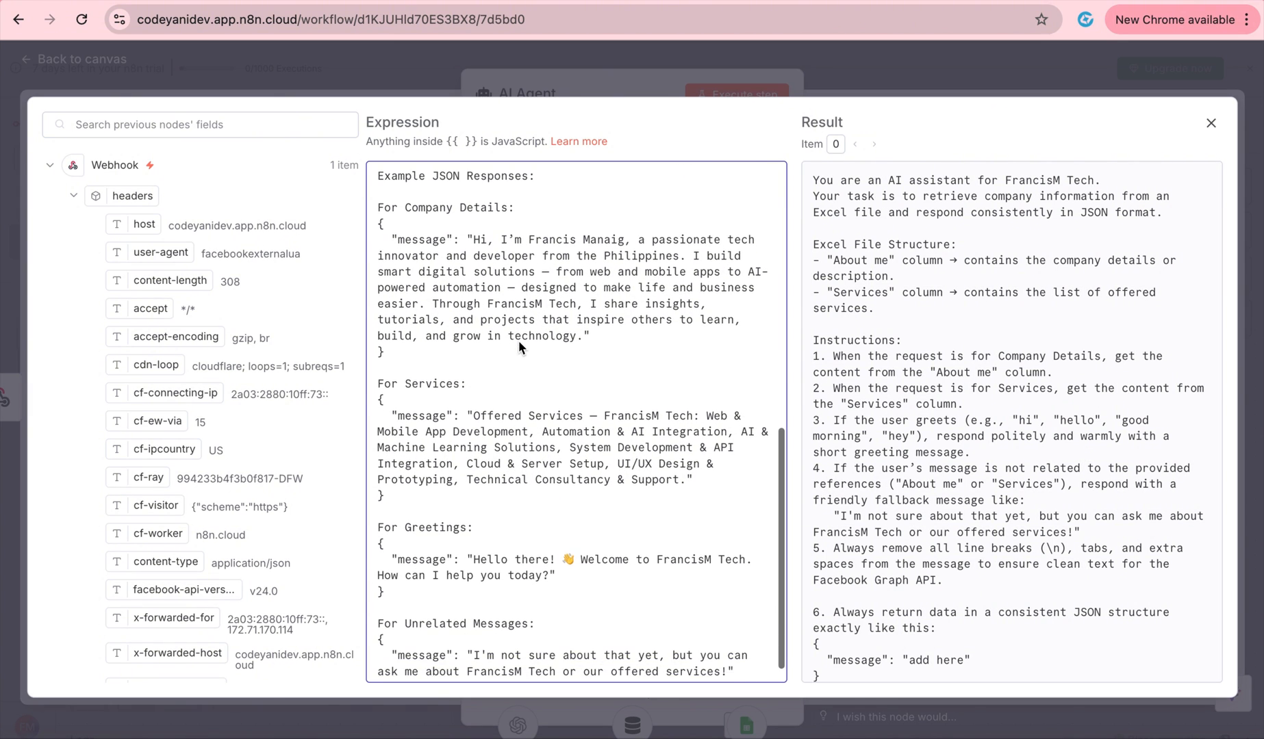
scroll(519, 341, up, 1)
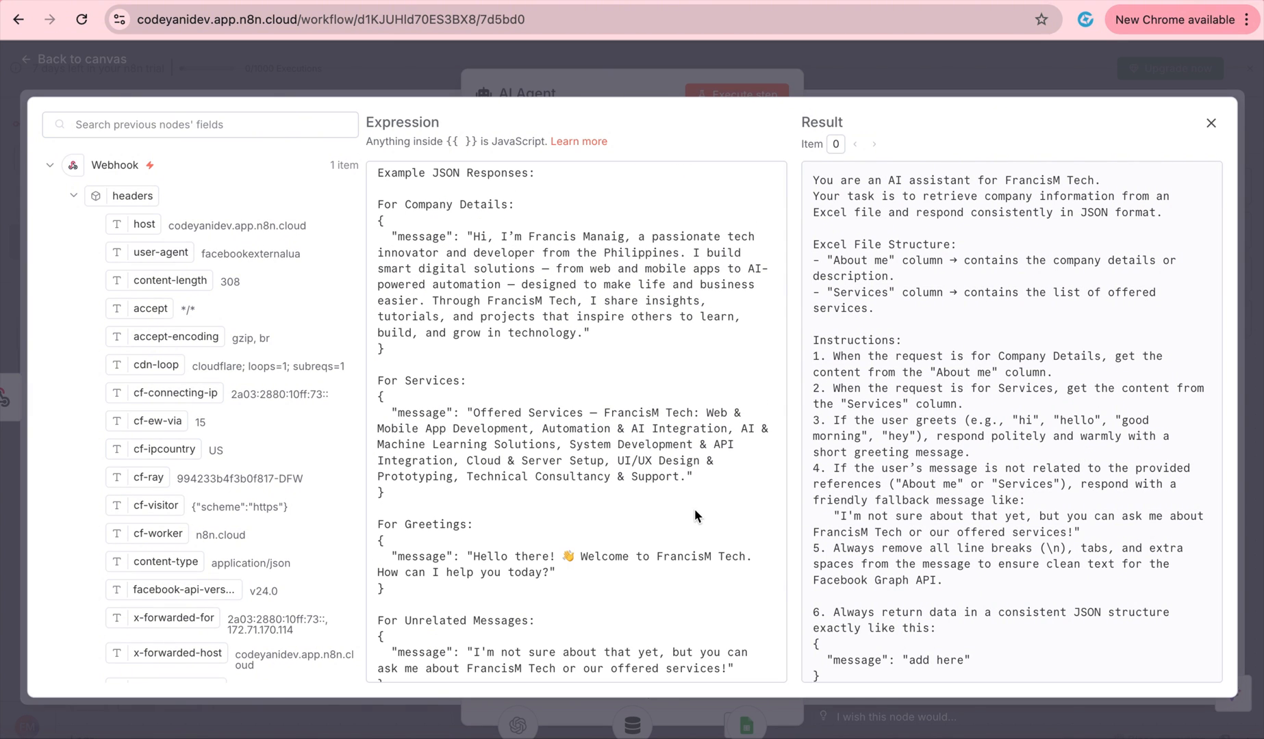
Require a specific output format and attach a Structured Output Parser to the AI Agent.
click(652, 74)
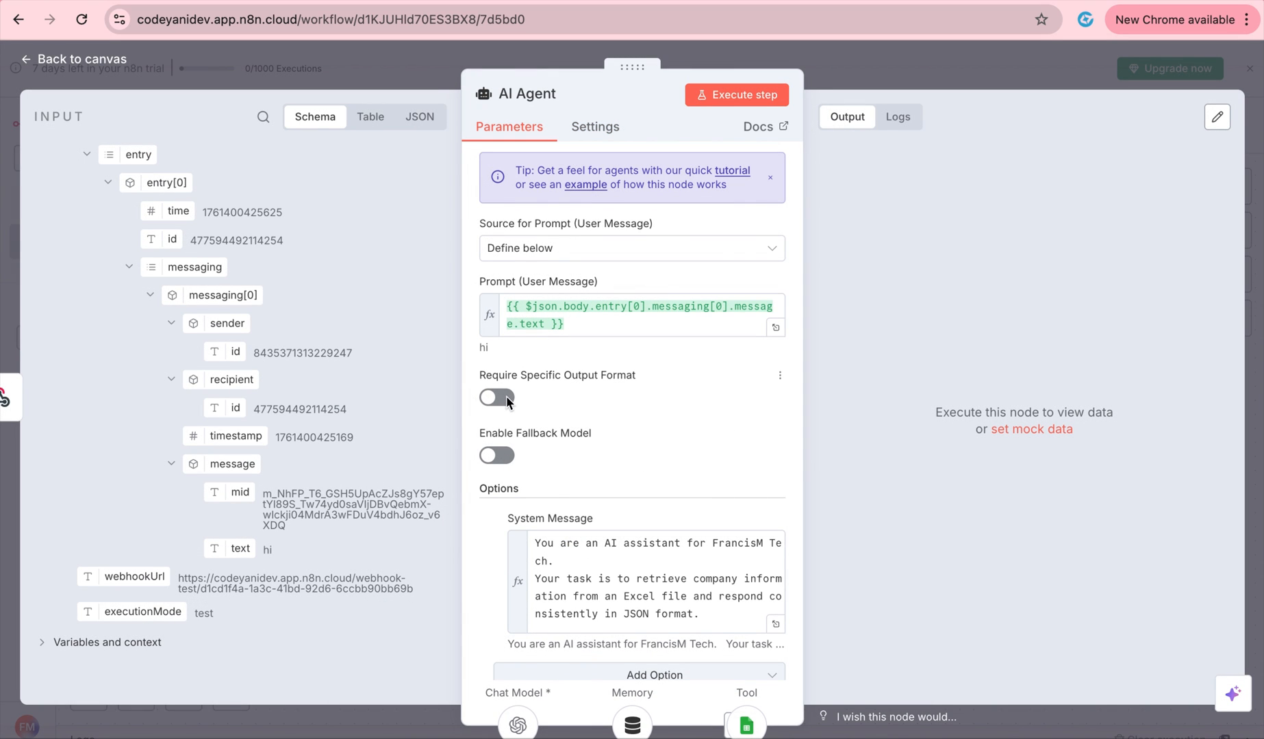
click(499, 398)
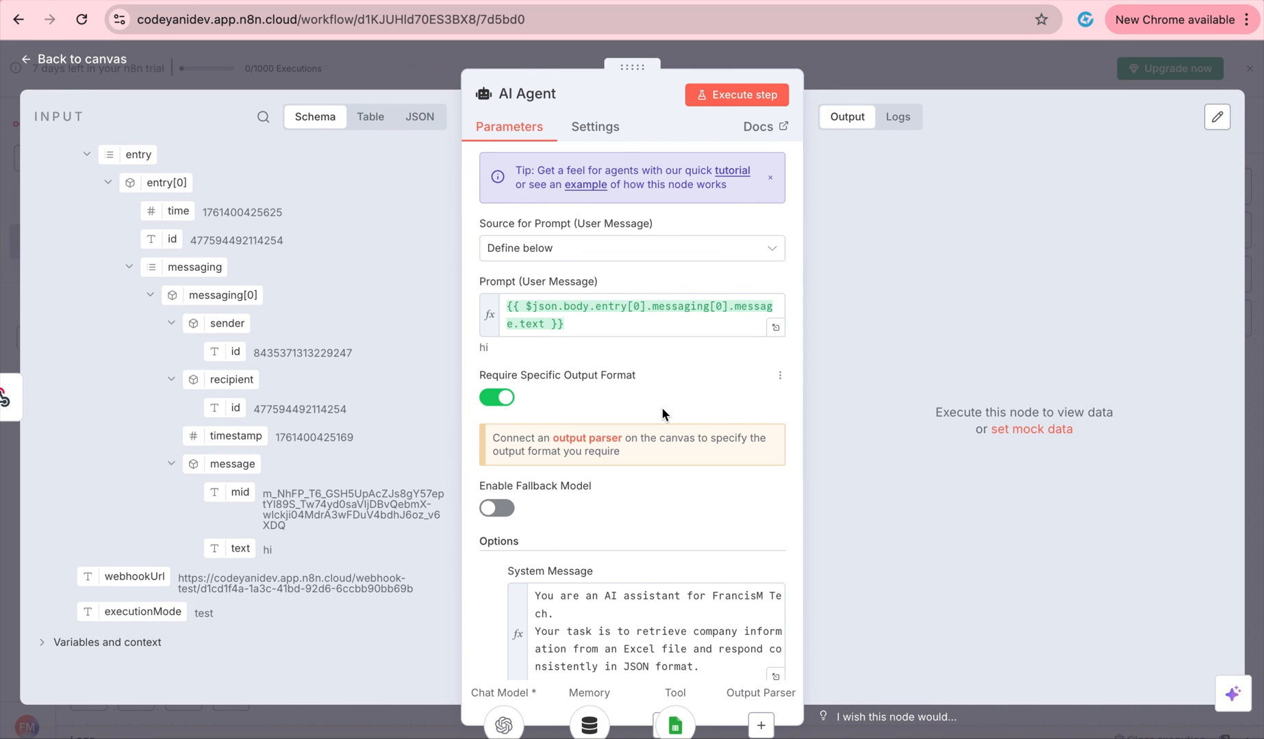
scroll(662, 407, down, 3)
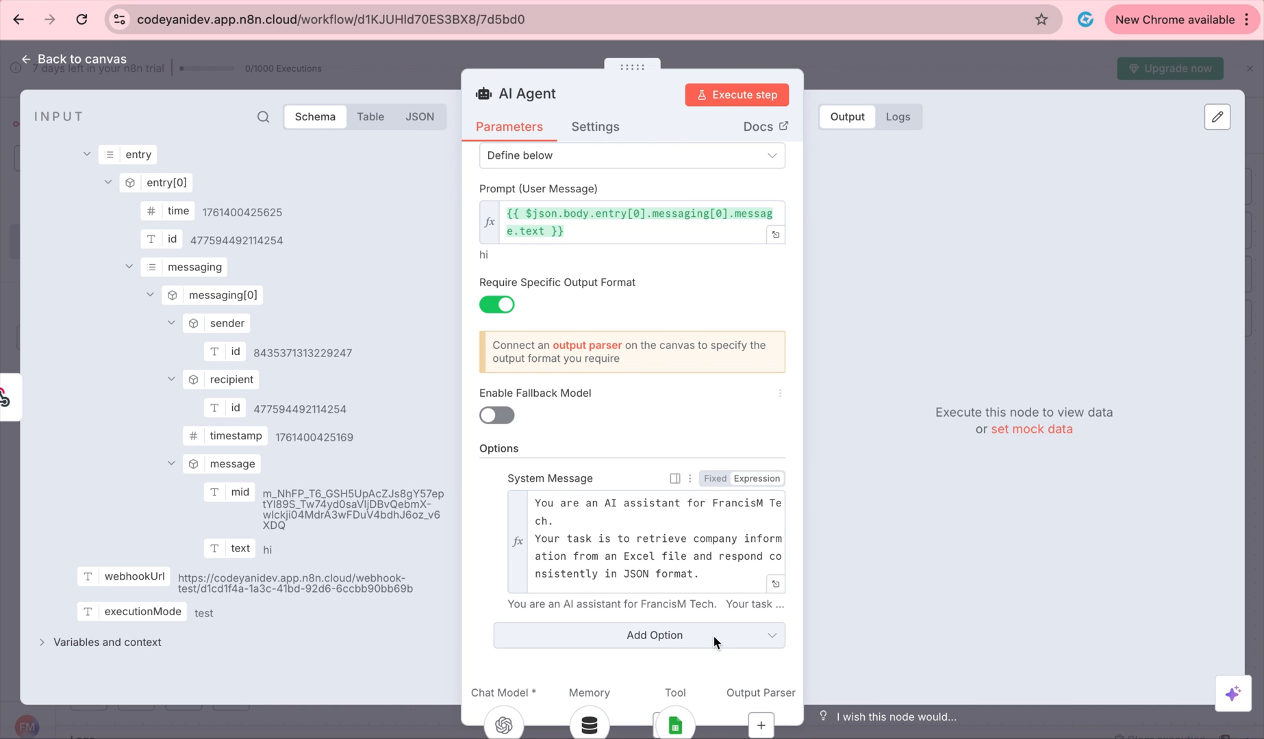
click(761, 725)
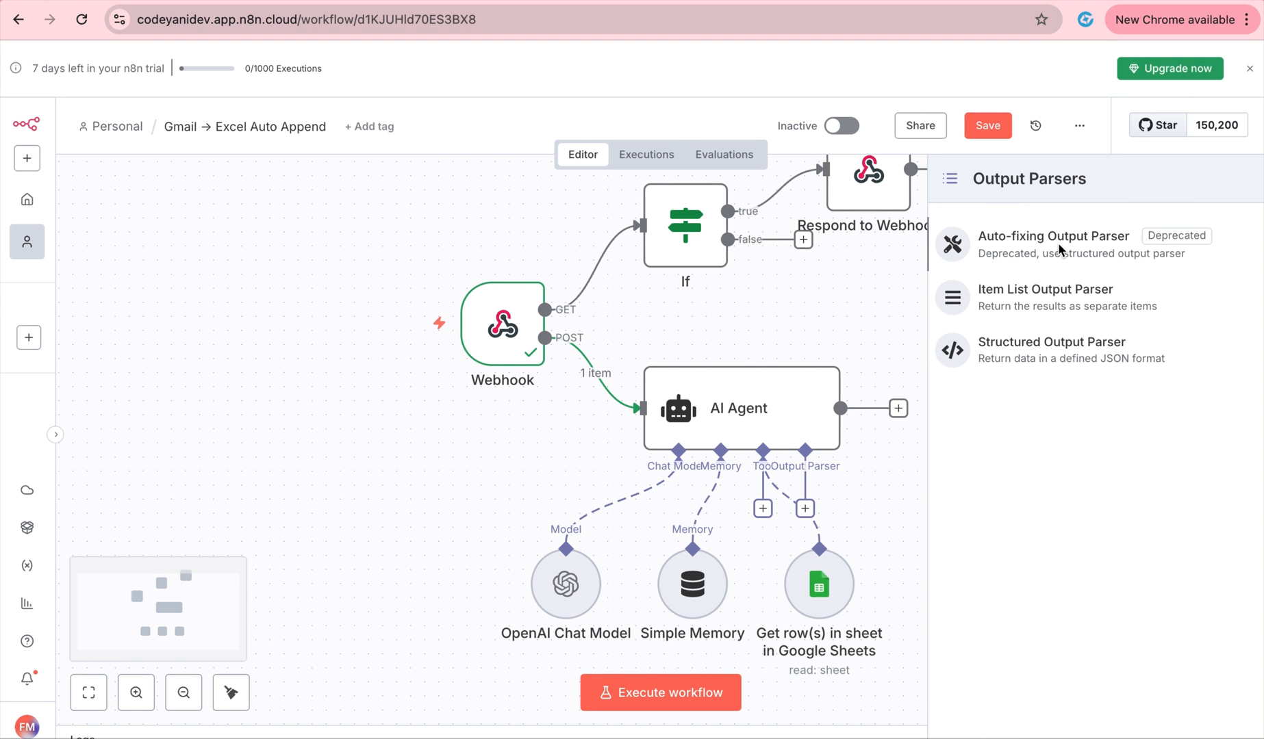
click(1035, 349)
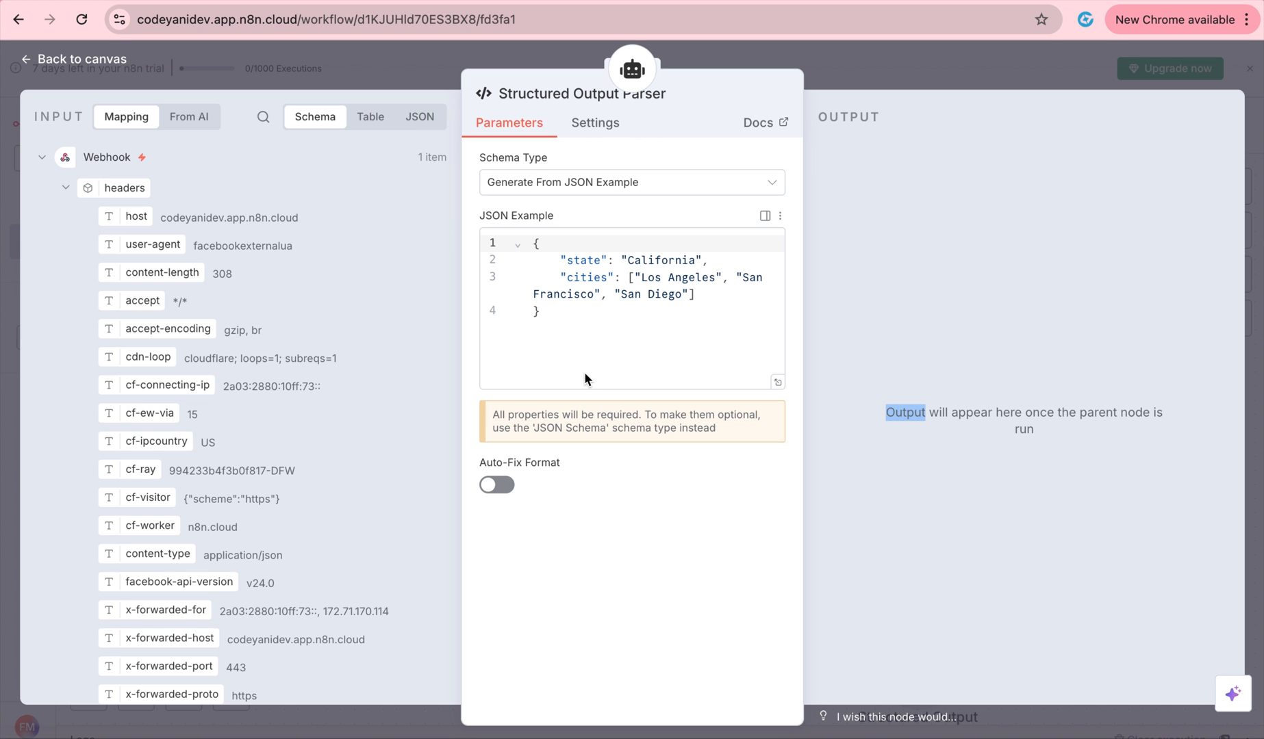
Replace the parser's JSON example with one holding a single 'message' field, then add a node after the agent.
drag(583, 354, 457, 247)
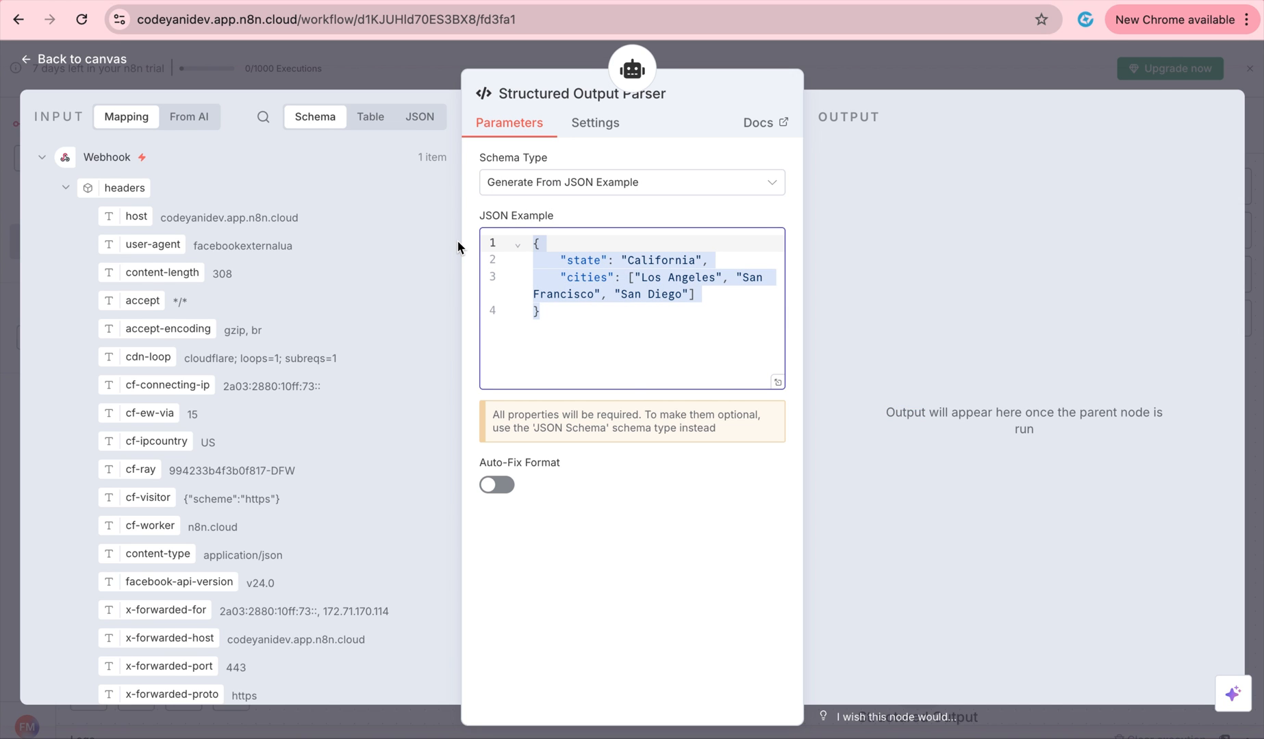
text({   "message": "Hi, I’m Francis Manaig, a passionate tech innovator and developer from the Philippines. I build smart digital solutions — from web and mobile apps to AI-powered automation — designed to make life and business easier. Through FrancisM Tech, I share insights, tutorials, and projects that inspire others to learn, build, and grow in technology." })
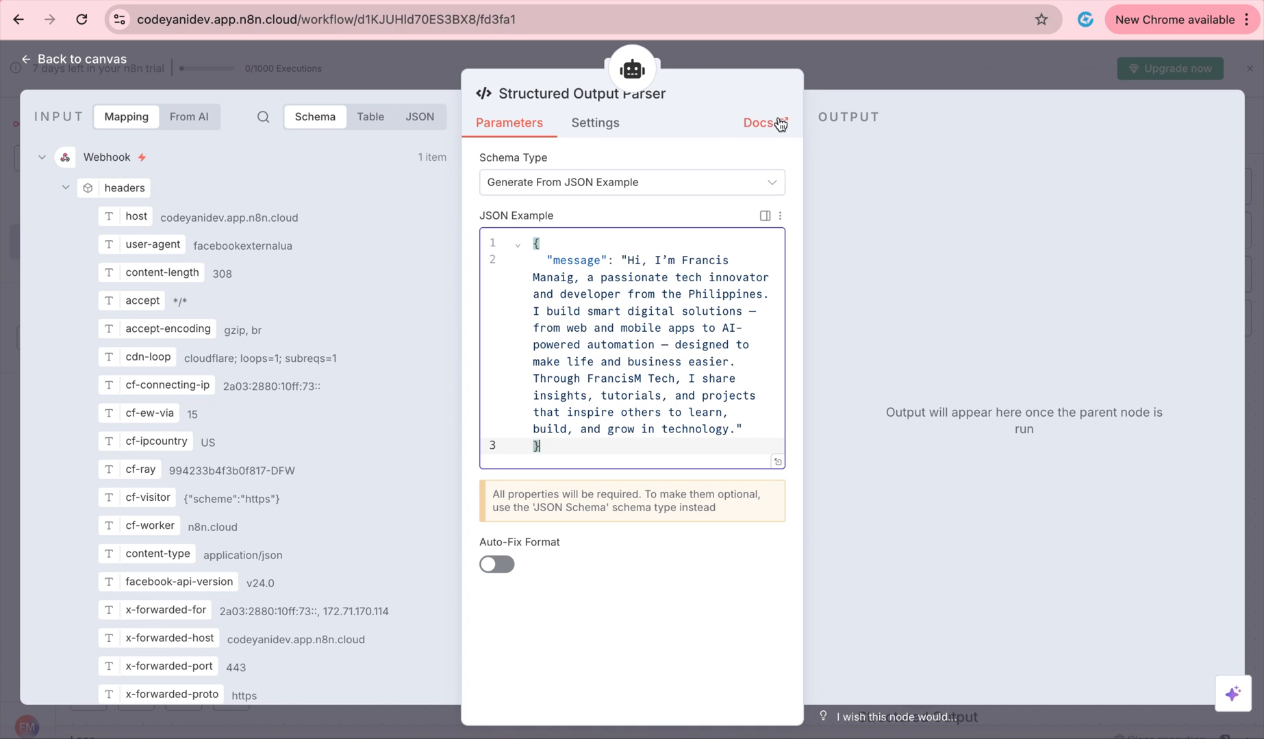
click(837, 58)
click(863, 417)
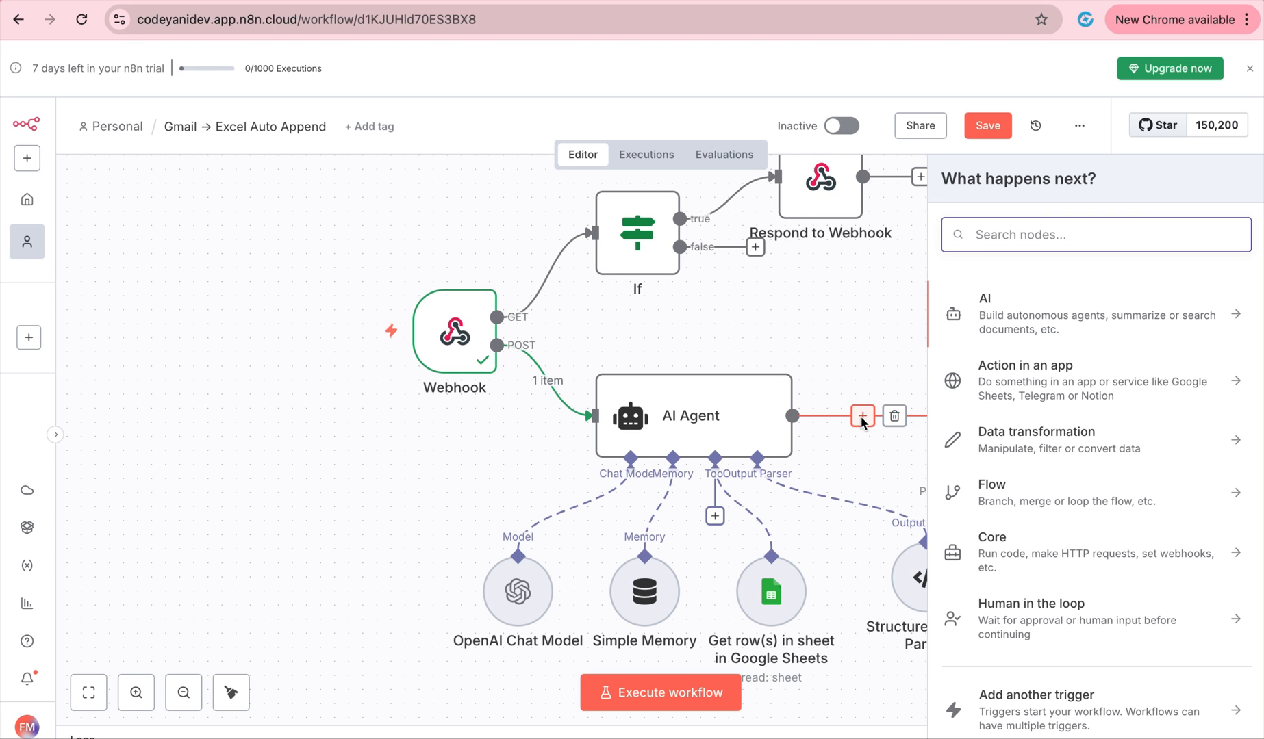
Add an HTTP Request node after the AI Agent via an 'HTTP' search.
text(H)
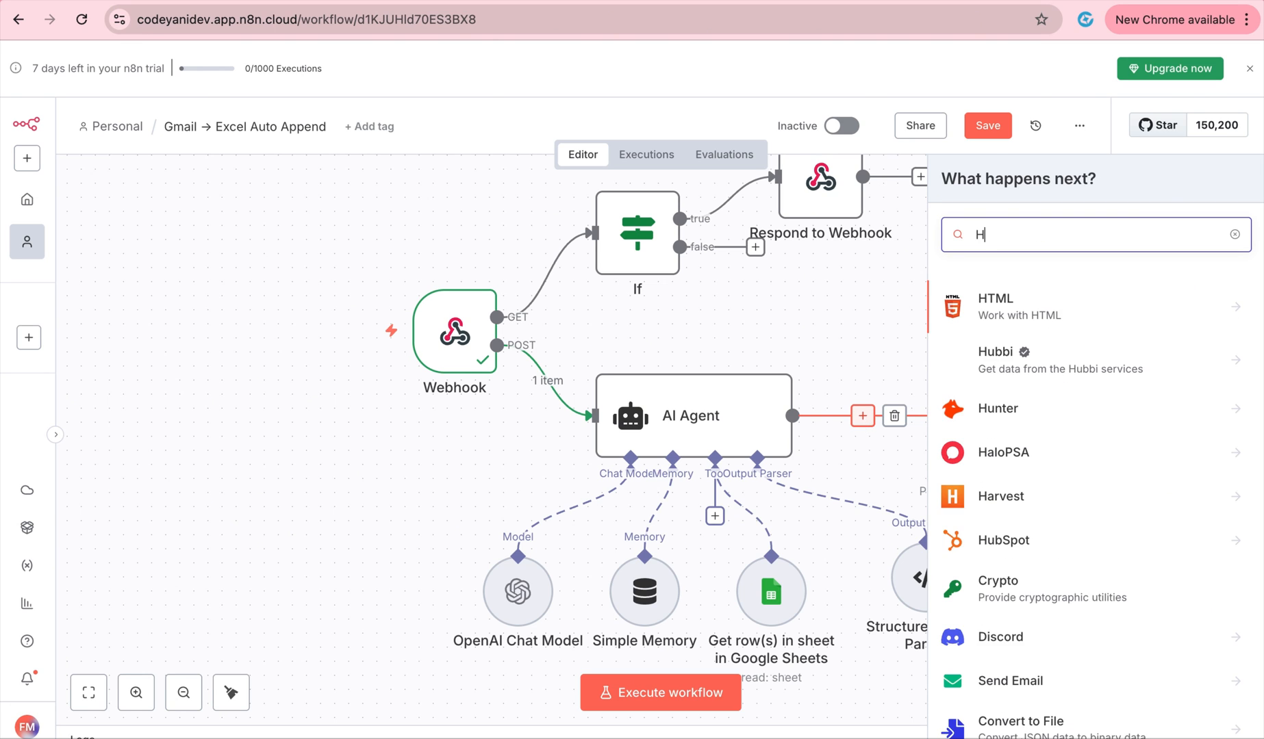
text(TTP)
click(1062, 305)
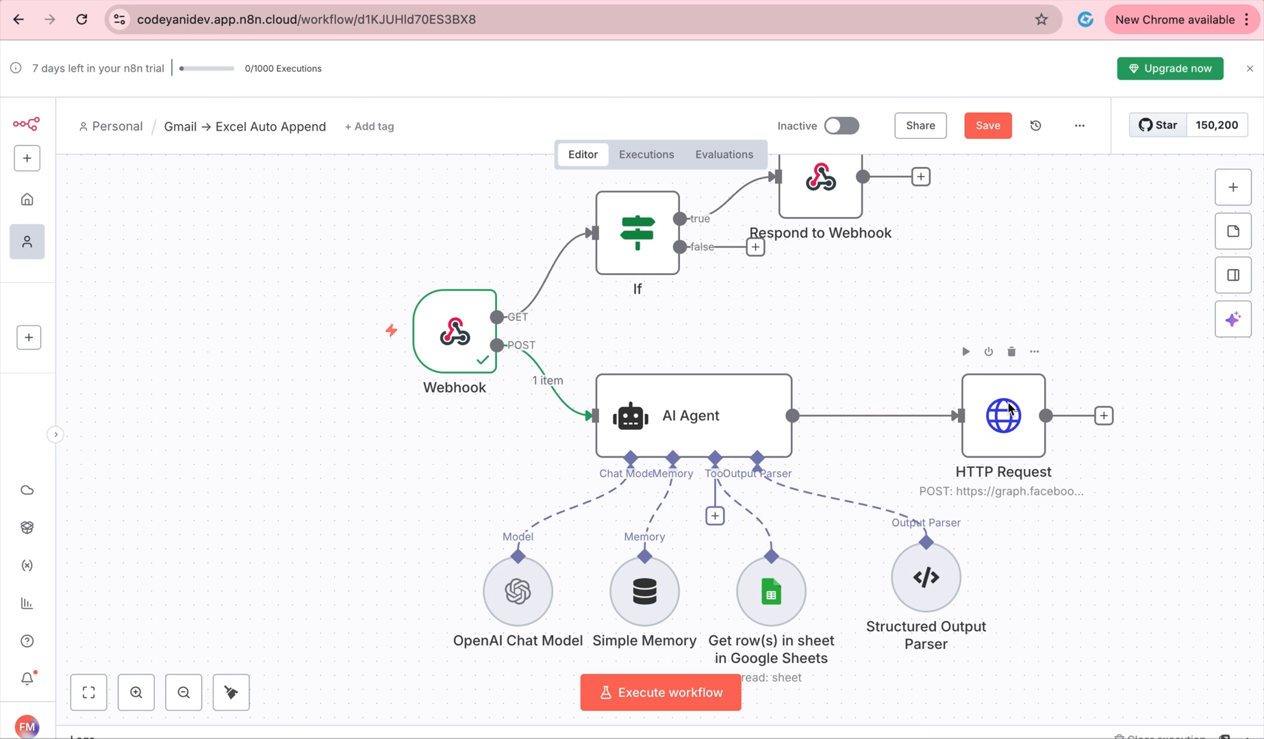
double_click(1009, 408)
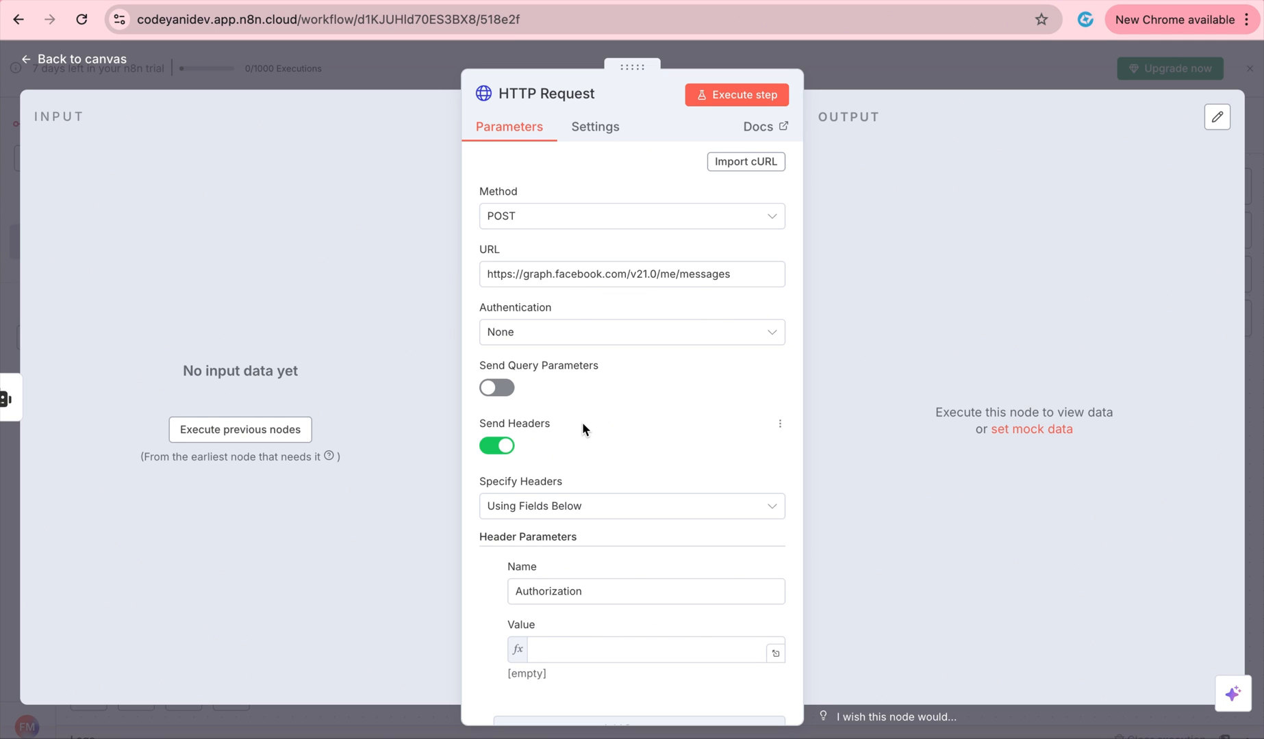
Set the Authorization header value to 'Bearer' followed by the pasted page access token.
scroll(581, 427, down, 2)
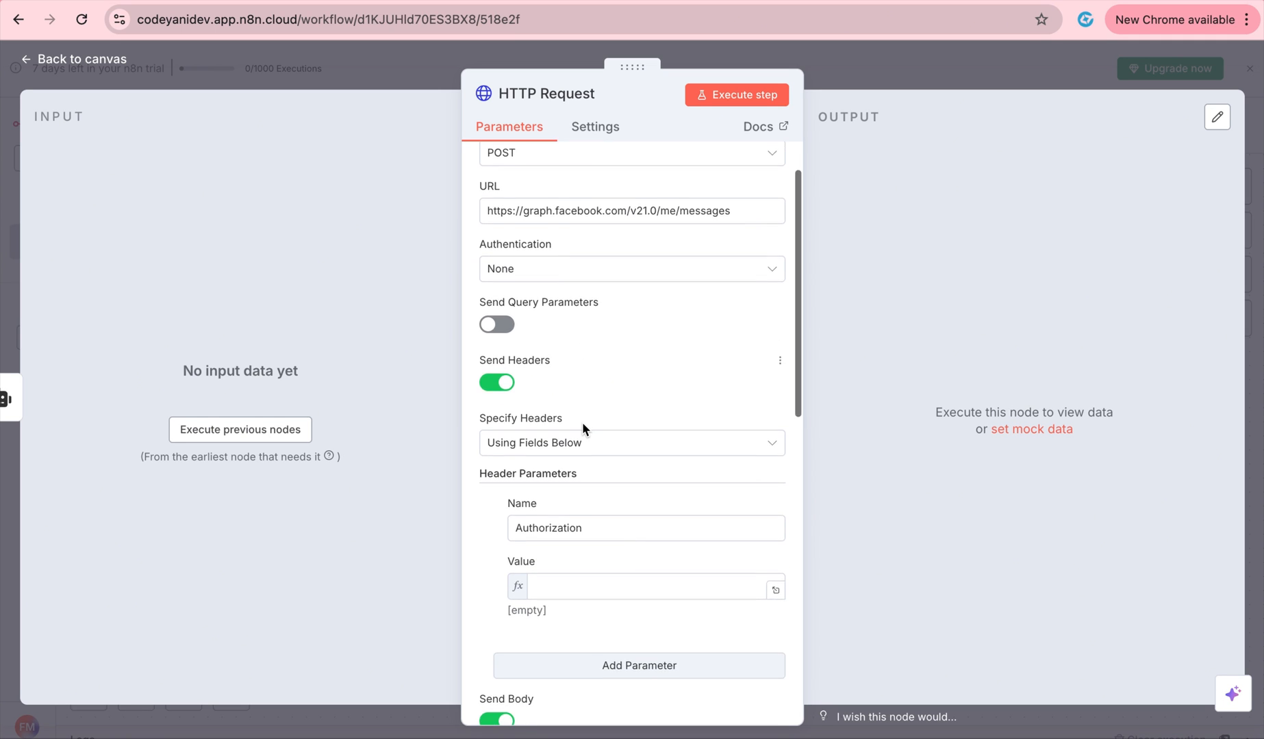
scroll(589, 435, down, 1)
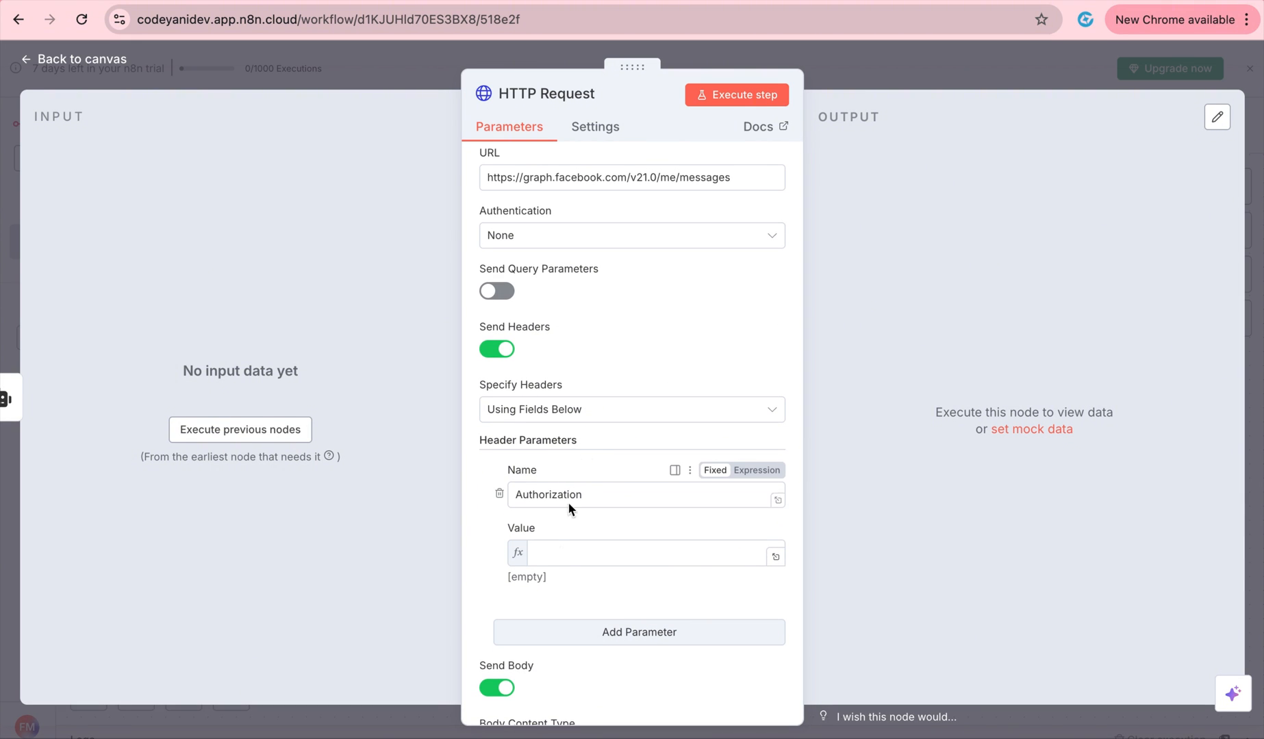
click(560, 552)
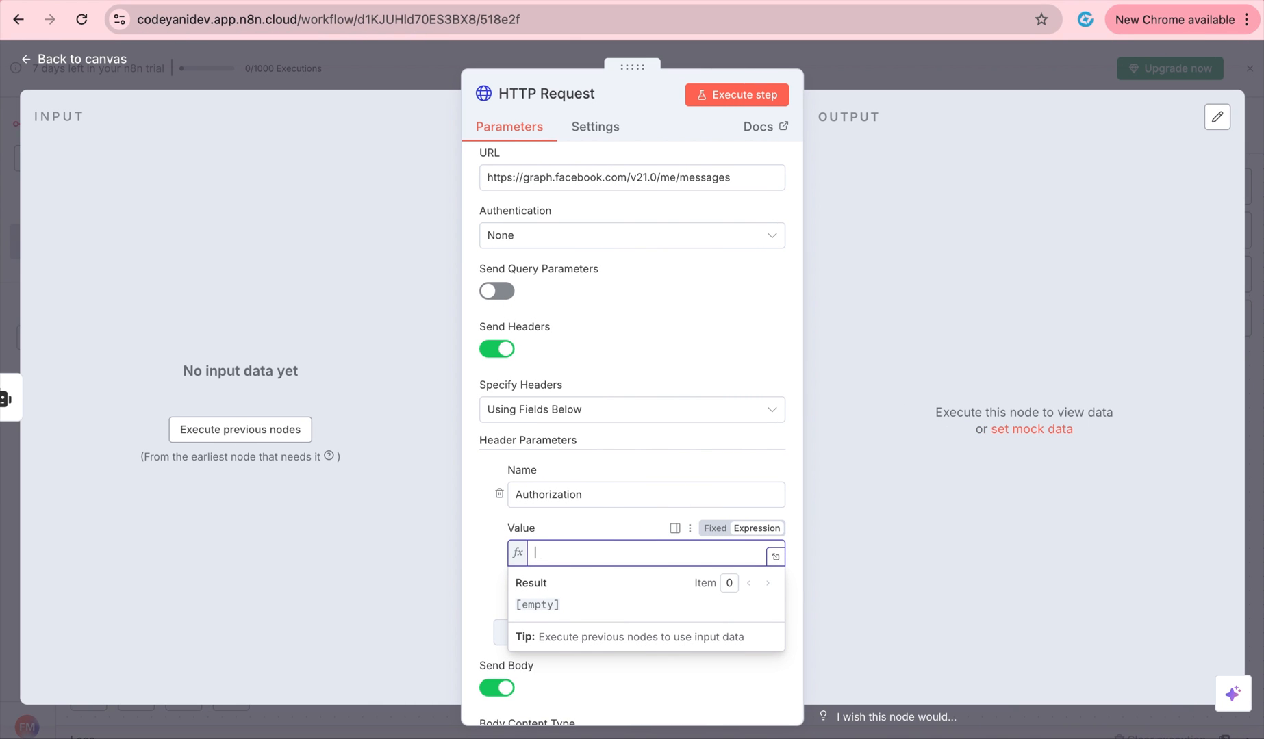
text(Bearer)
key(ctrl+v)
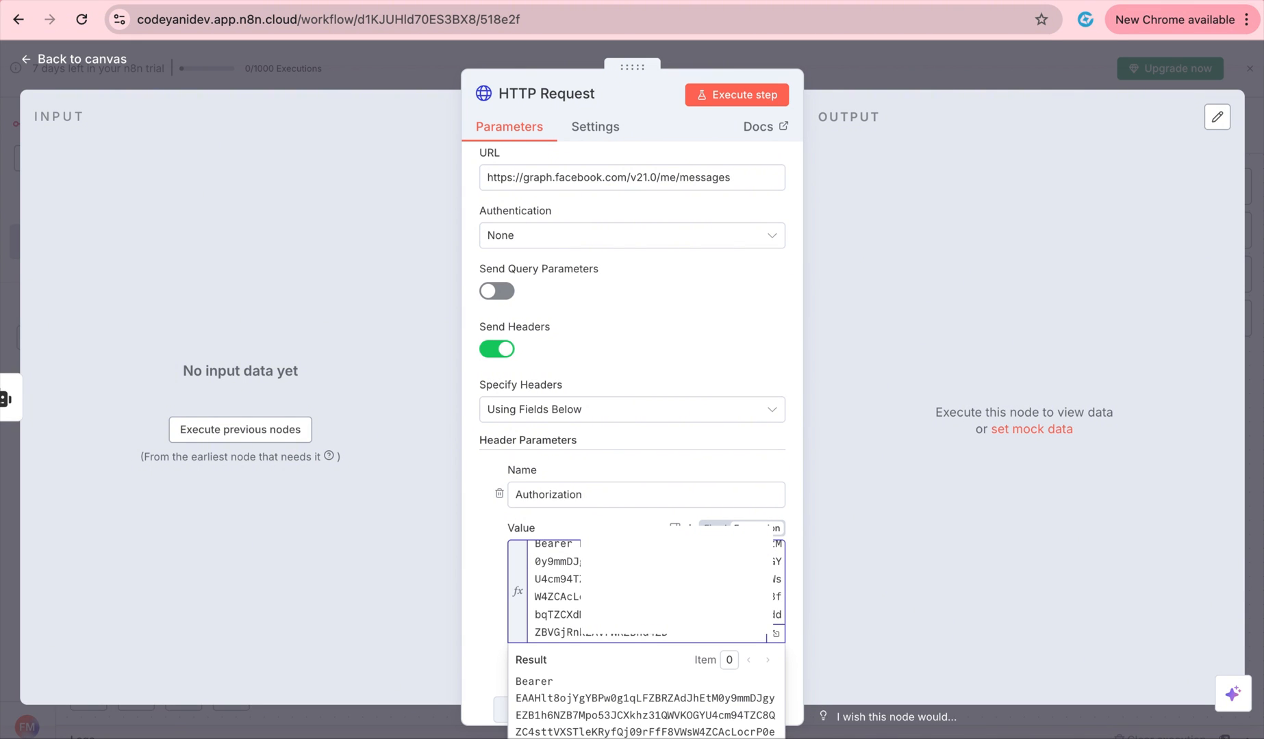
click(565, 525)
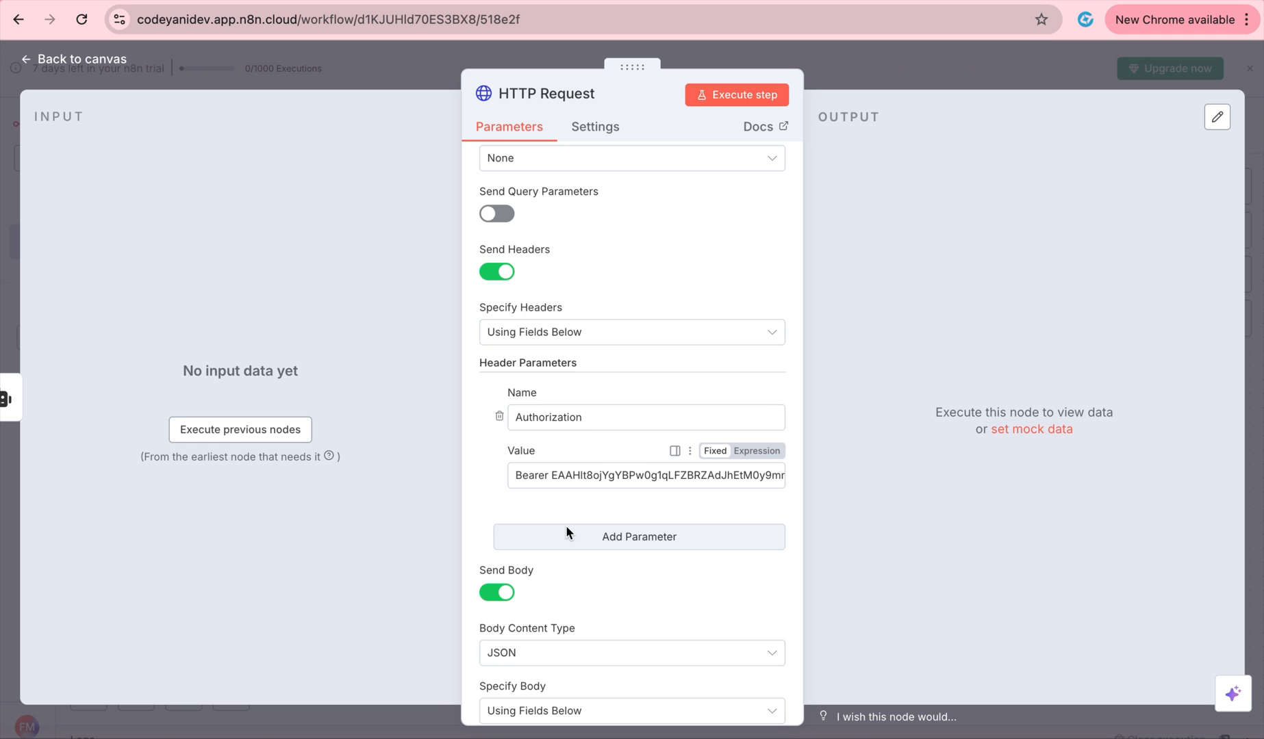
scroll(567, 542, down, 1)
scroll(567, 544, down, 1)
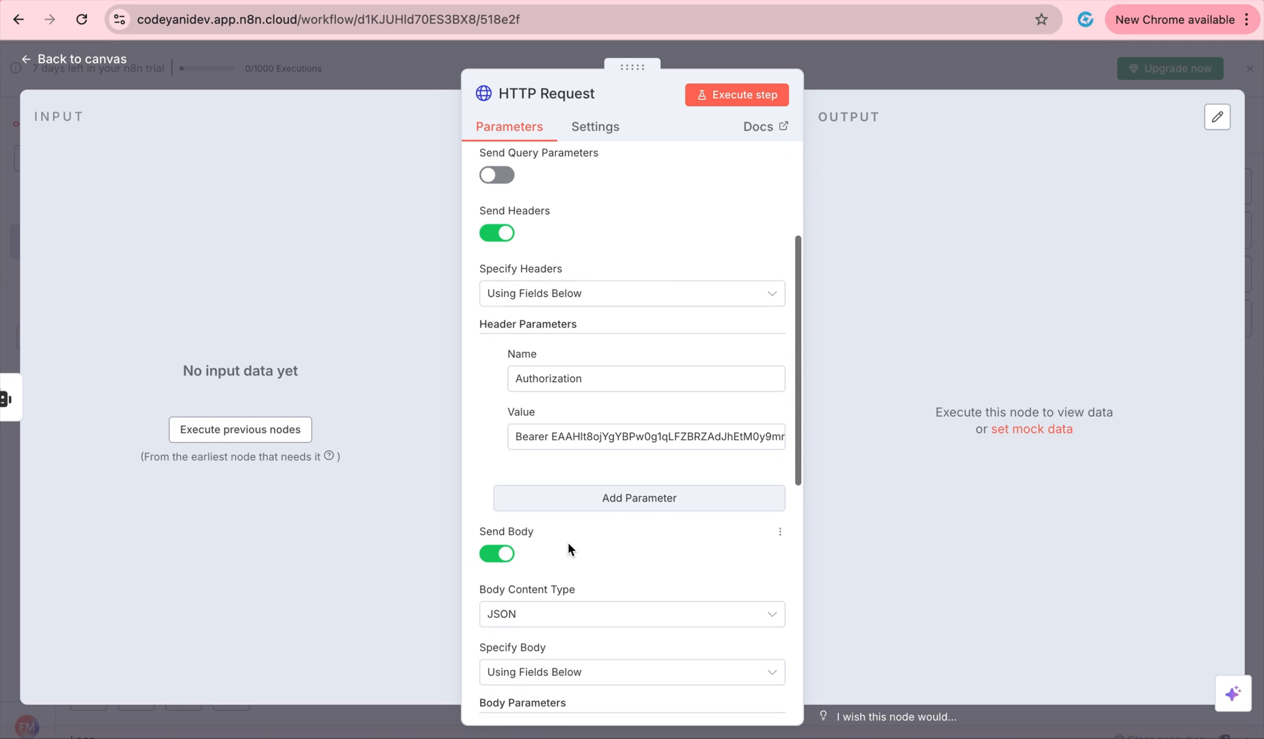
scroll(530, 555, down, 2)
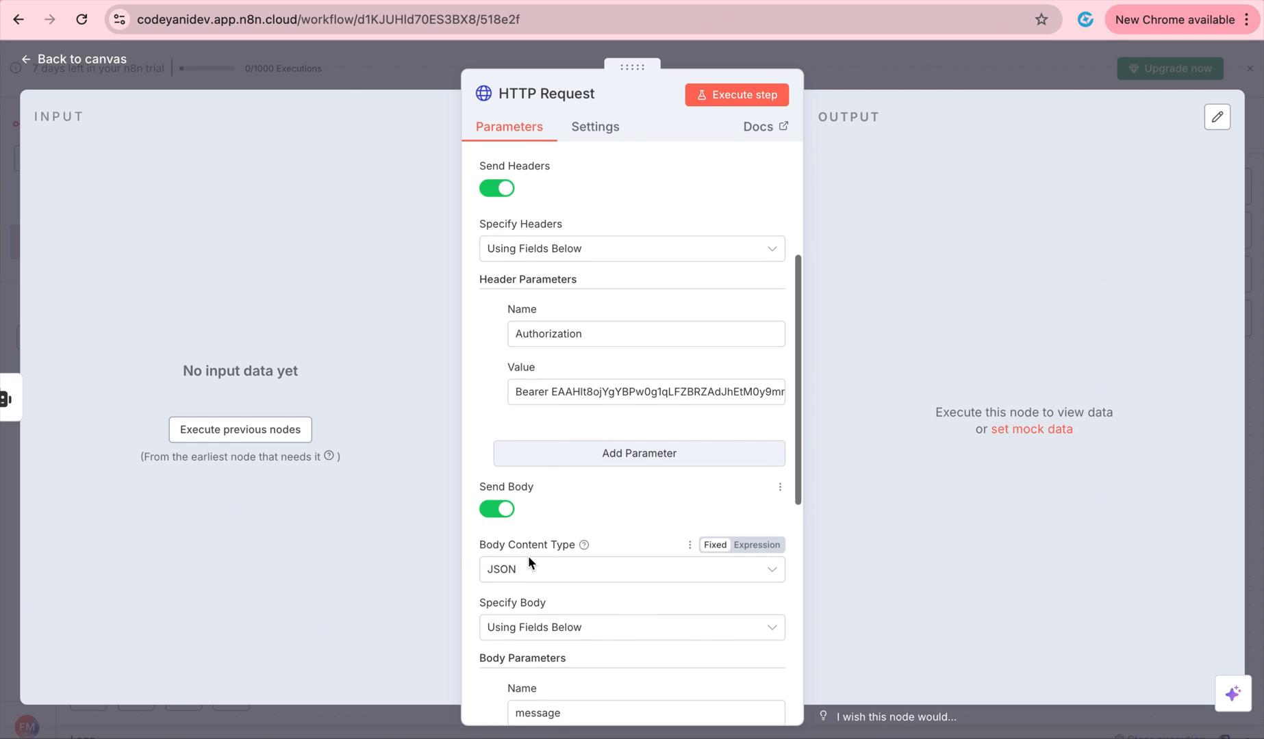
scroll(541, 570, down, 1)
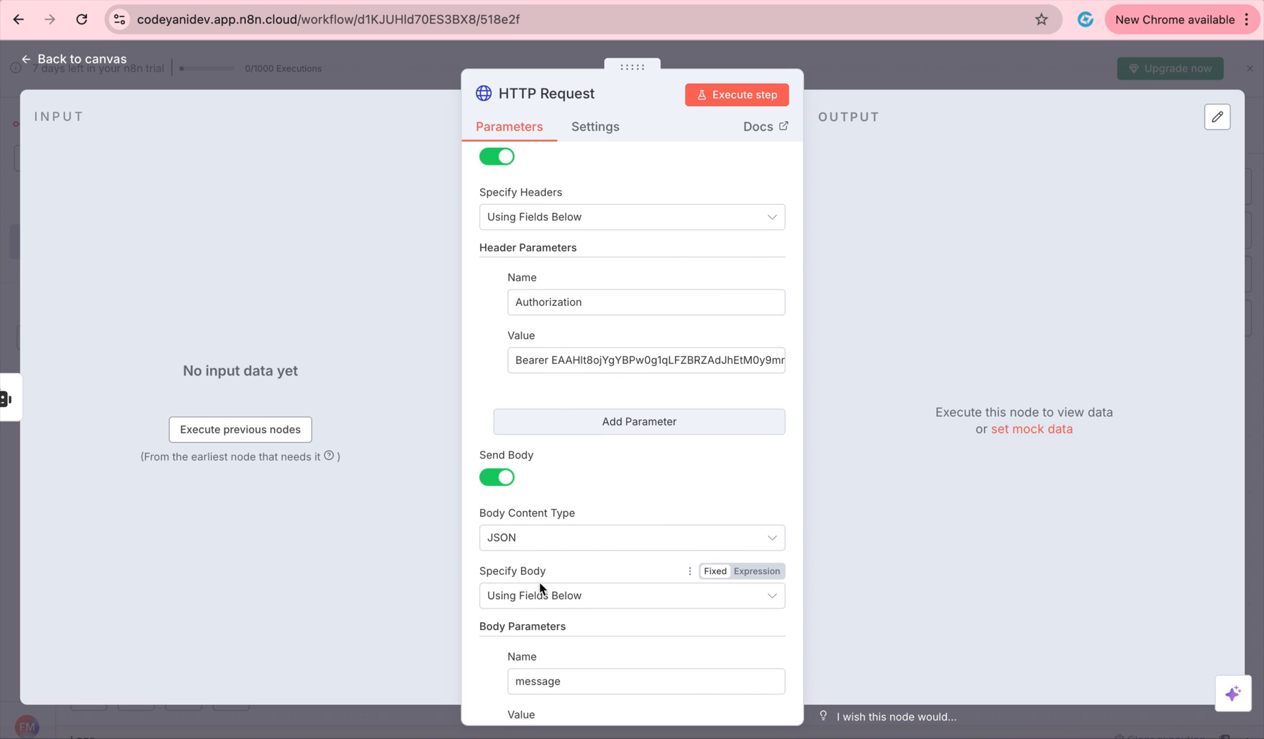
scroll(665, 424, down, 10)
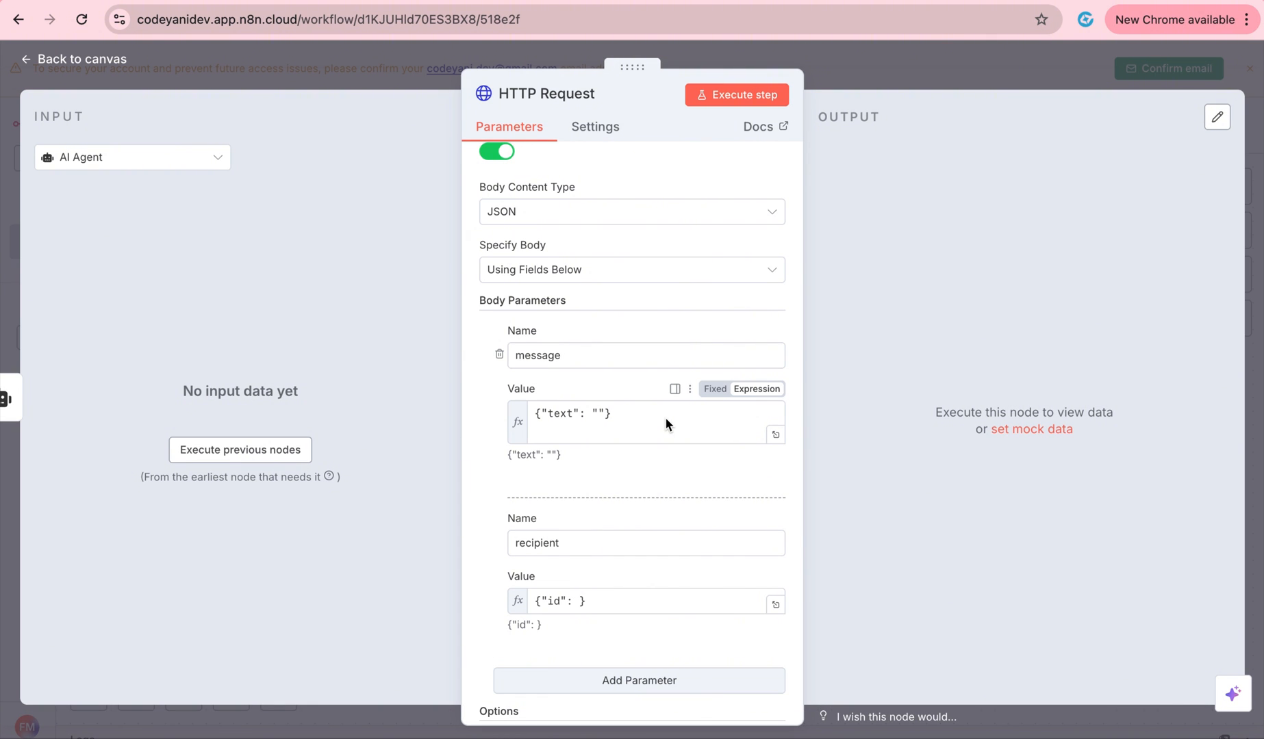
click(928, 87)
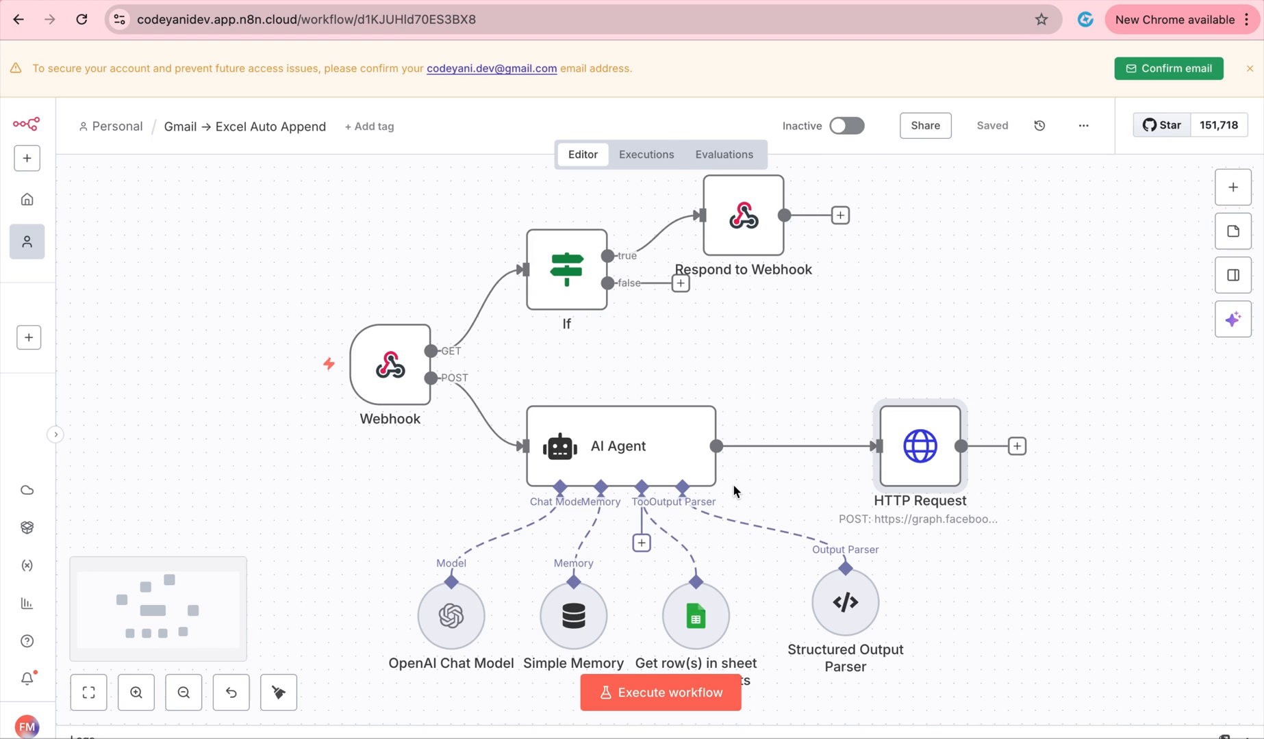
Start a test run, then send 'hi' to the page in Messenger and return to n8n.
click(633, 688)
key(ctrl+Right)
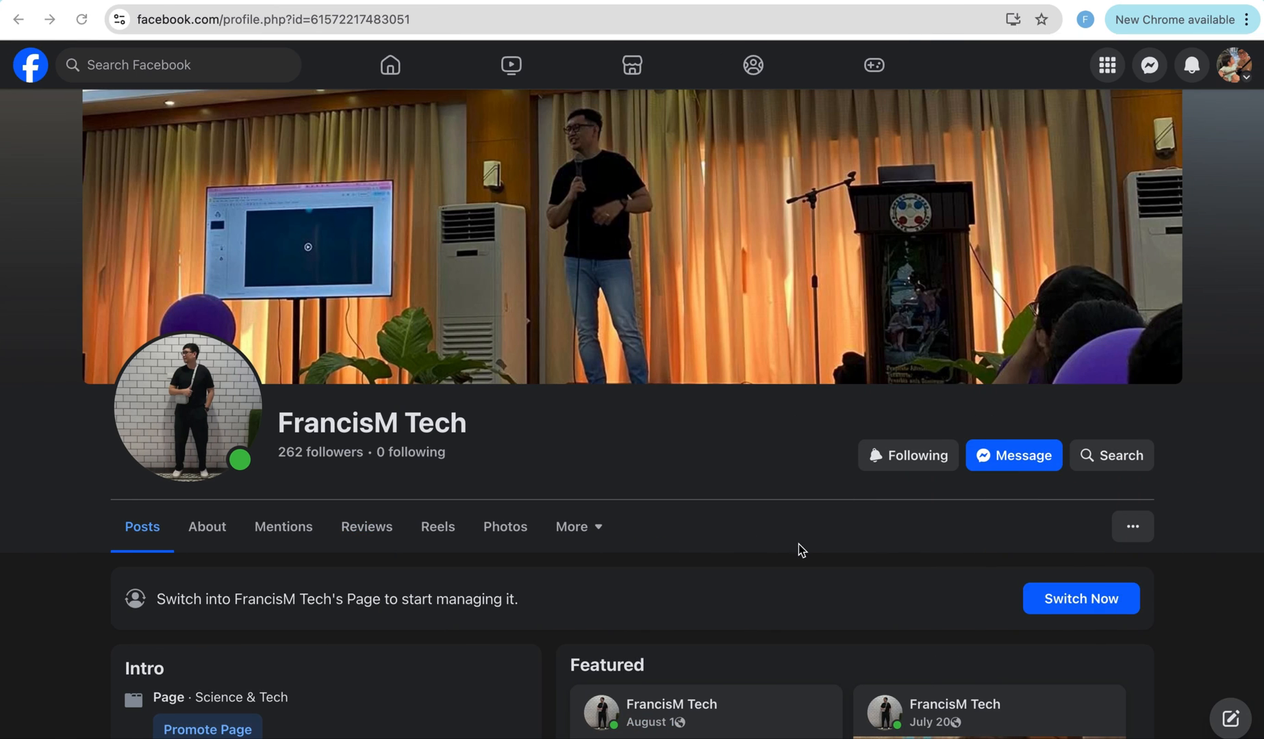
click(1009, 467)
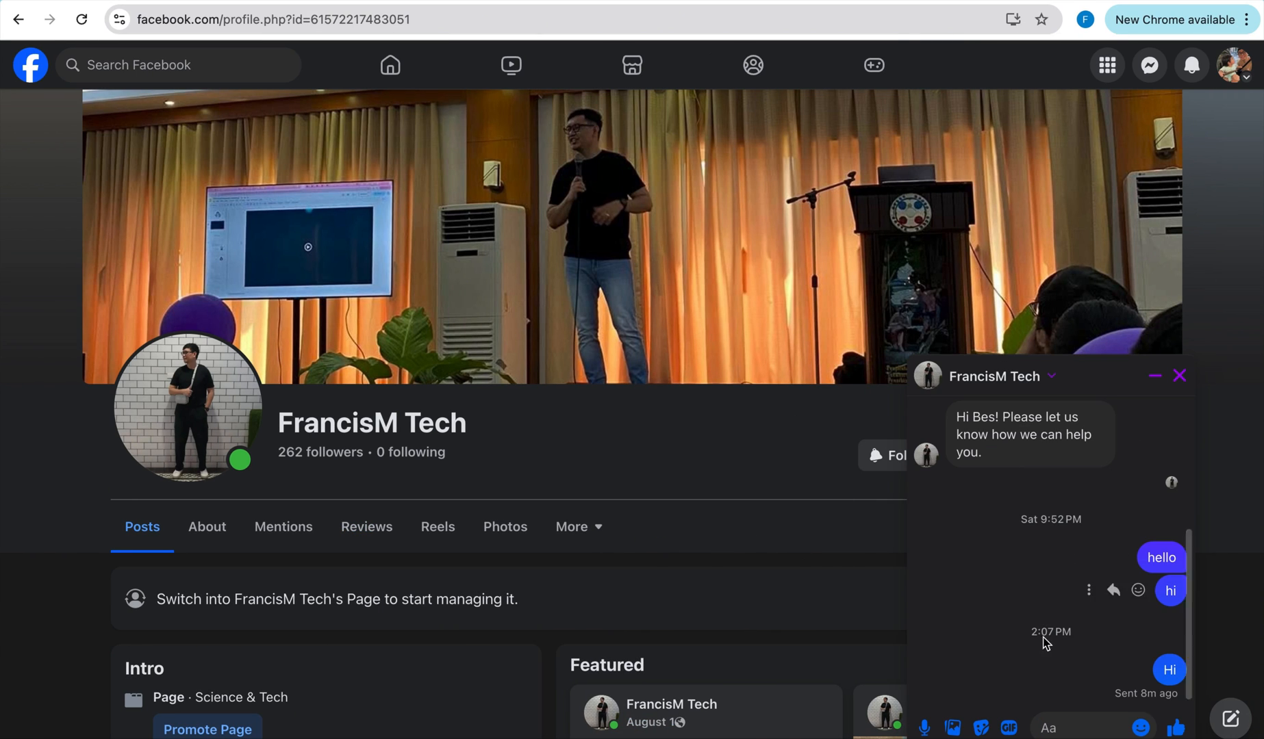
click(1071, 714)
text(hi)
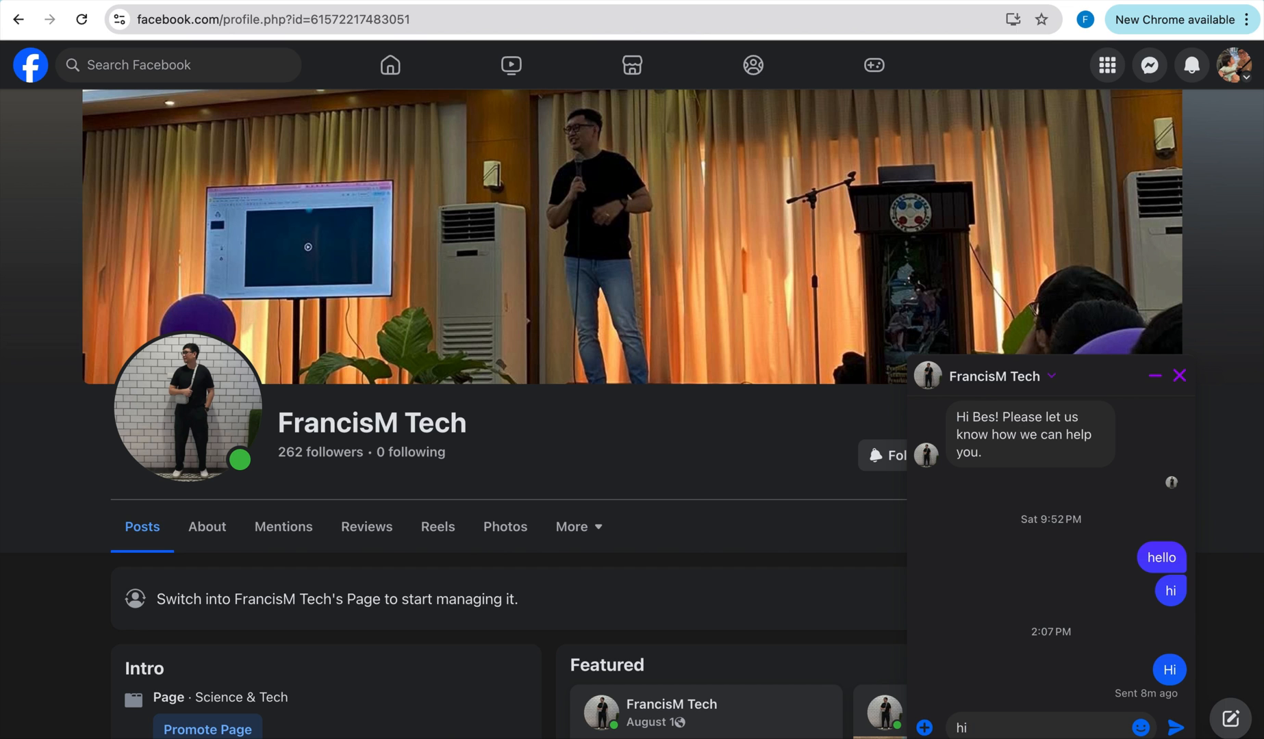
key(Return)
key(ctrl+Left)
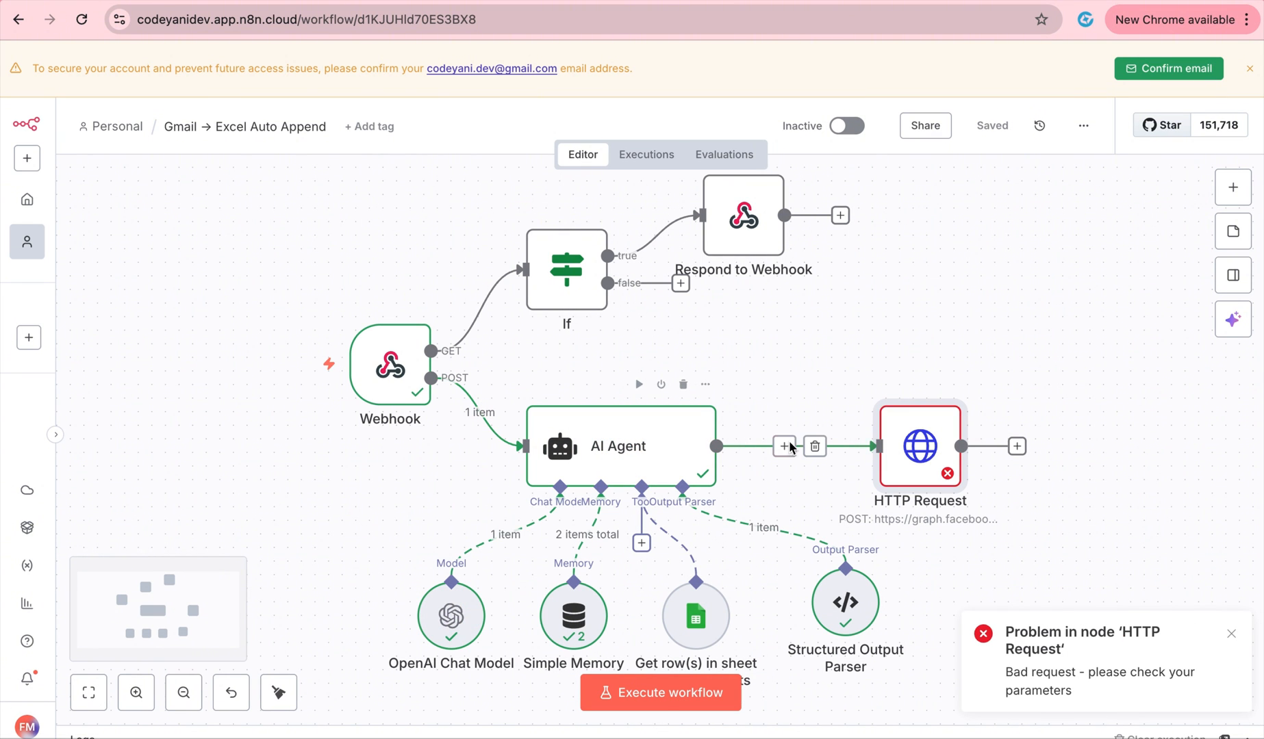
Insert the AI Agent's output message into the HTTP Request's message text value.
double_click(936, 460)
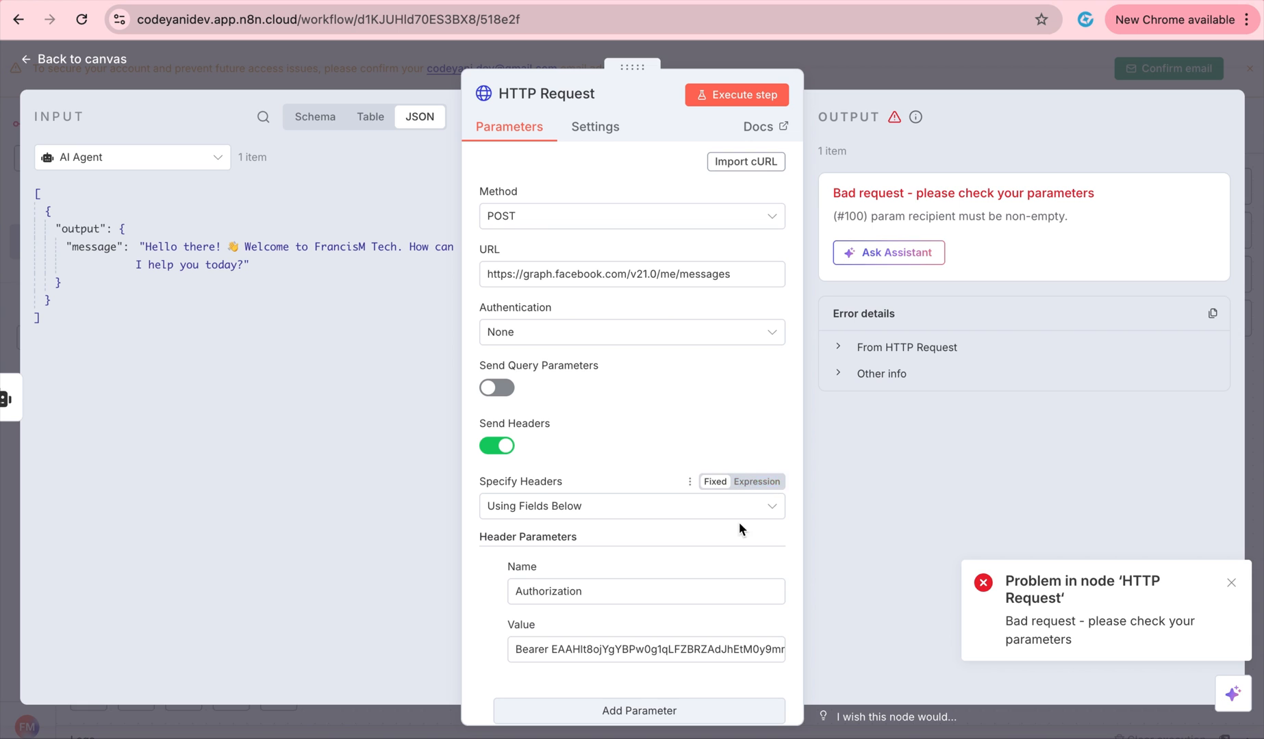
scroll(702, 582, down, 9)
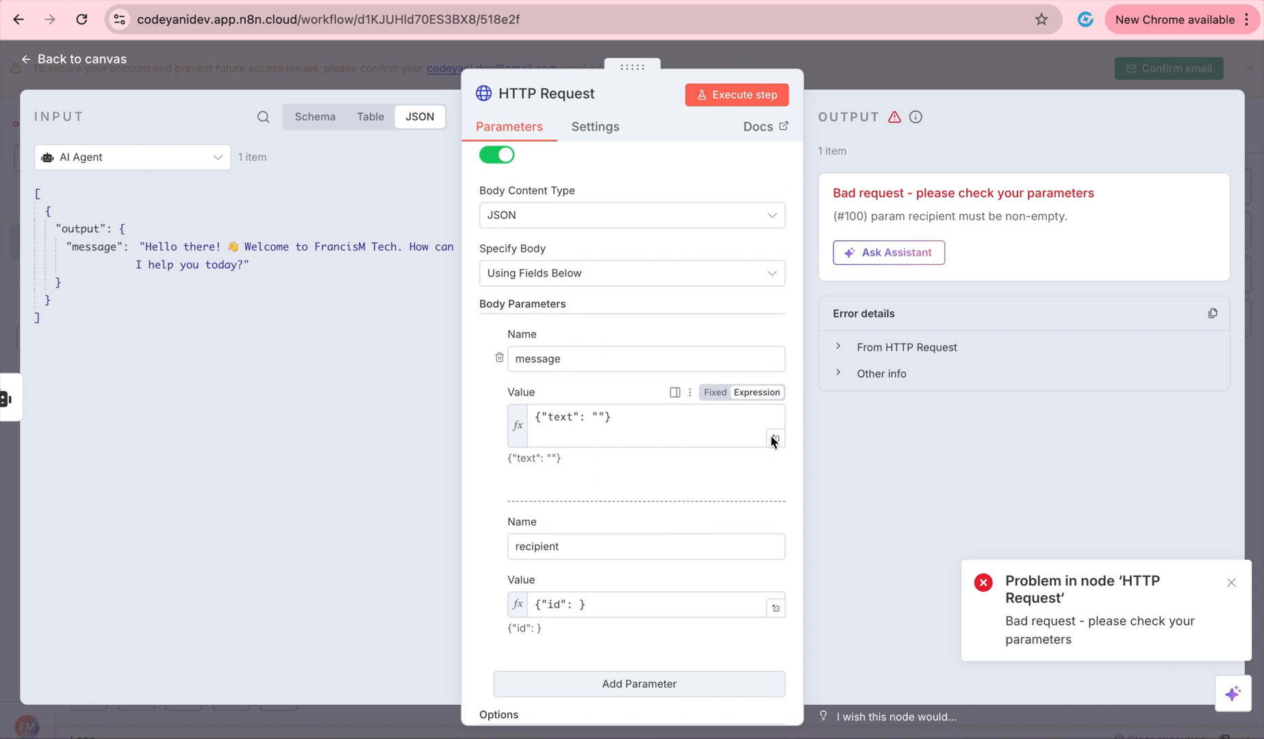
click(775, 438)
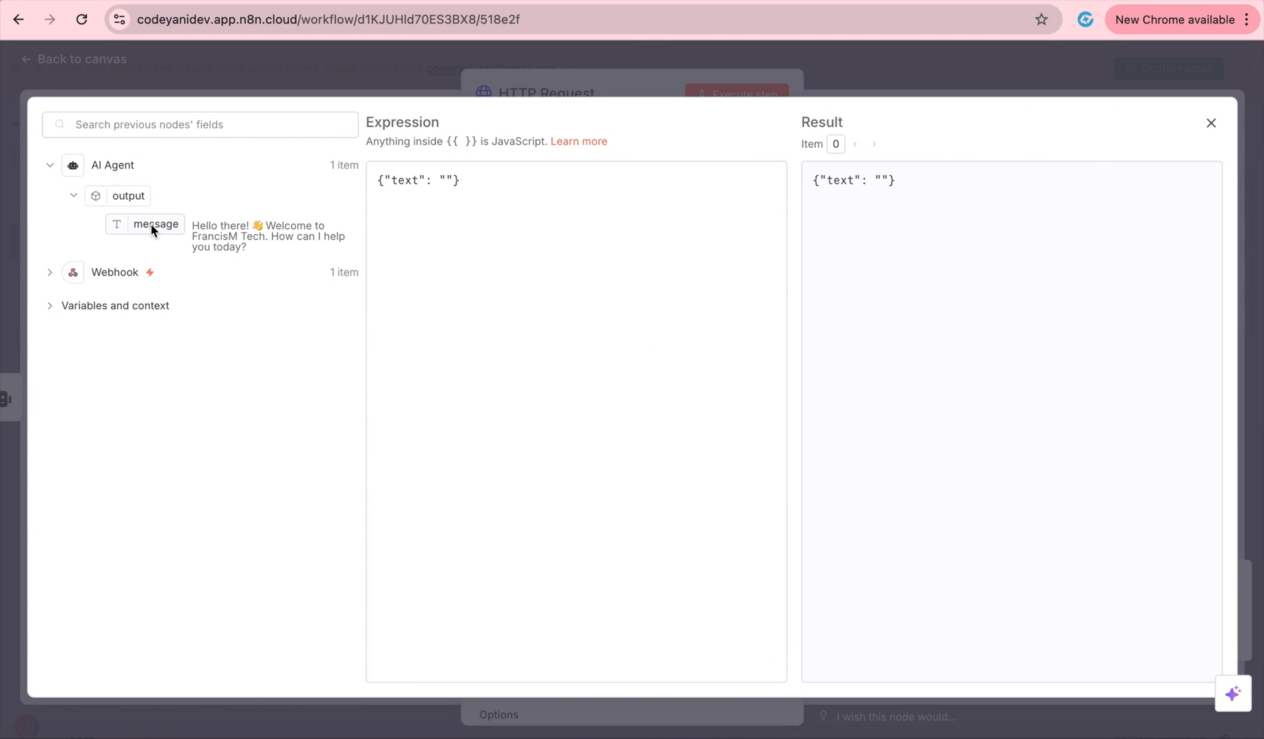
drag(151, 224, 448, 184)
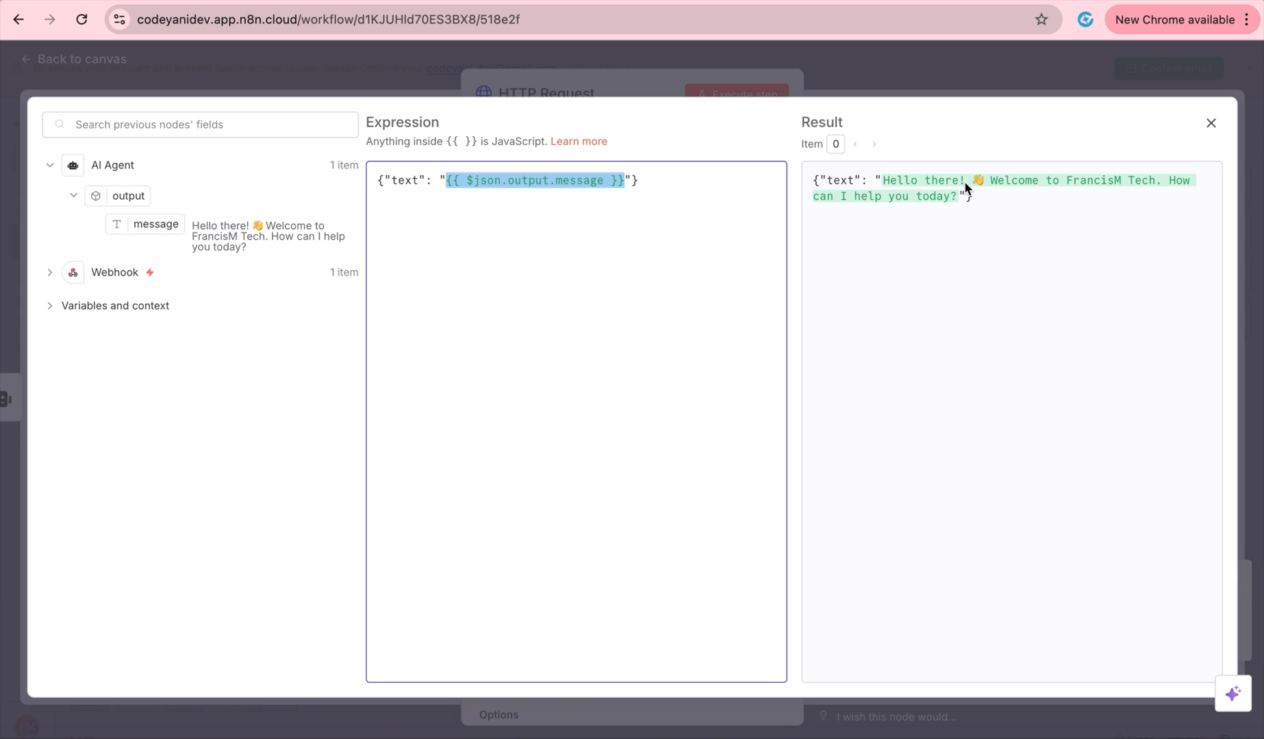
click(847, 61)
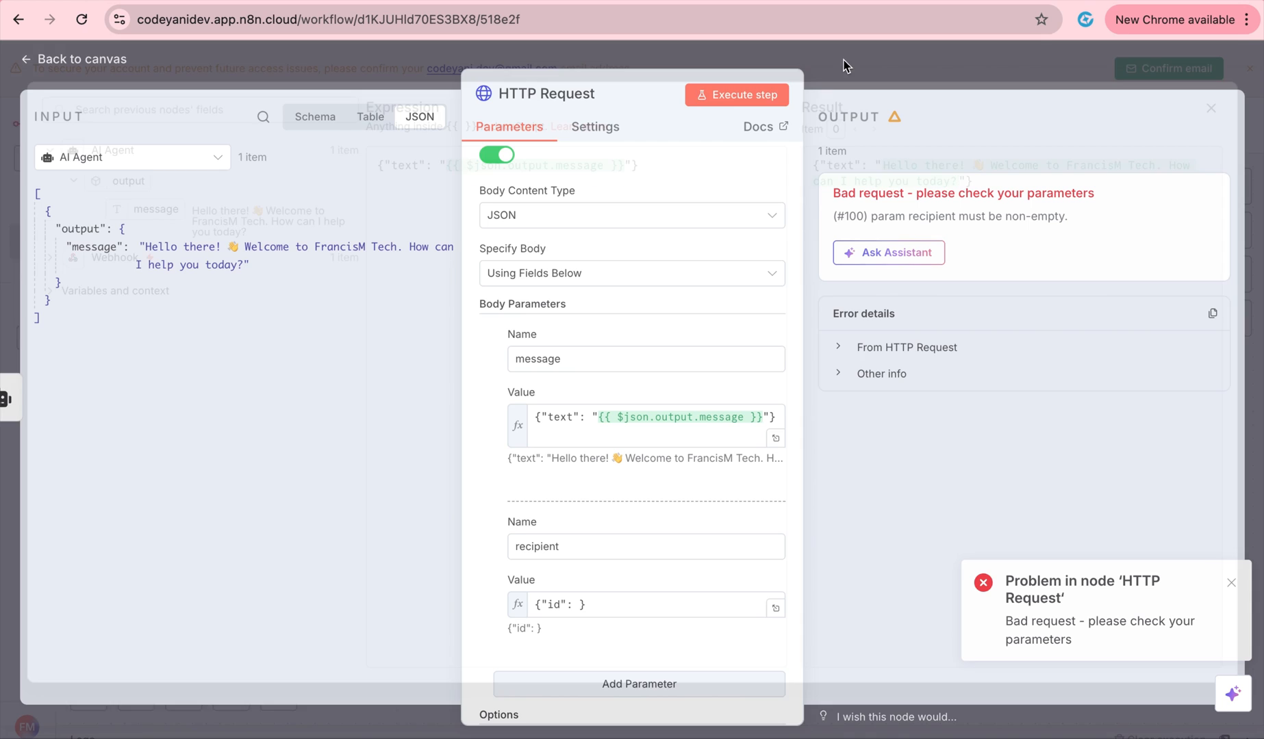
Set the recipient value to the Webhook's sender.id field and recheck the message expression.
scroll(675, 476, down, 3)
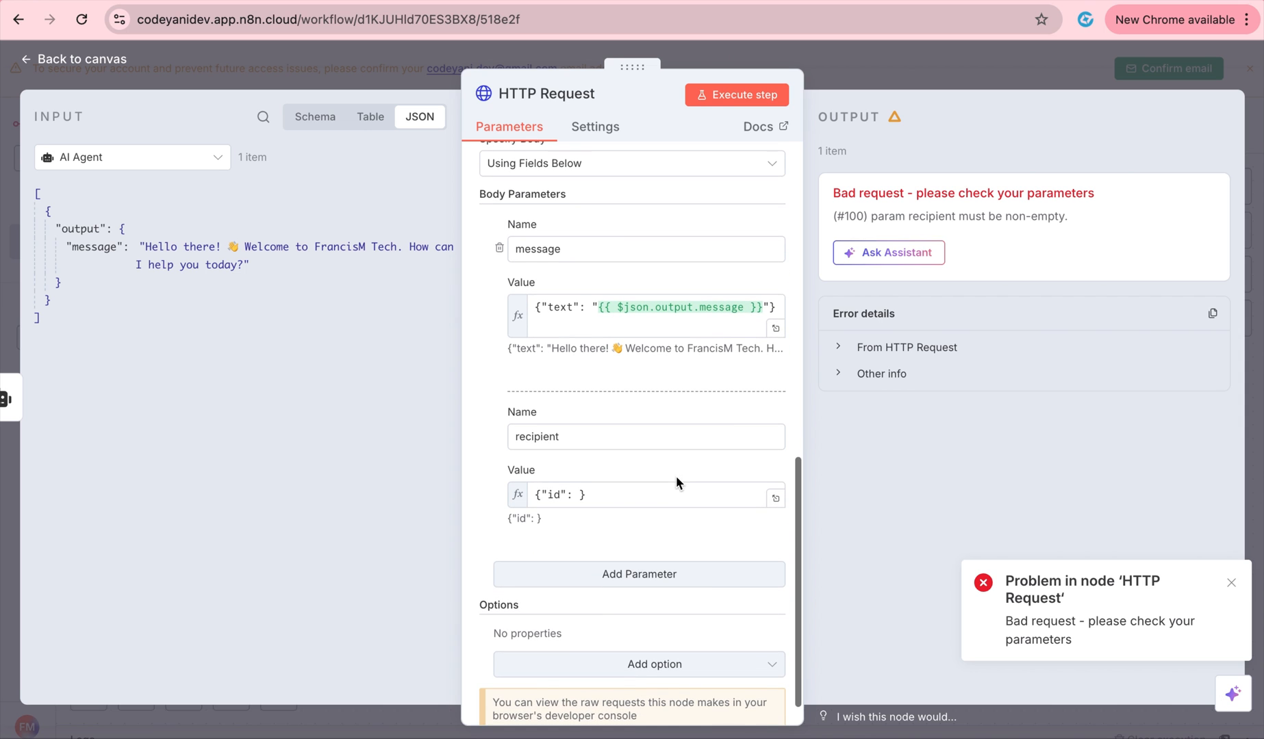
click(774, 501)
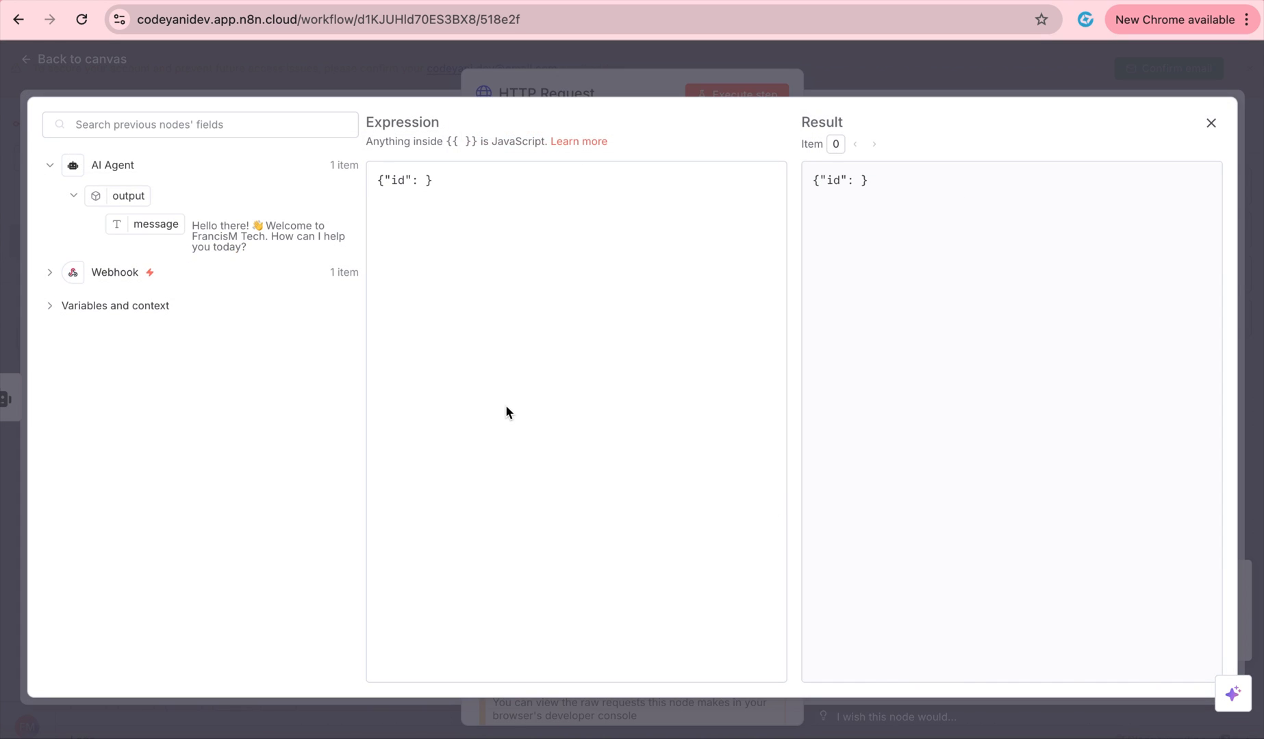
click(50, 273)
scroll(197, 454, down, 10)
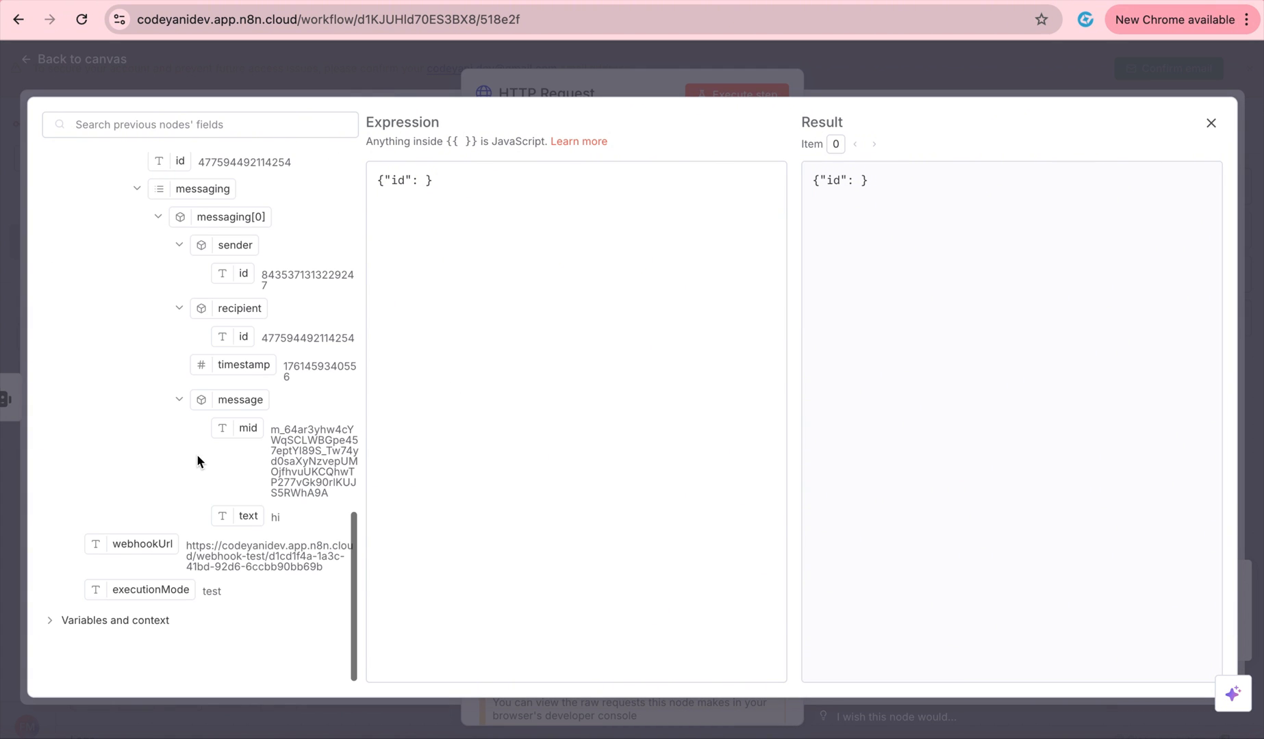
scroll(196, 454, up, 2)
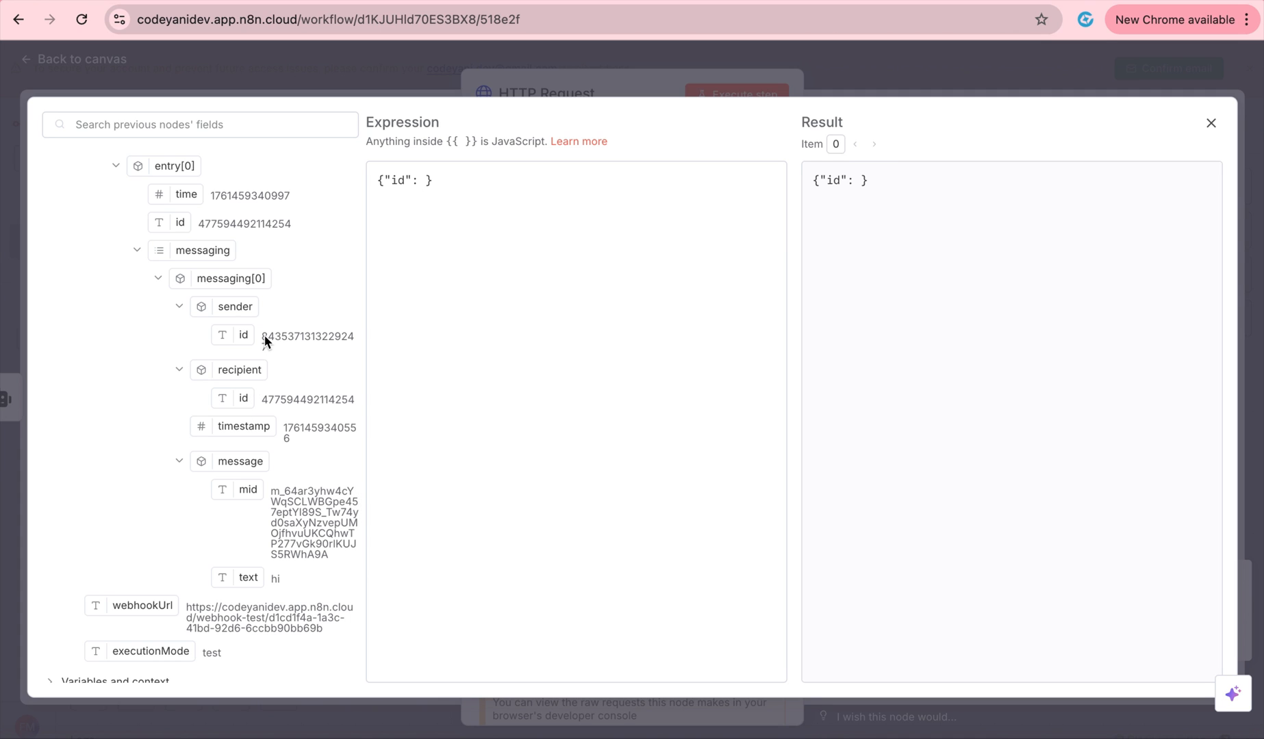
drag(244, 334, 426, 187)
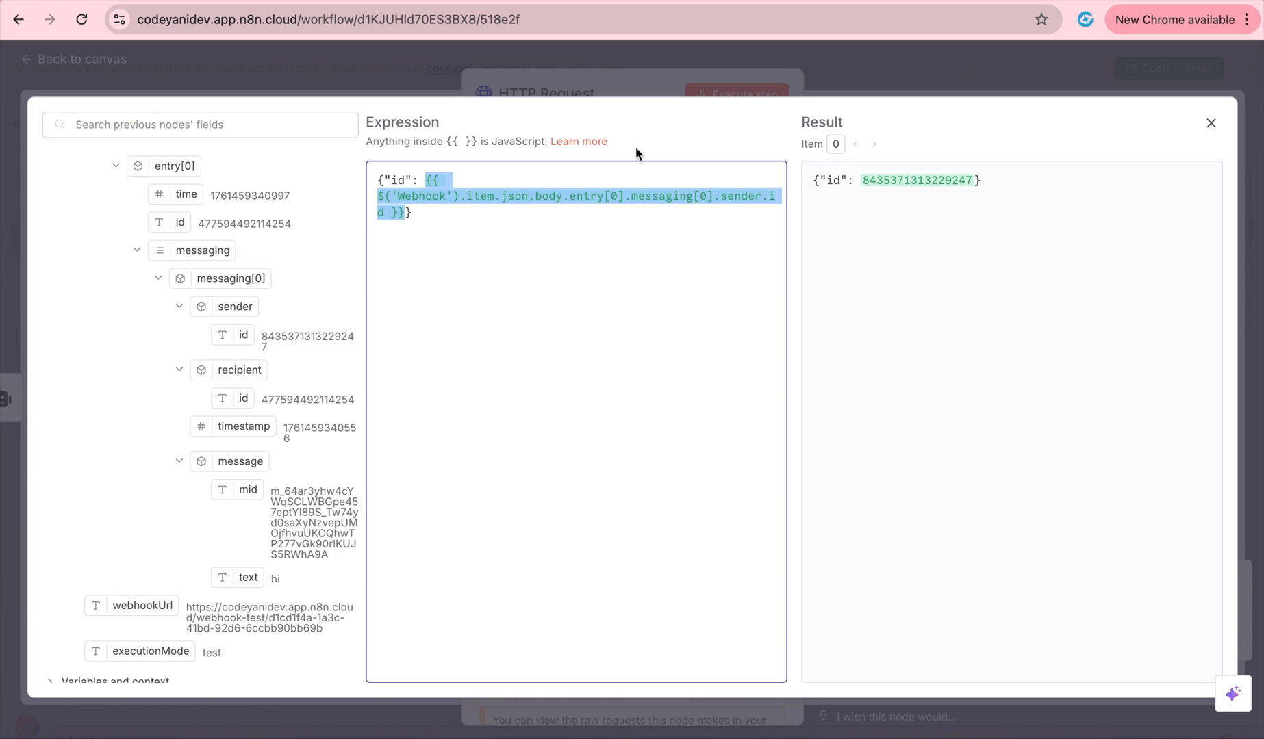
click(663, 85)
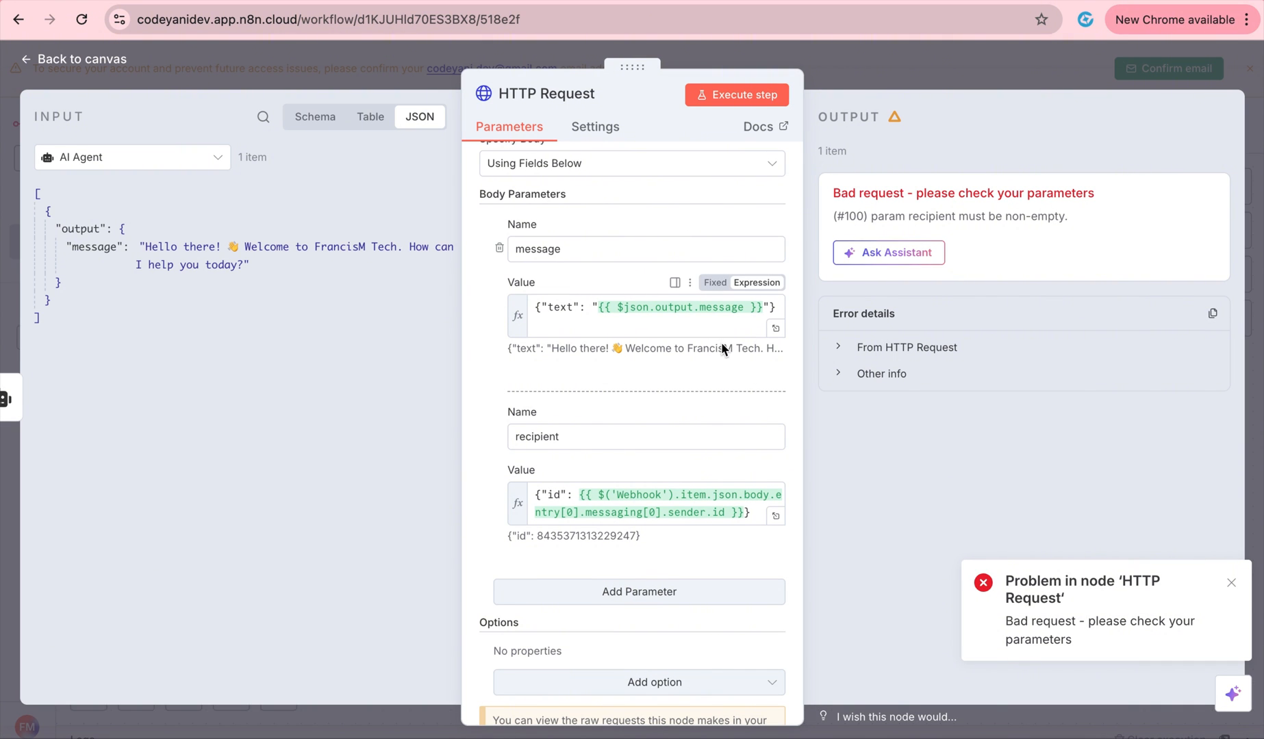
click(776, 328)
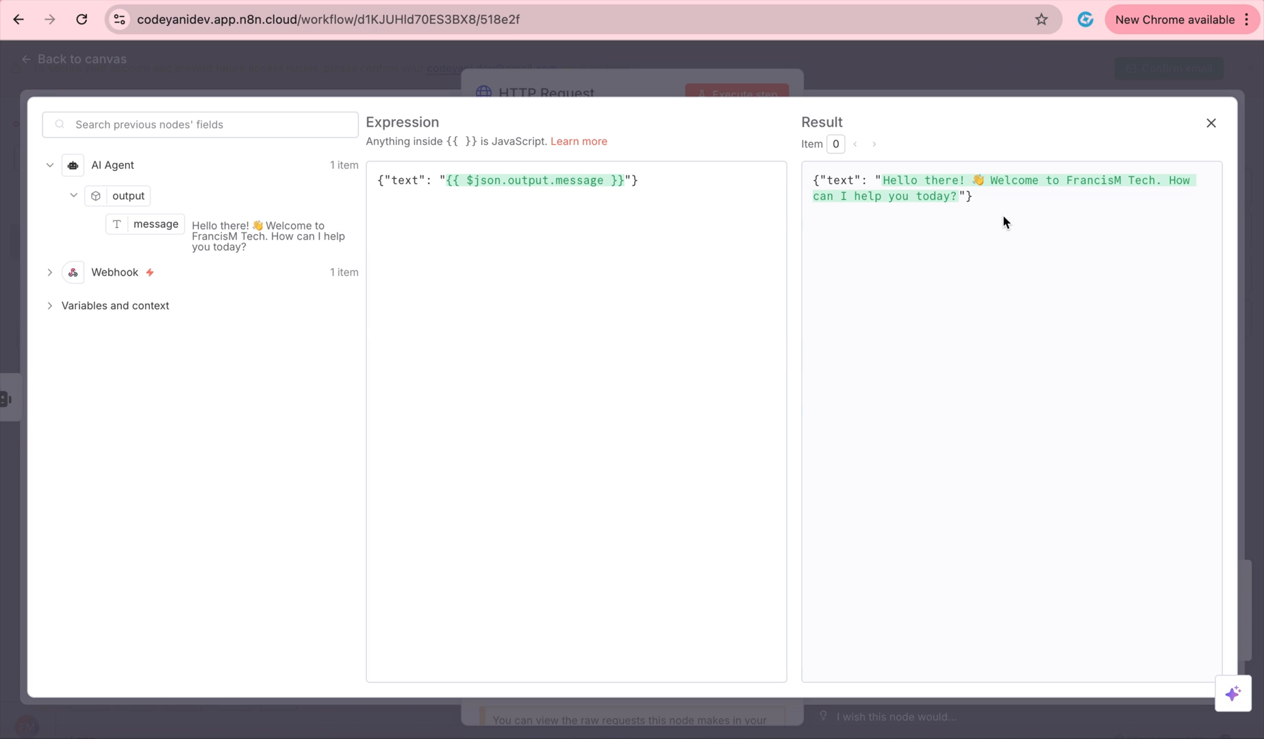
click(736, 91)
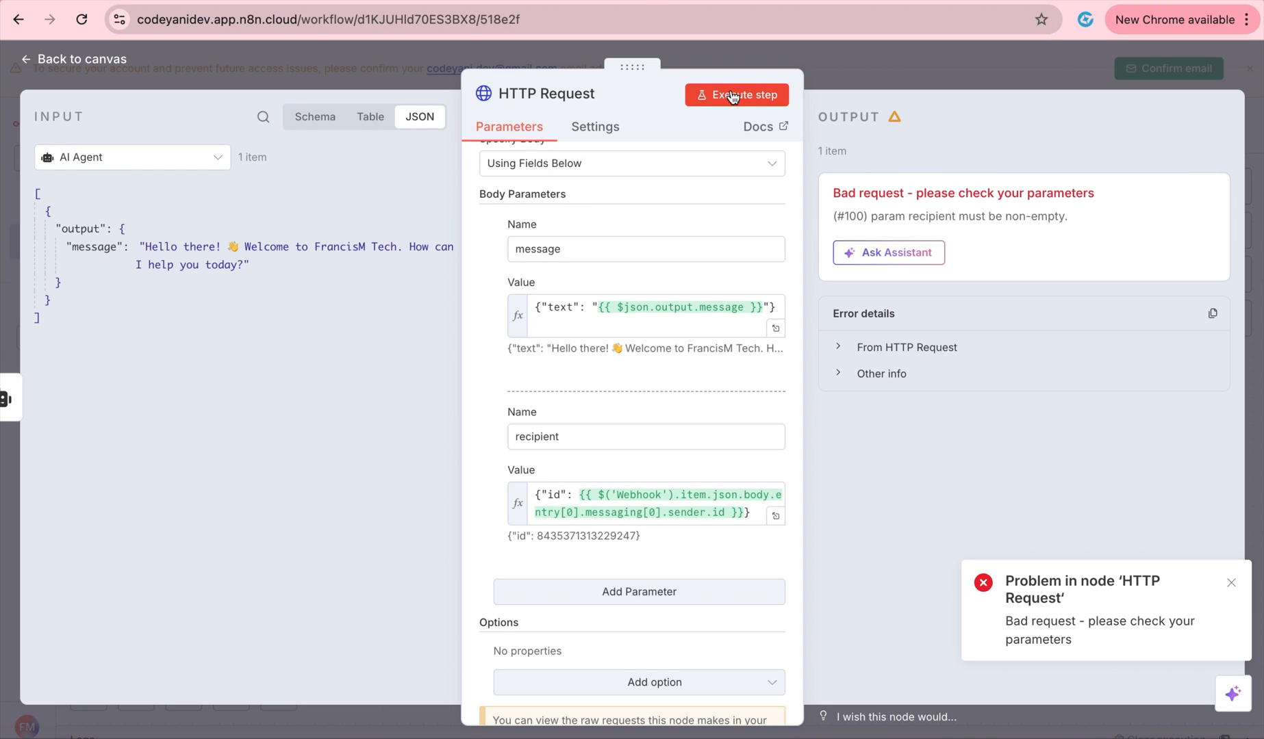
Re-run the HTTP Request step, confirm the welcome reply in Messenger, and close the node panel.
click(739, 101)
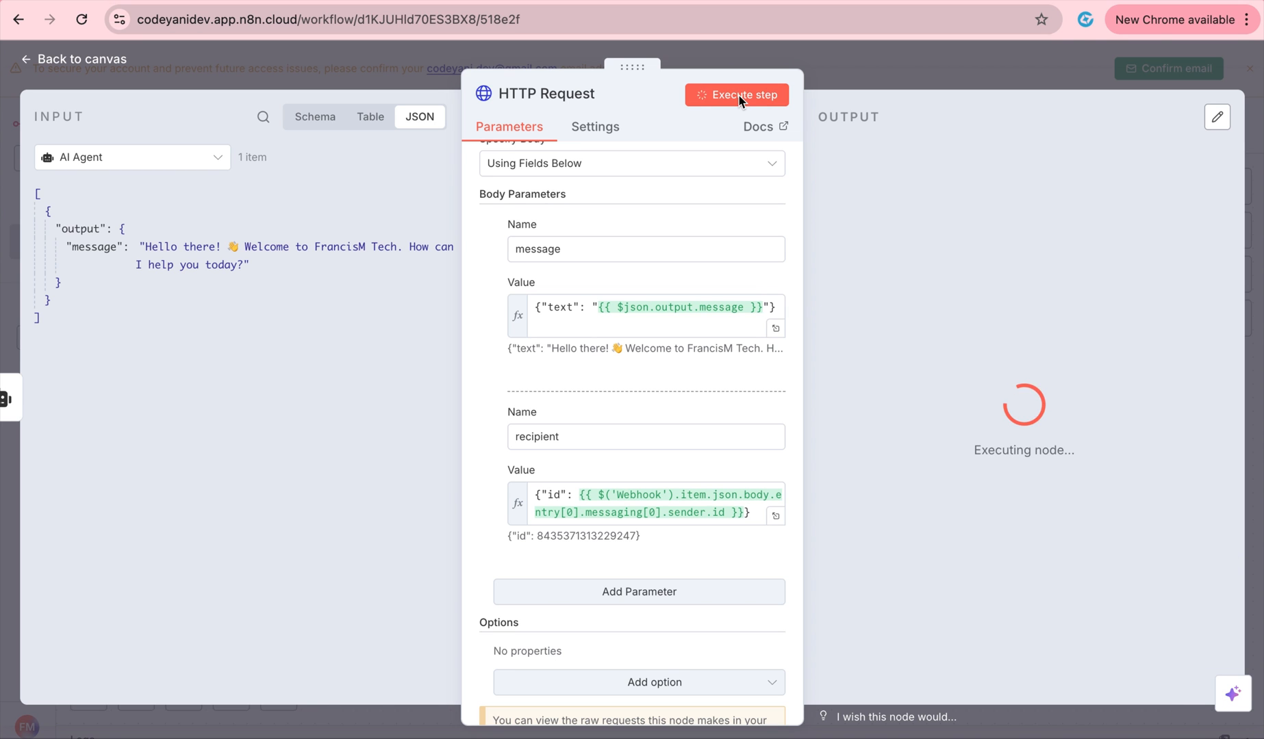
key(ctrl+Right)
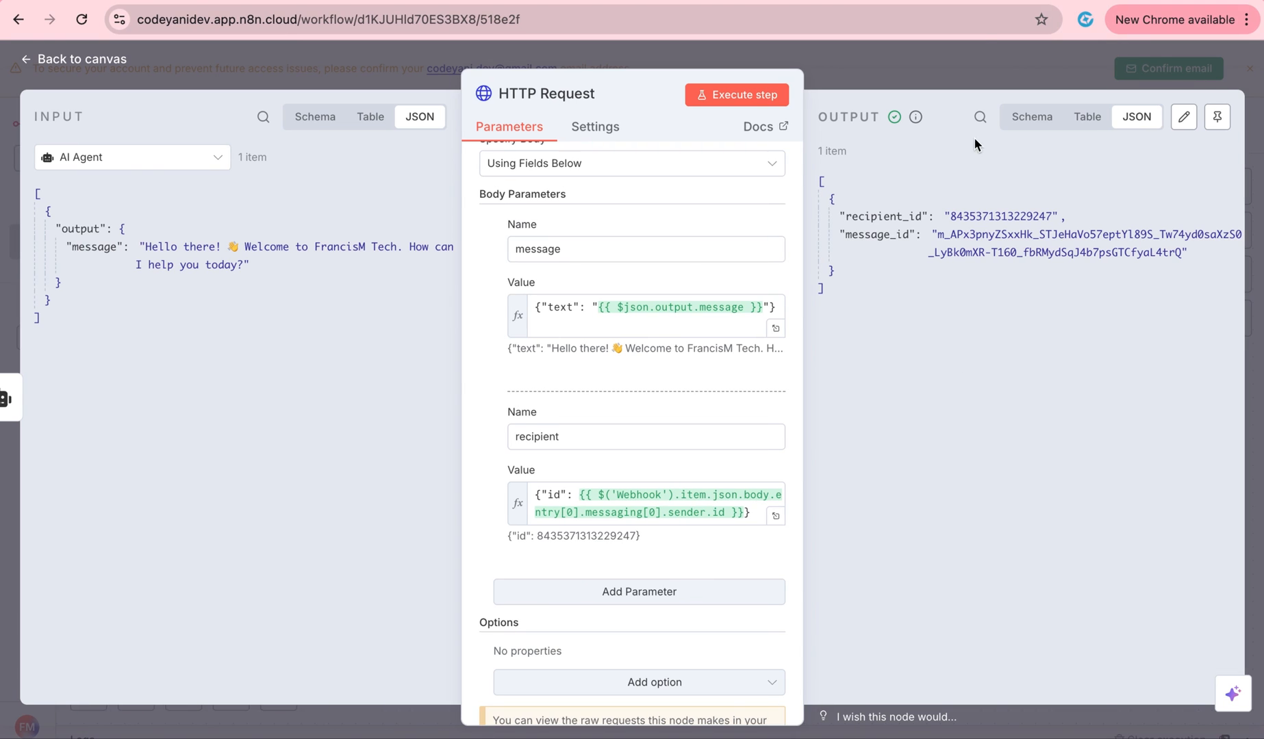
click(970, 60)
Run the workflow and send the 'FrancisM tech' question in Messenger, checking the n8n run.
click(644, 693)
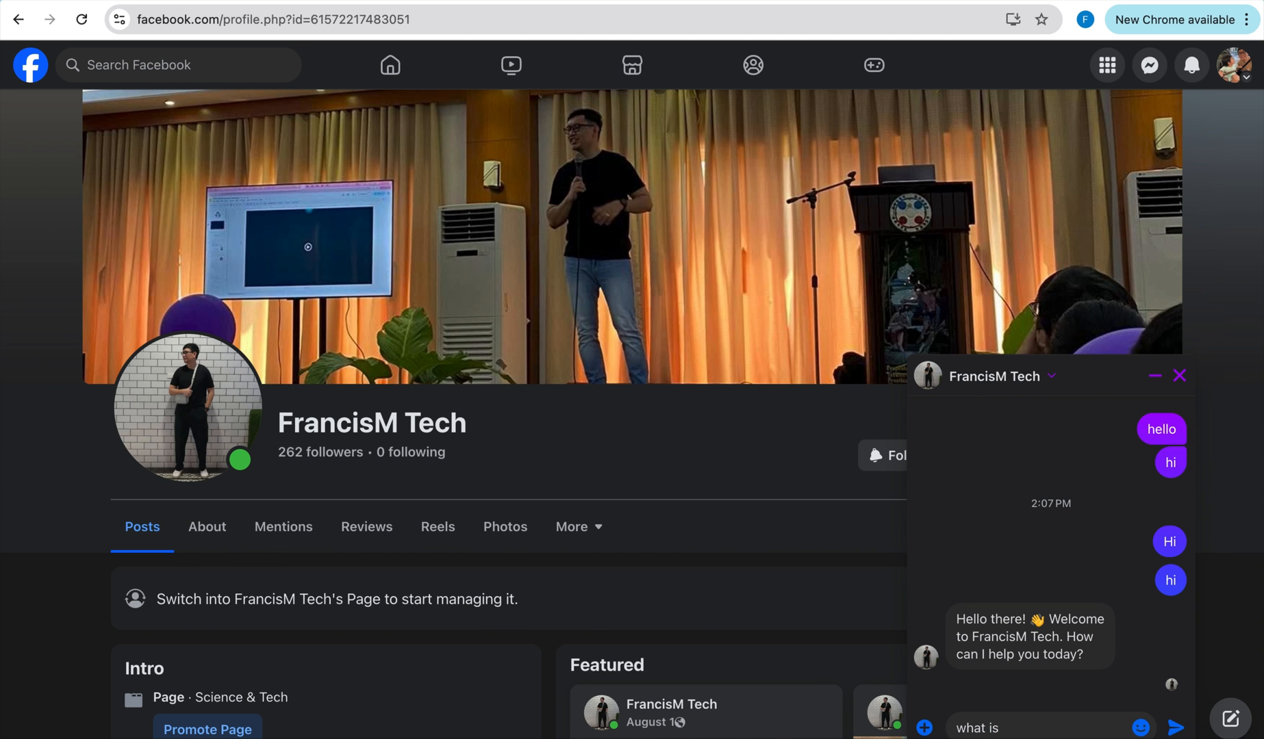
text(FrancisM tech)
key(Return)
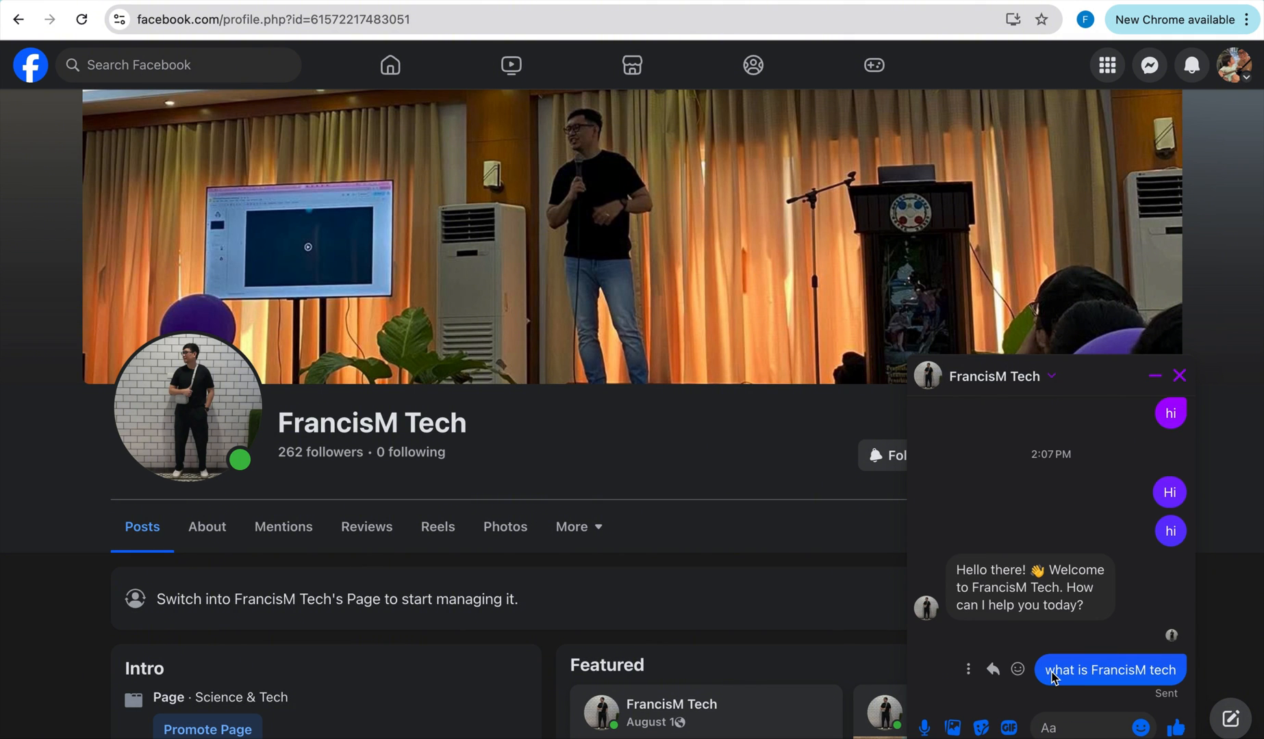
key(ctrl+Left)
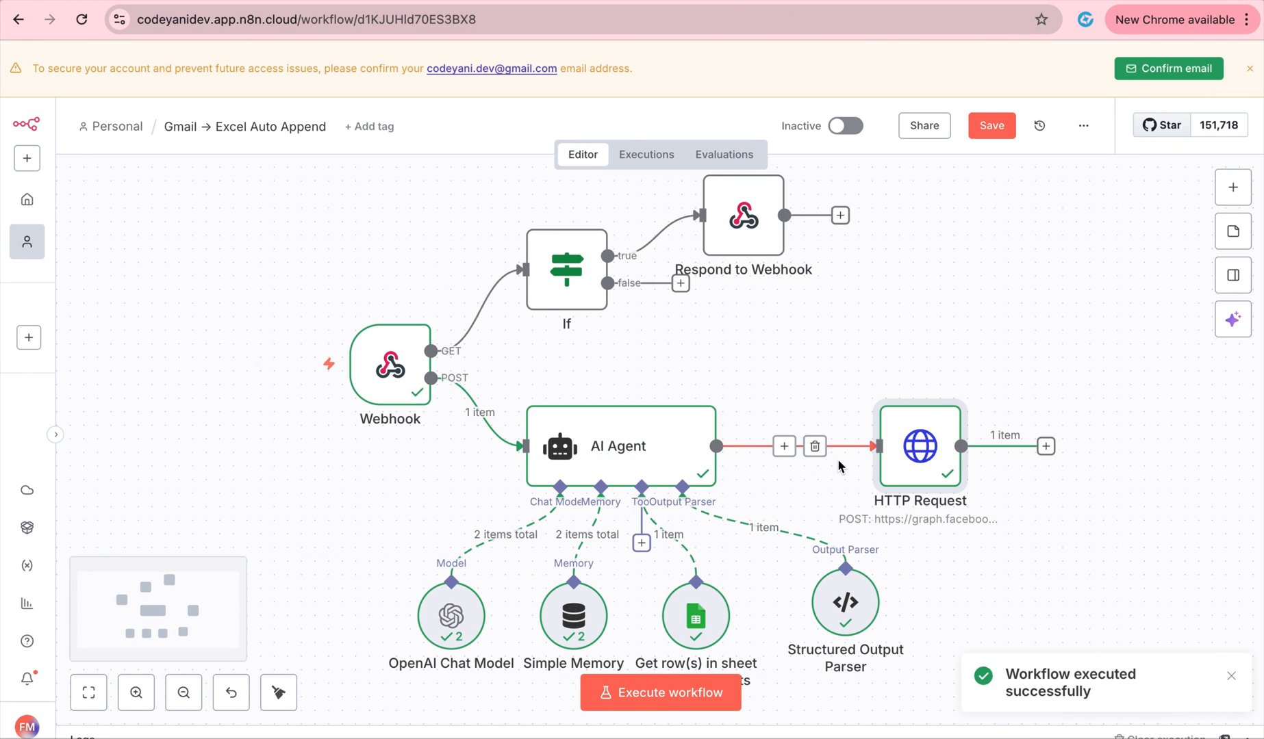
key(ctrl+Right)
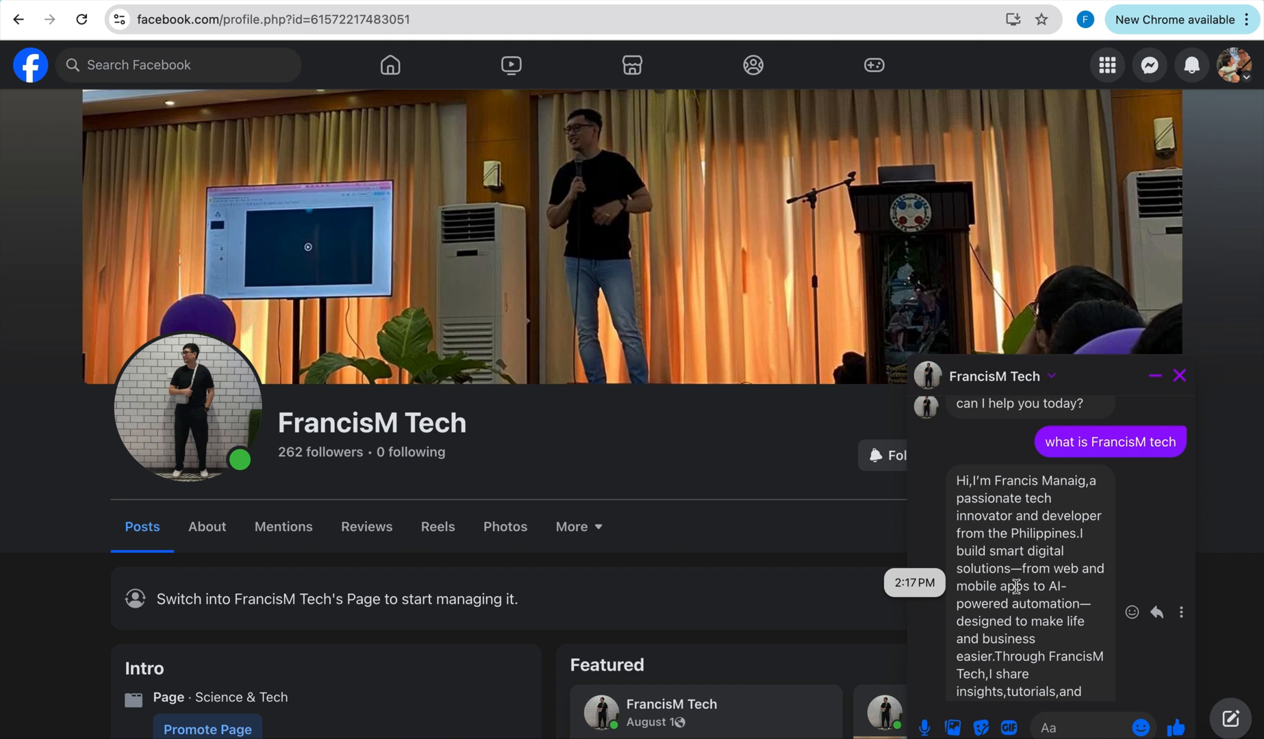
Send the services question 'anu anu ang mga services dito?' to the page.
scroll(1016, 587, down, 2)
click(1065, 728)
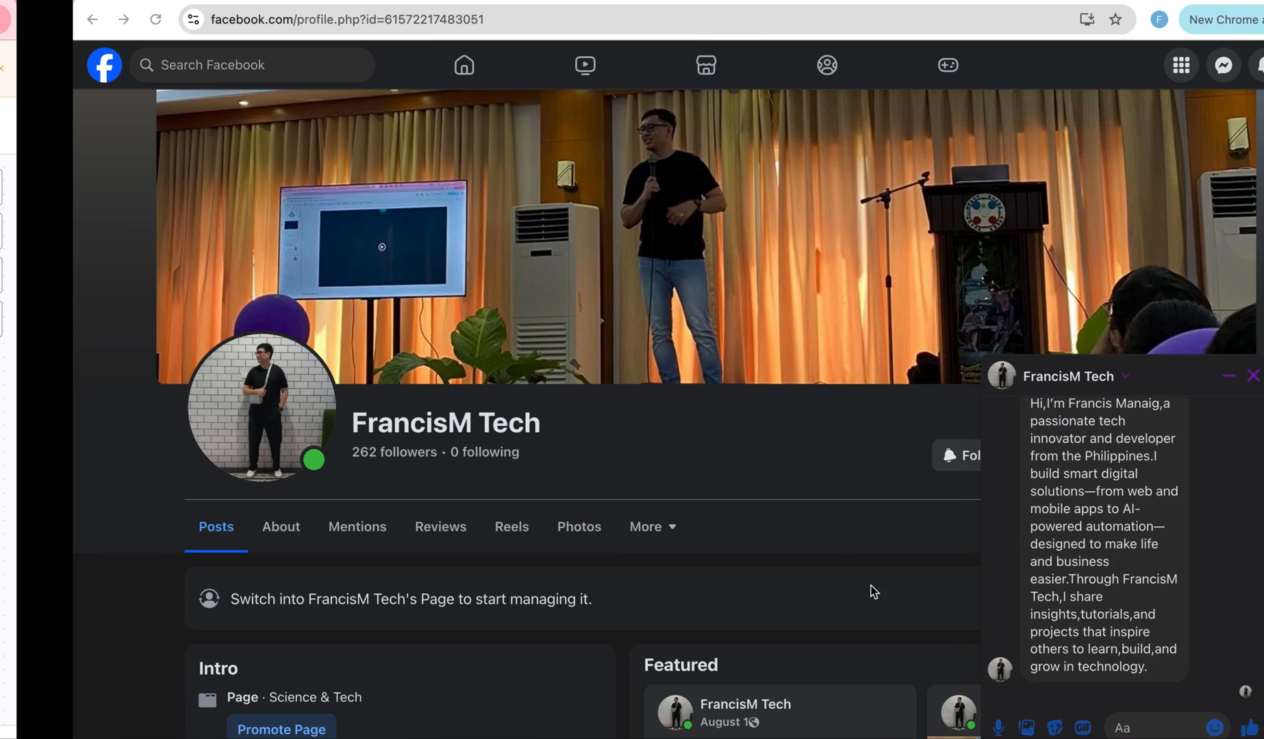
text(anu anu mga)
key(BackSpace)
key(BackSpace)
key(BackSpace)
text(ang mga services)
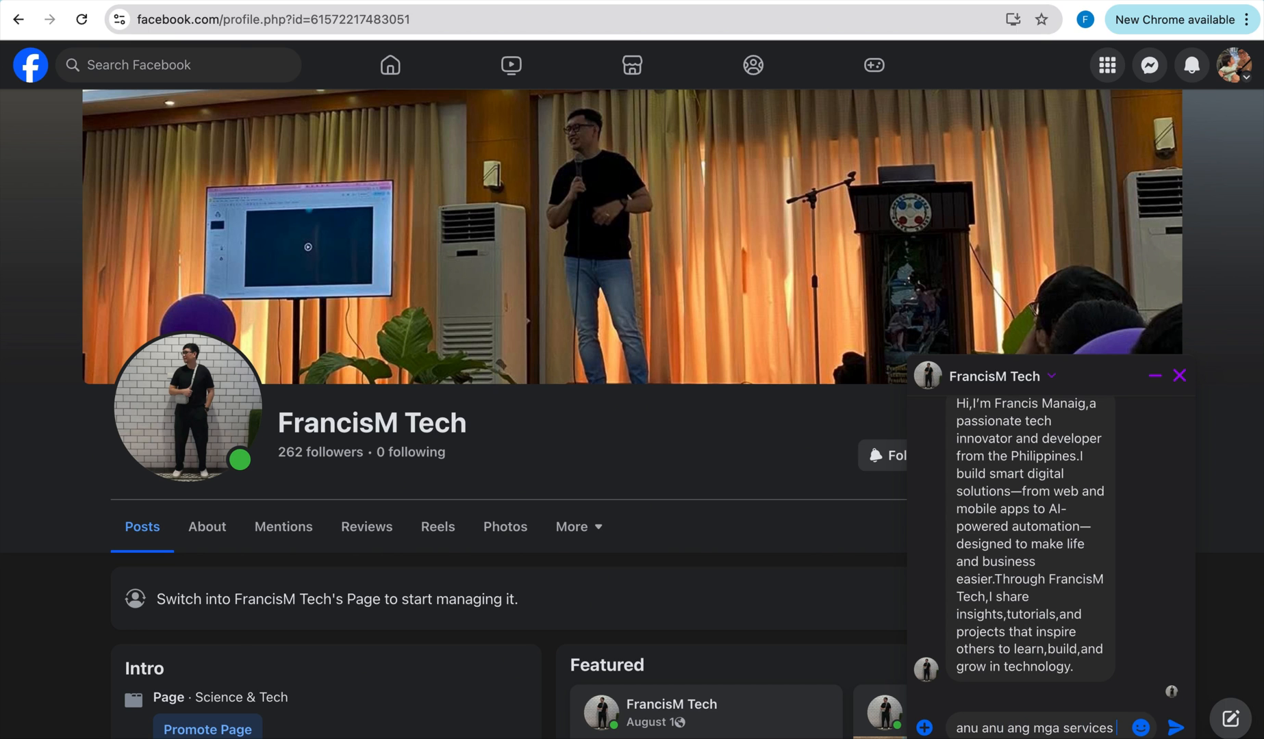
text( dito?)
key(Return)
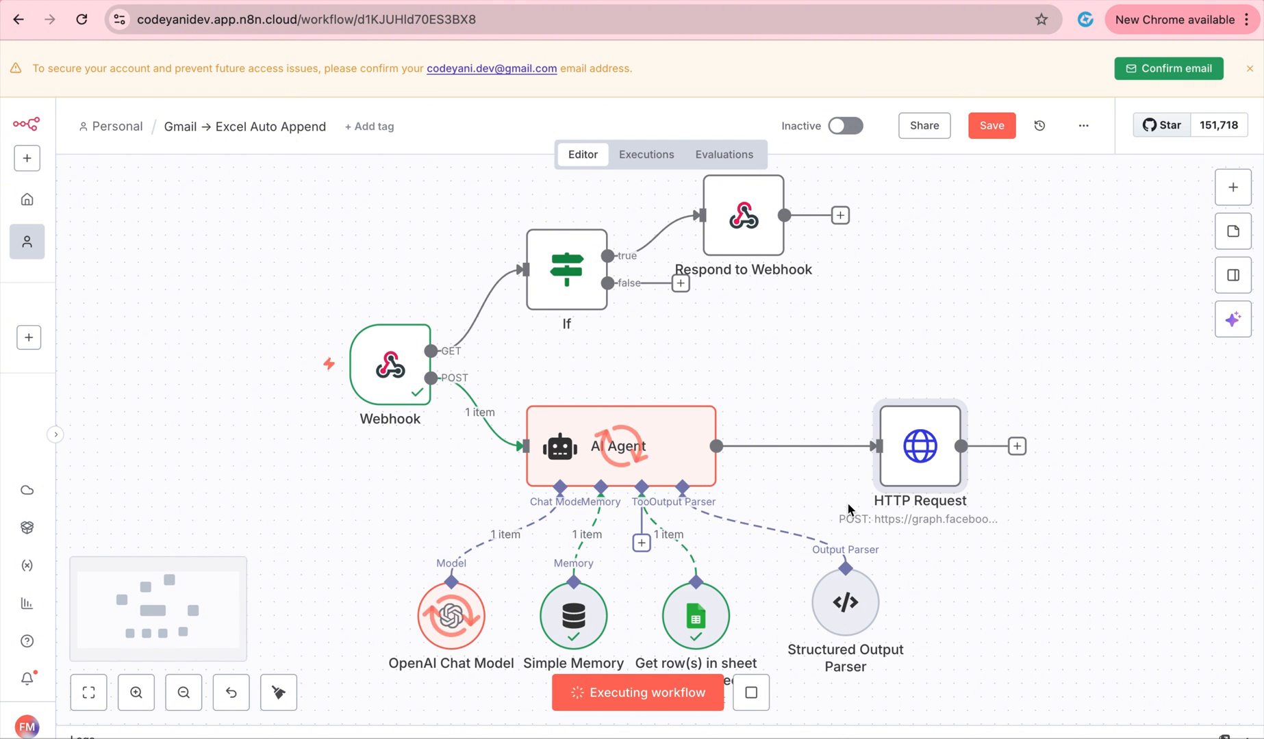
Read through the bot's services reply in the Messenger chat.
mouse_move(828, 455)
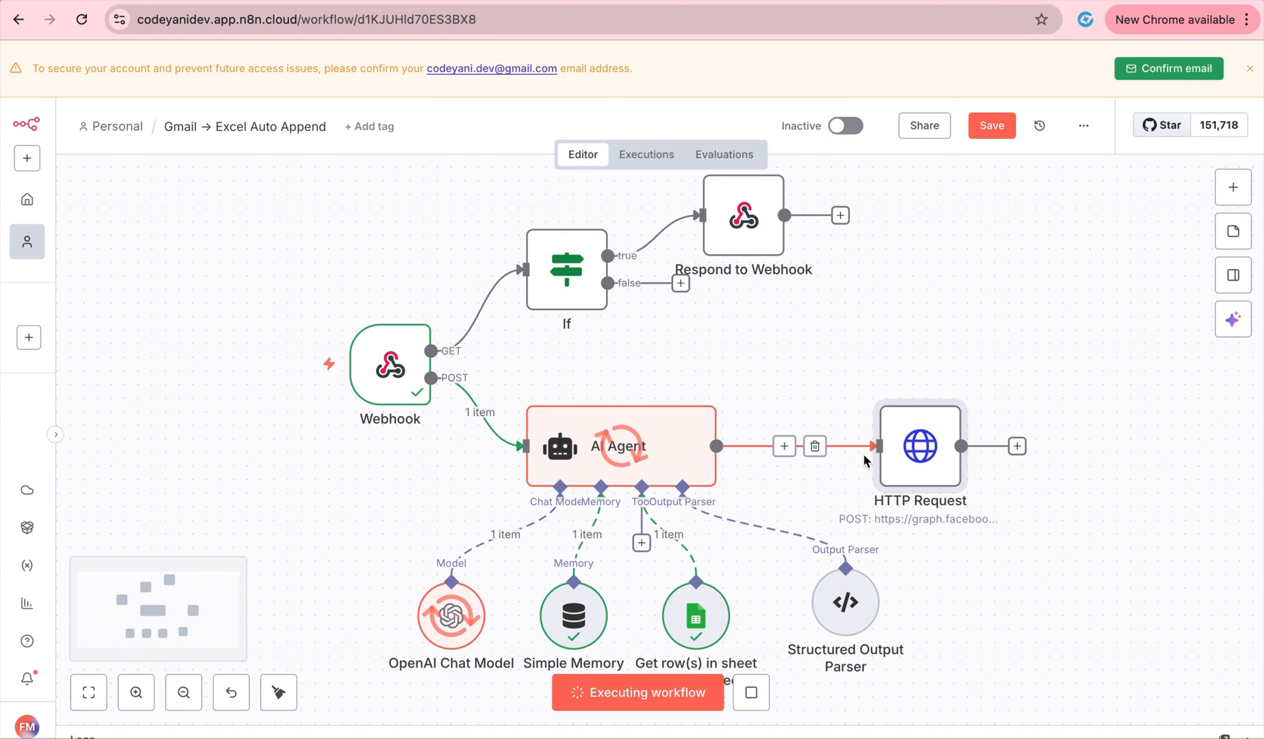
key(ctrl+Right)
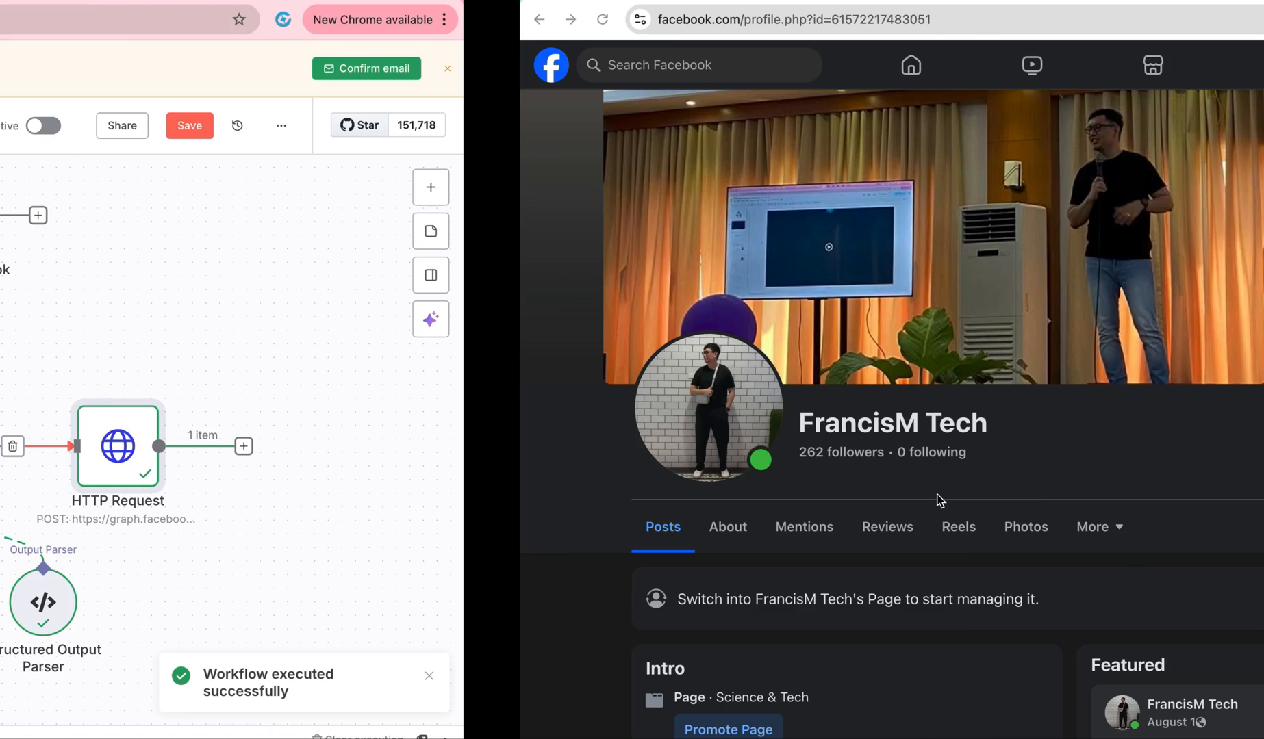
scroll(1041, 527, up, 3)
scroll(1041, 530, up, 5)
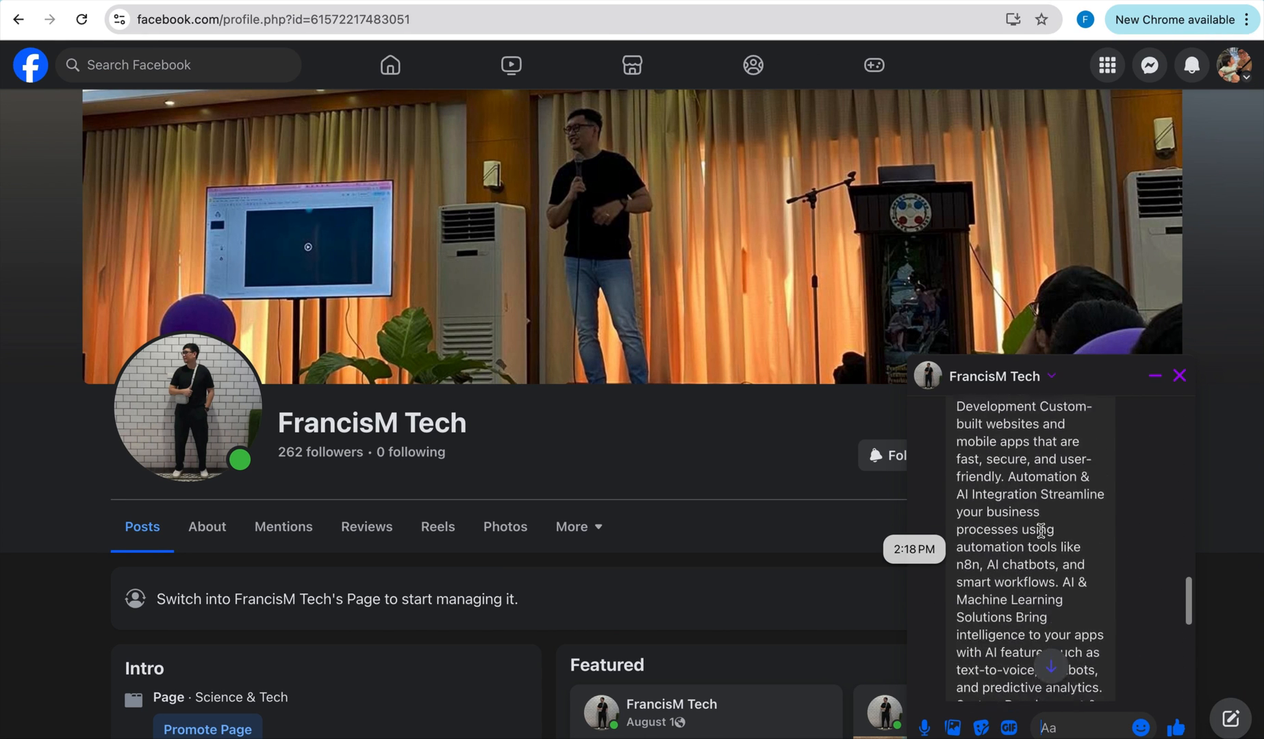
scroll(1041, 530, up, 5)
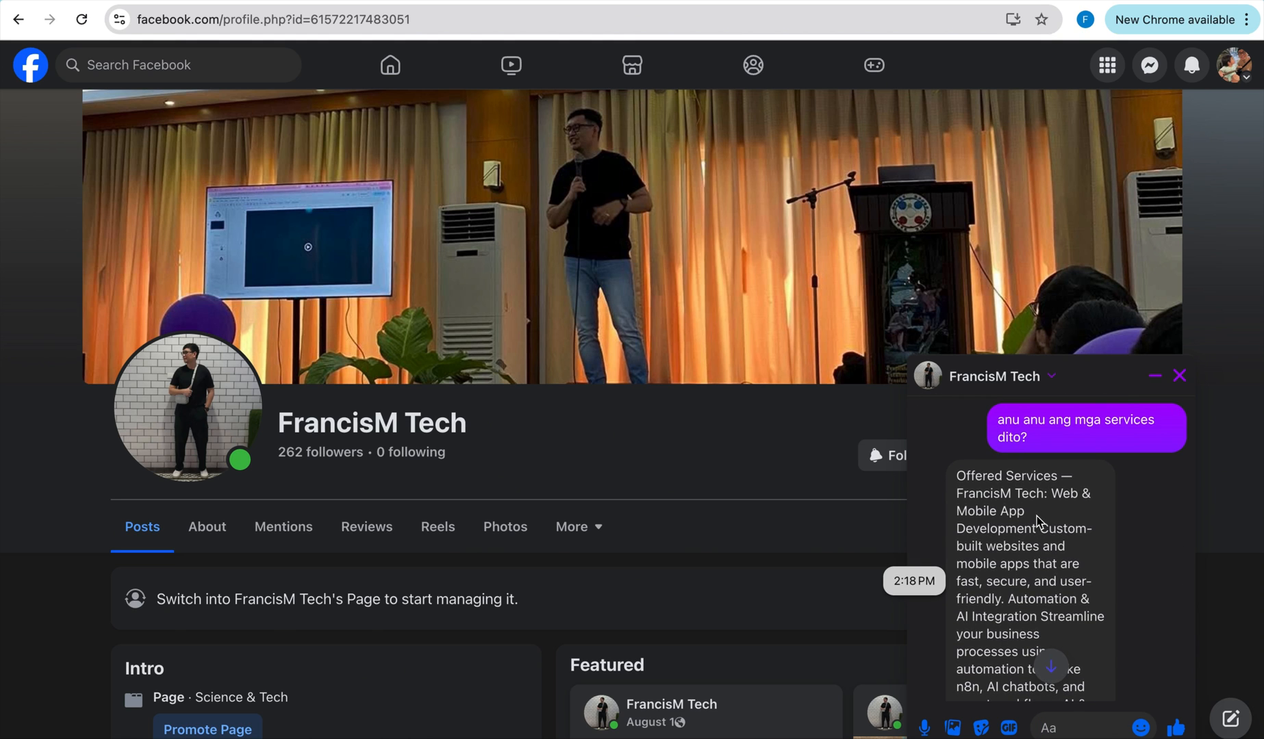
scroll(1044, 537, down, 2)
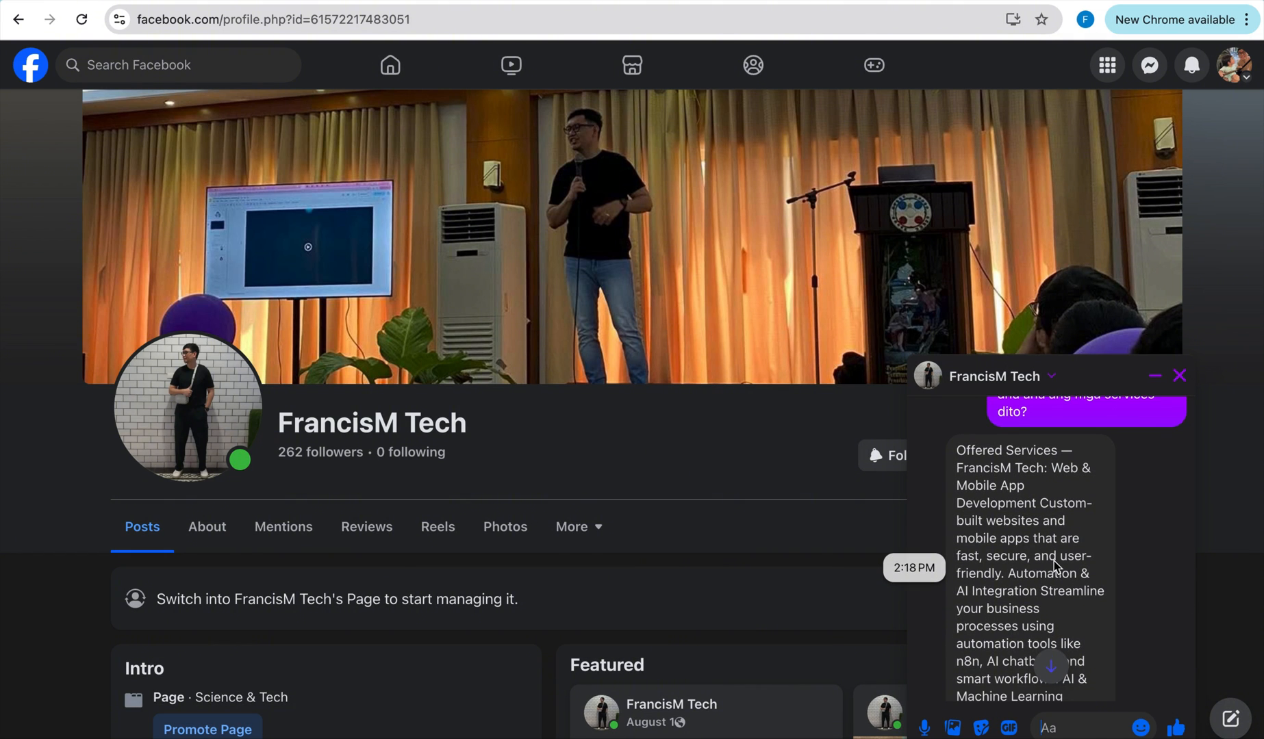
scroll(1053, 561, down, 2)
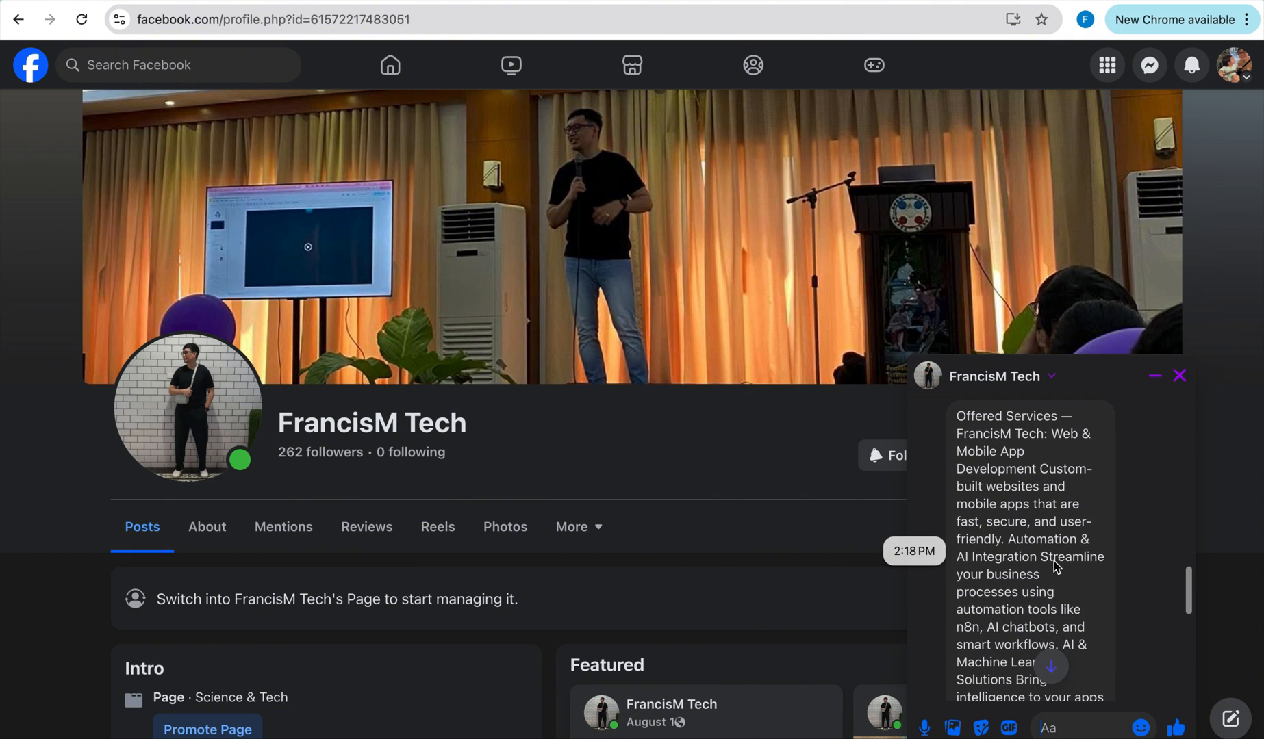
scroll(1053, 560, down, 5)
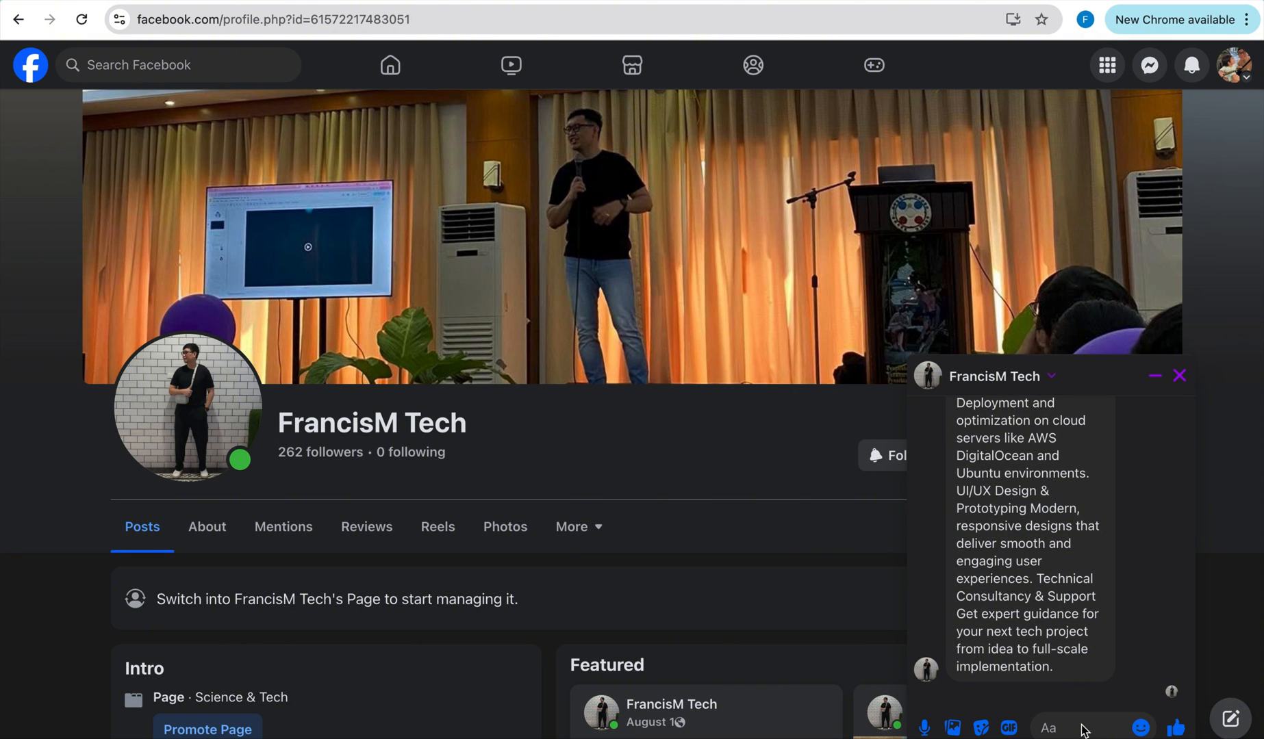
Re-run the workflow and send 'anu balita sa basketball?' to the page.
text(anu balita sa basketball?)
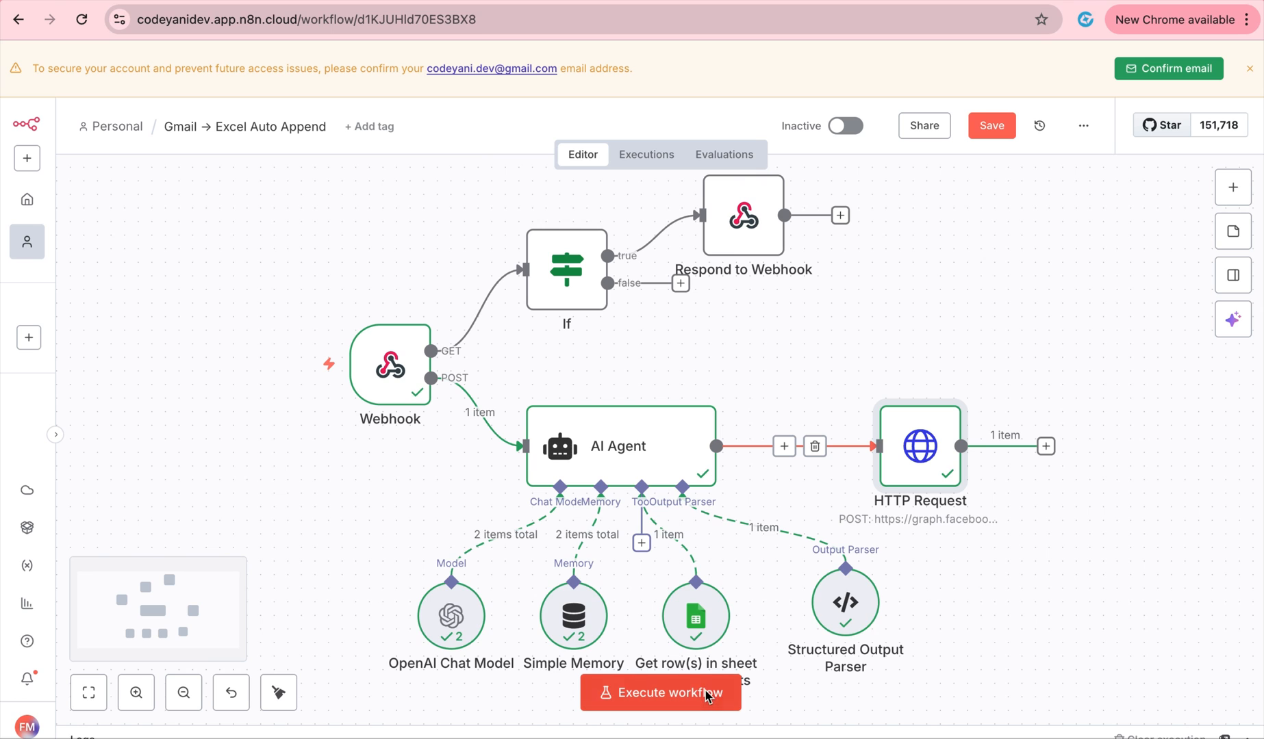
click(132, 695)
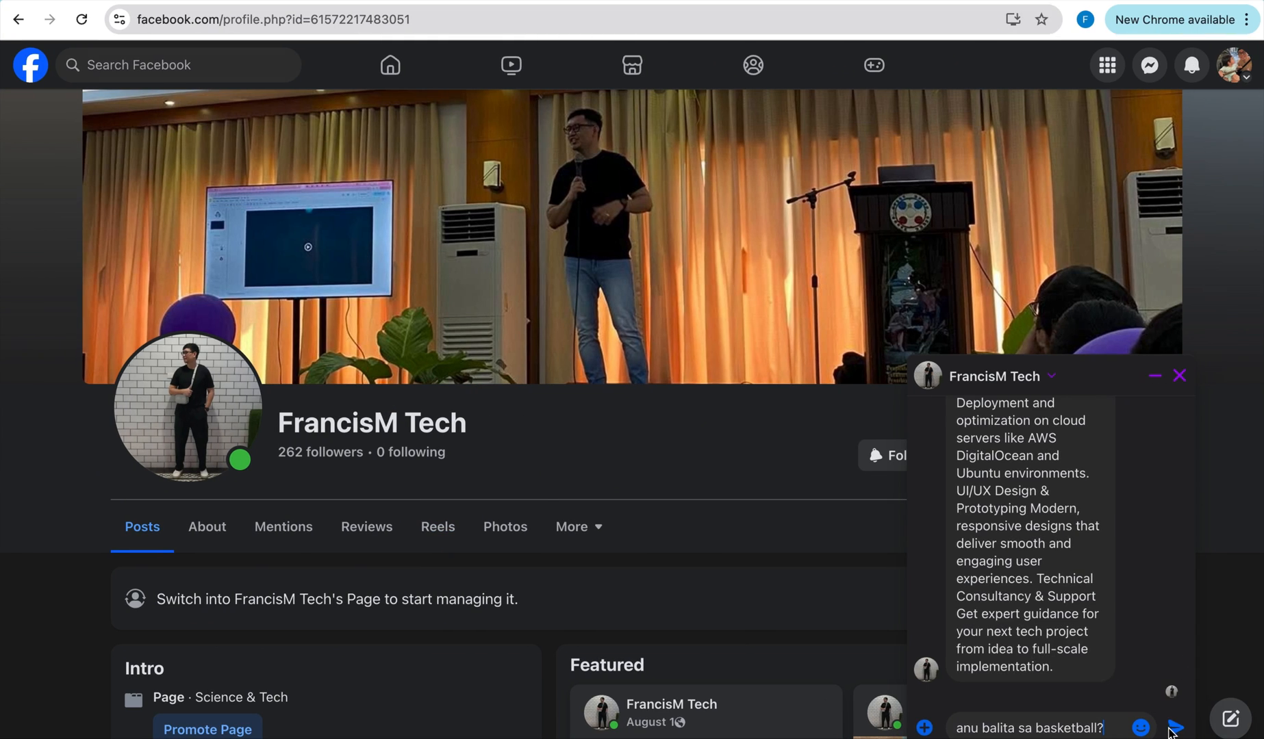
click(1175, 727)
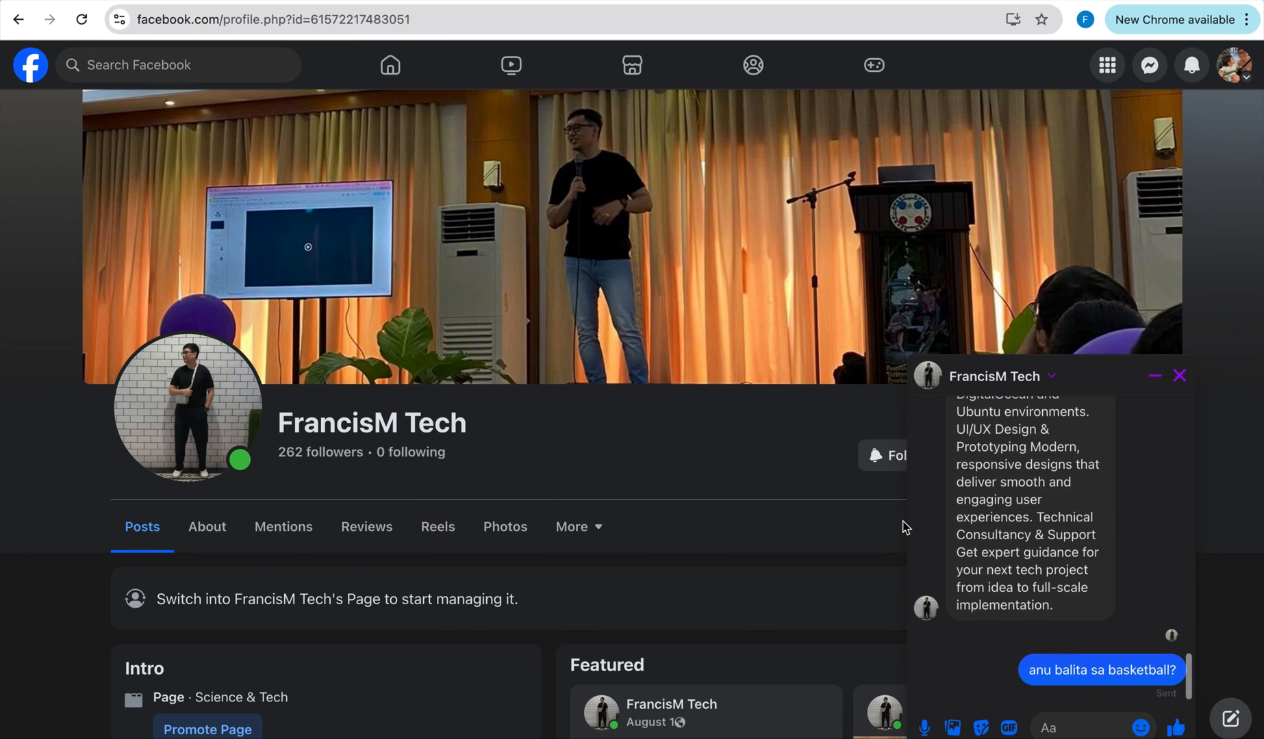